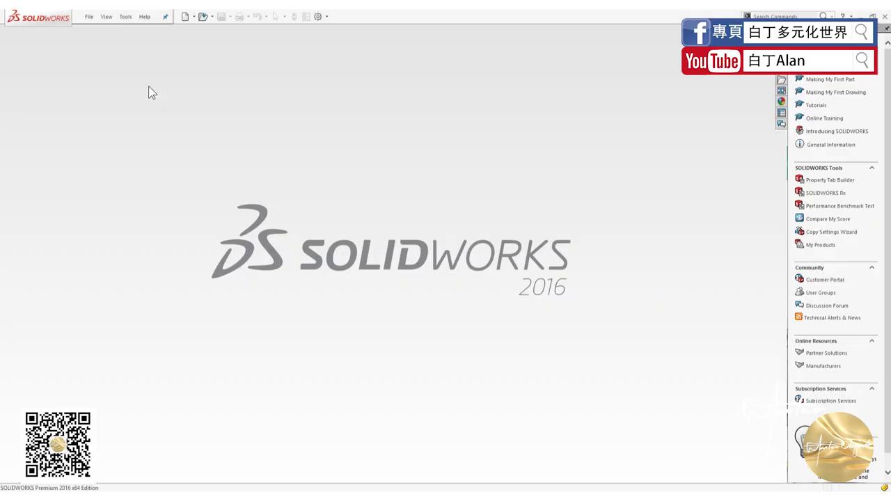
Step: Create a new SOLIDWORKS part document
click(89, 17)
click(101, 29)
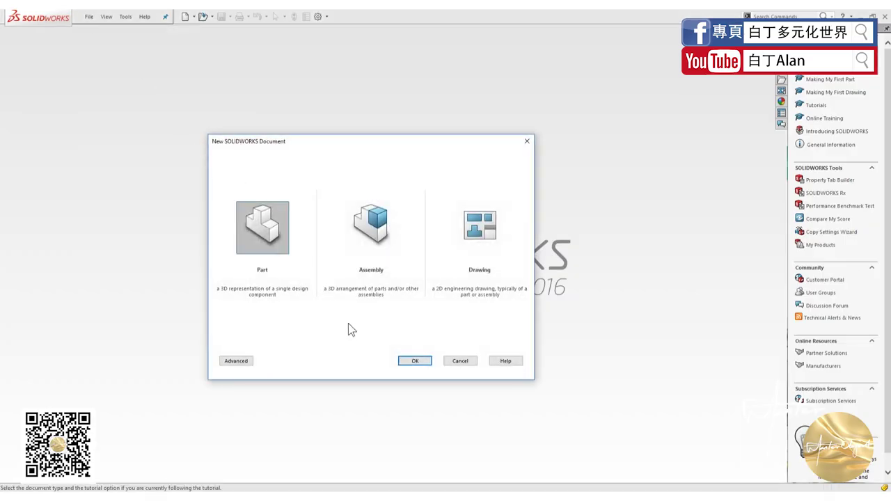
click(417, 363)
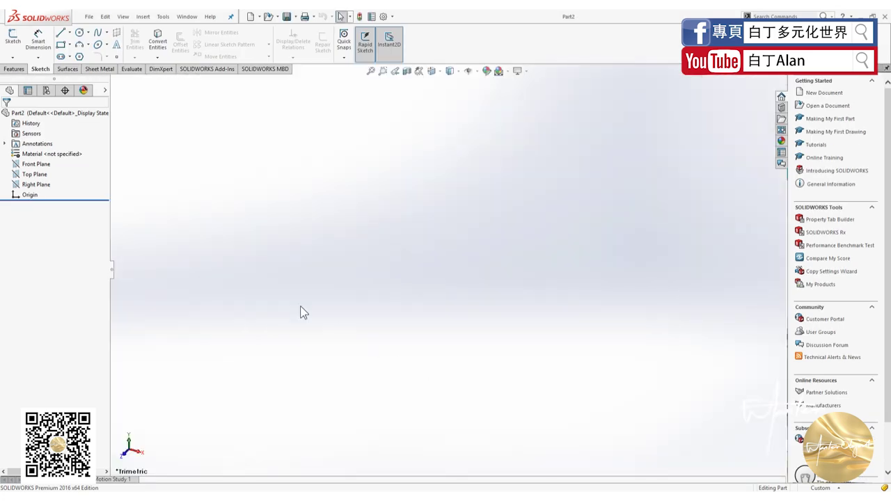
Step: Start a sketch on the Right Plane, ready for line drawing
click(45, 177)
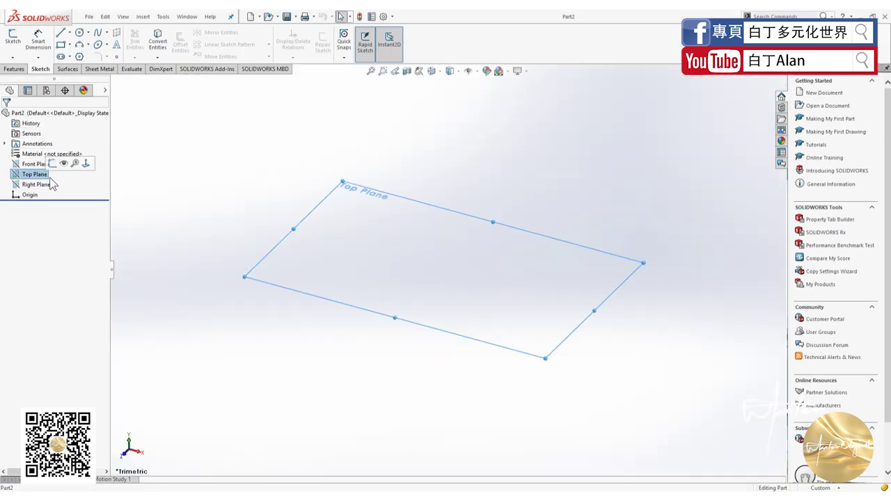
click(48, 186)
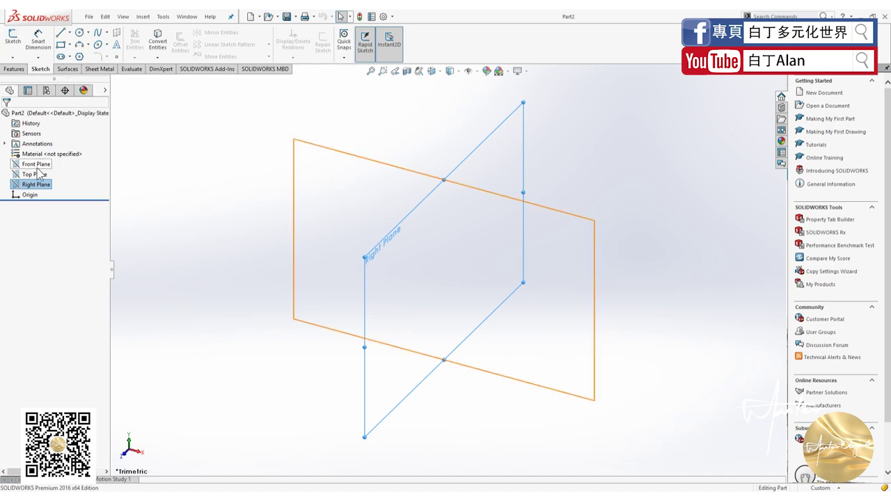
click(13, 39)
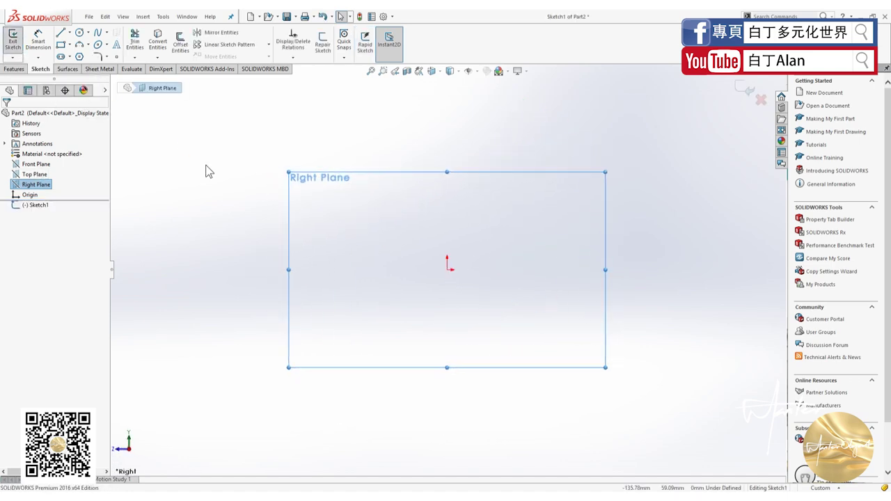
click(61, 38)
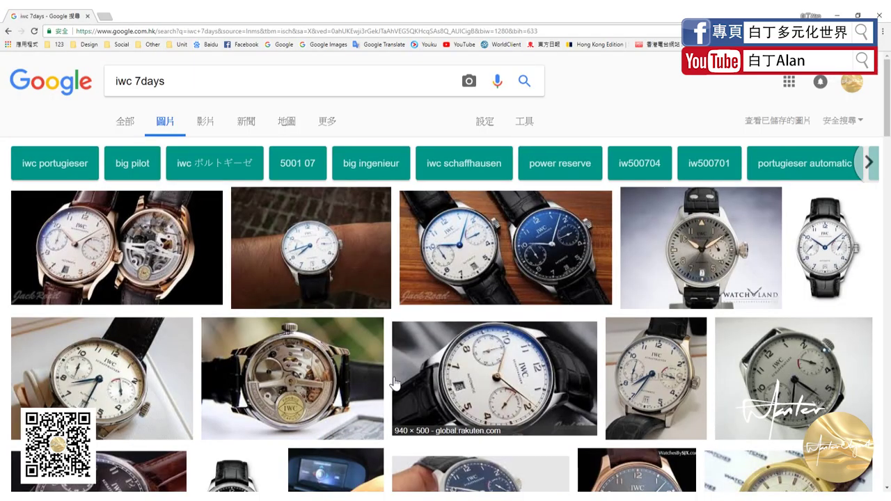
Step: Scroll through the 'iwc 7days' Google Images results for watch case reference photos
scroll(393, 382, down, 3)
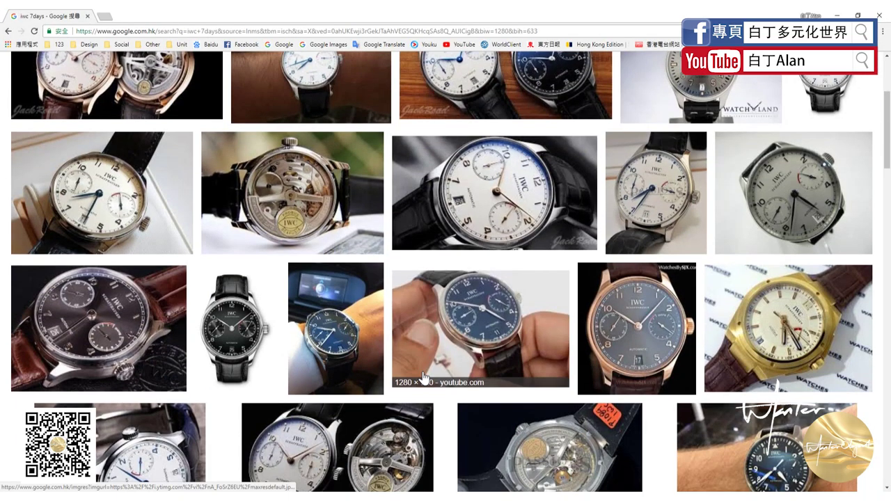
scroll(420, 376, down, 1)
scroll(420, 373, down, 1)
scroll(417, 370, down, 1)
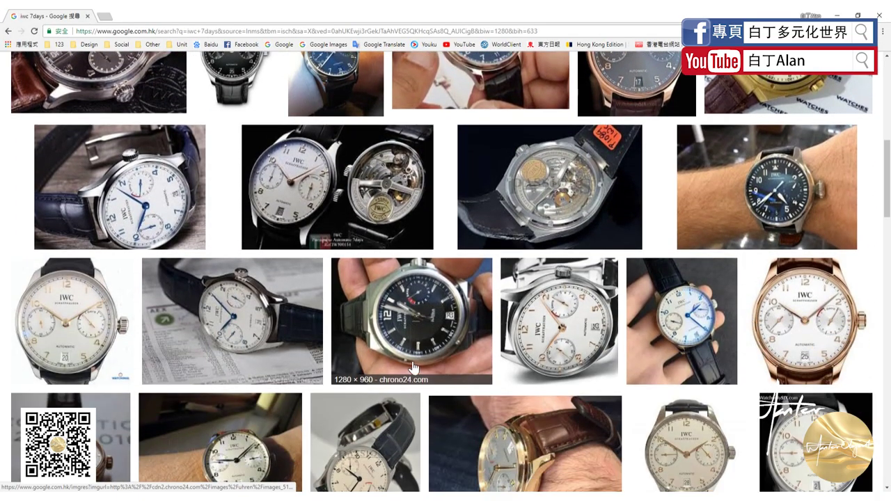
scroll(393, 357, down, 1)
scroll(380, 339, down, 1)
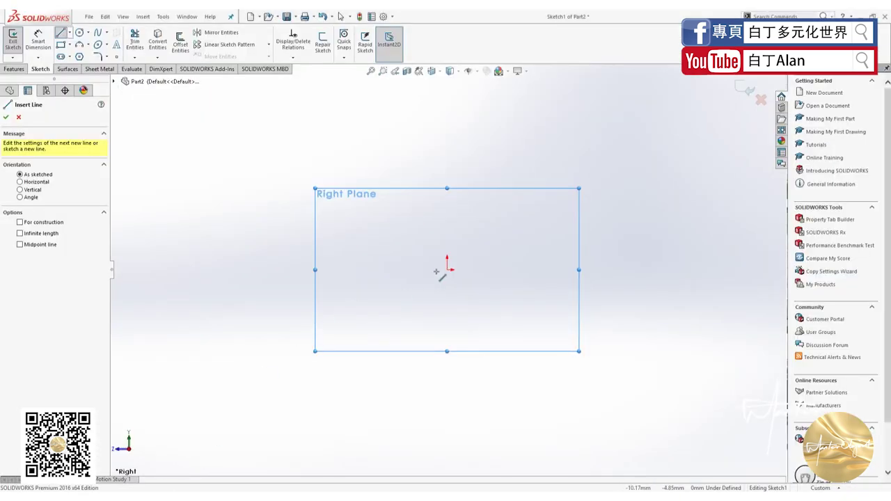
Step: Draw a thin closed four-line rectangle starting and ending at the origin
click(447, 269)
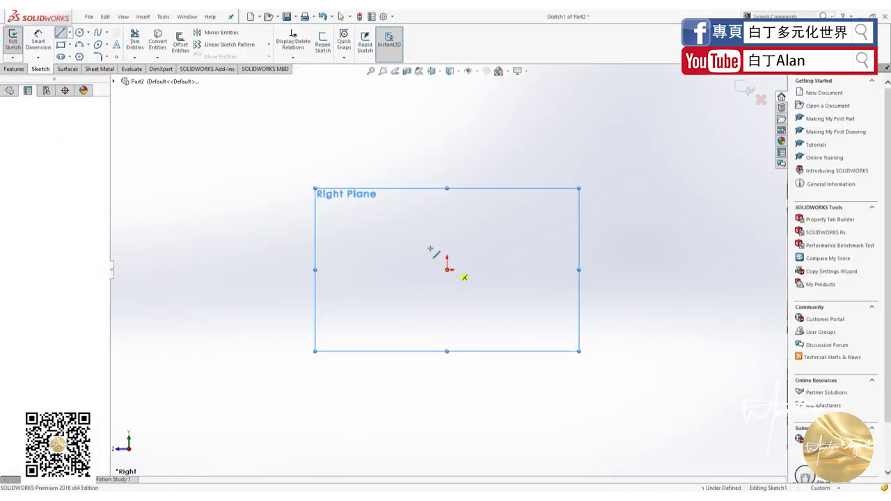
click(387, 270)
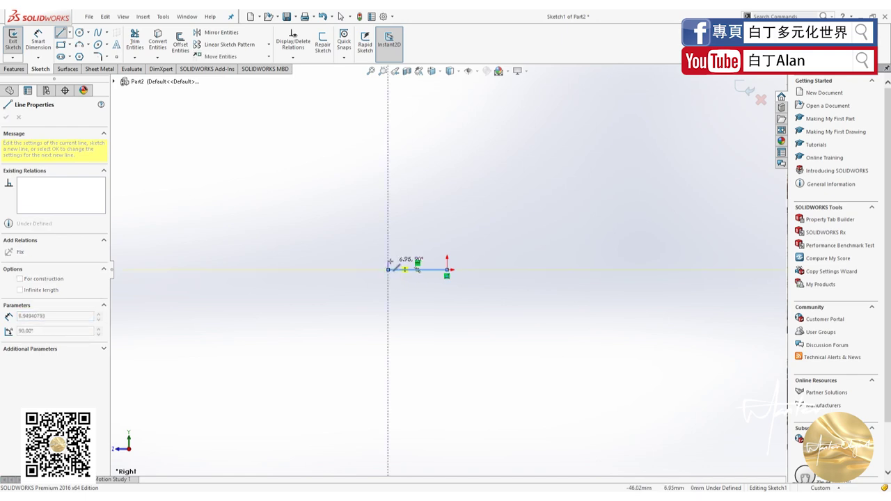
click(387, 259)
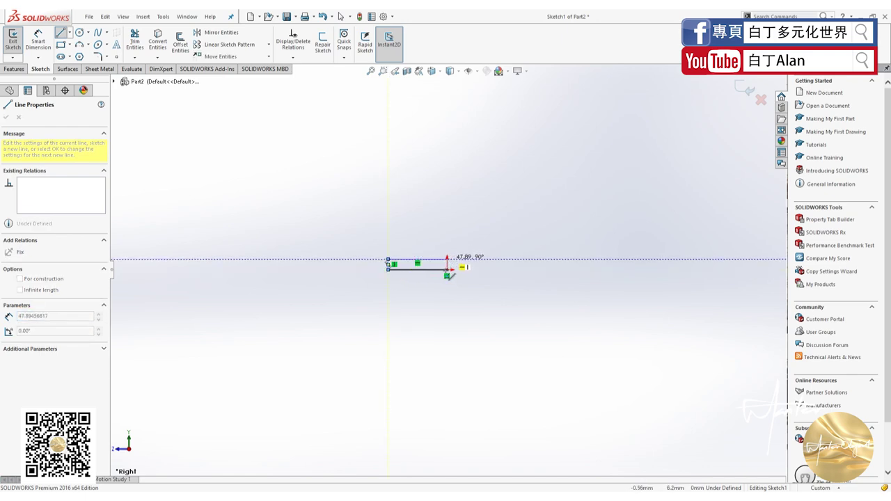
click(447, 259)
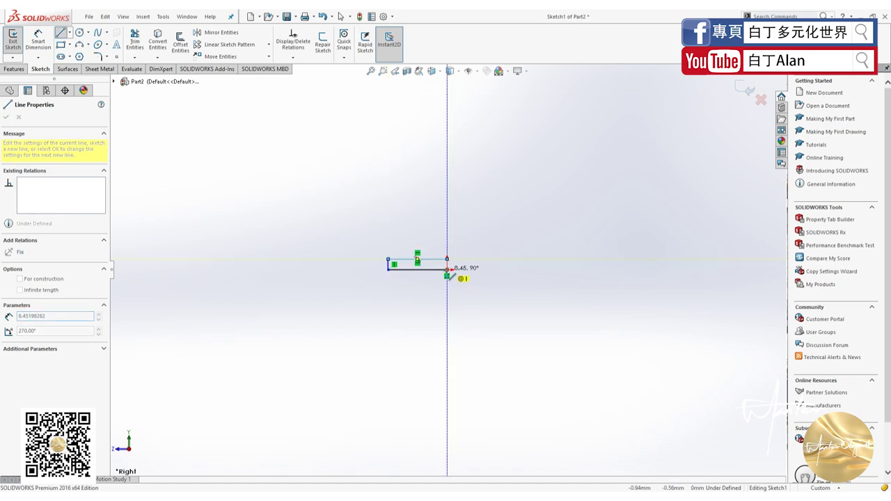
click(447, 269)
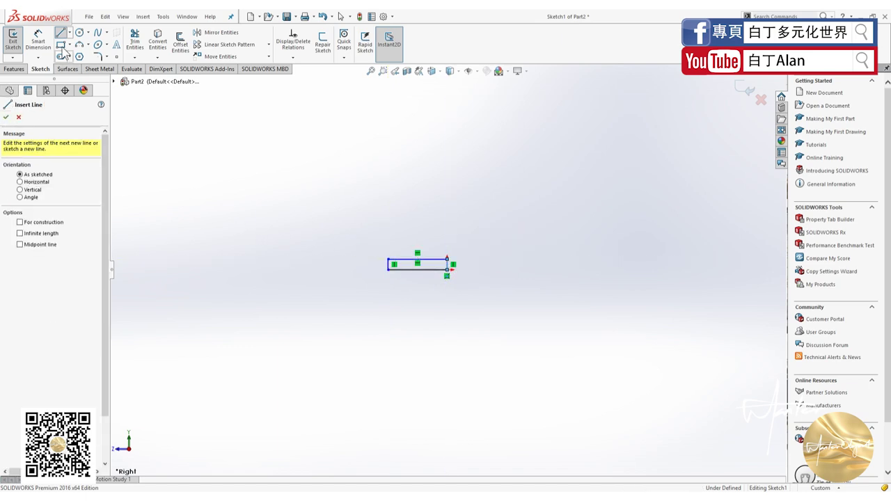
Step: Dimension the rectangle's top line to 21 mm
click(38, 38)
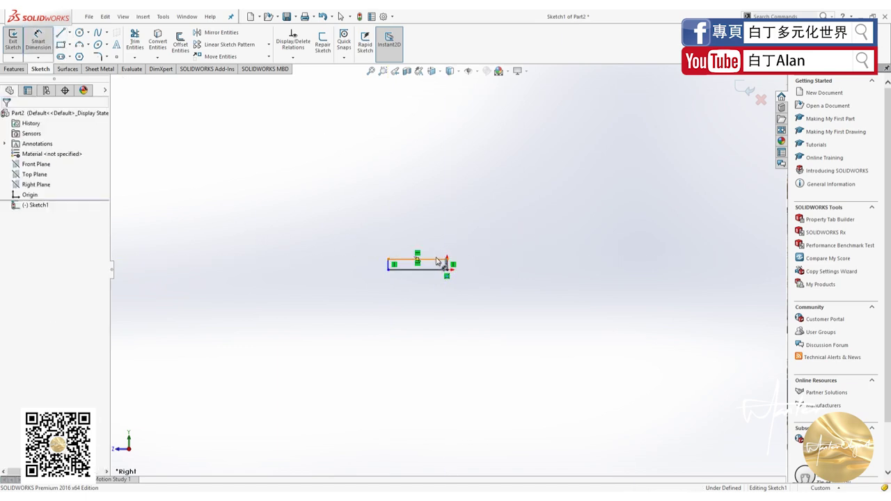
click(438, 259)
click(428, 243)
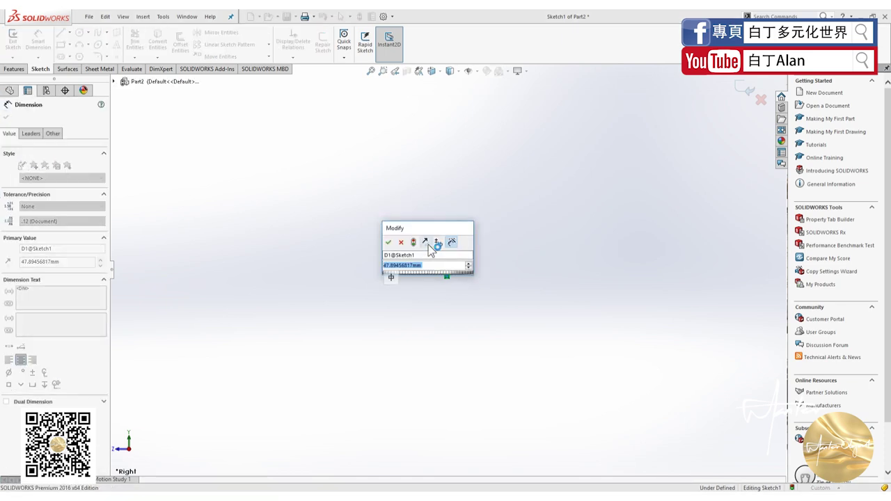
text(21)
key(Return)
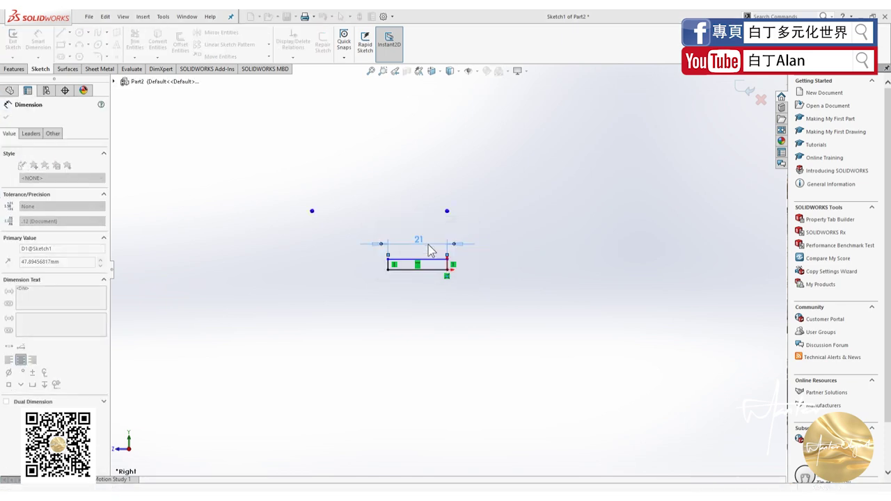
scroll(439, 261, down, 1)
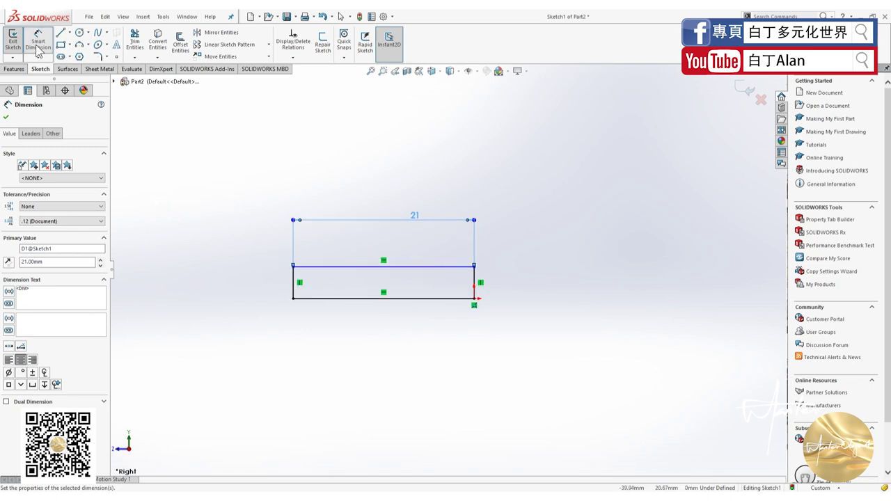
Step: Draw a circle centred on the rectangle's lower-left corner and dimension it to Ø3 mm
click(80, 33)
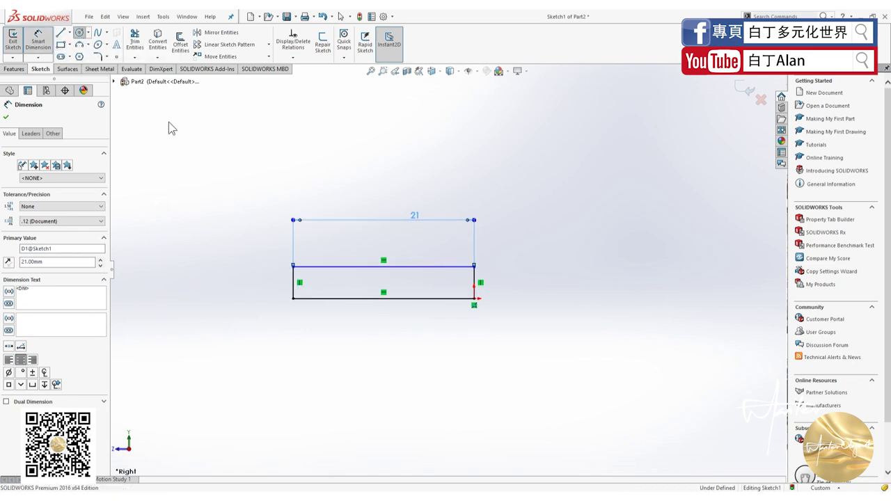
click(293, 299)
click(283, 278)
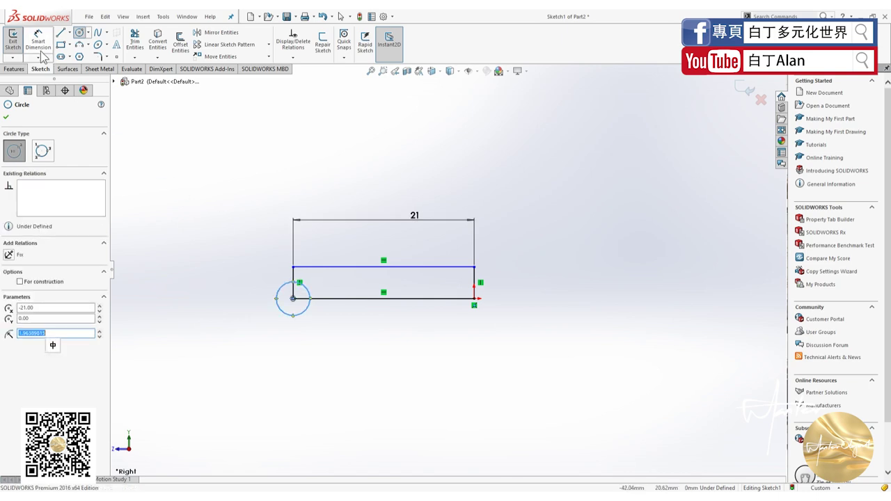
key(Escape)
click(277, 298)
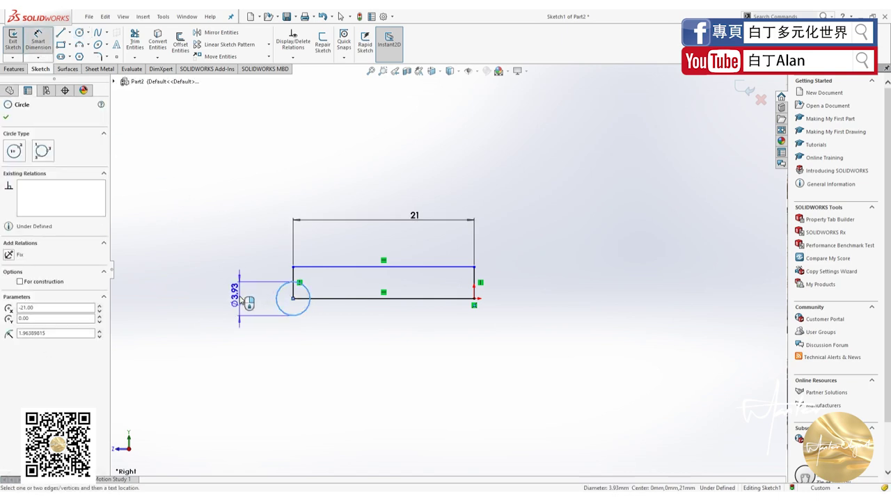
click(241, 304)
text(3.92779631mm)
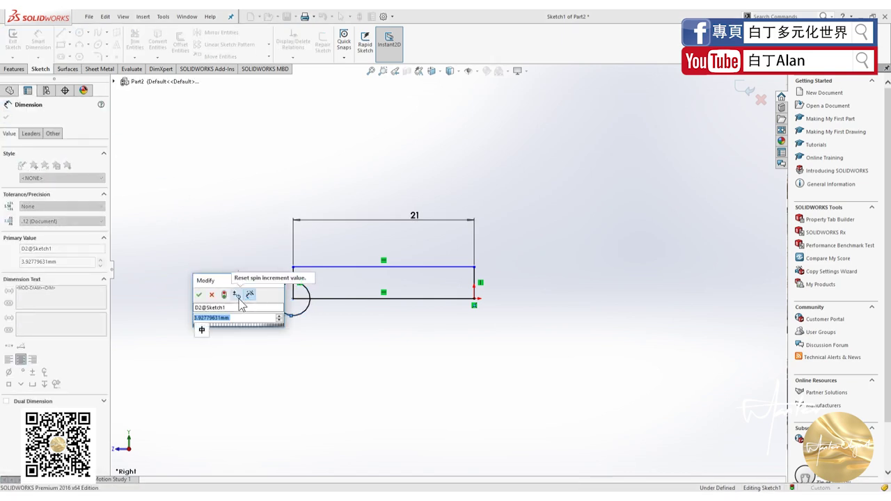
text(3)
key(Return)
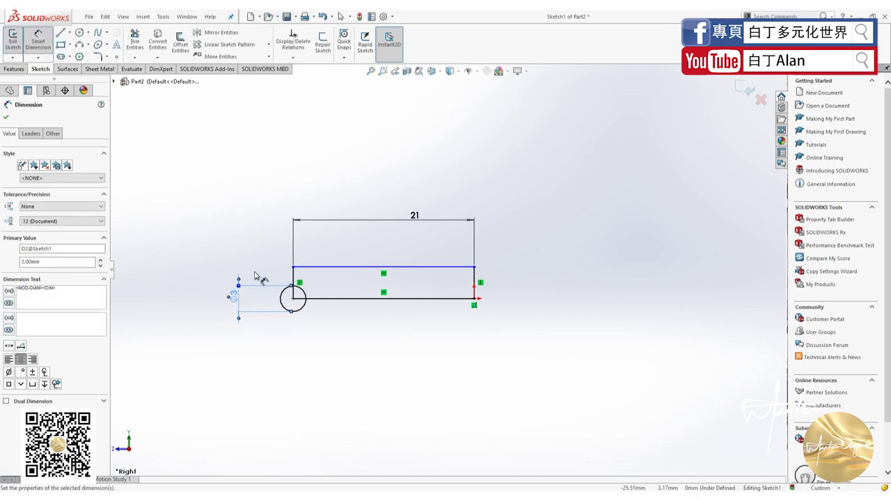
click(5, 118)
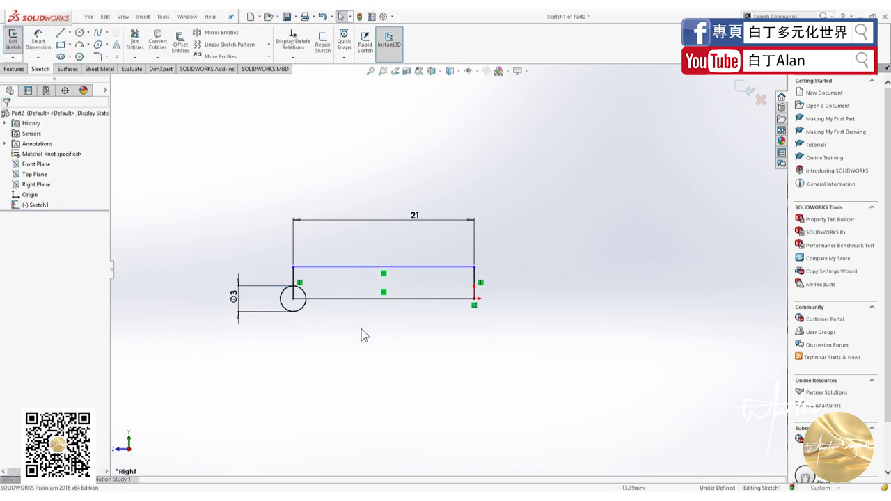
scroll(353, 316, down, 2)
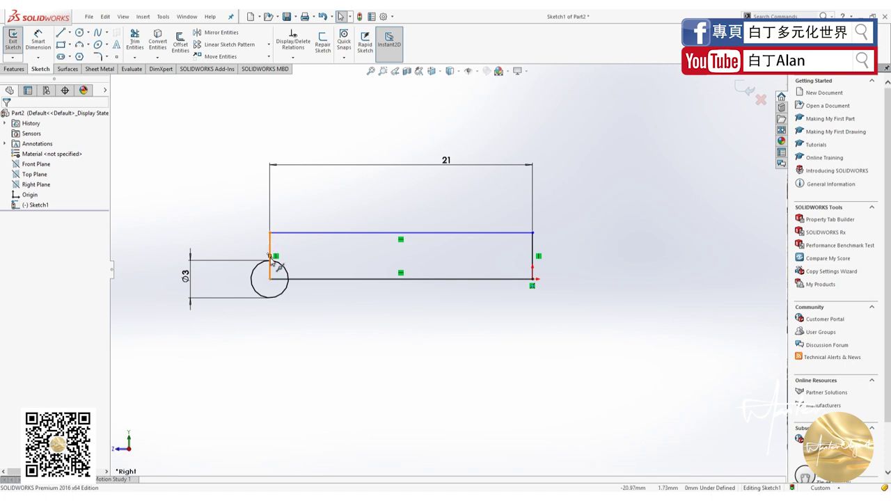
Step: Dimension the right vertical line to 3 mm height
click(38, 42)
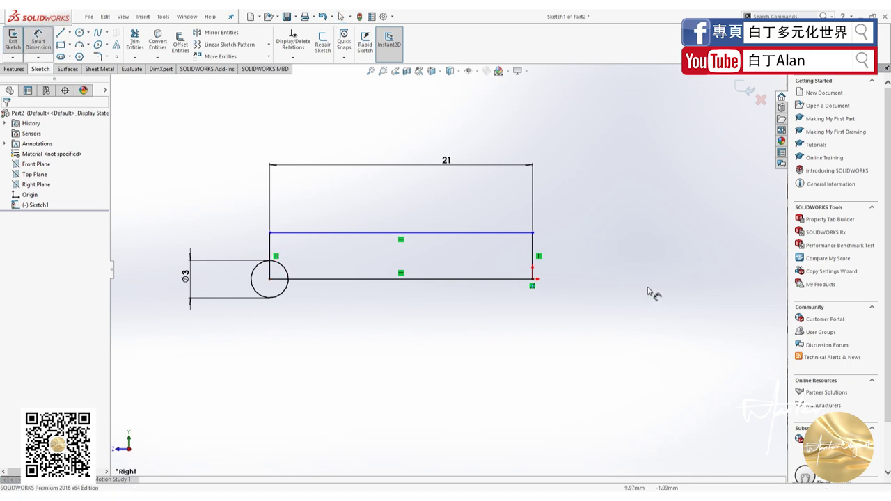
click(533, 247)
click(567, 259)
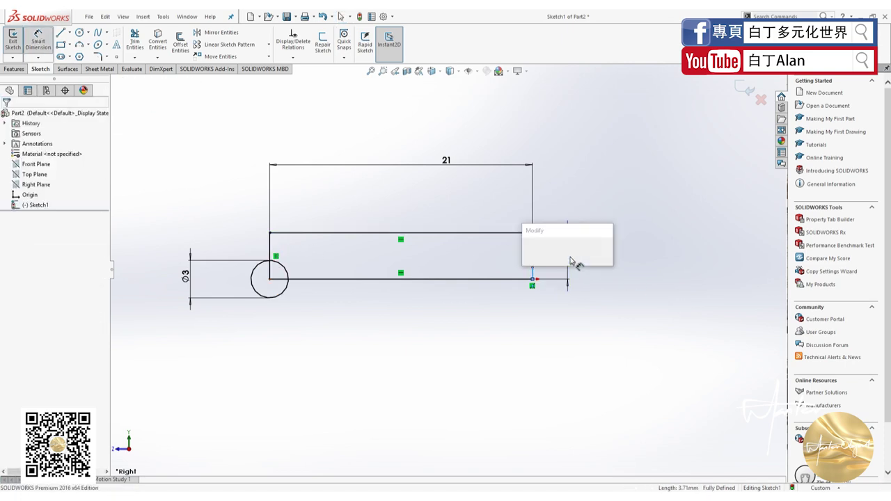
text(3.00mm)
key(Return)
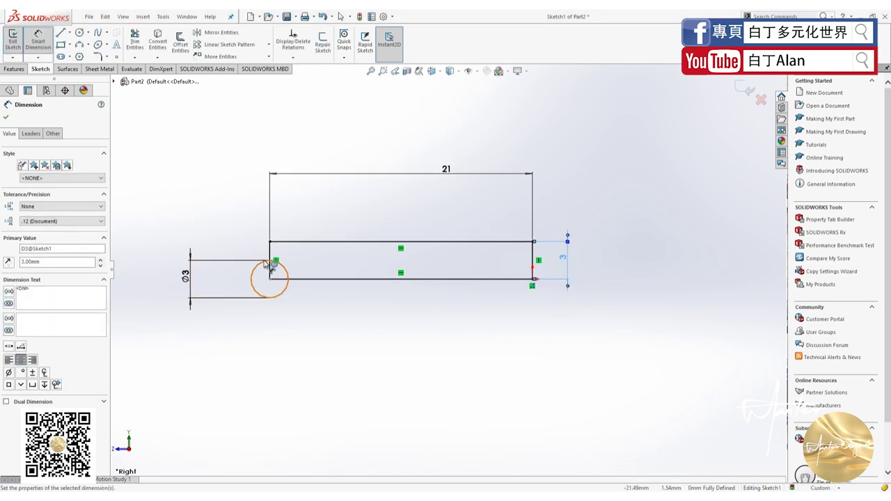
Step: Trim away the outer part of the circle, leaving a corner arc
click(133, 41)
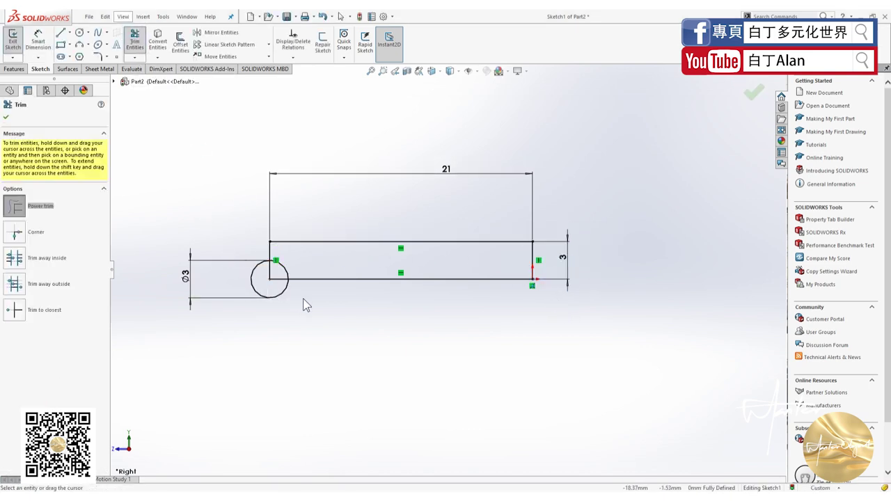
mouse_move(303, 298)
mouse_down()
mouse_move(233, 277)
mouse_move(279, 280)
mouse_up()
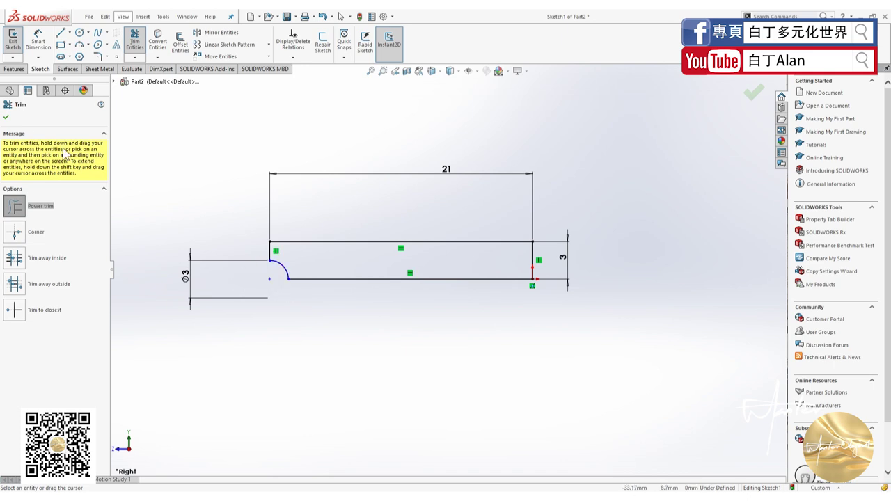
click(7, 117)
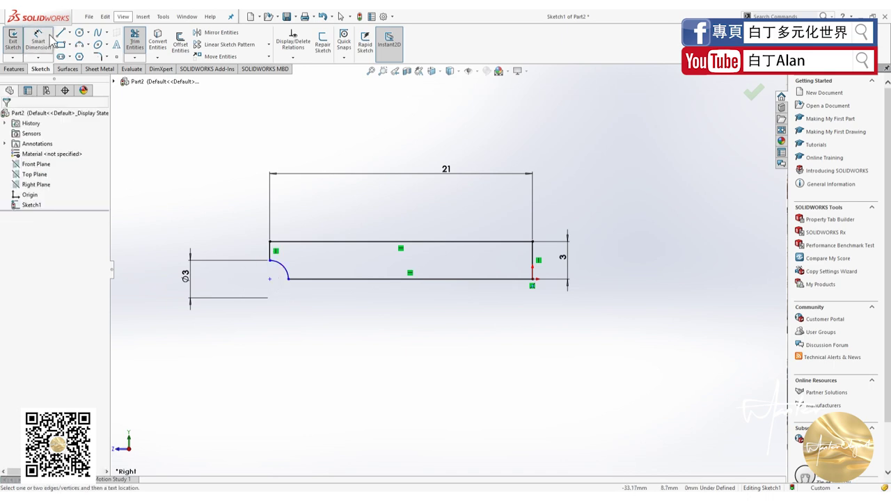
click(286, 272)
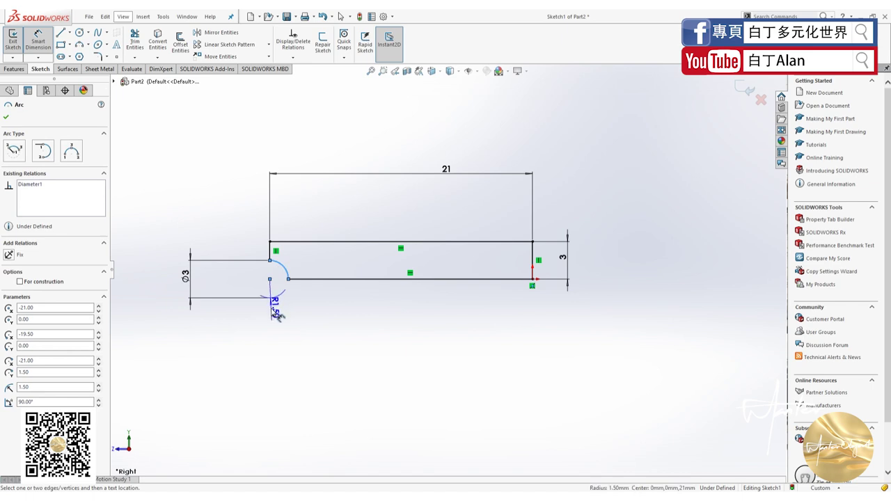
click(287, 301)
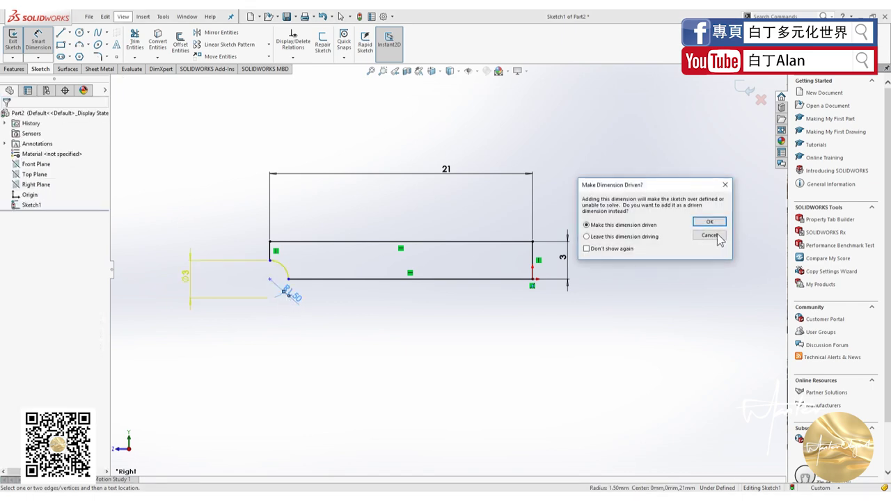
click(710, 235)
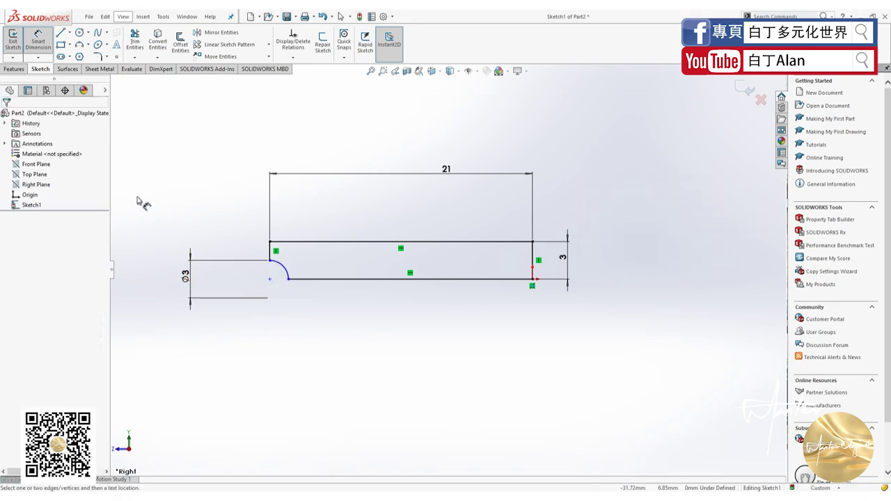
key(Escape)
Step: Delete the Ø3 dimension and dimension the corner arc to R1.50
drag(207, 336, 153, 188)
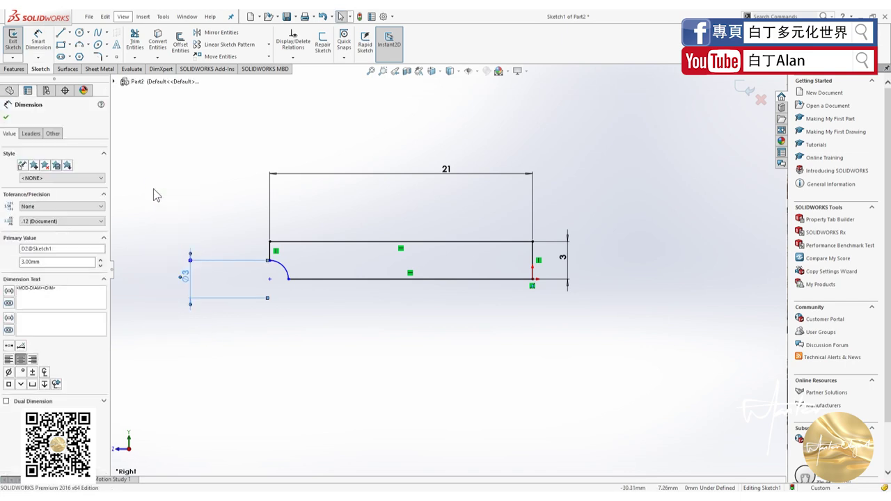
key(Delete)
click(38, 40)
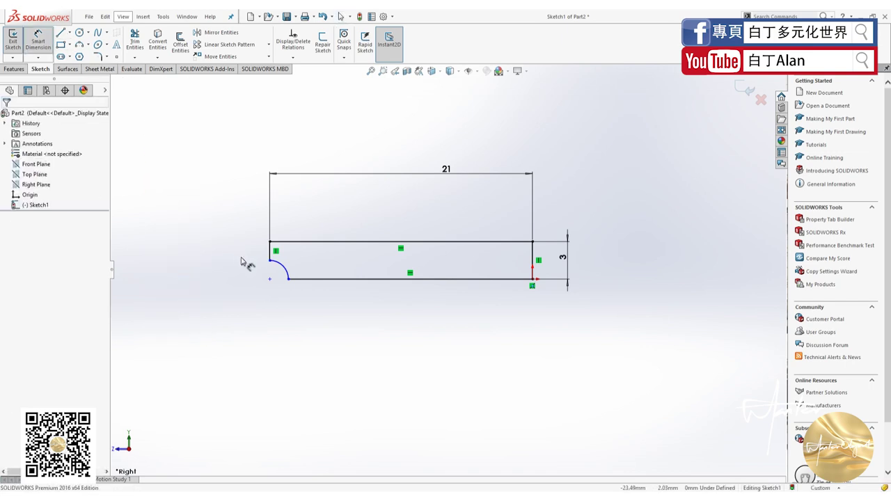
click(280, 269)
click(254, 311)
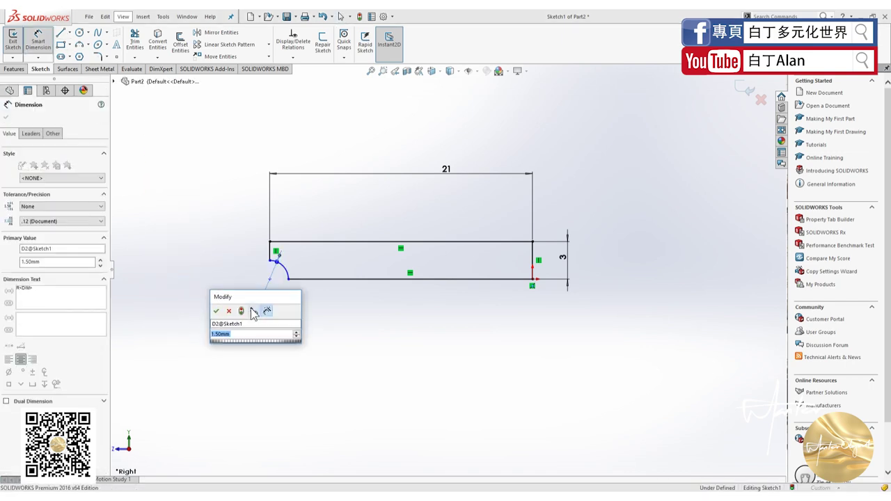
key(Return)
click(6, 117)
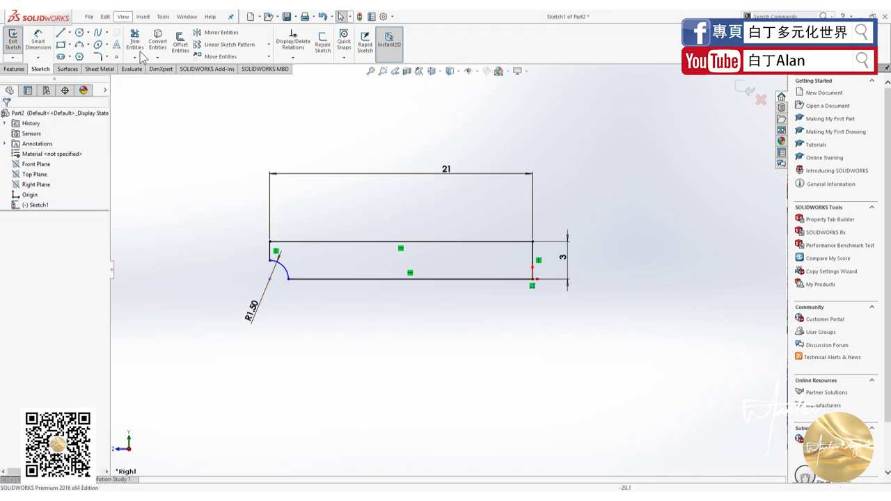
Step: Dimension the short left vertical line to 1.50 mm and start a Revolved Boss/Base
key(d)
click(270, 259)
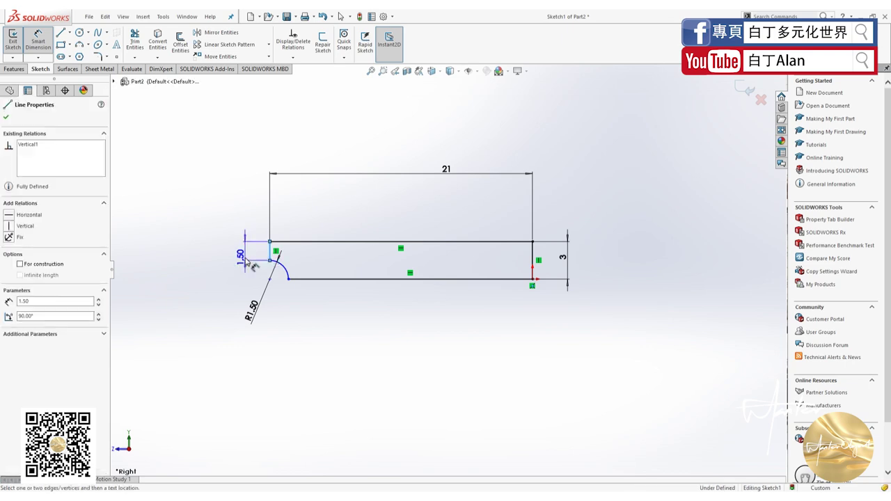
double_click(271, 261)
click(206, 256)
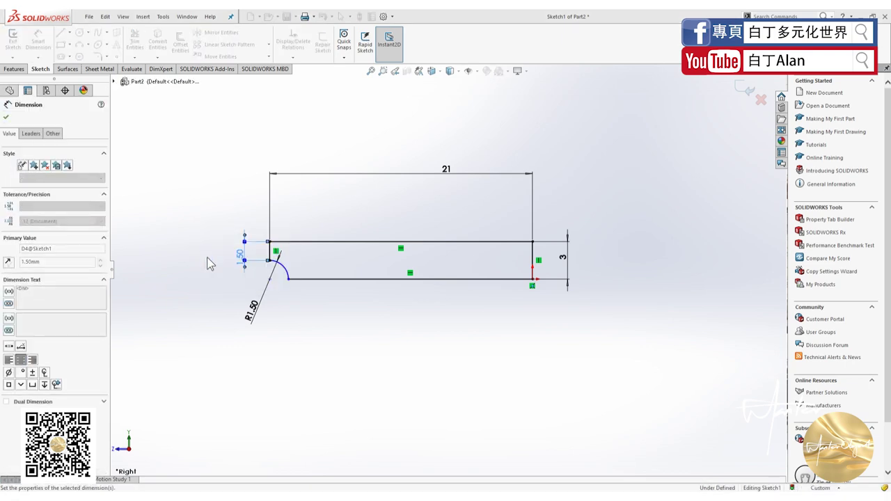
click(7, 118)
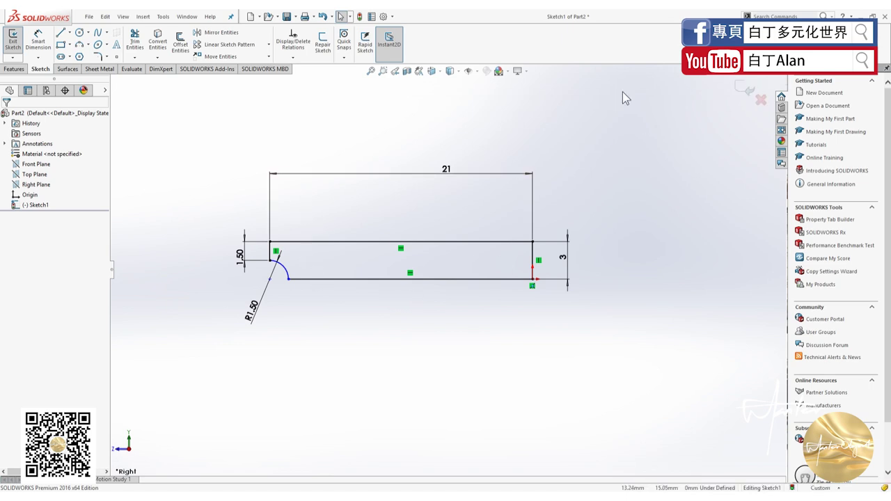
click(9, 70)
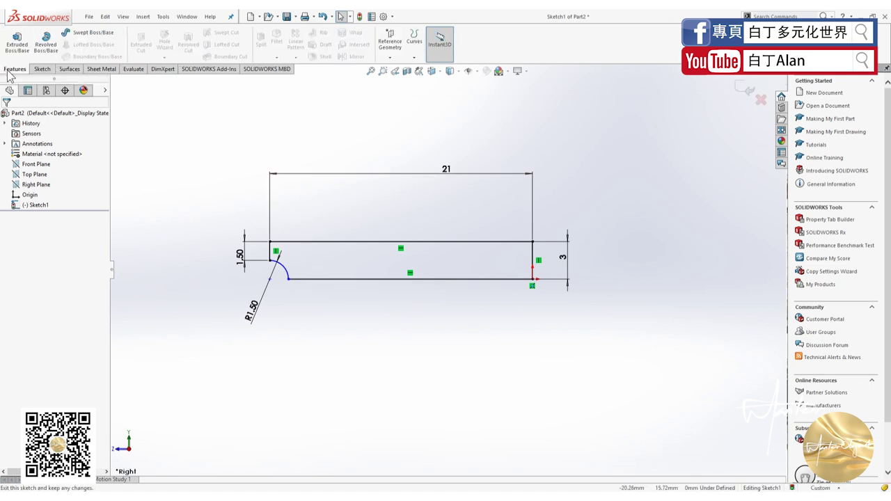
click(45, 41)
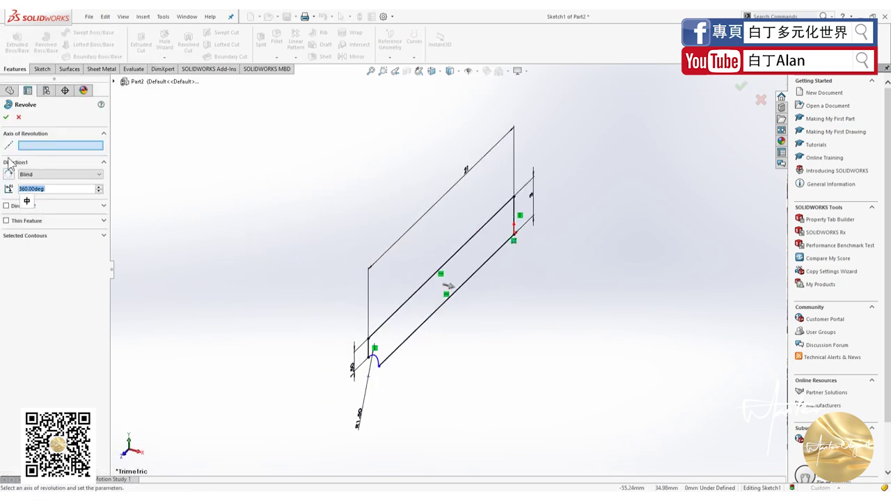
Step: Revolve the profile 360° about the short right vertical line into the disc Revolve1
click(514, 209)
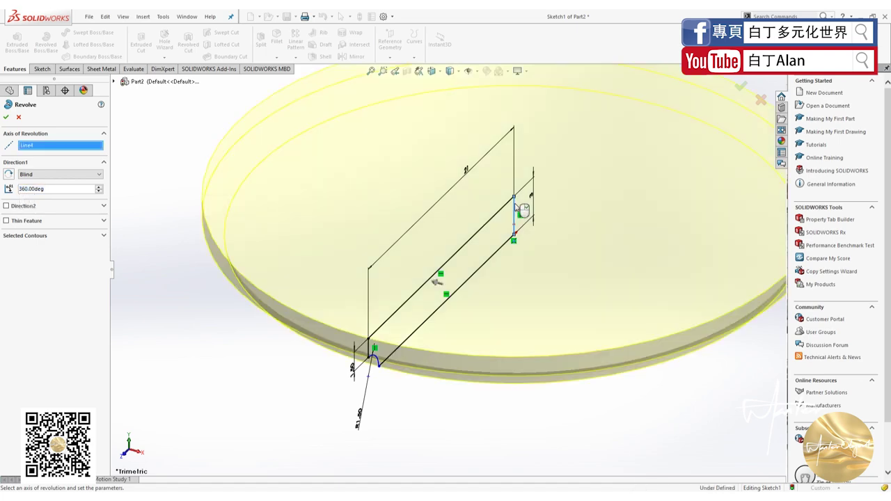
click(742, 90)
scroll(487, 334, up, 2)
scroll(460, 327, up, 2)
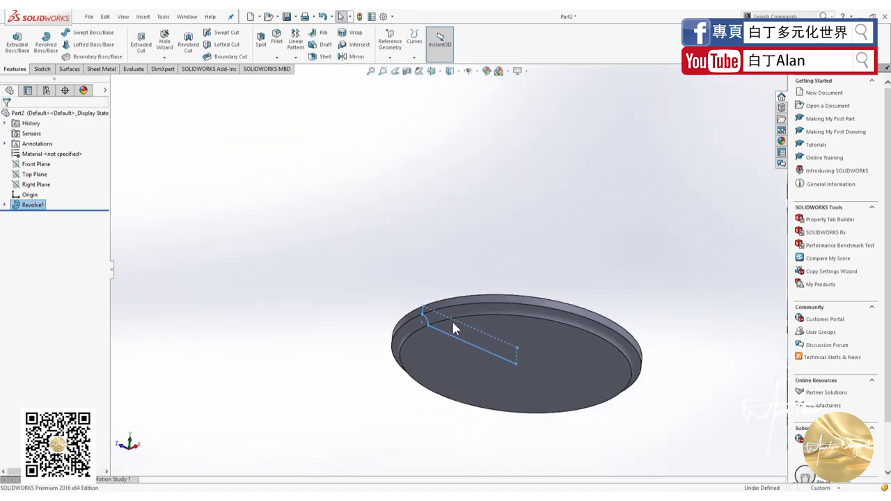
scroll(453, 320, down, 2)
mouse_move(451, 319)
middle_down()
mouse_move(558, 312)
mouse_move(510, 365)
middle_up()
scroll(439, 348, down, 3)
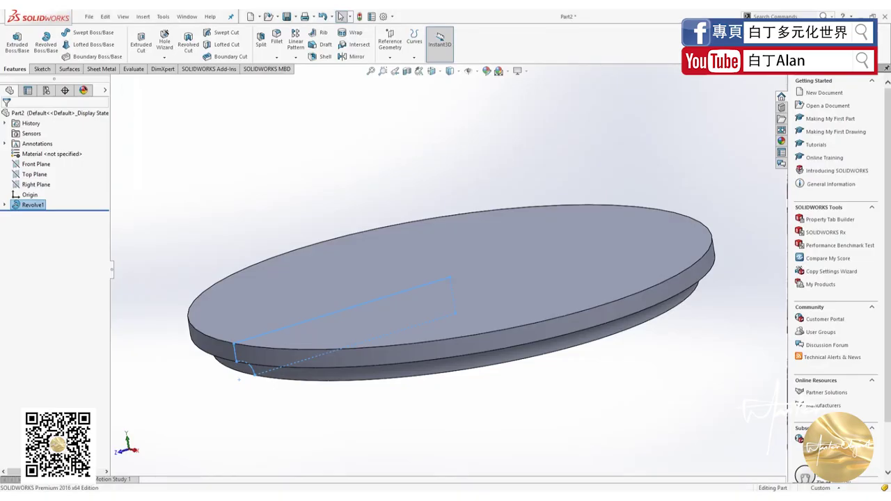
middle_drag(235, 232, 275, 296)
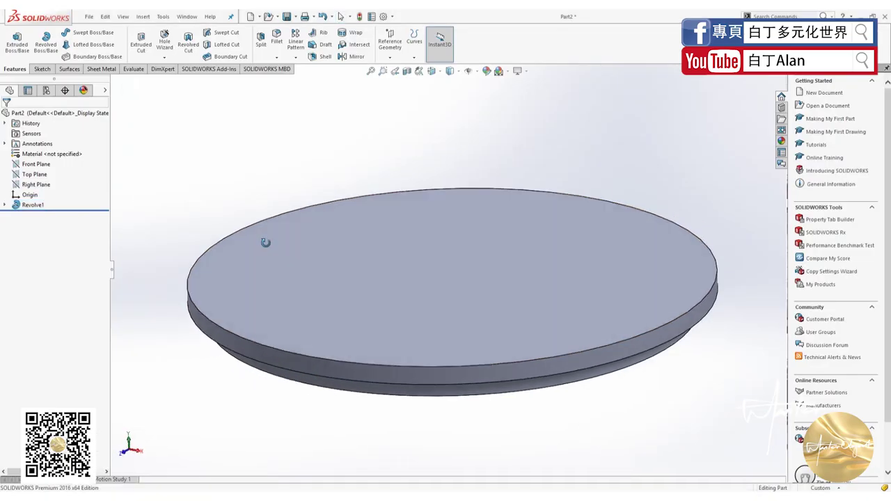
Step: Start a new sketch on the Right Plane
click(34, 184)
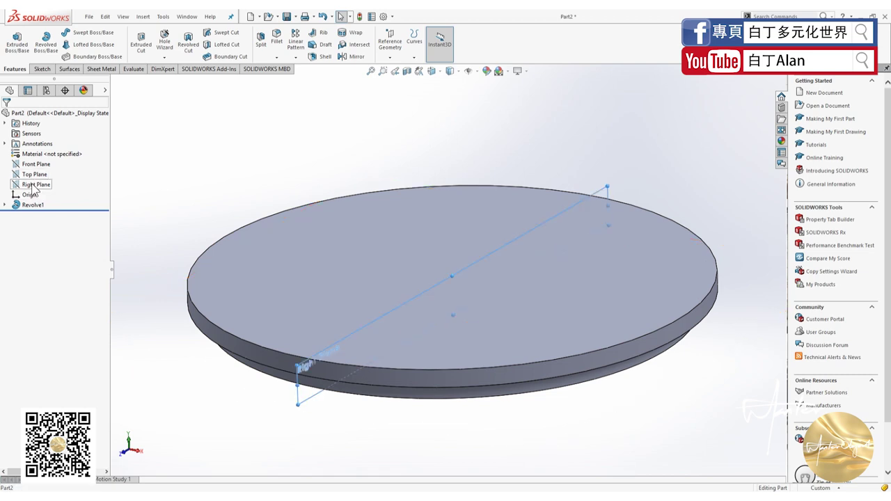
click(42, 69)
click(13, 40)
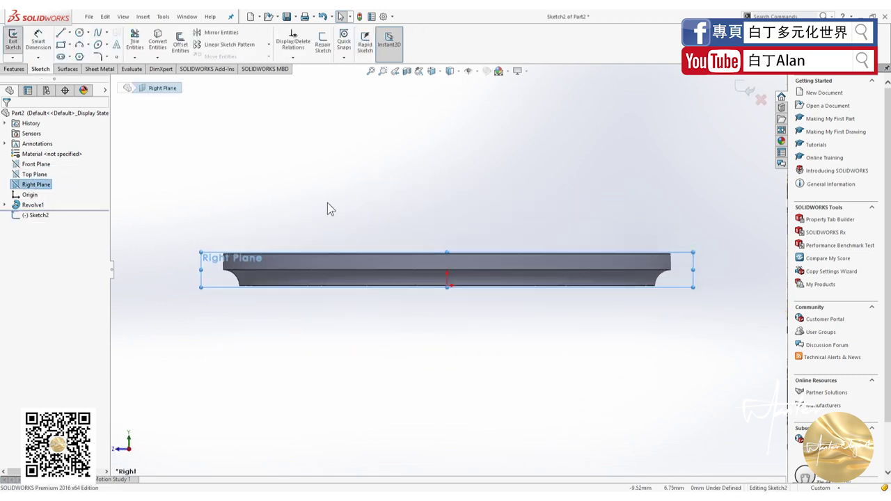
click(61, 33)
scroll(389, 240, down, 1)
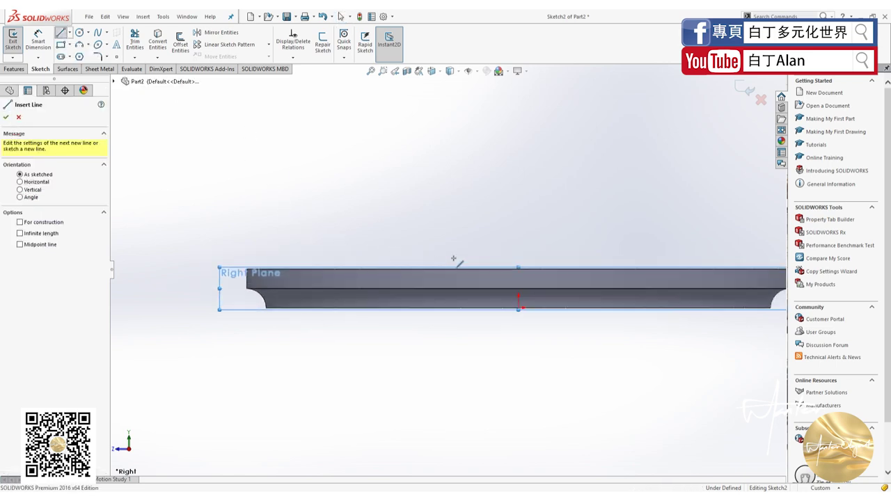
scroll(480, 261, down, 1)
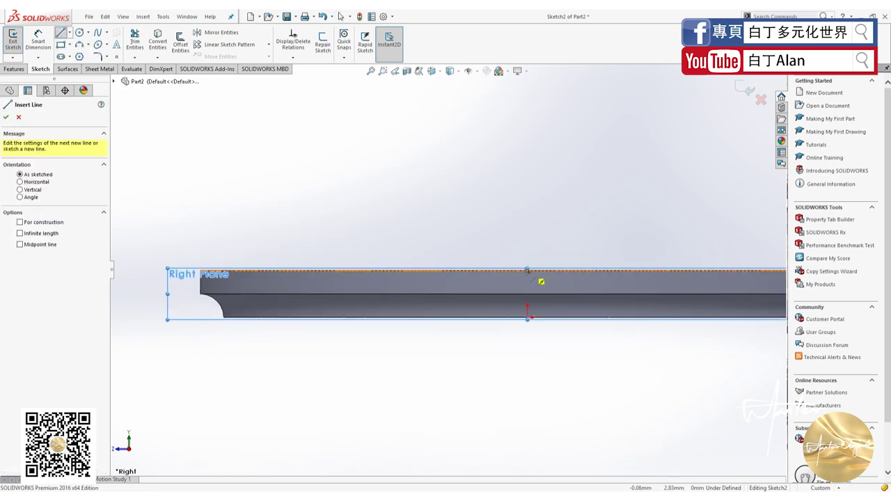
Step: Draw a line along the disc top, its left end 0.20 mm from the disc corner
click(526, 270)
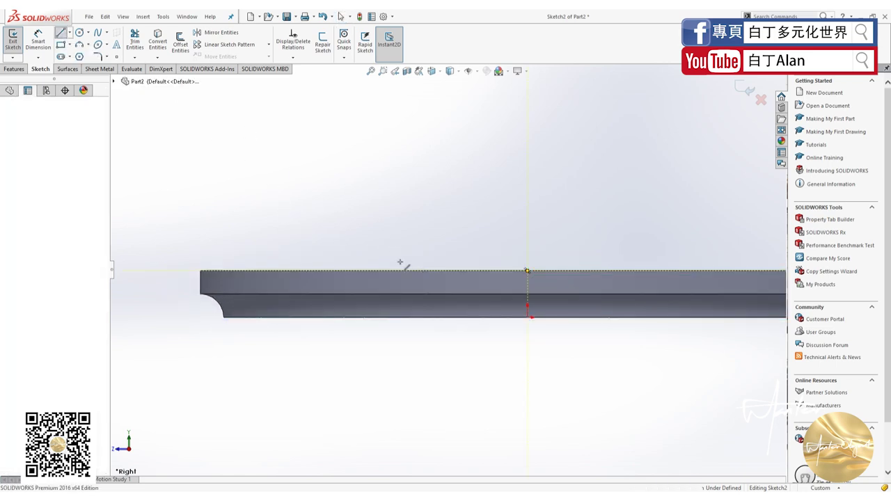
click(191, 271)
right_click(183, 254)
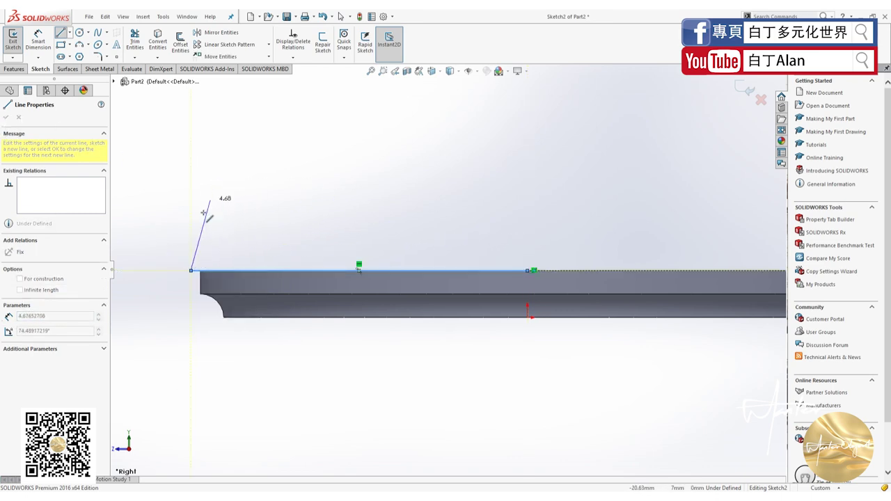
key(Escape)
key(Escape)
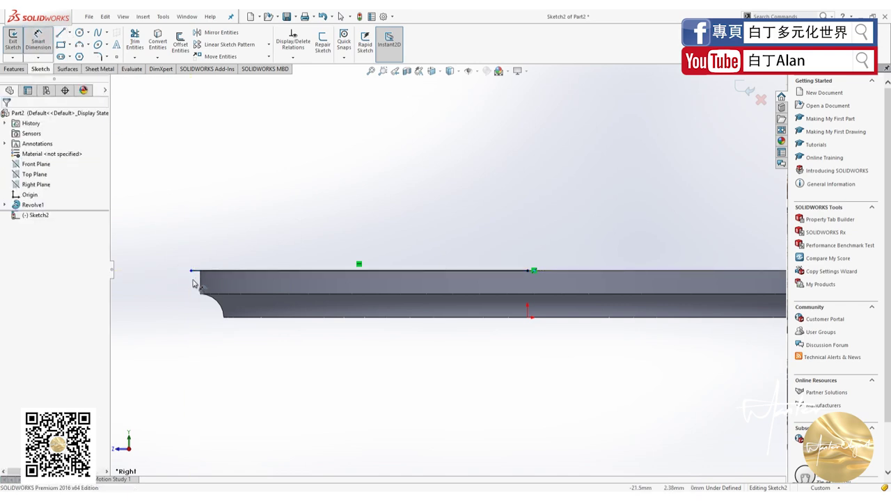
click(192, 271)
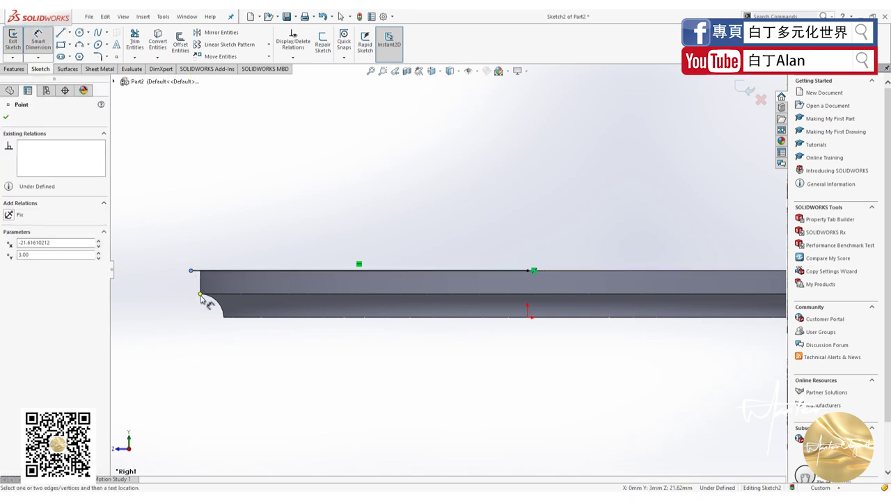
click(195, 301)
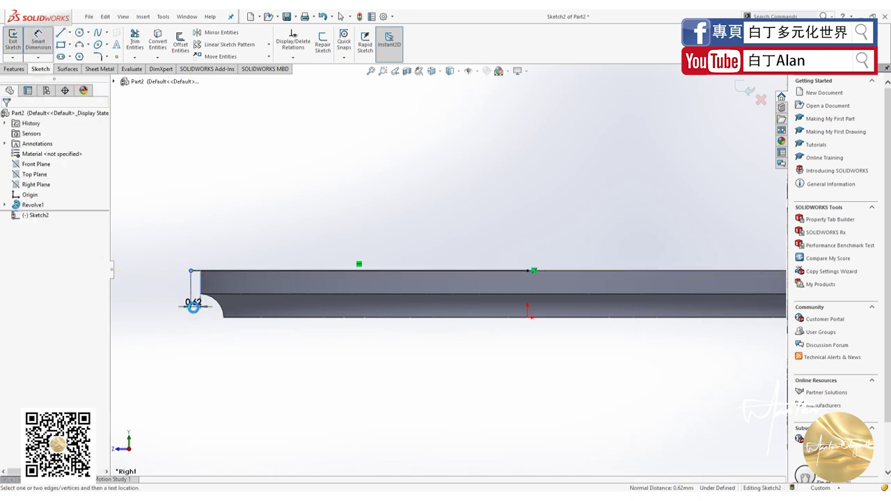
text(0.2)
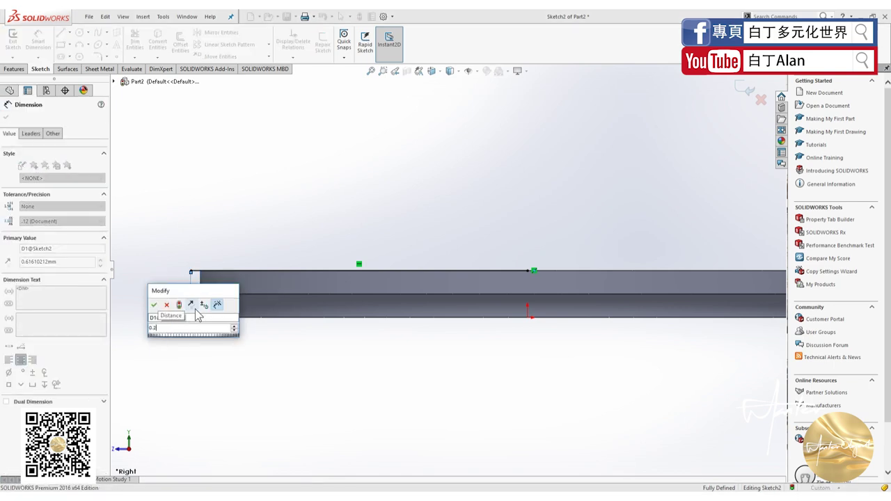
key(Return)
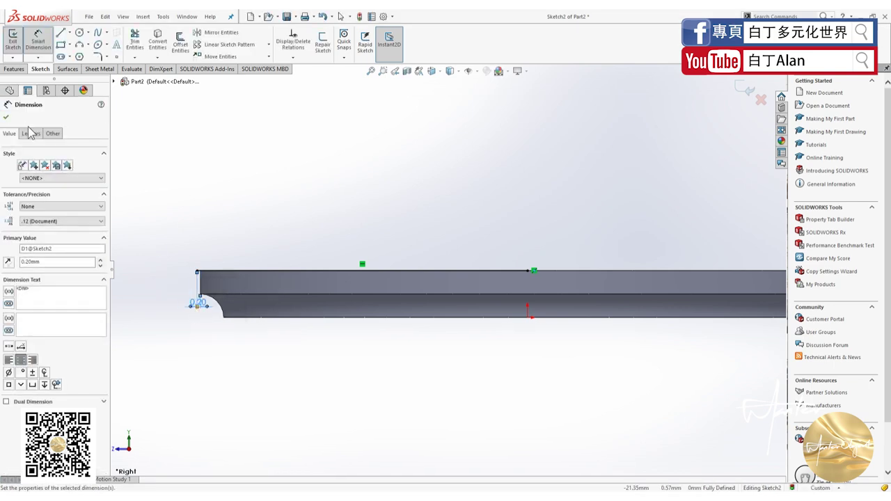
click(6, 118)
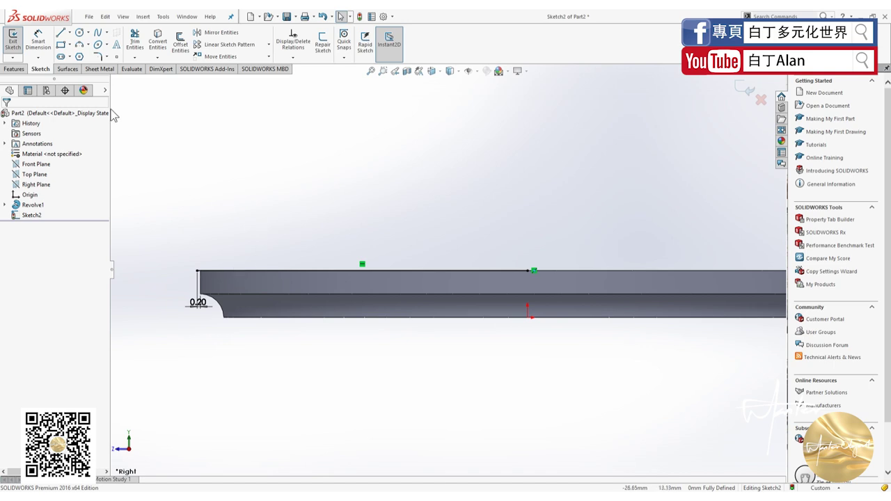
Step: Draw a vertical line up from the disc's top centre and a horizontal line running left
key(l)
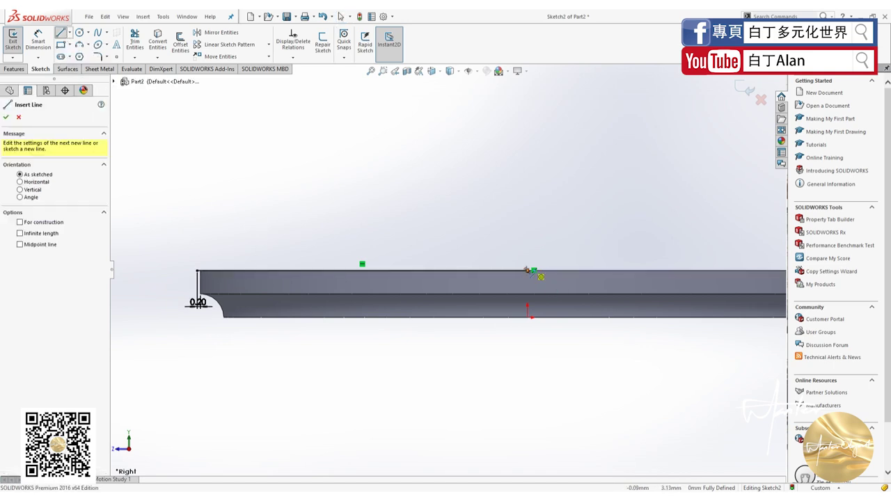
click(527, 270)
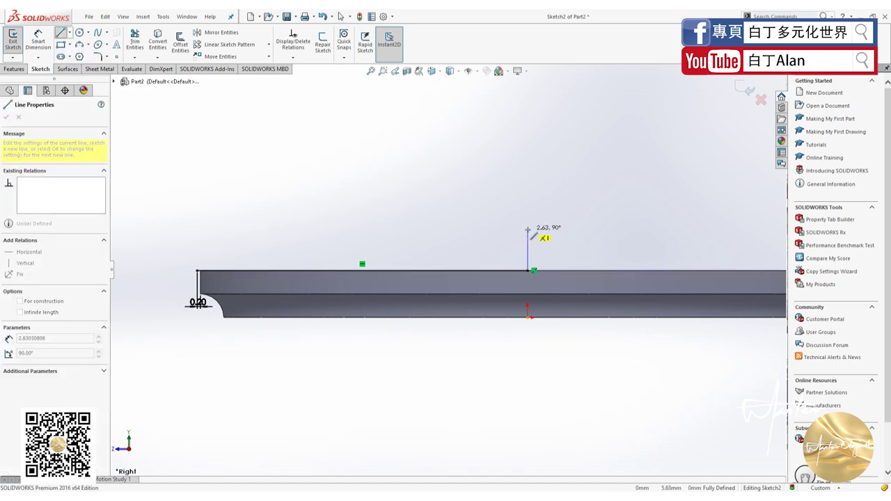
click(527, 219)
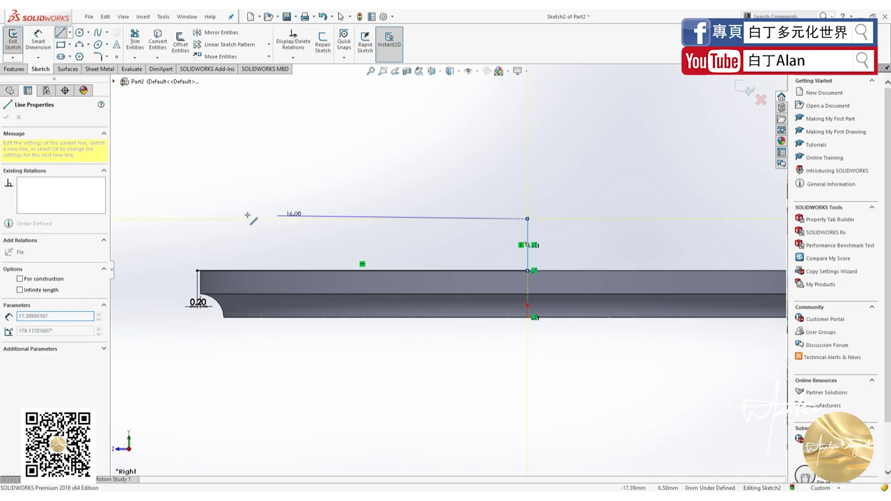
click(197, 219)
right_click(149, 213)
click(129, 155)
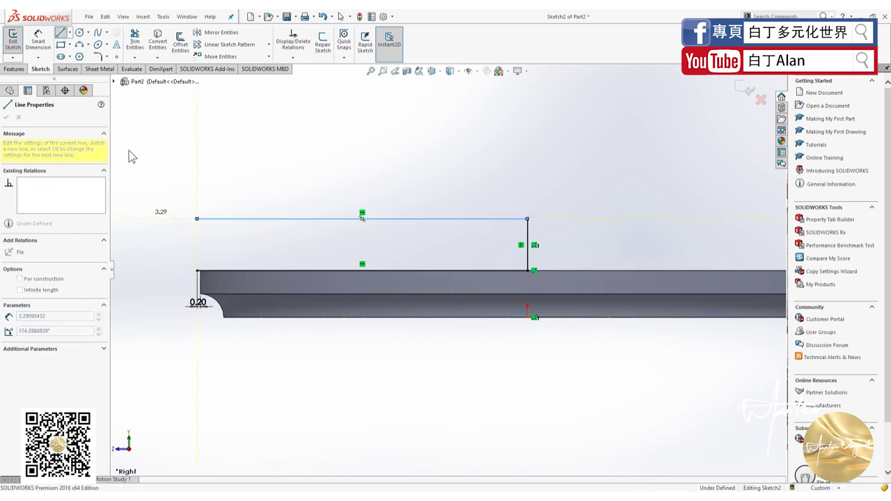
click(128, 149)
key(Escape)
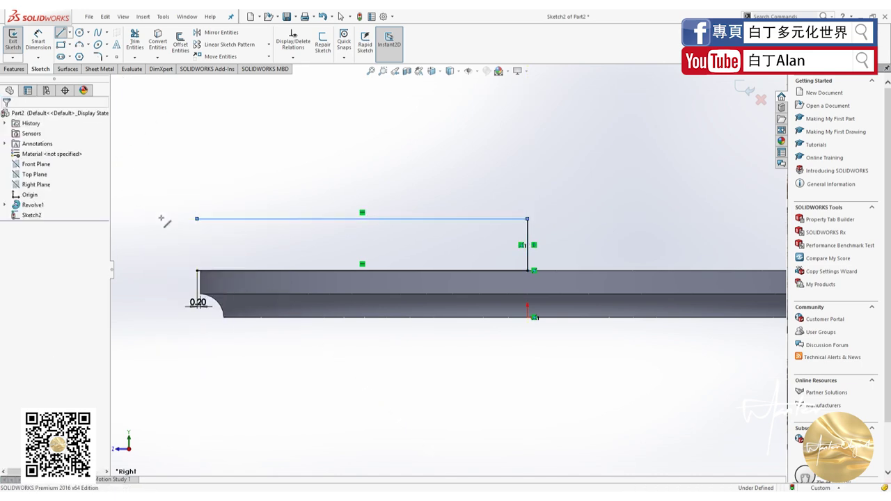
Step: Add a Vertical relation between the two horizontal lines' left endpoints
click(196, 219)
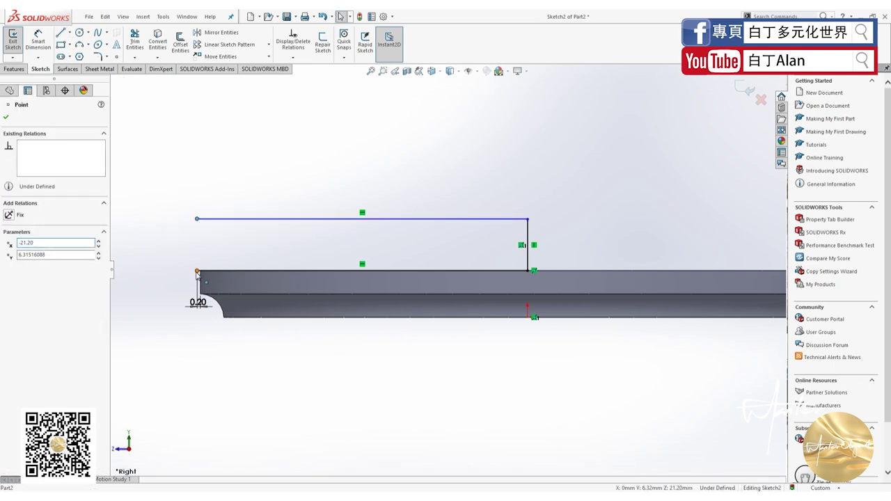
ctrl+click(198, 271)
click(12, 278)
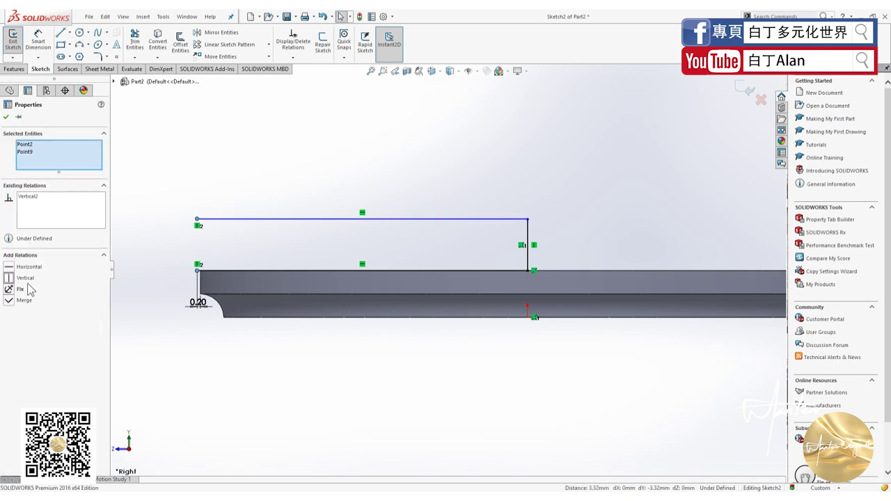
click(125, 295)
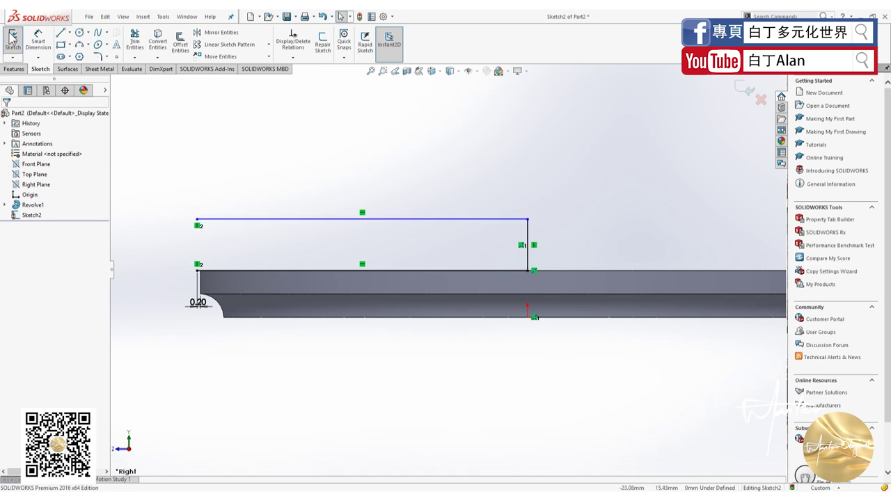
Step: Dimension the right vertical line to 5 mm
click(39, 41)
click(527, 240)
click(560, 235)
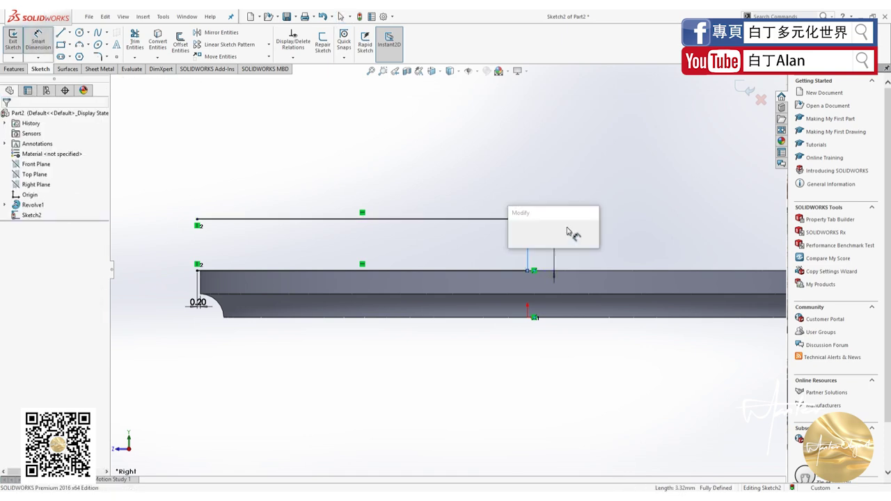
text(5.00mm)
key(Return)
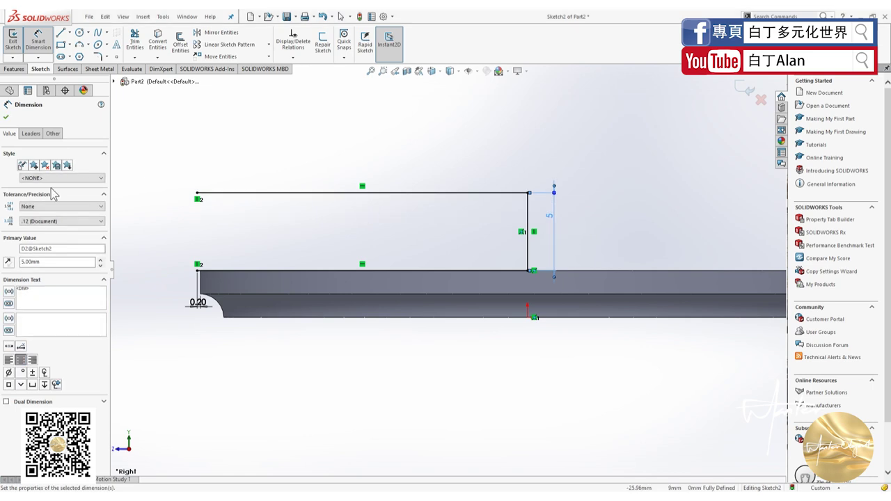
click(8, 117)
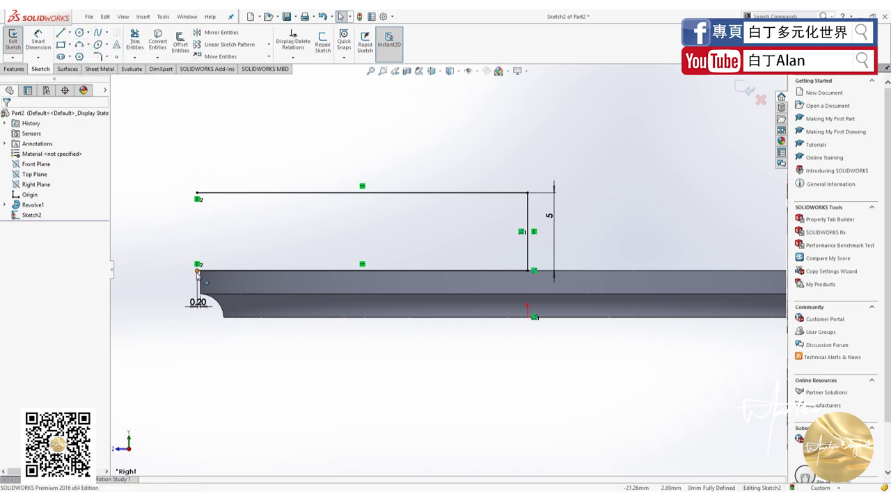
click(79, 44)
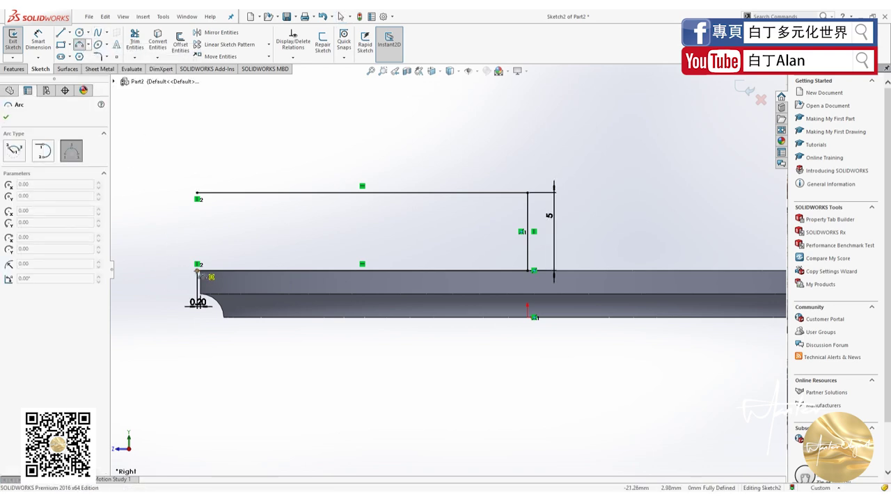
Step: Draw a small three-point arc from the lower line's left end
click(198, 271)
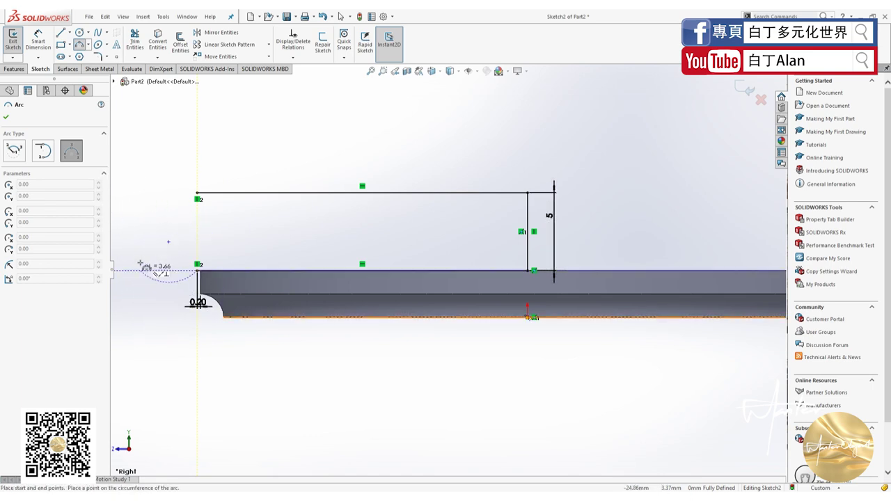
key(Escape)
click(79, 45)
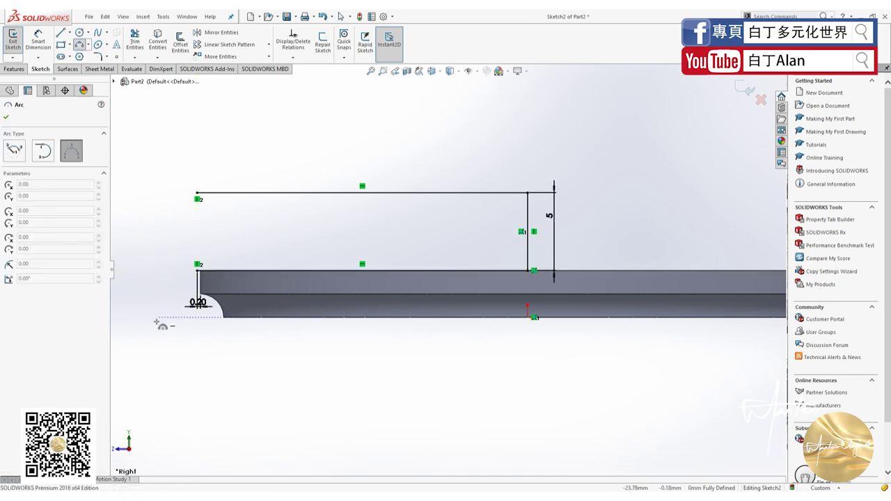
click(197, 271)
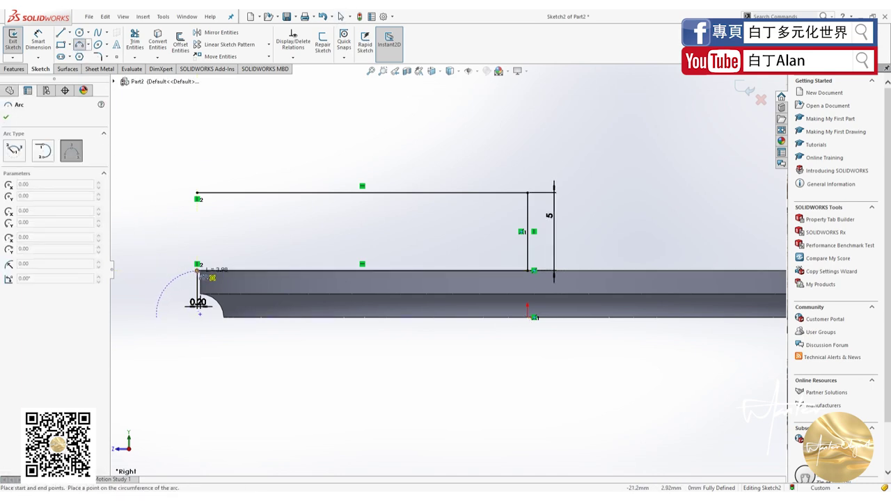
click(209, 277)
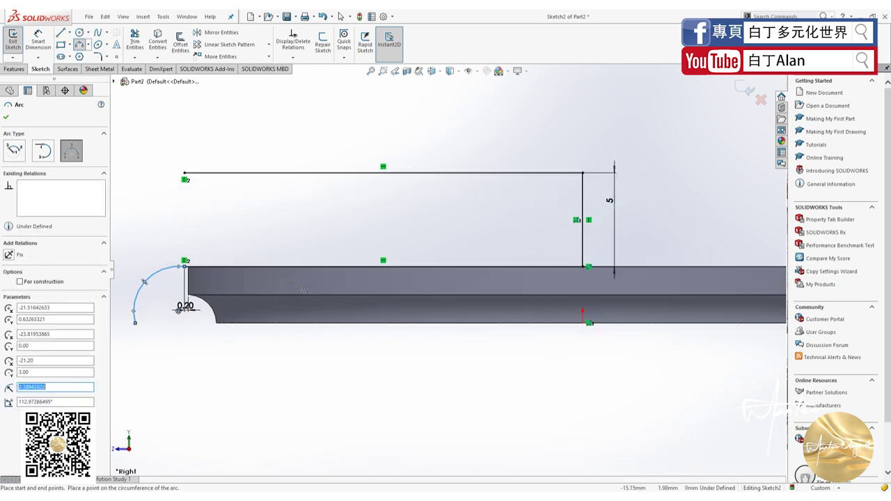
scroll(265, 287, up, 2)
Step: Draw a large arc up to the top line's left end, plus a bottom line joining both arcs
click(248, 296)
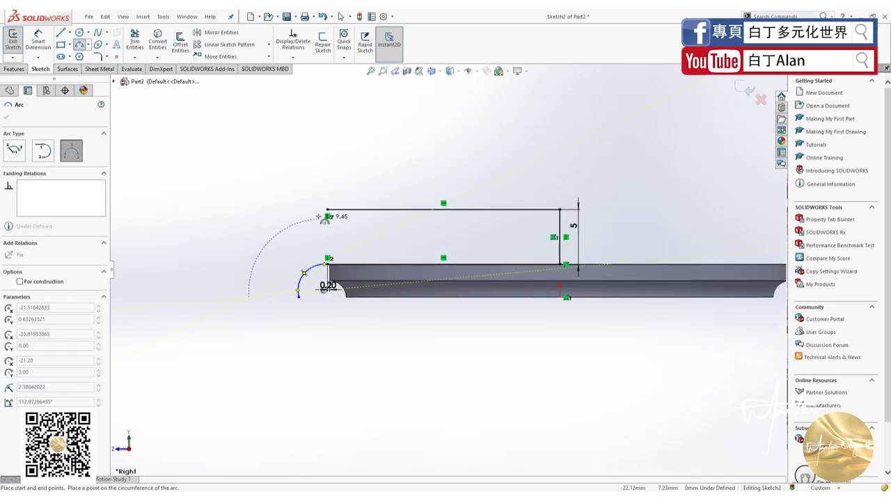
click(327, 209)
click(265, 232)
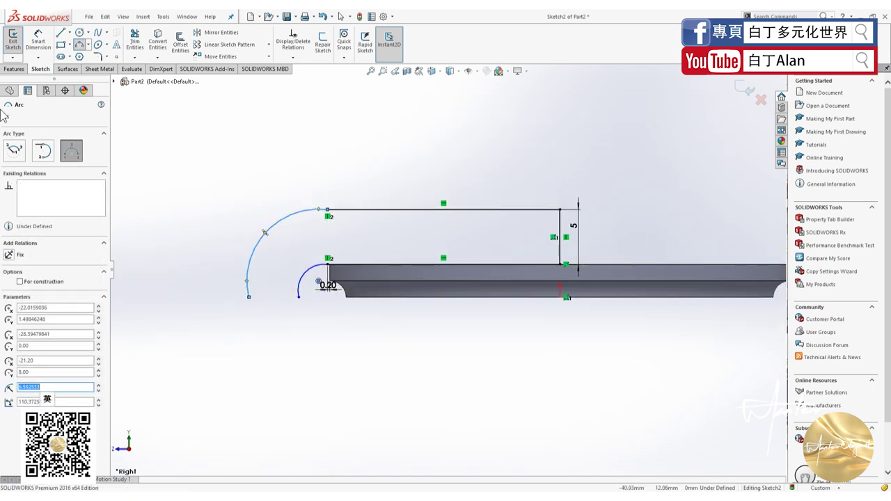
click(61, 33)
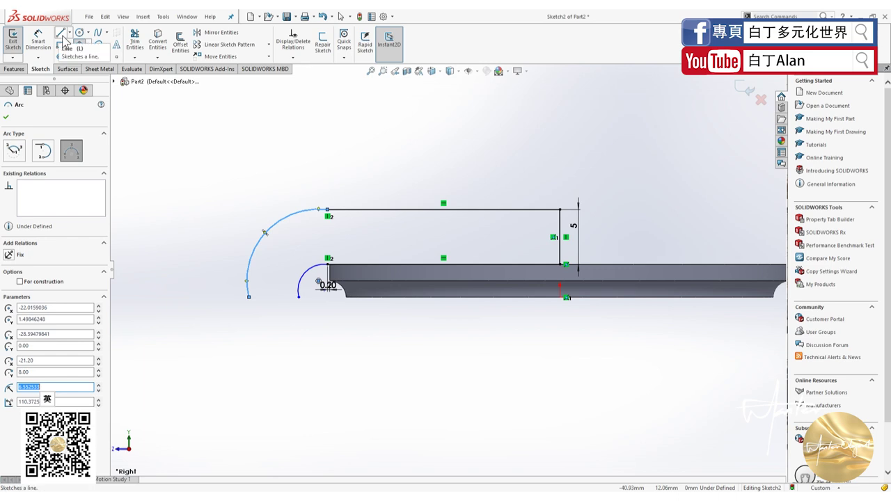
click(249, 297)
click(298, 296)
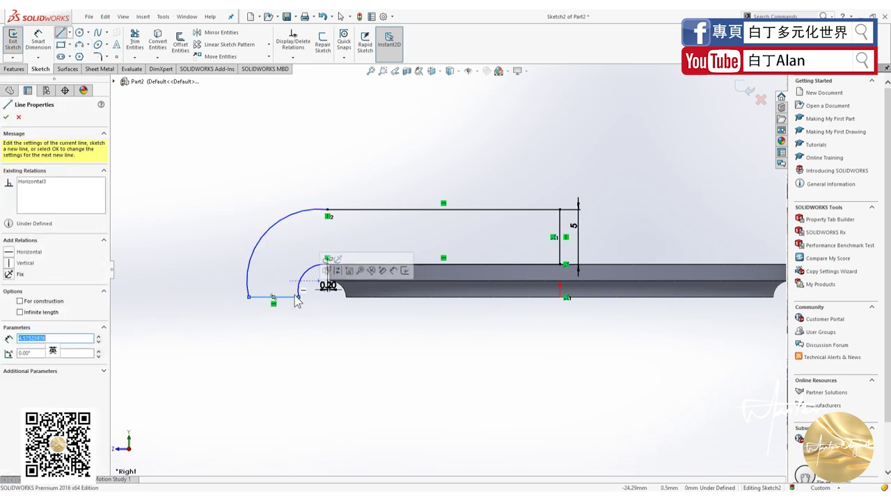
Step: Dimension the bottom closing line to 3 mm
key(d)
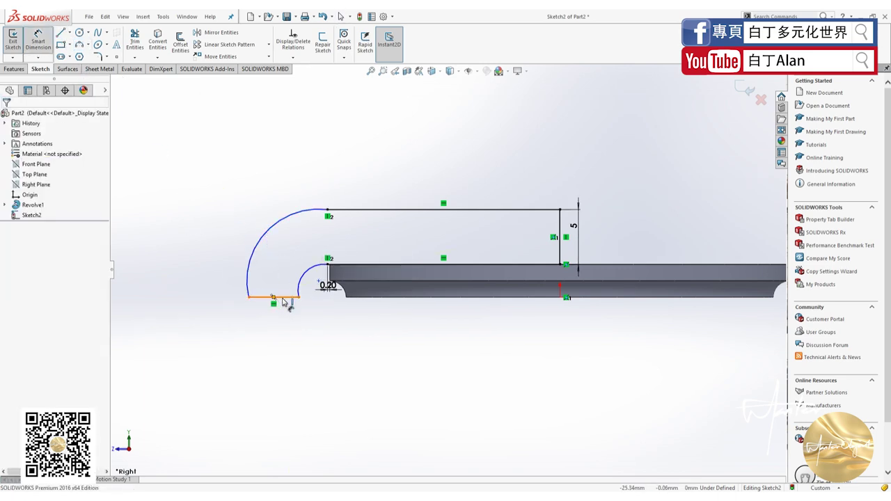
click(282, 298)
click(287, 321)
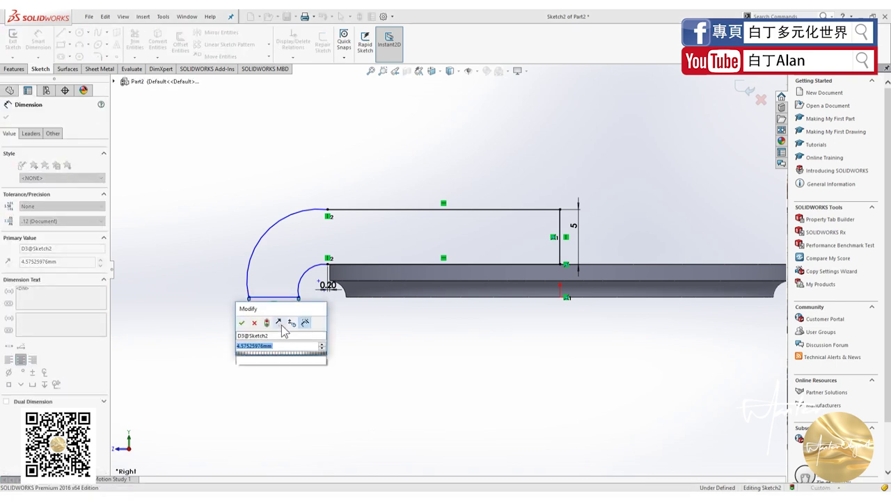
text(3)
key(Return)
scroll(307, 306, down, 3)
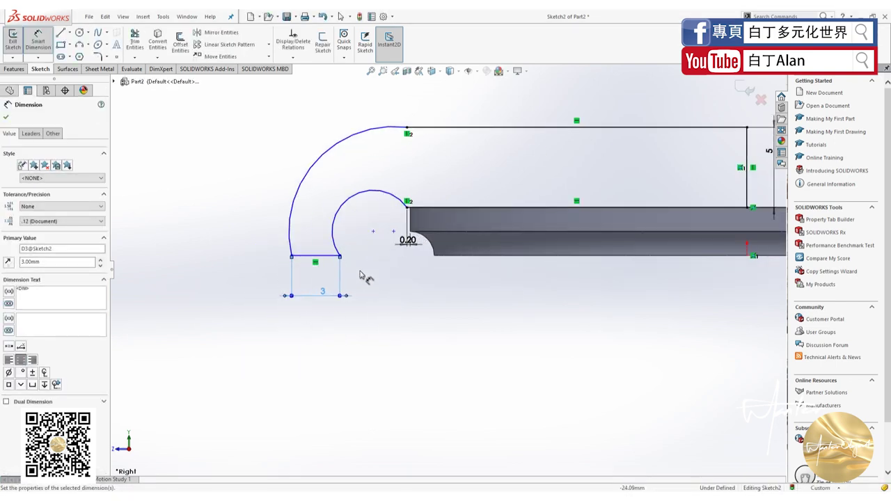
Step: Set the bottom line's inner end 5 mm from the disc's lower corner
click(339, 256)
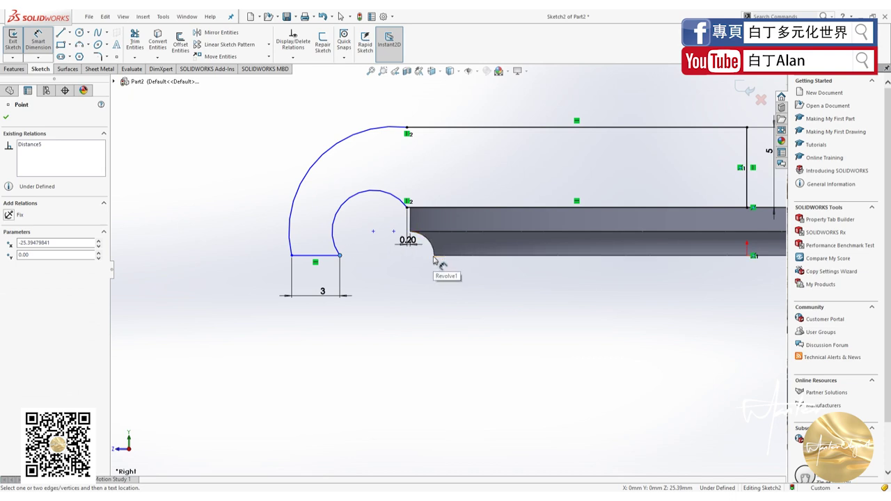
click(434, 256)
click(409, 291)
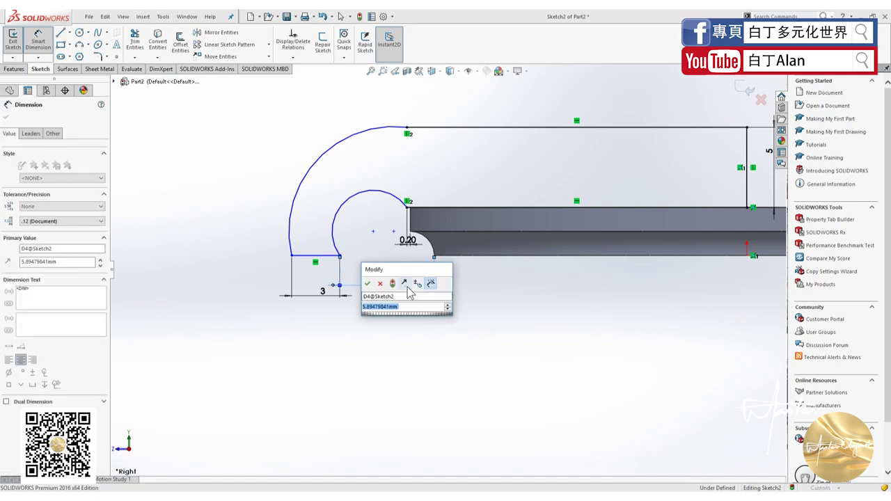
text(5)
key(Return)
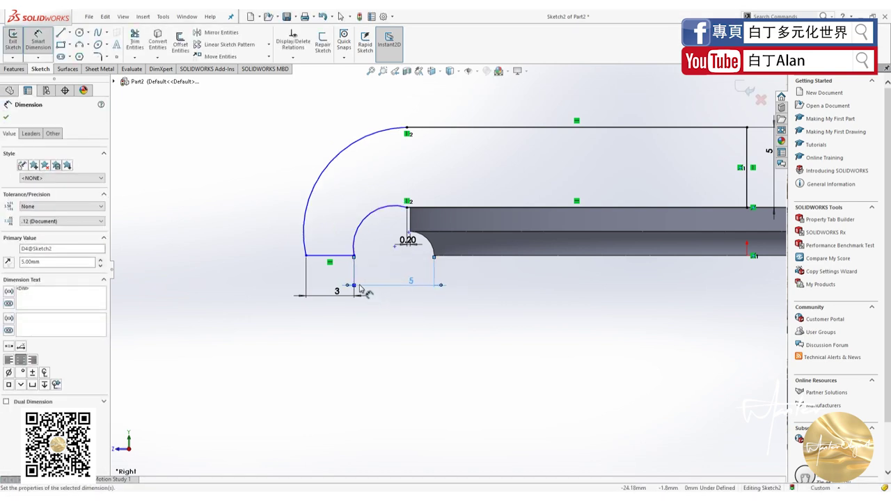
Step: Make the outer arc tangent to the top line
click(5, 117)
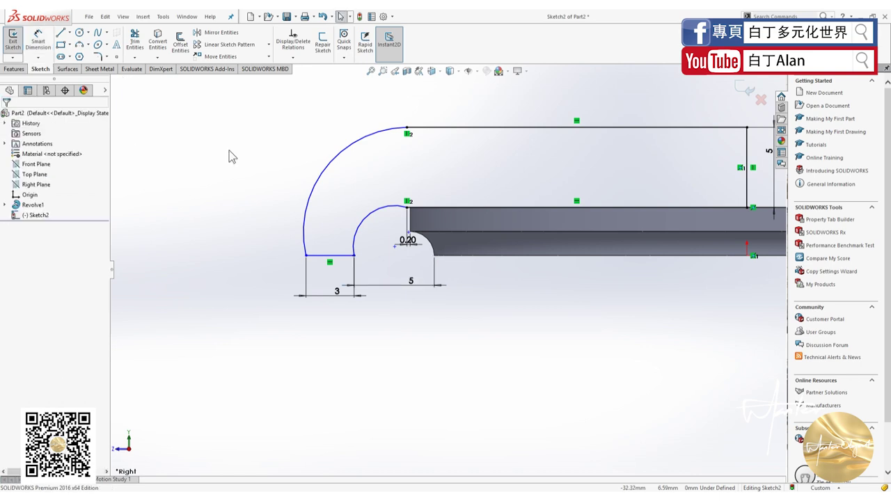
click(435, 128)
ctrl+click(387, 130)
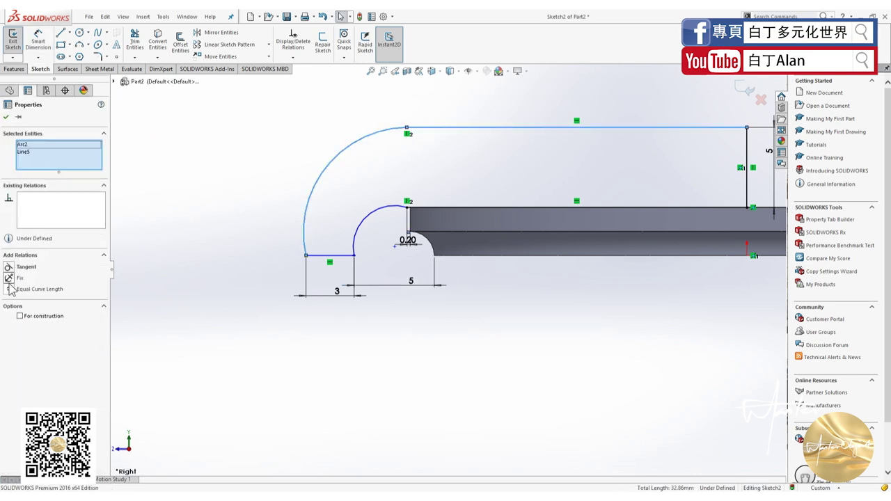
click(9, 269)
click(282, 206)
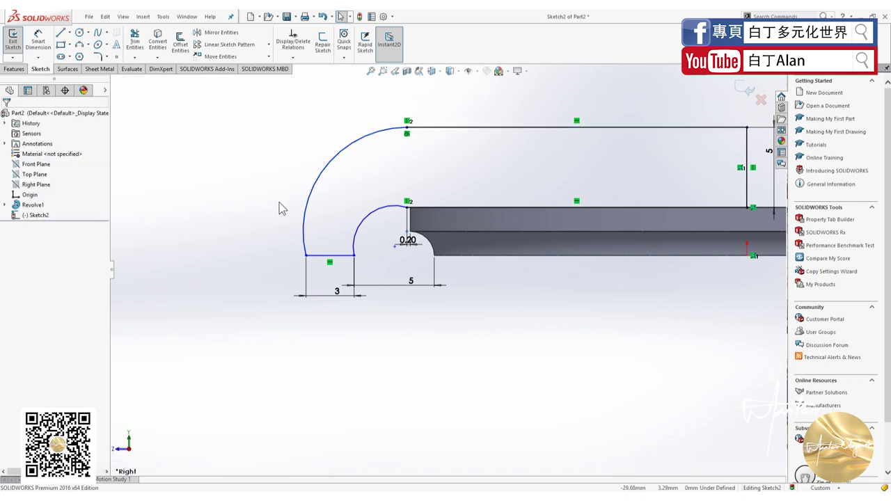
Step: Delete the outer arc and draw a spline from the bottom line's left end to the top line's end
click(312, 182)
key(Delete)
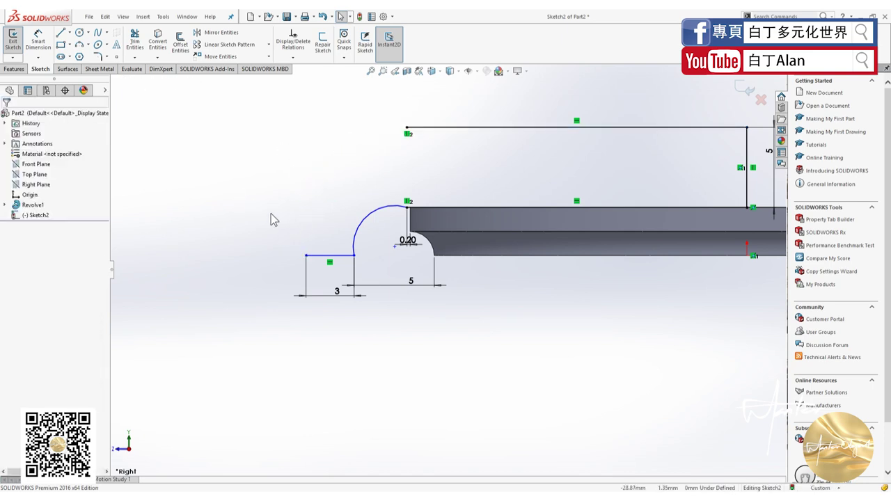
click(306, 255)
click(313, 163)
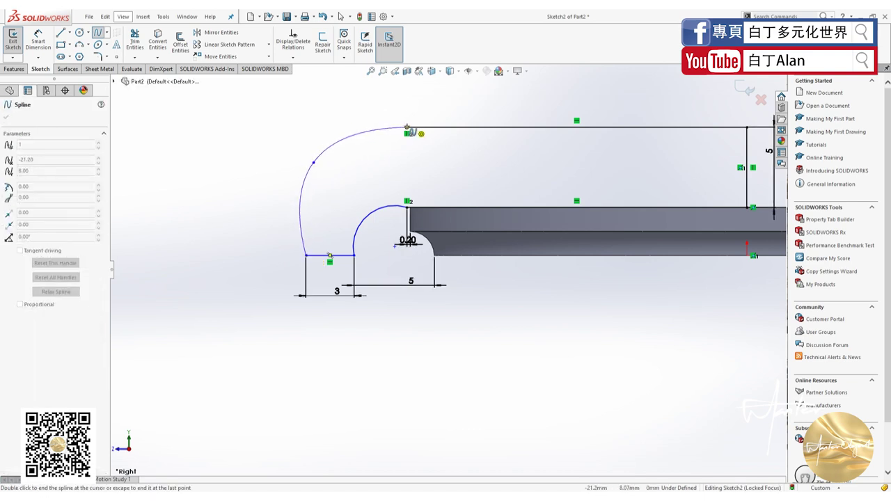
key(Escape)
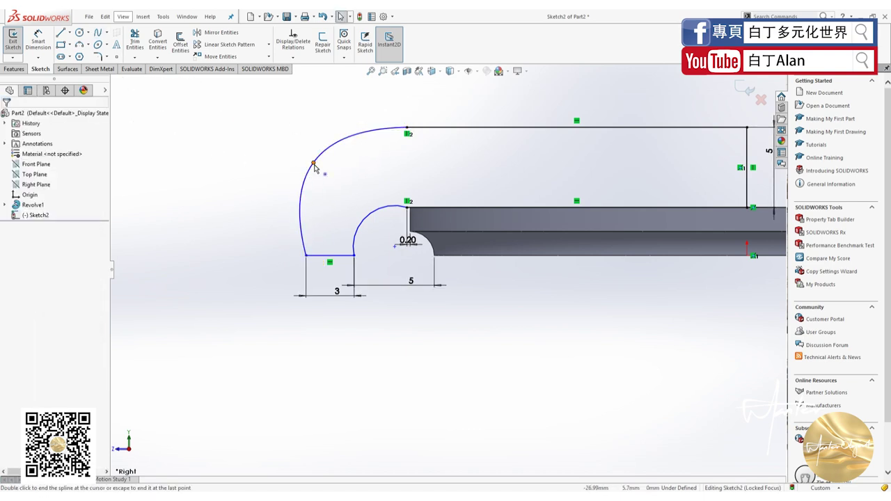
double_click(314, 167)
key(Escape)
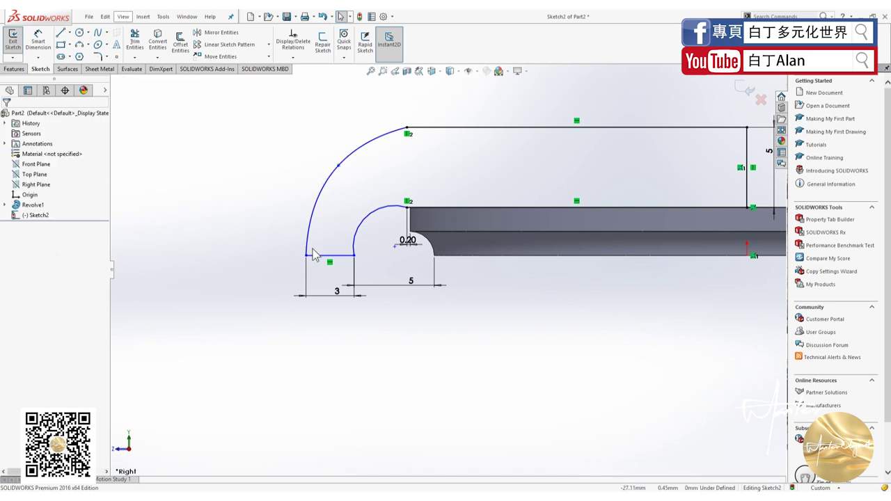
click(306, 256)
click(307, 237)
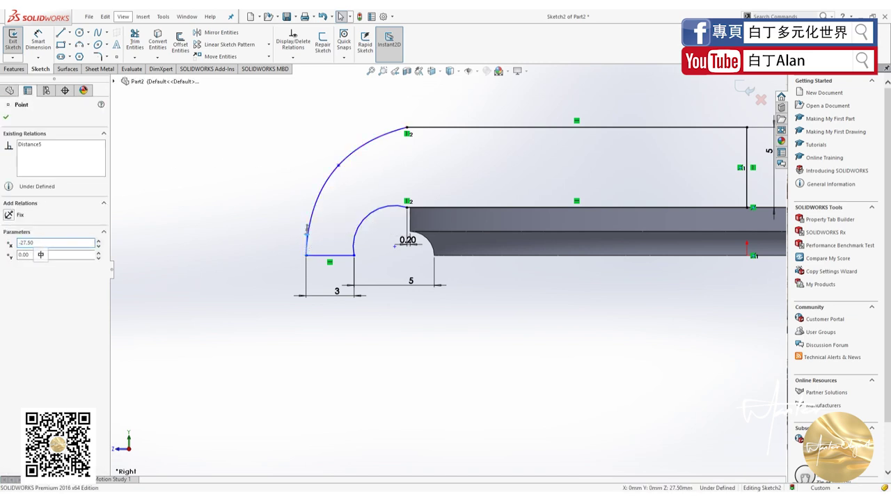
click(193, 239)
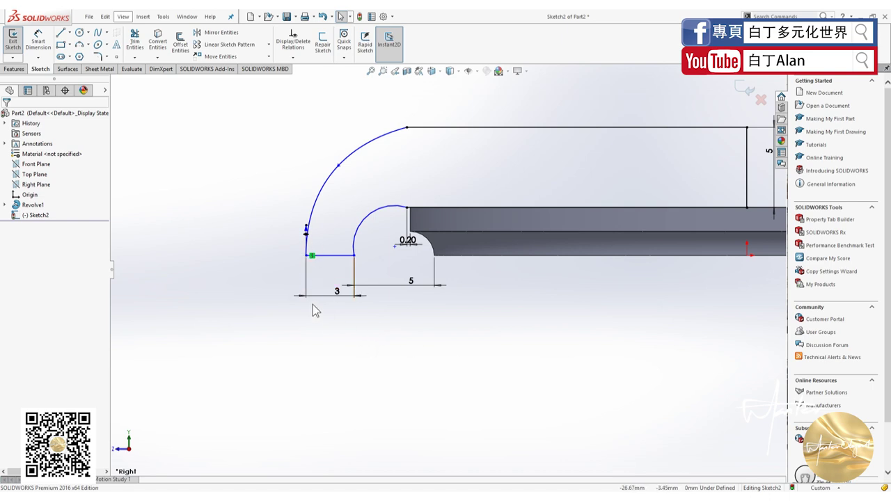
Step: Add a Tangent relation between the new outer spline and the top line
click(400, 135)
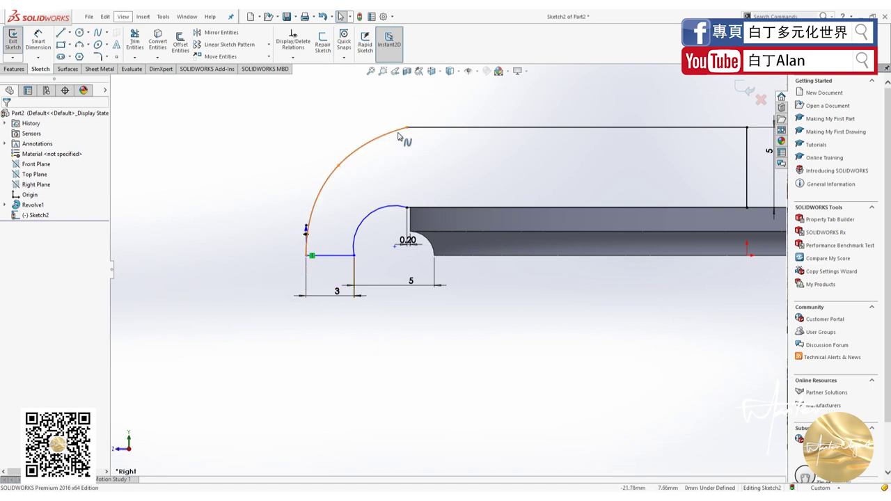
ctrl+click(577, 127)
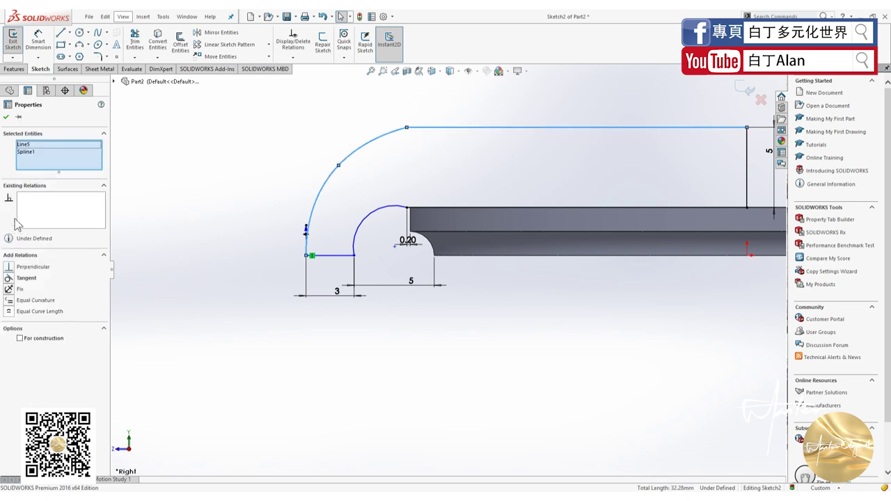
click(8, 279)
click(181, 252)
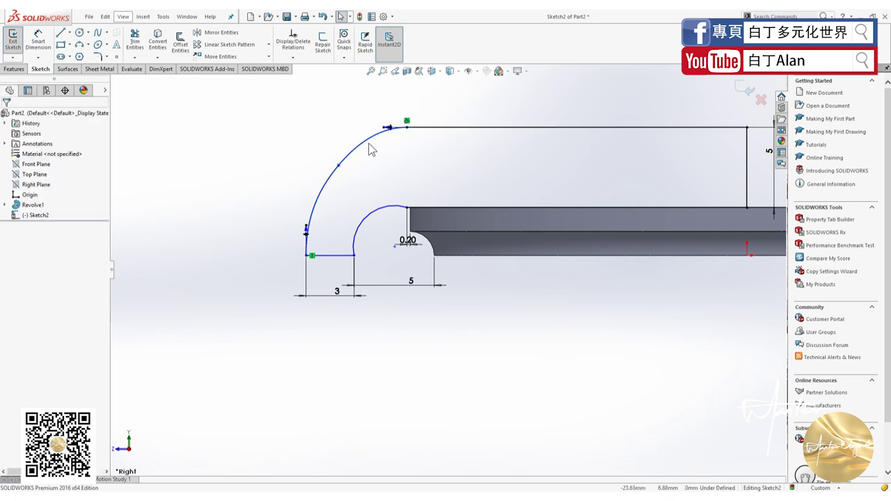
Step: Nudge a spline point slightly to reshape the curve, then inspect the inner arc
drag(338, 166, 334, 167)
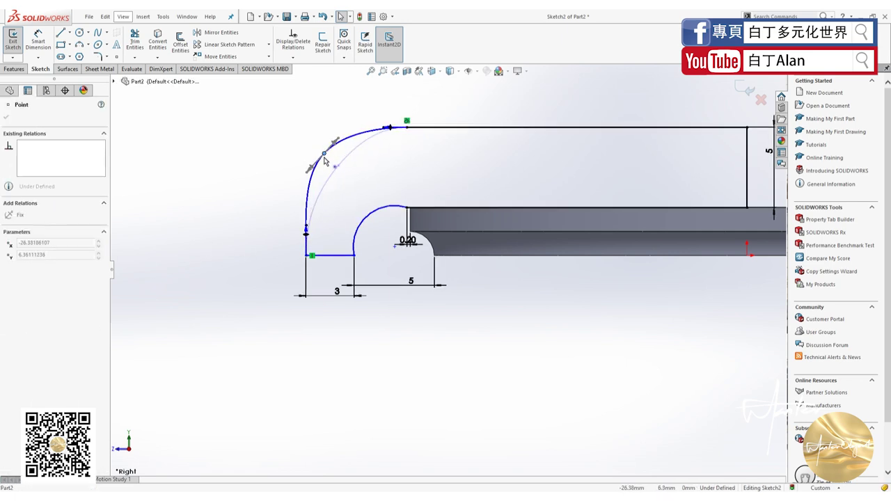
click(376, 243)
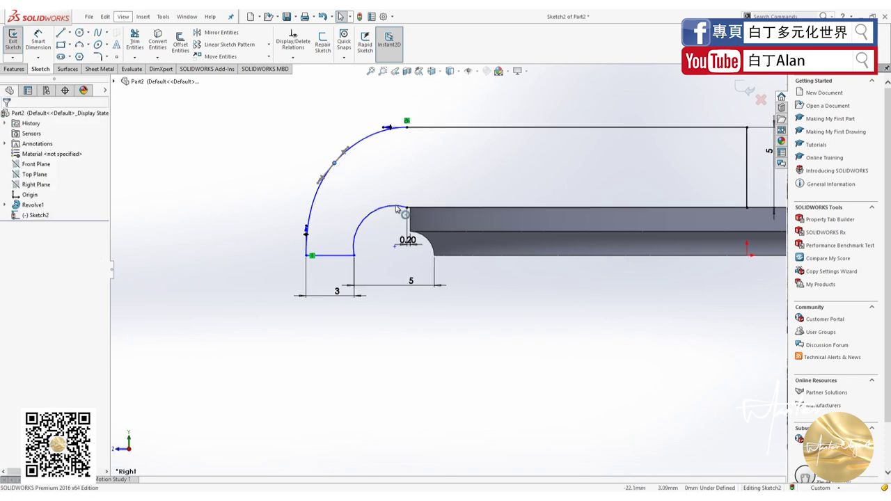
click(408, 208)
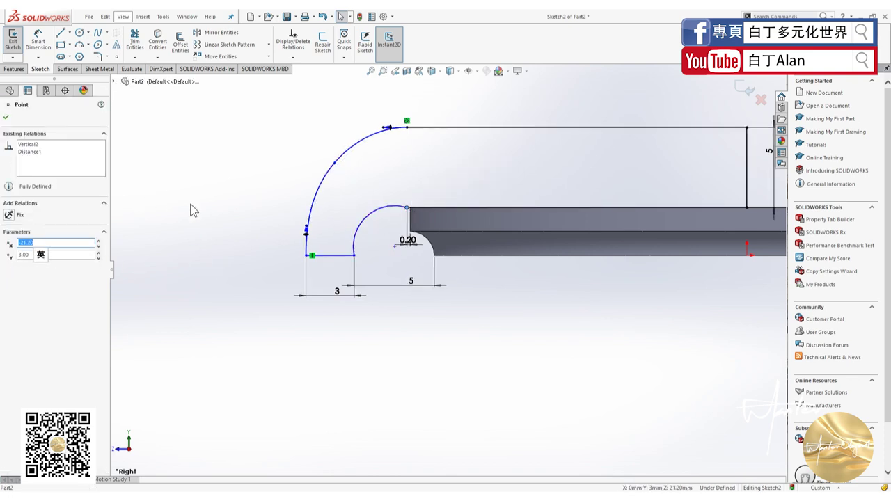
click(367, 216)
Step: Make the inner arc tangent to the inner top line
click(256, 251)
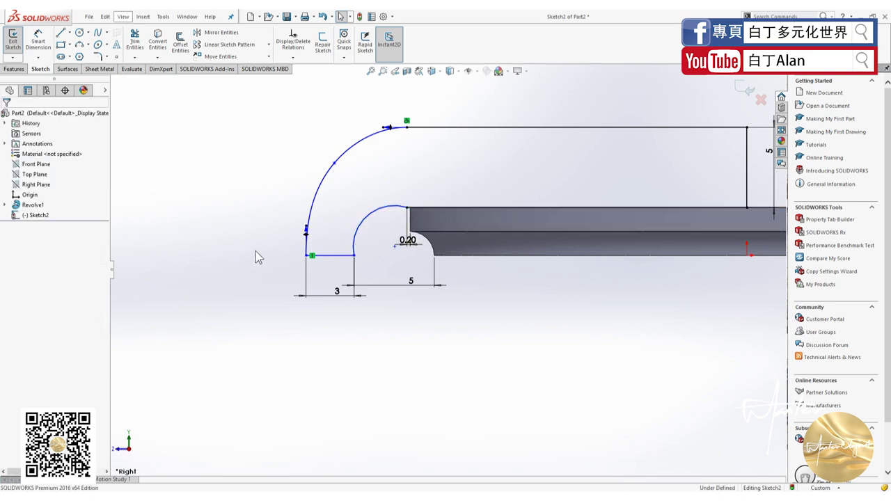
click(374, 218)
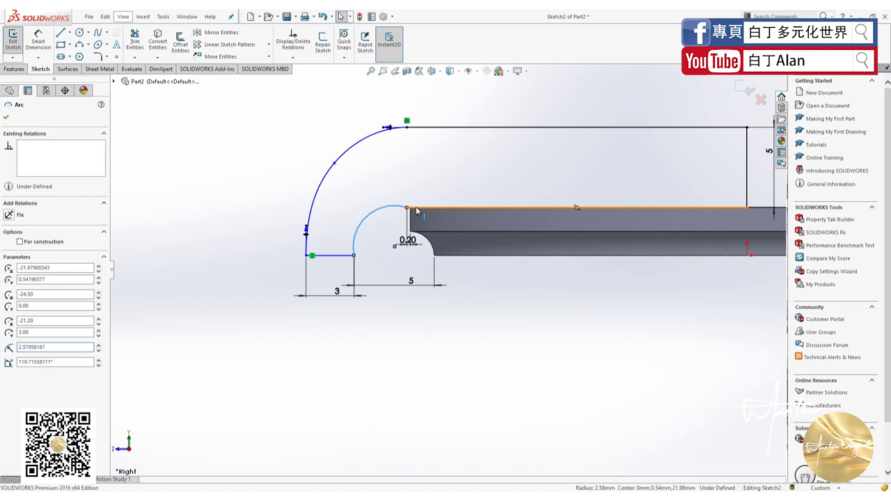
ctrl+click(453, 208)
click(8, 269)
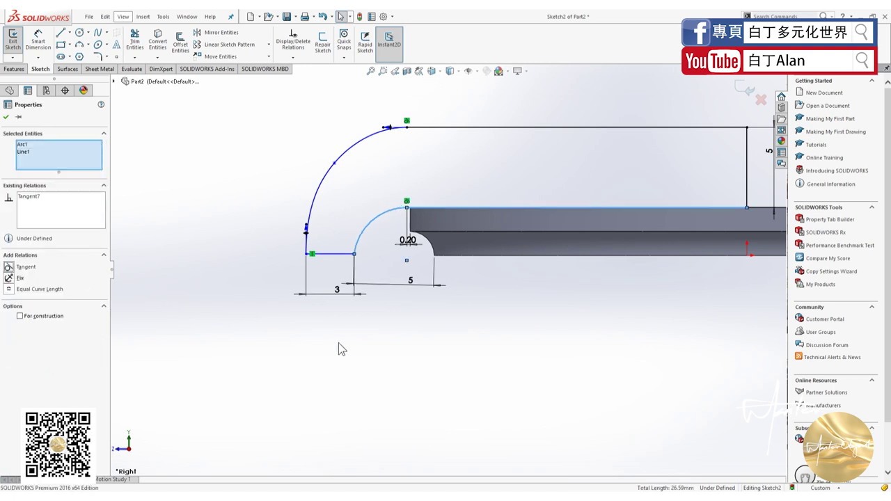
click(339, 342)
Step: Check the inner arc's lower endpoint against the bottom endpoint and lower edge, adding no relation
click(378, 257)
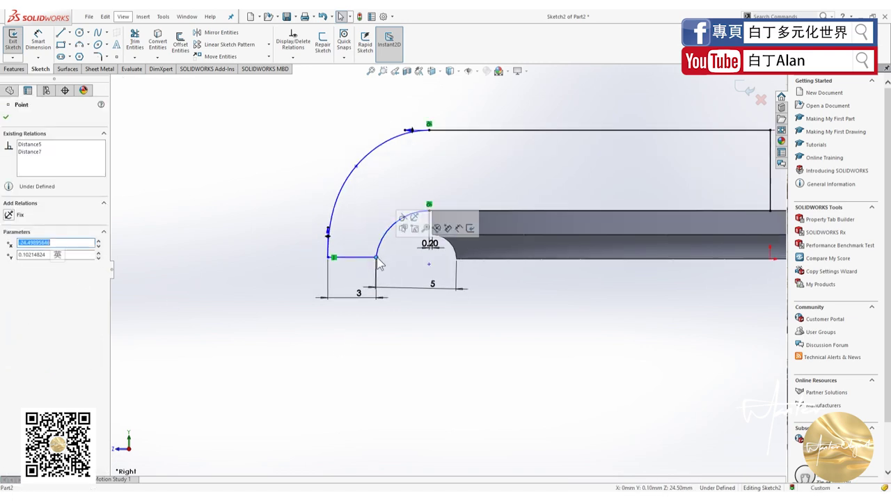
click(385, 233)
click(396, 265)
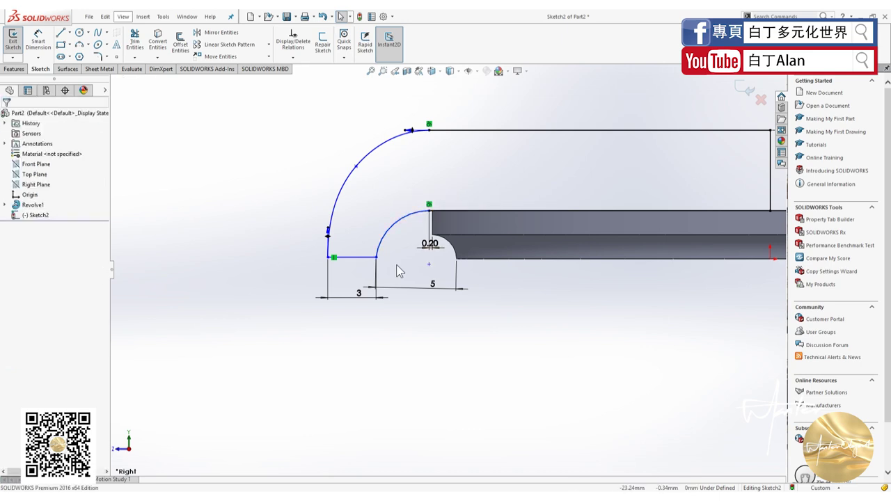
scroll(396, 263, down, 1)
scroll(355, 240, down, 2)
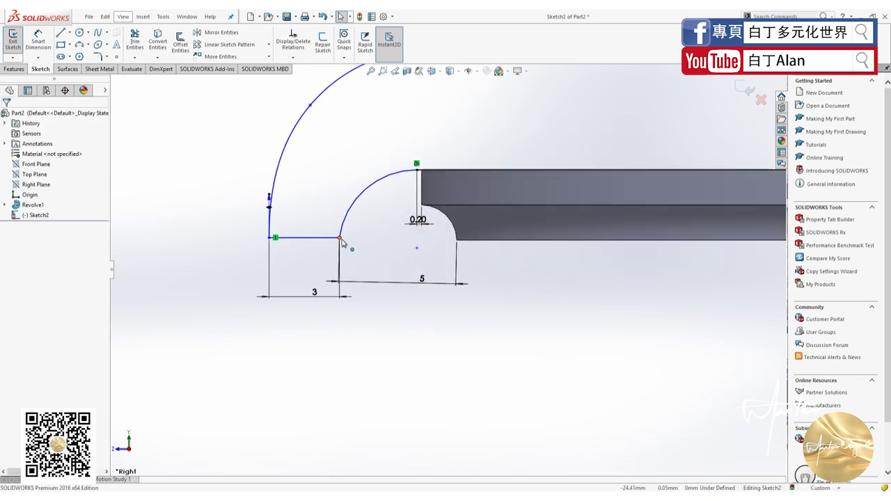
click(338, 237)
ctrl+click(268, 237)
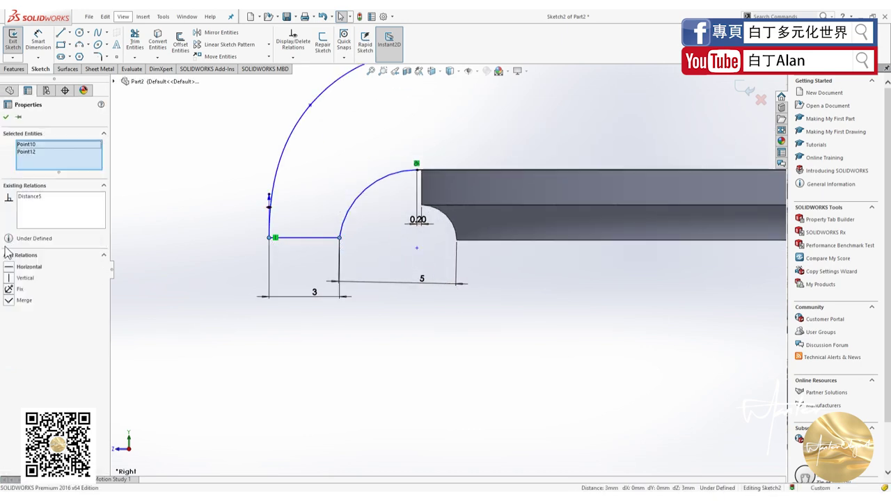
ctrl+click(516, 241)
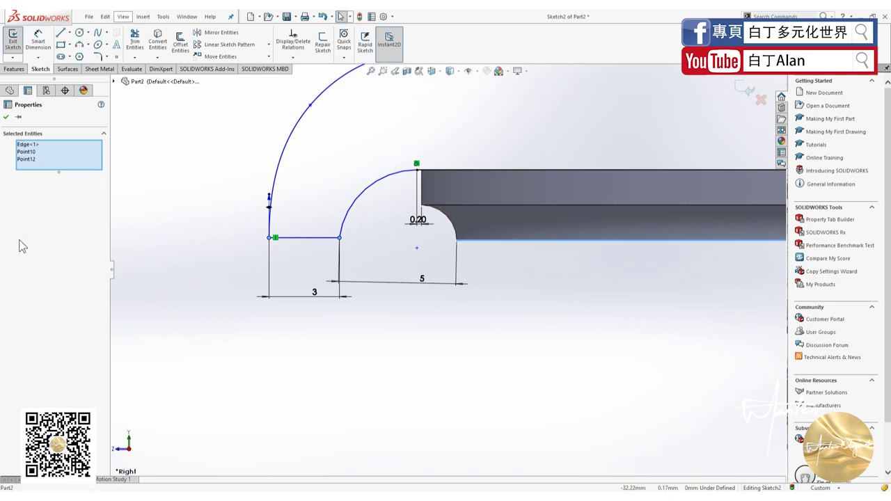
click(7, 118)
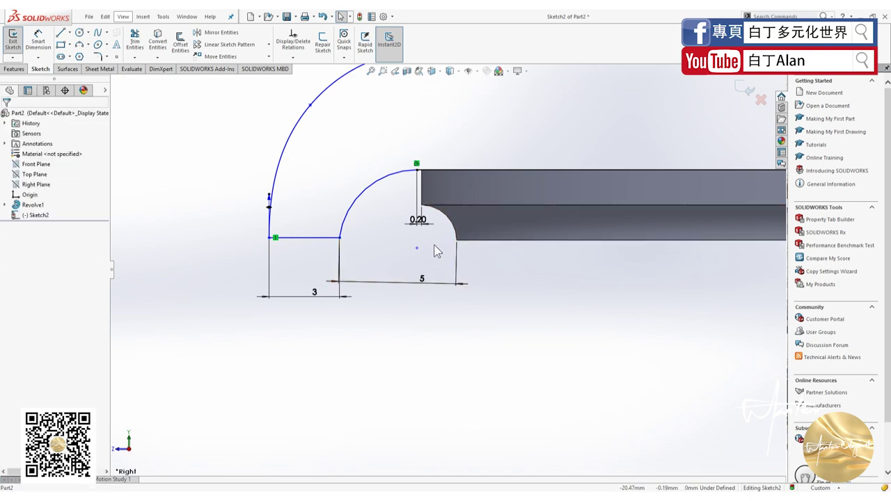
Step: Delete the 5 mm horizontal dimension and select the short bottom line with the model's lower edge
click(420, 278)
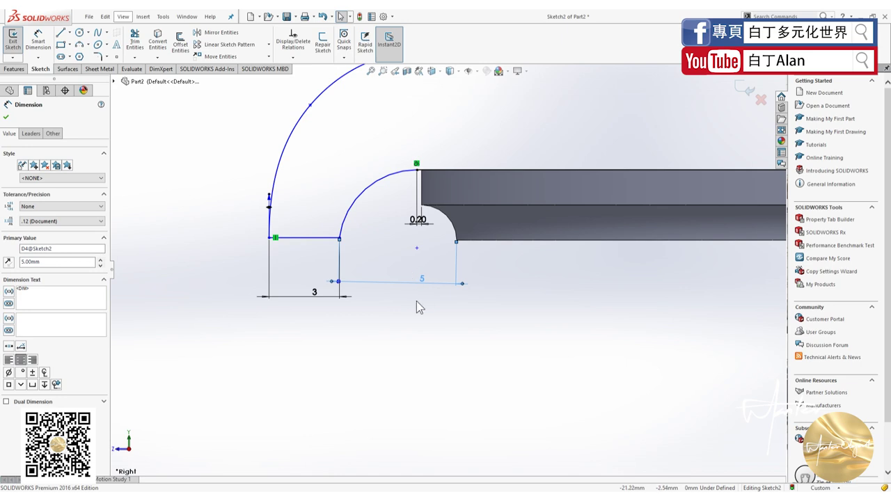
key(Delete)
click(304, 238)
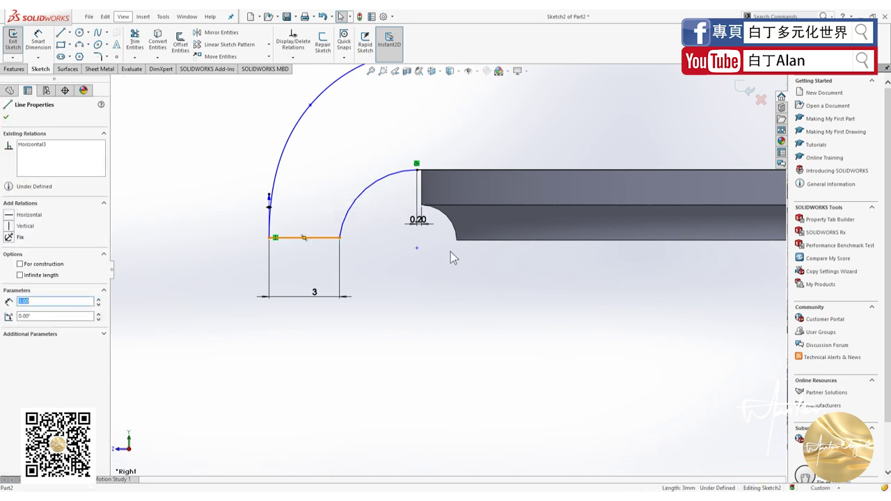
ctrl+click(467, 240)
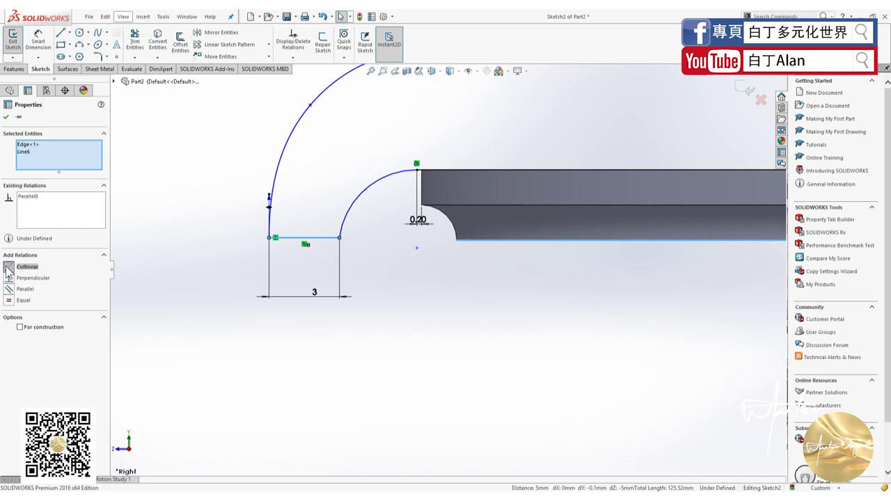
Step: Make the bottom line collinear with the disc's lower edge and dimension the inner arc's end 5 mm from the corner
click(8, 267)
click(413, 311)
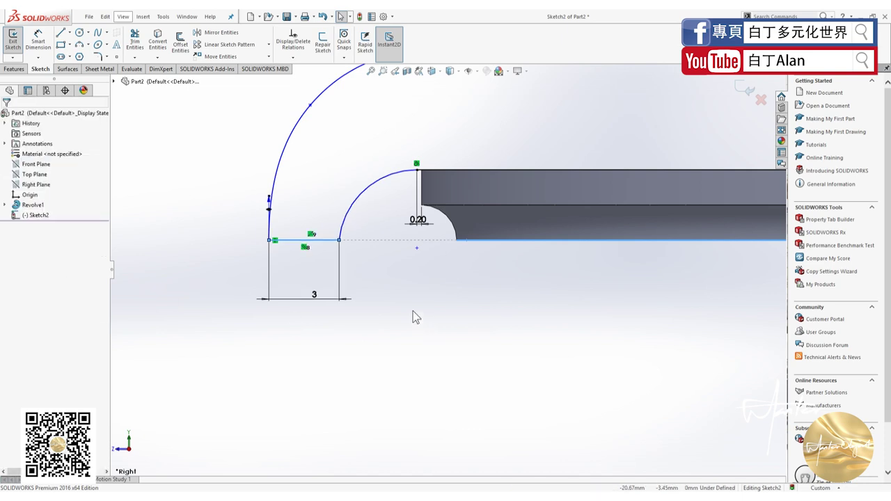
click(43, 48)
click(339, 240)
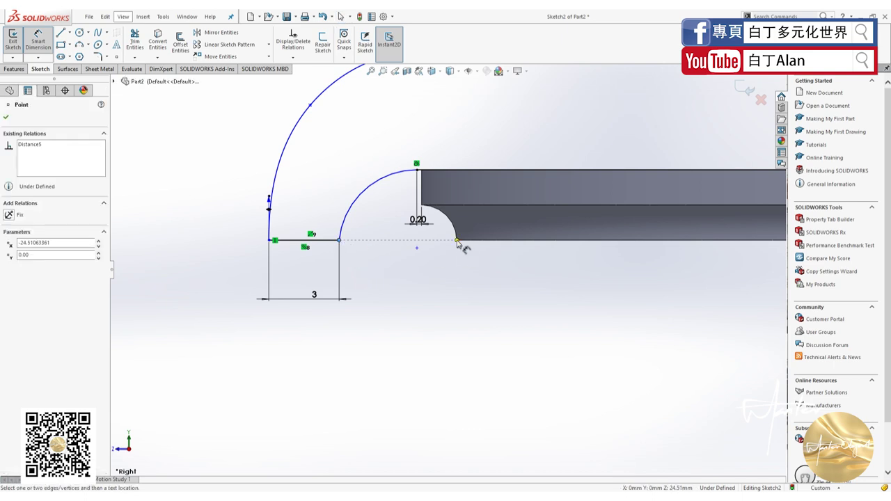
click(456, 240)
click(427, 286)
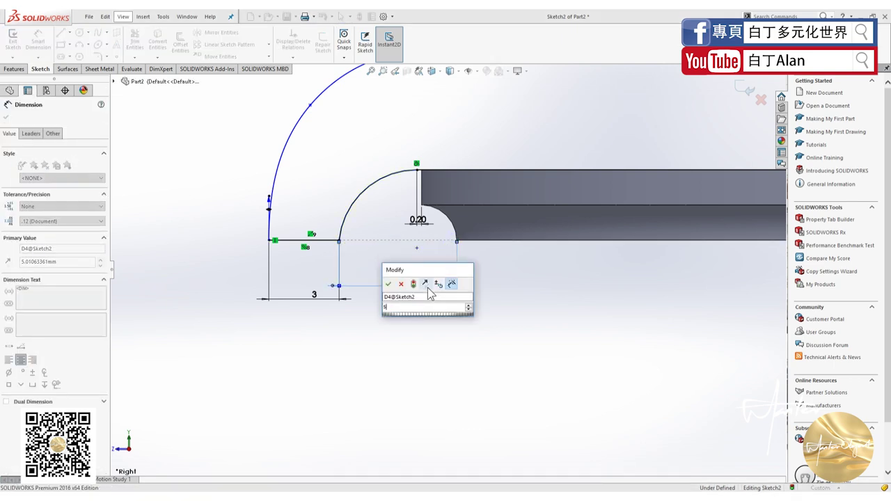
text(5)
key(Return)
key(Escape)
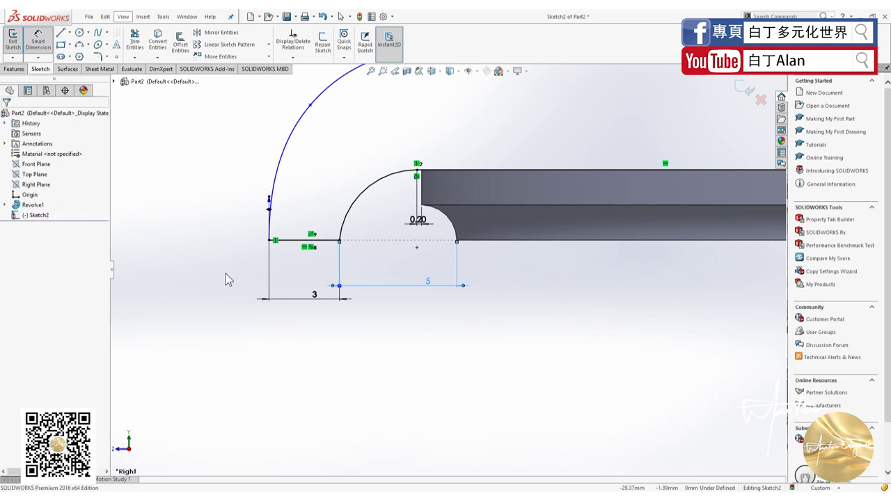
key(Escape)
scroll(212, 380, down, 2)
scroll(242, 419, up, 3)
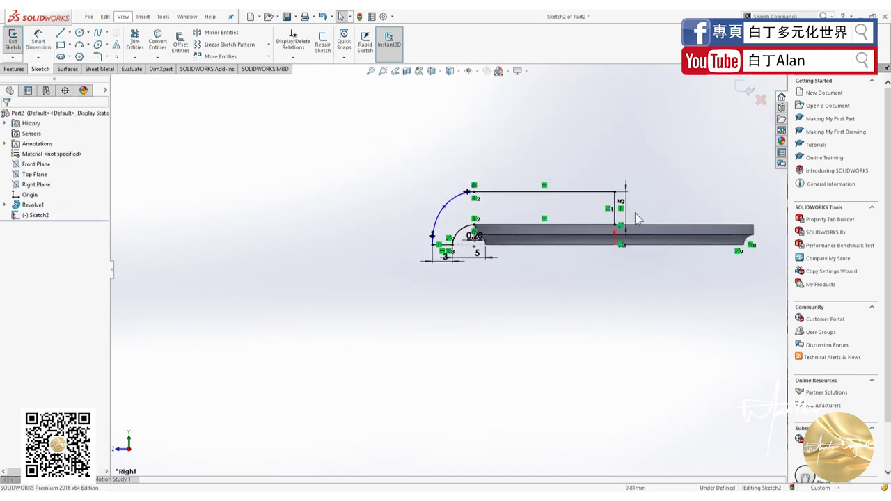
Step: Slide the outer spline's middle point slightly along the curve to reshape the lug's outer edge
ctrl+middle_drag(635, 213, 457, 289)
scroll(249, 230, down, 3)
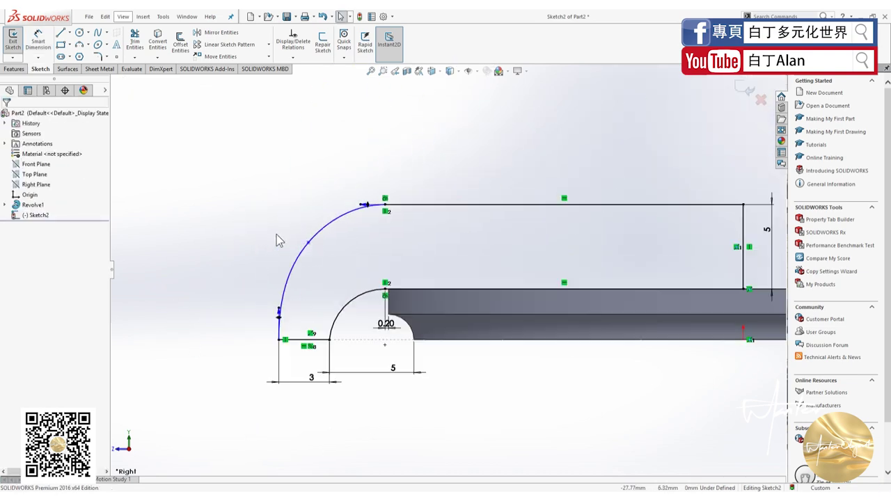
click(306, 244)
drag(302, 245, 311, 246)
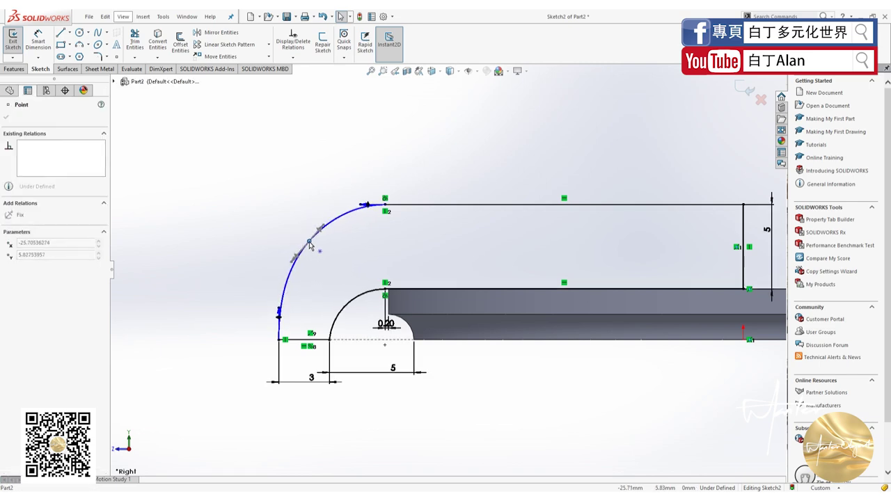
drag(310, 246, 309, 241)
click(206, 202)
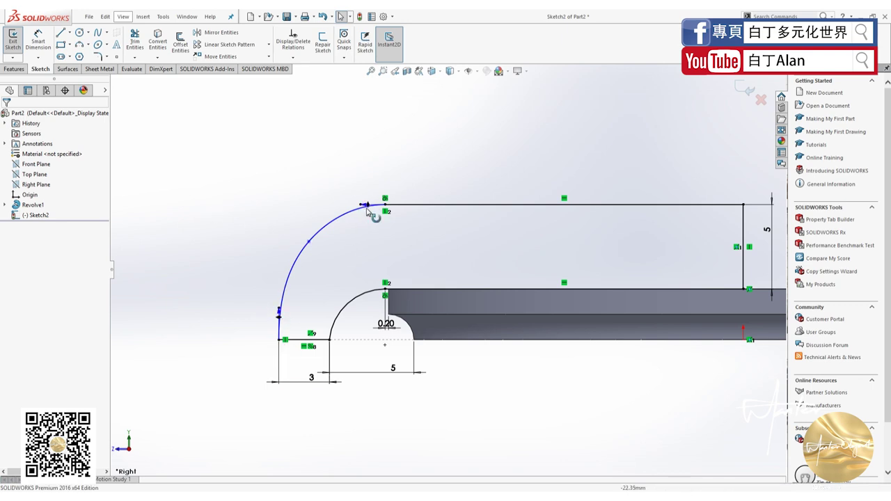
click(309, 243)
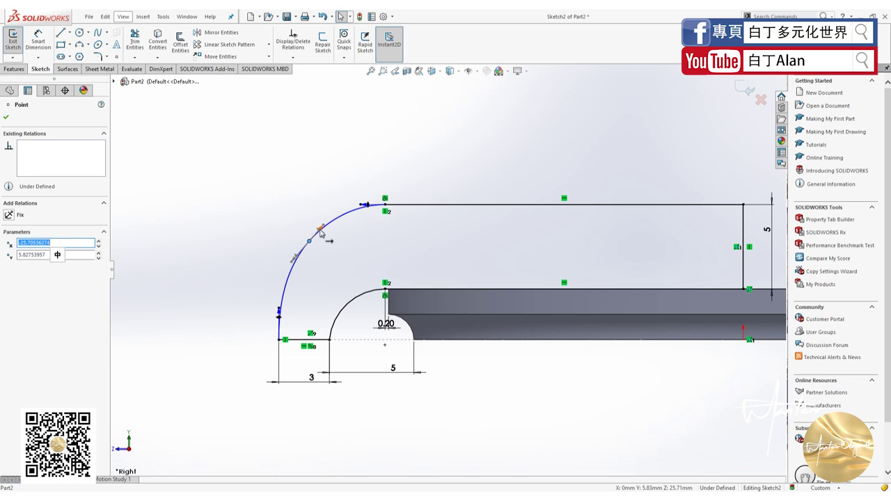
click(298, 224)
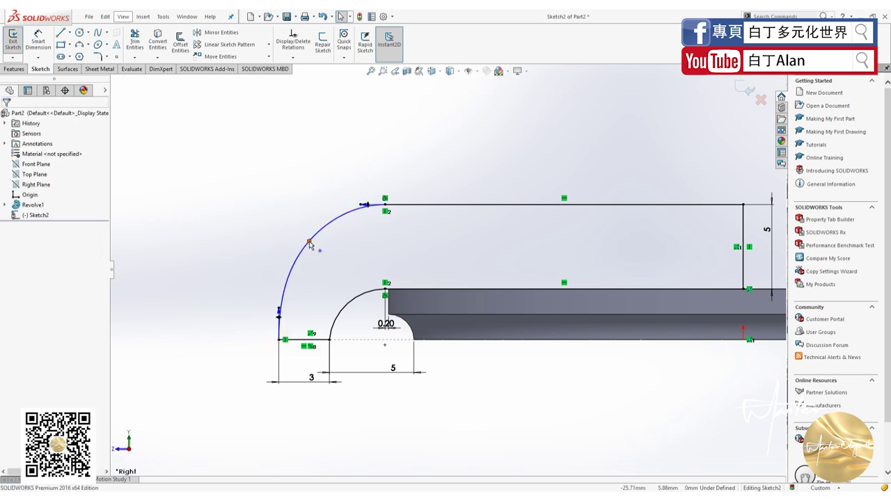
scroll(316, 334, up, 2)
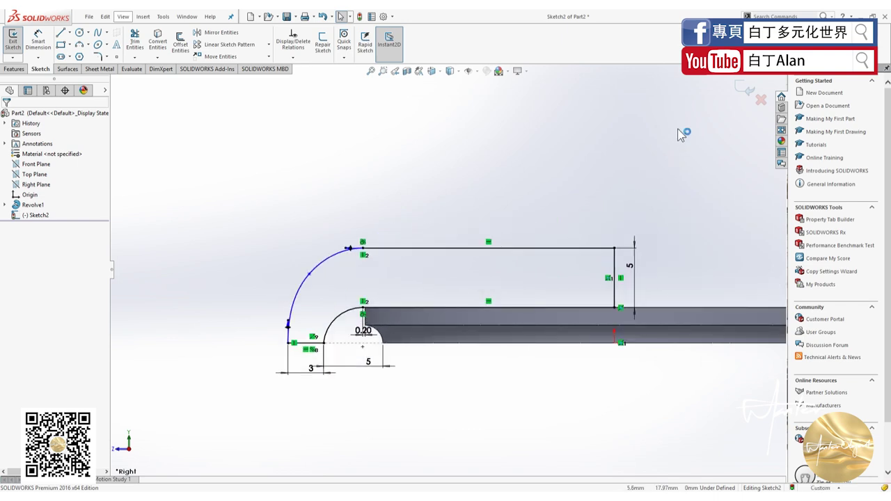
click(14, 69)
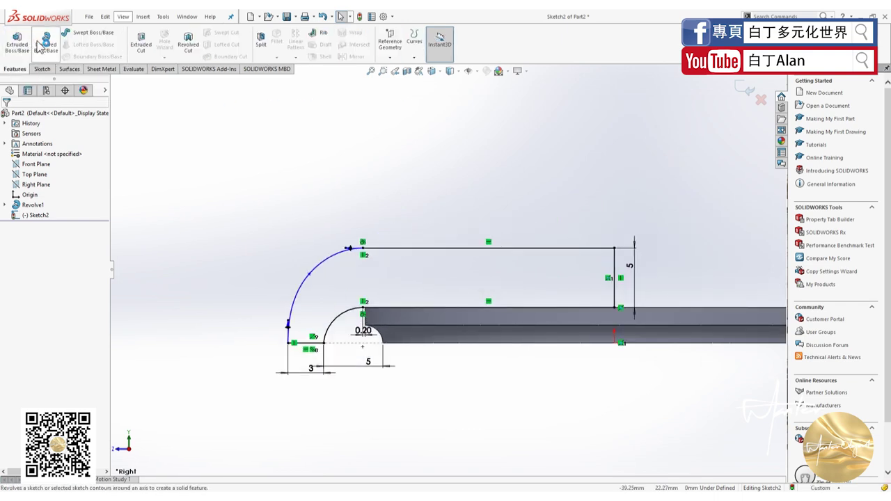
Step: Revolve Sketch2 360° about its vertical 5 mm line as a separate body and view the underside
click(45, 42)
click(31, 146)
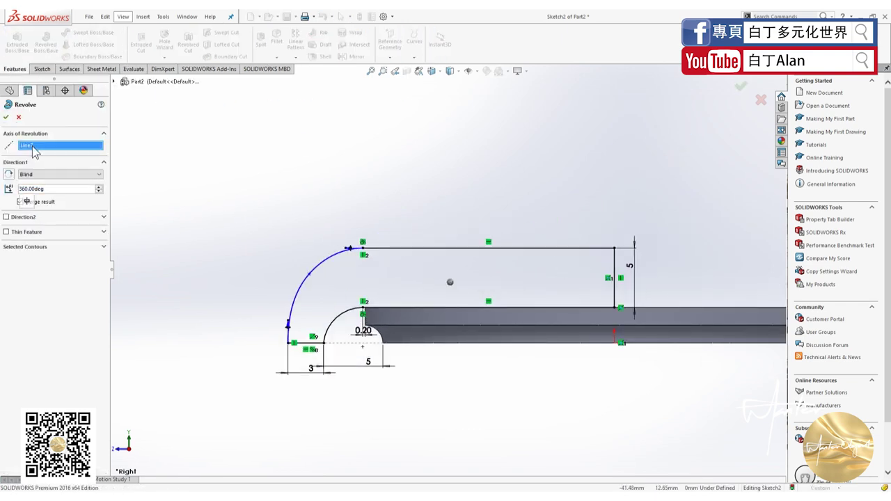
click(615, 265)
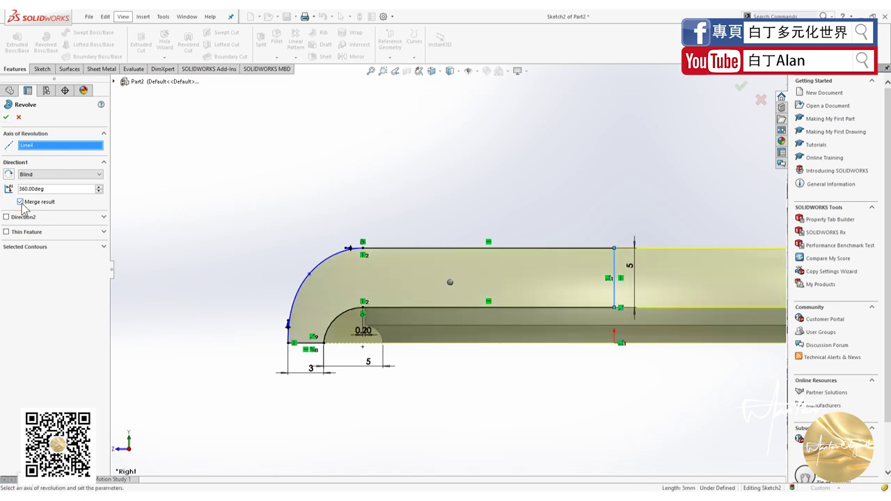
click(739, 88)
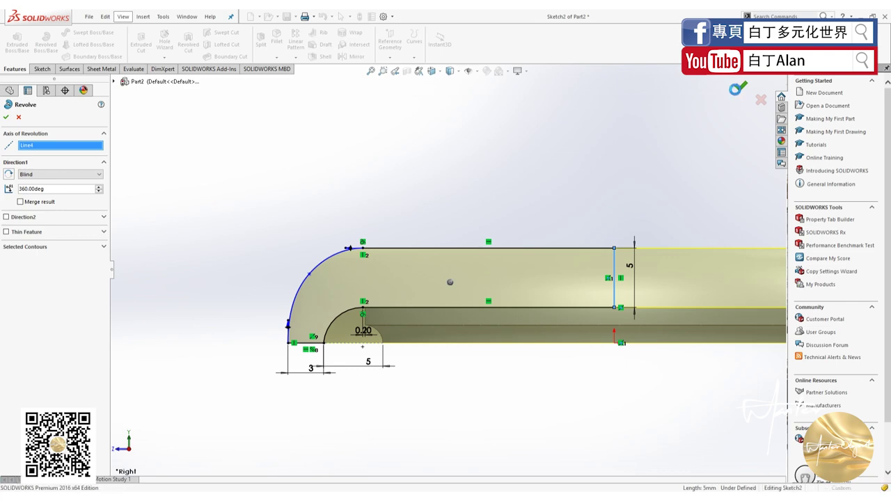
middle_drag(360, 266, 342, 240)
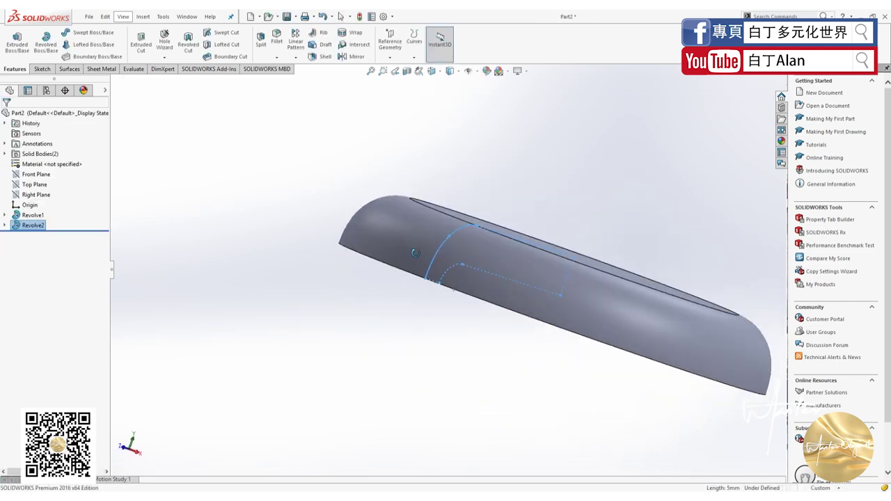
Step: Hide the Revolve1 solid body
click(5, 154)
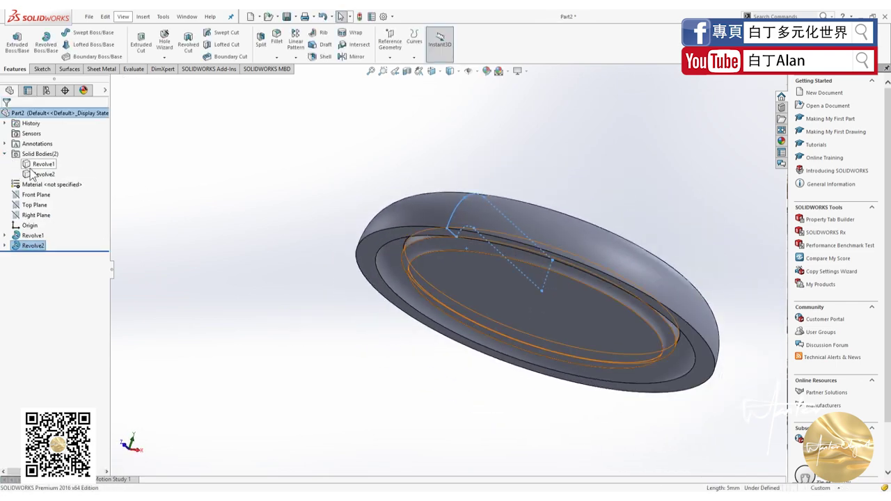
click(39, 165)
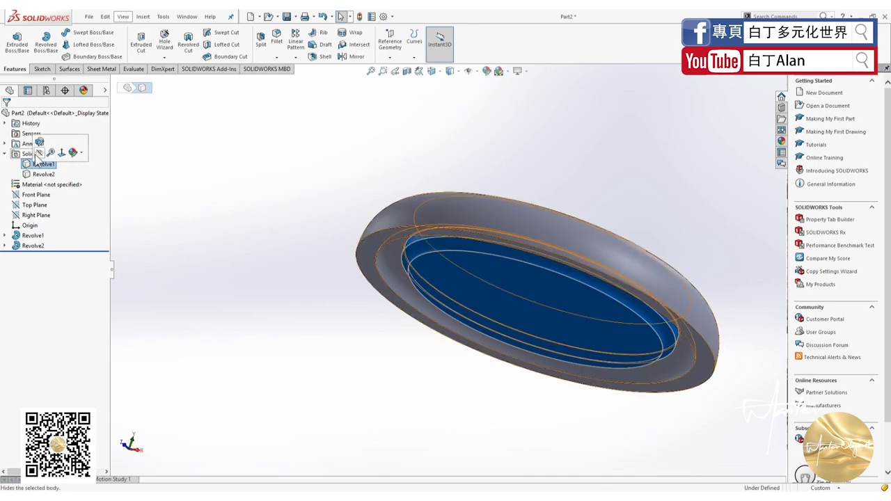
click(42, 152)
Step: Start a new sketch on the dish's inner top face, viewed normal to it
mouse_move(341, 207)
middle_down()
mouse_move(250, 269)
mouse_move(273, 243)
middle_up()
click(513, 269)
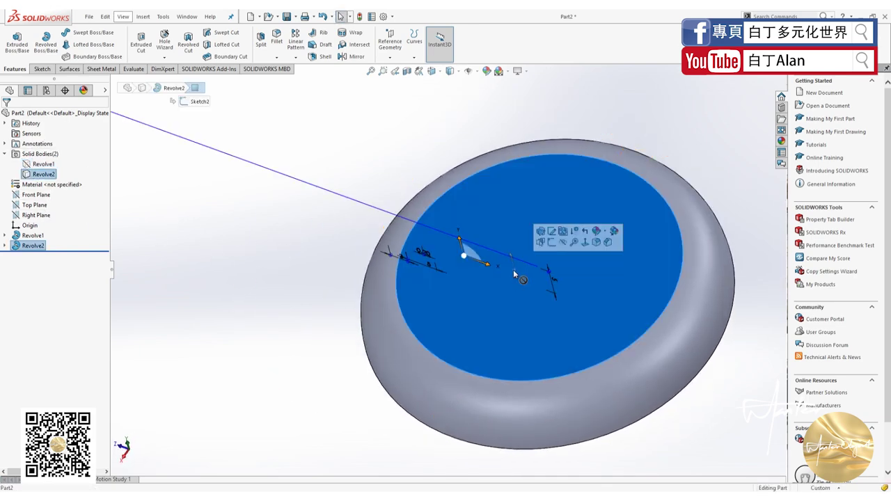
key(ctrl+8)
click(42, 69)
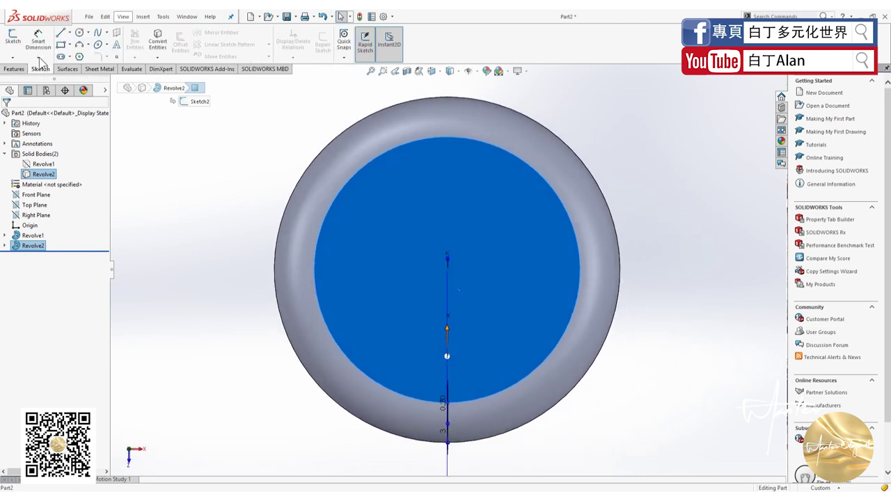
click(13, 41)
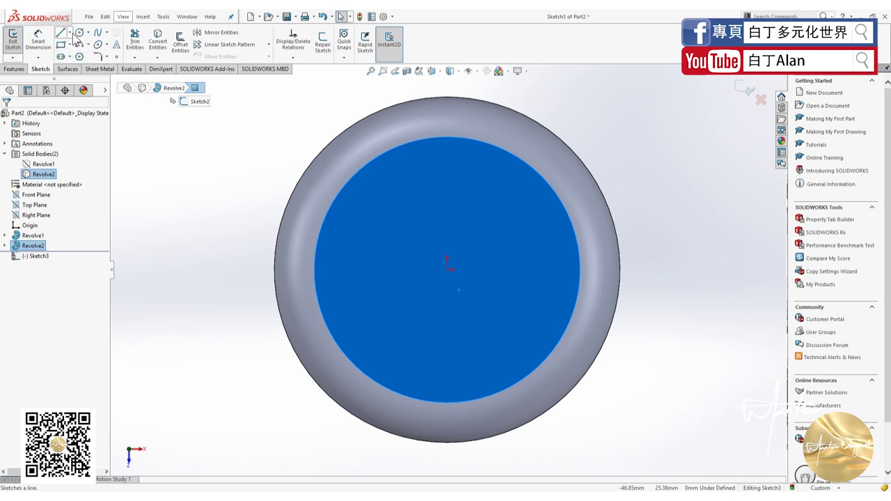
Step: Draw a horizontal centerline through the origin across the disc
click(70, 33)
click(80, 56)
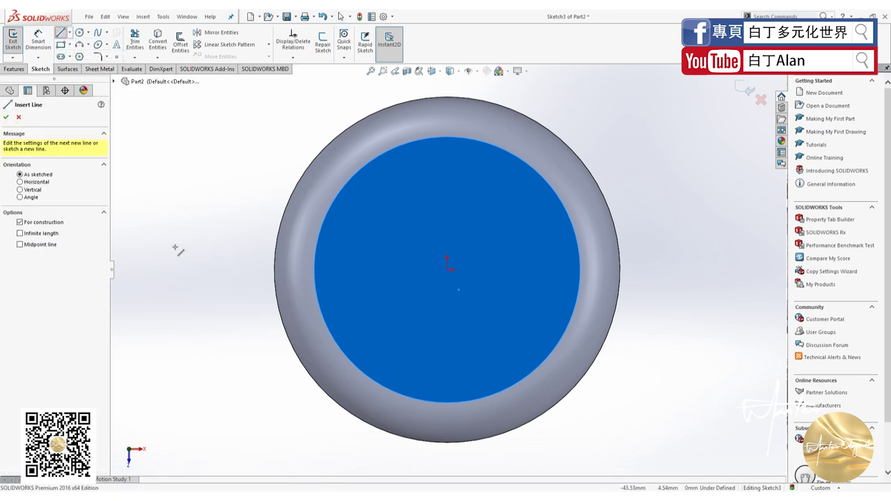
click(184, 270)
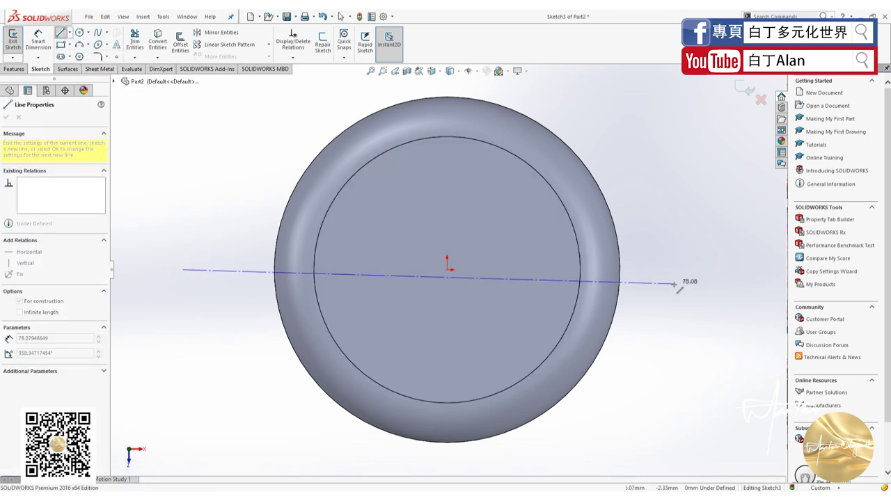
key(Escape)
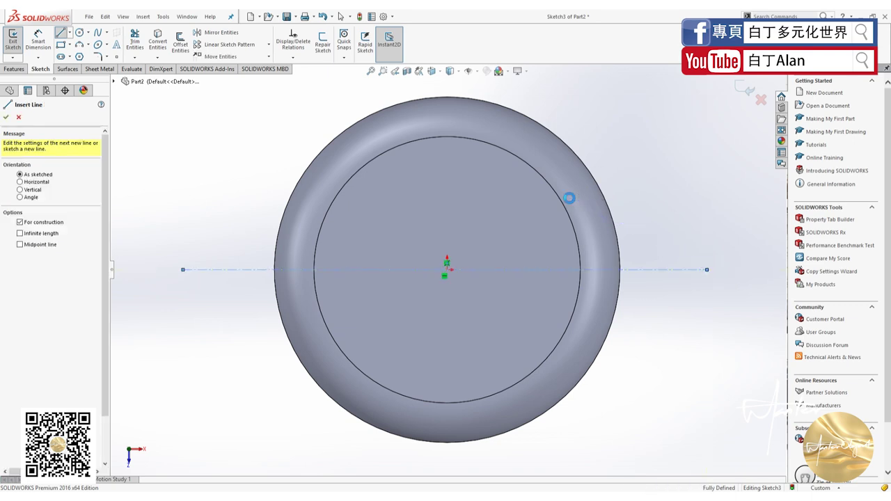
key(Escape)
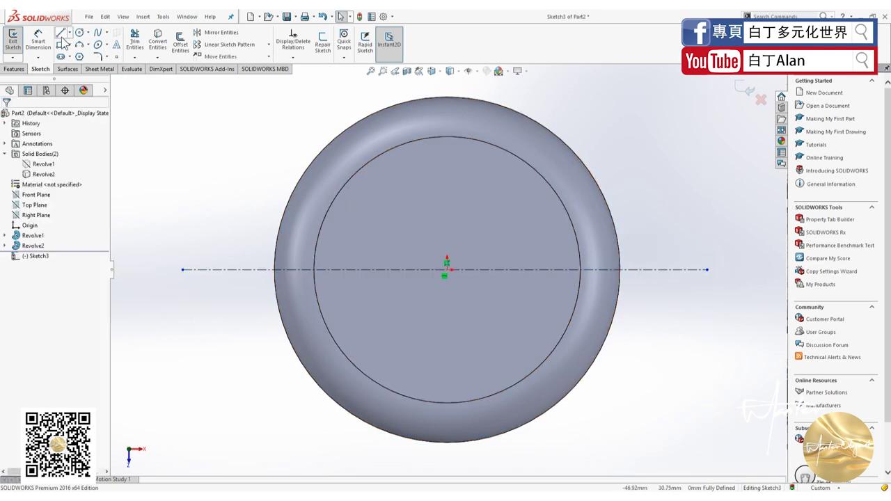
Step: Draw a vertical line to the left of the disc
click(61, 34)
click(206, 213)
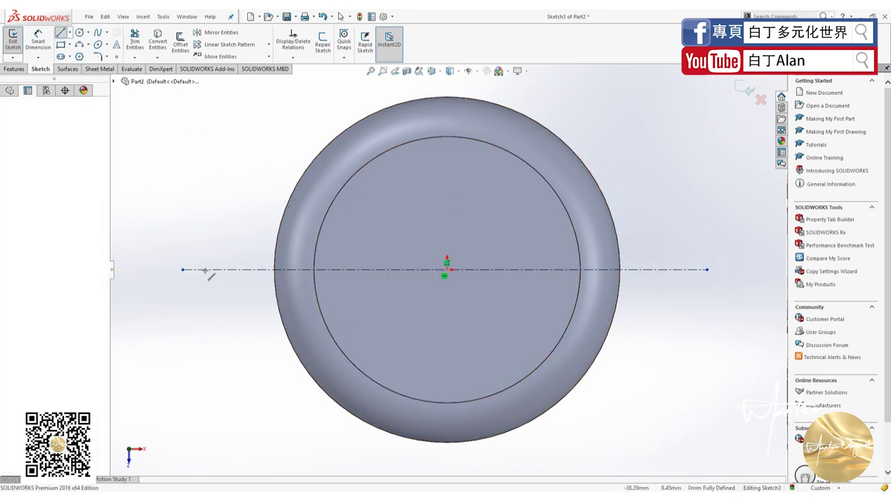
click(206, 334)
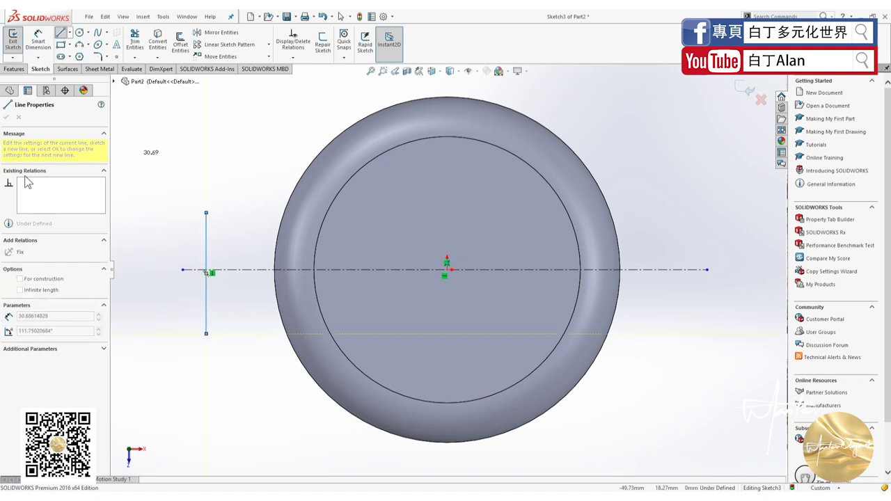
key(Escape)
Step: Draw a vertical centerline through the origin from above to below the disc
click(69, 33)
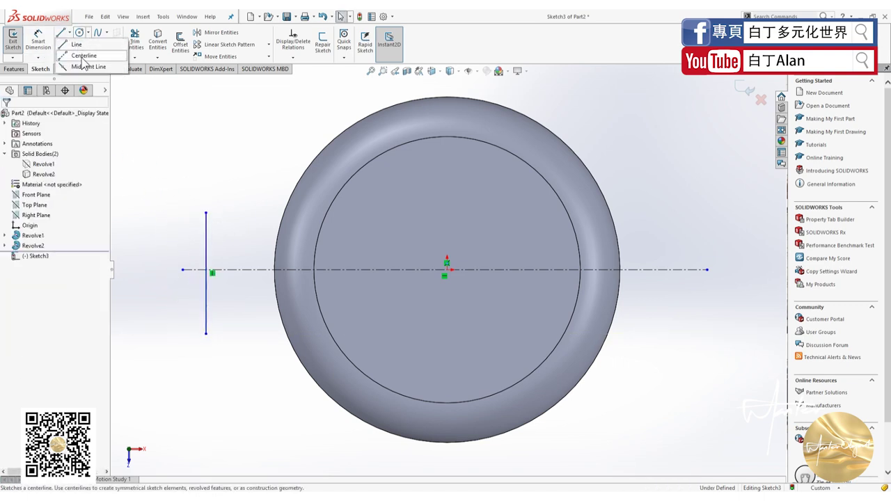
click(87, 57)
key(z)
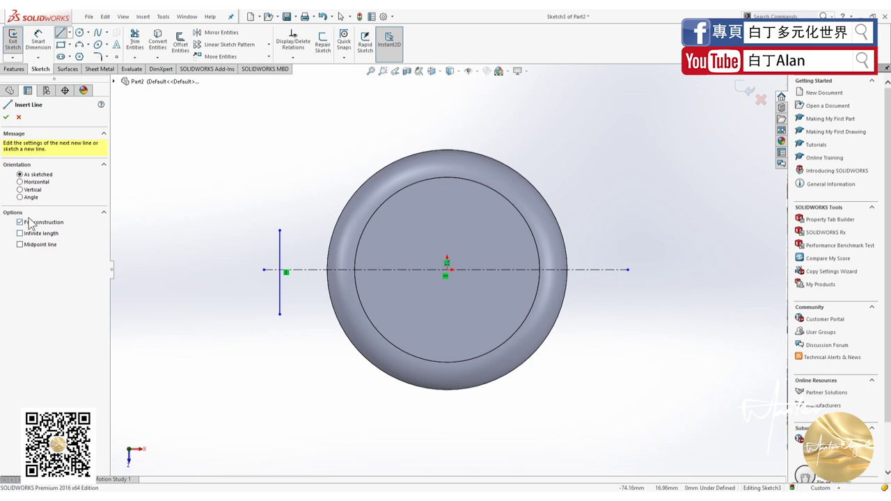
click(445, 109)
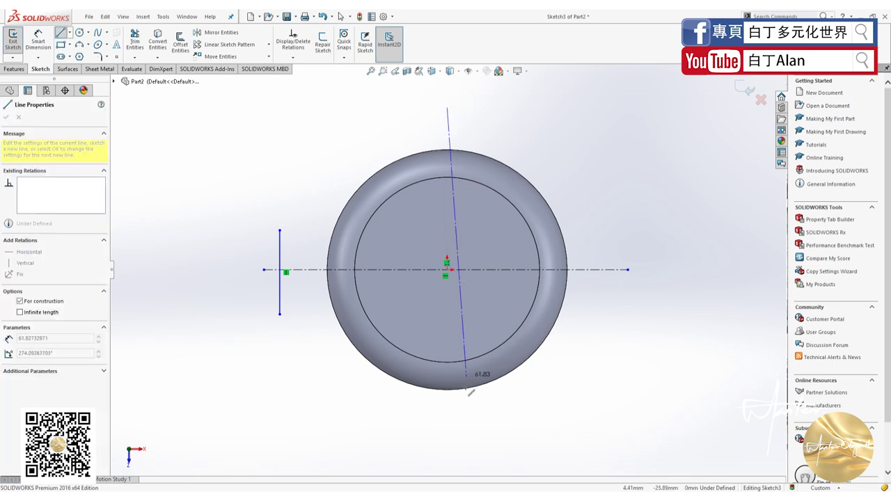
click(440, 442)
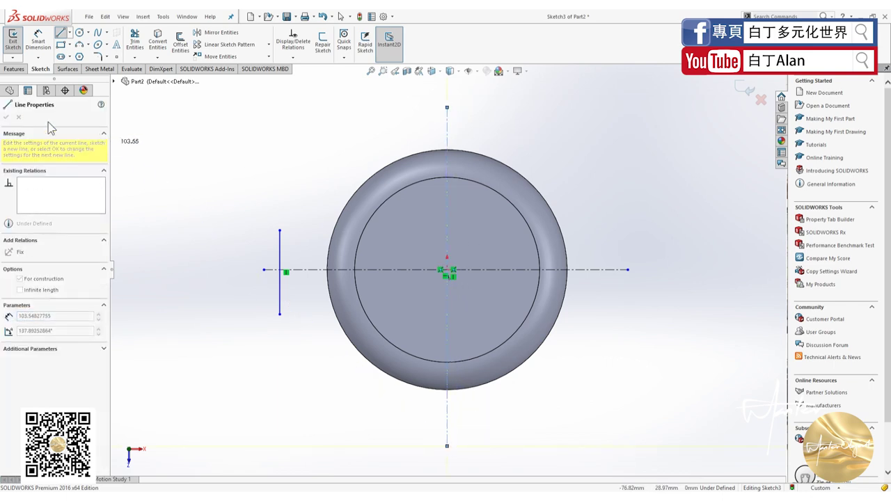
key(Escape)
key(Escape)
key(z)
scroll(445, 286, down, 4)
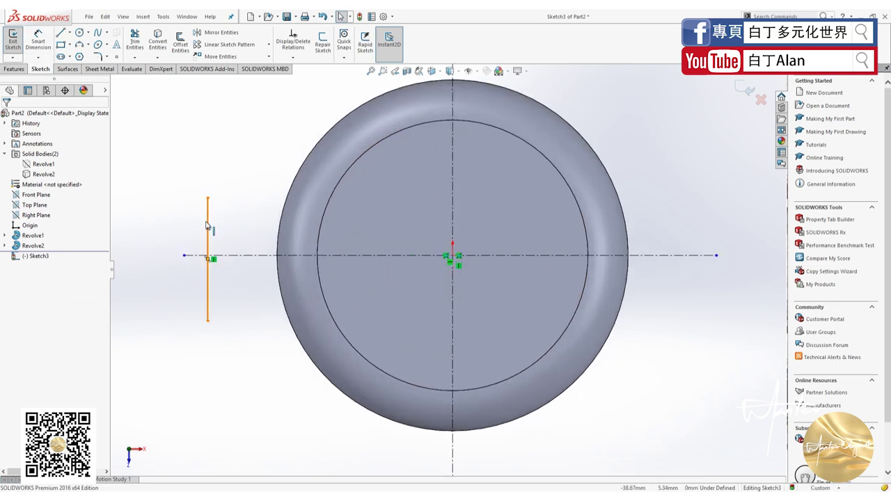
Step: Dimension the left vertical line 22 mm long, with its top end 11 mm above the horizontal centerline
click(38, 41)
click(207, 230)
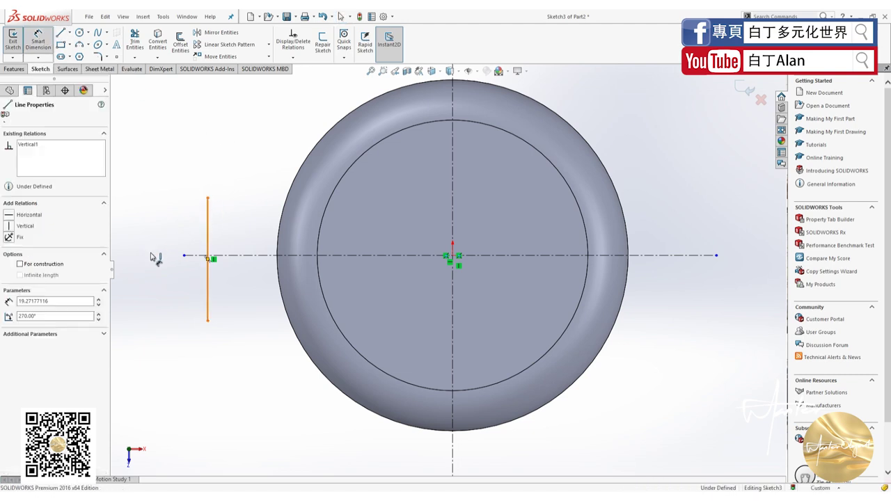
click(150, 258)
text(22)
key(Return)
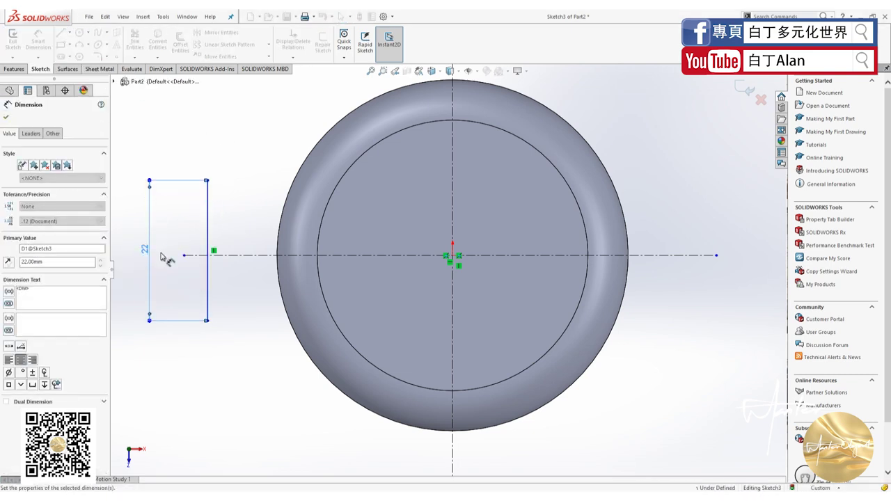
click(208, 182)
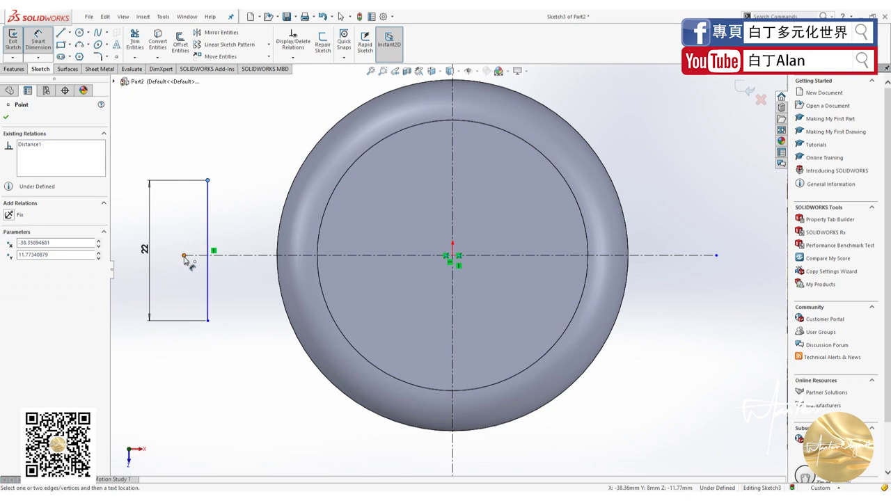
click(184, 256)
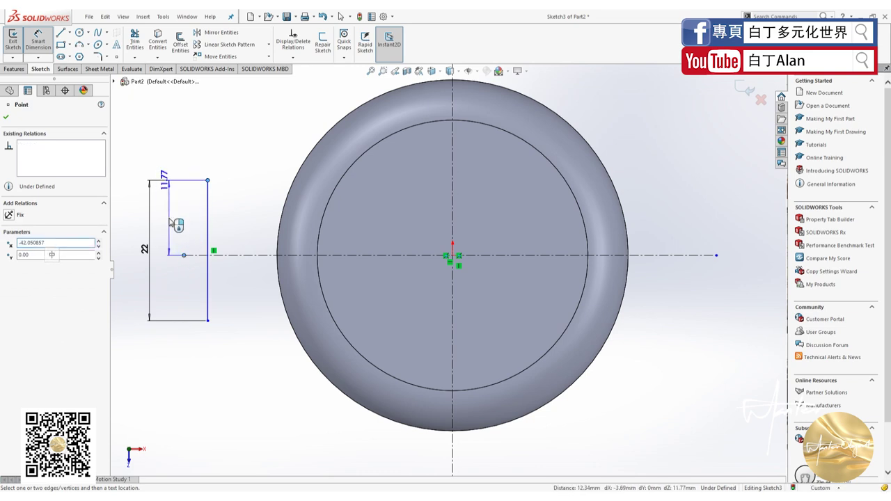
click(172, 223)
text(11)
key(Return)
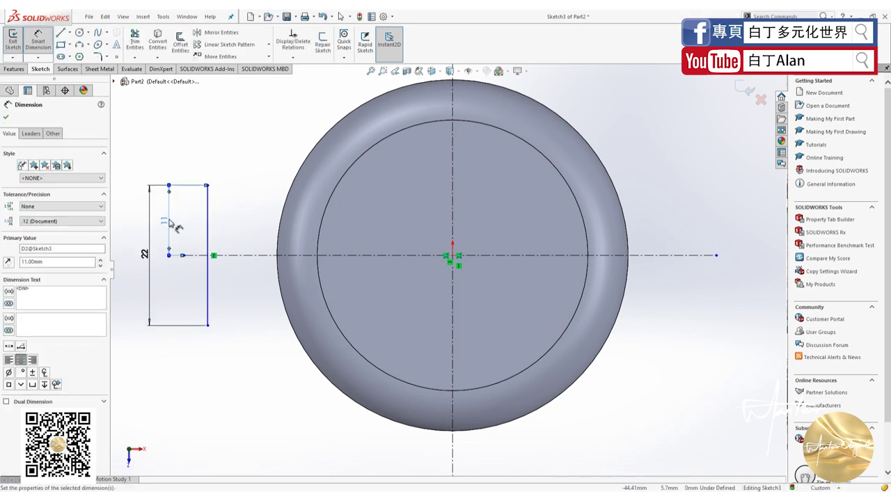
click(6, 117)
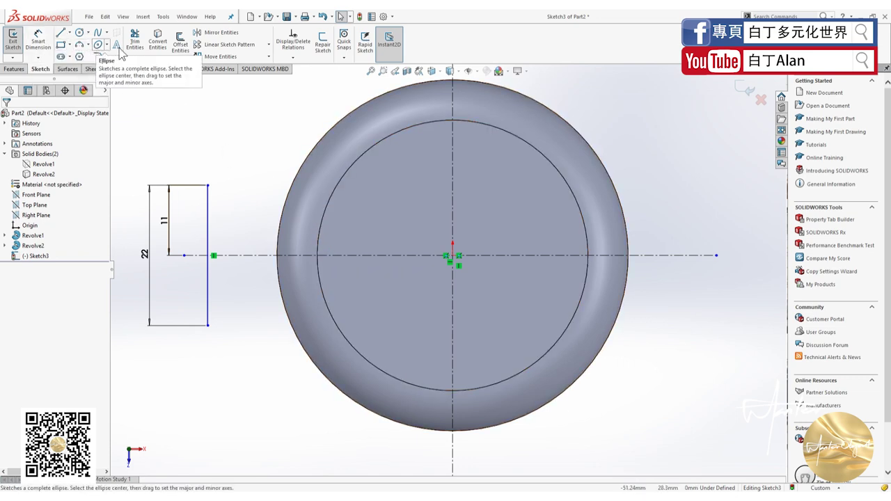
Step: Offset the inner circle edge by 0.2 mm
click(180, 42)
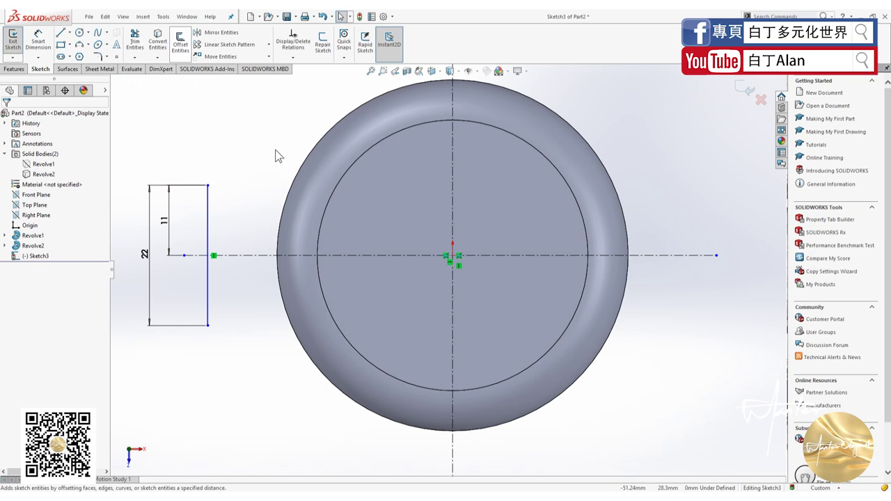
click(336, 188)
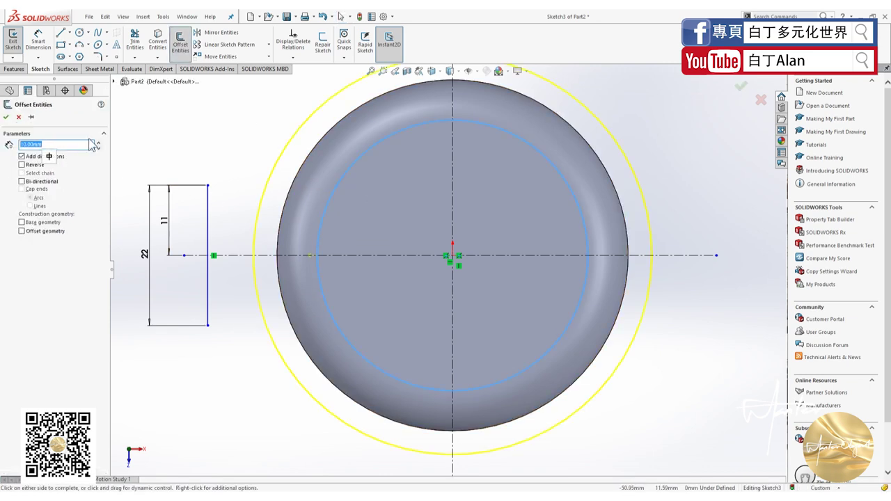
text(0.2)
key(Return)
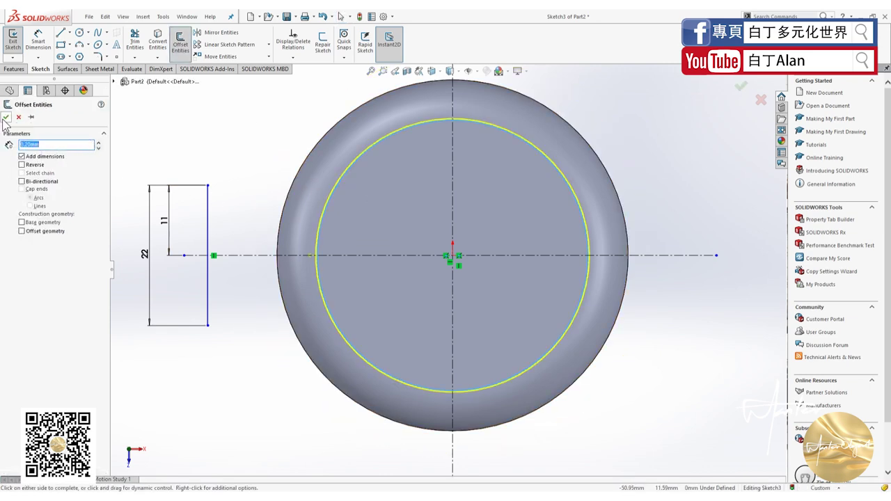
click(4, 118)
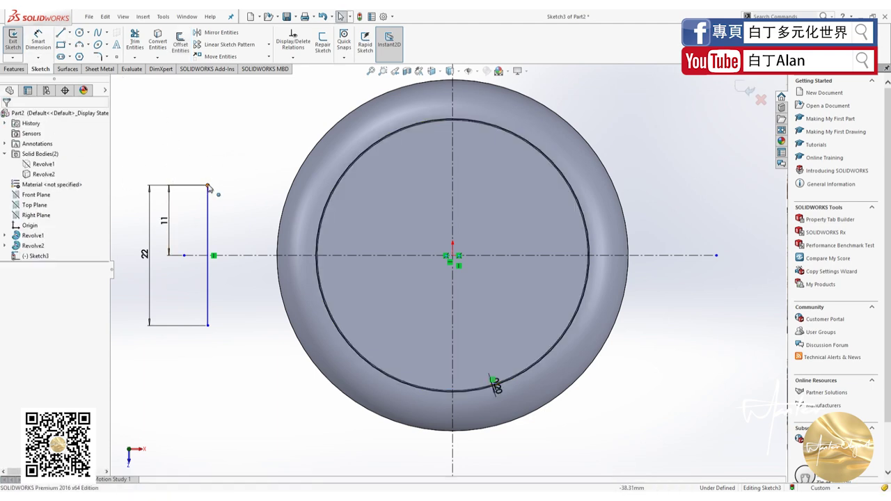
Step: Draw horizontal lines from the 22 mm line's top and bottom ends rightward into the dish circle
click(61, 33)
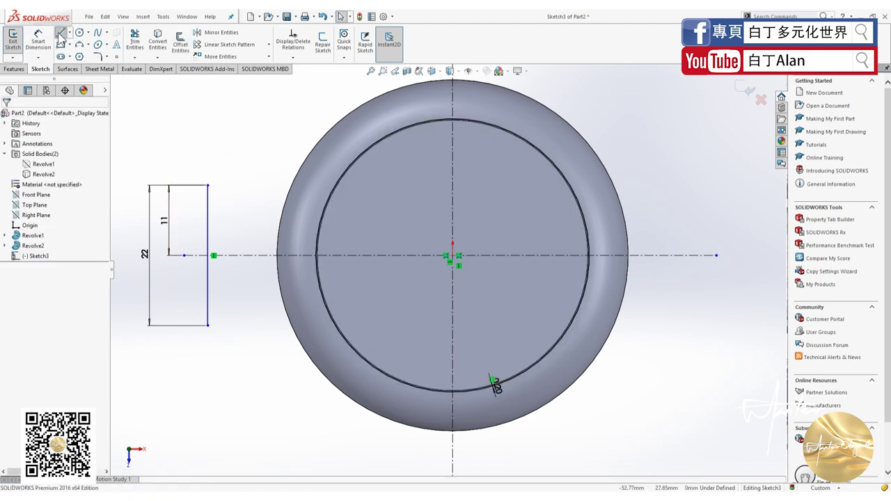
click(207, 185)
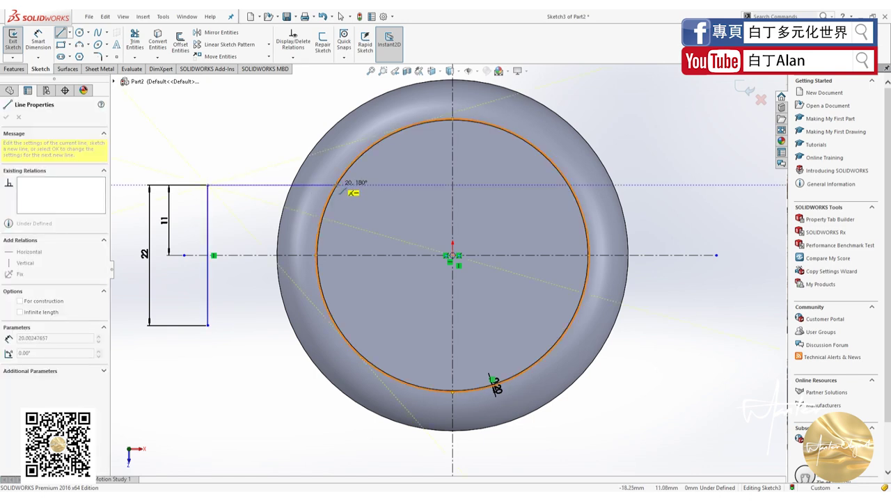
click(352, 185)
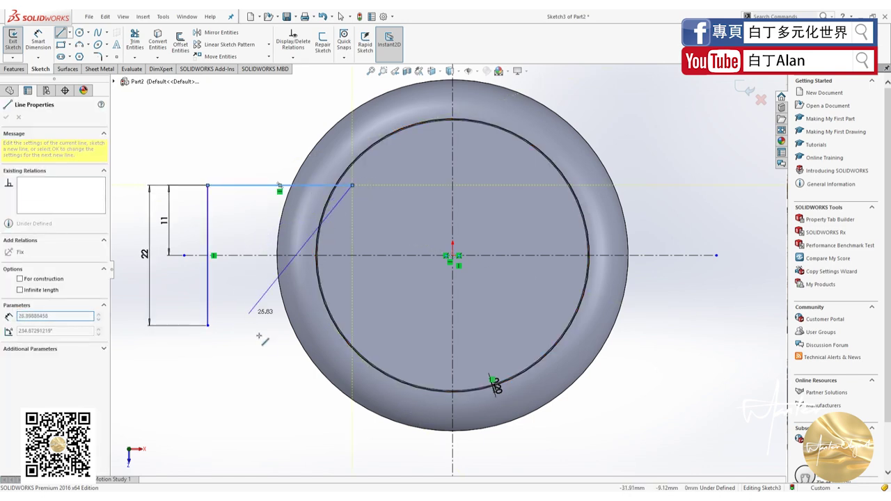
key(Escape)
click(62, 32)
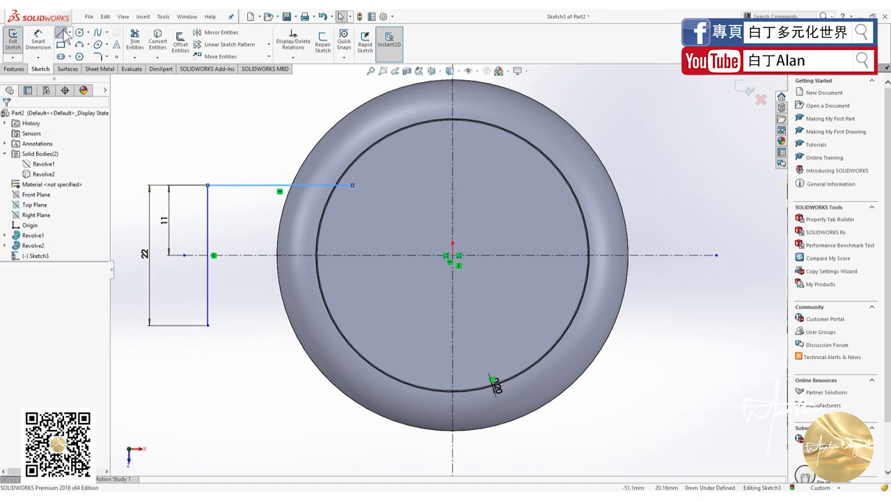
click(208, 325)
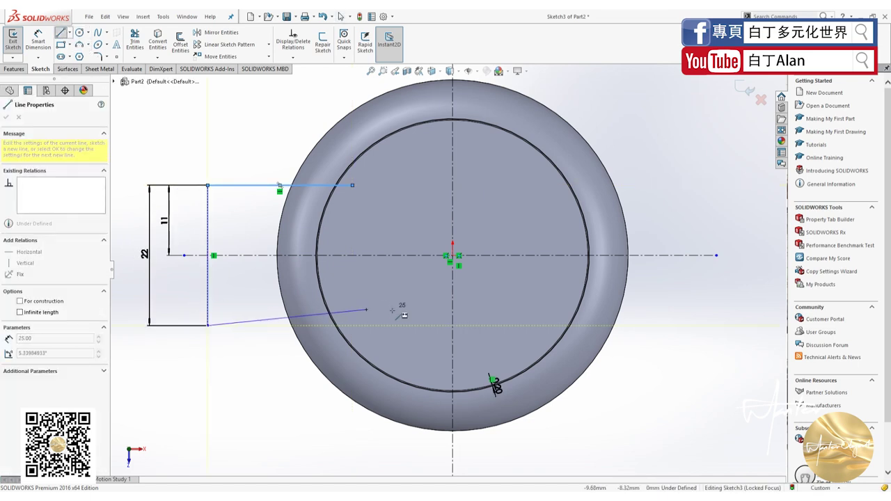
click(394, 325)
key(Escape)
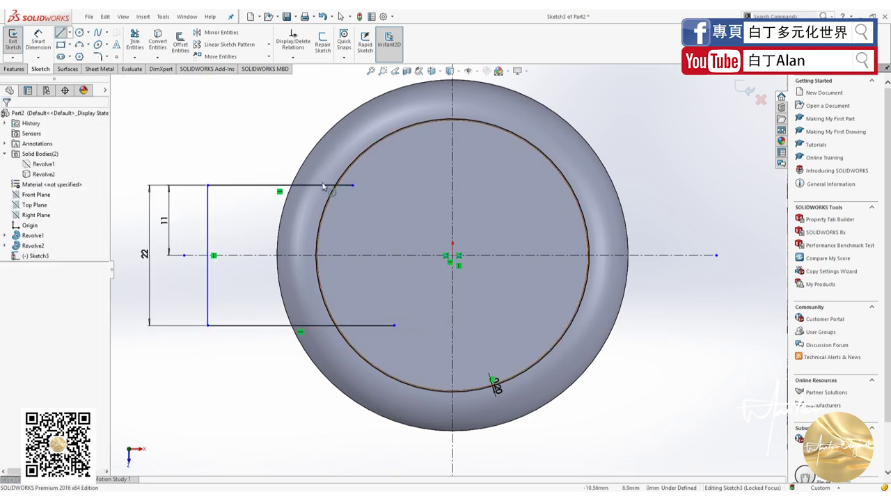
click(134, 42)
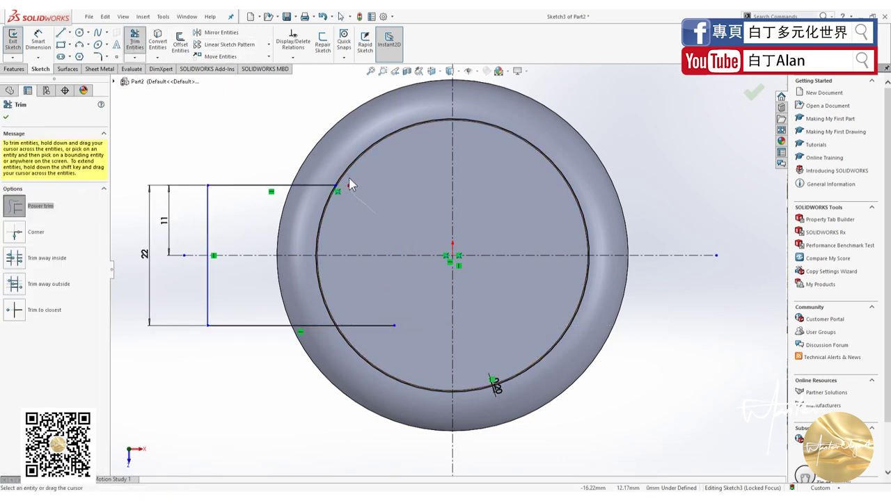
Step: Power-trim the top and bottom horizontal line stubs that extend past the inner circle
drag(348, 185, 358, 249)
key(Escape)
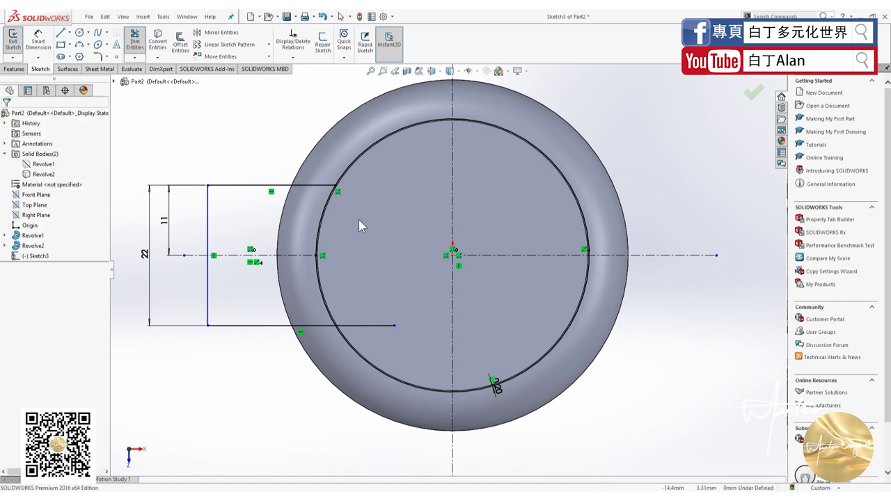
click(348, 185)
click(214, 122)
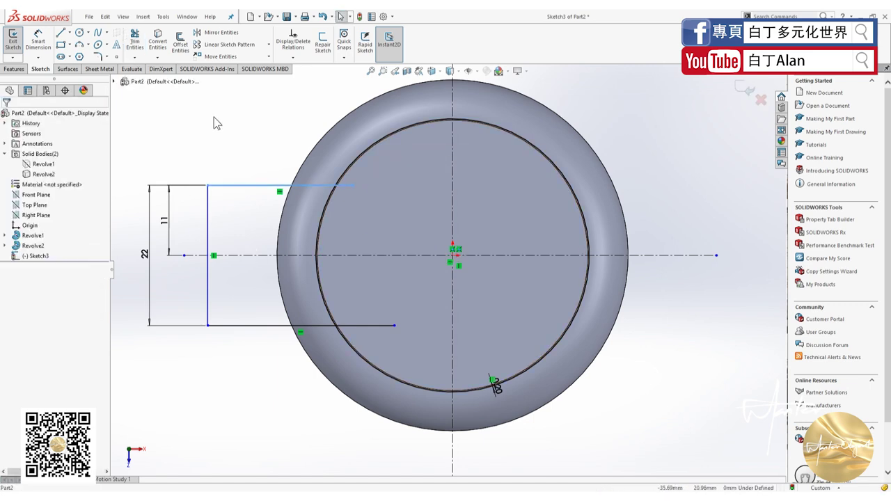
click(135, 40)
drag(351, 183, 342, 198)
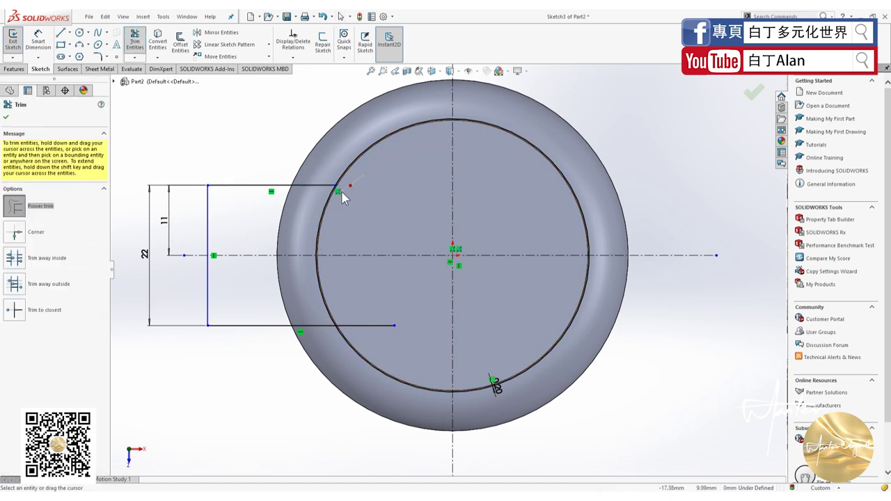
mouse_move(363, 158)
mouse_down()
mouse_move(538, 141)
mouse_move(534, 153)
mouse_up()
drag(594, 378, 430, 362)
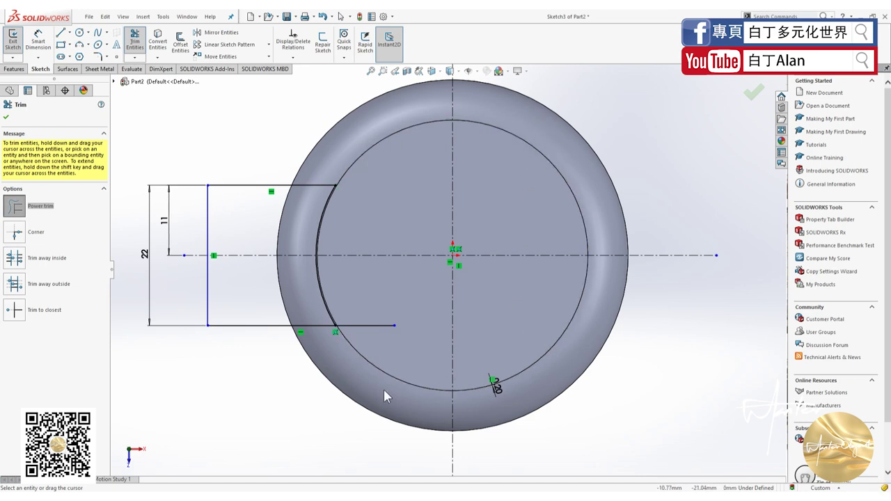
drag(368, 305, 376, 347)
click(5, 120)
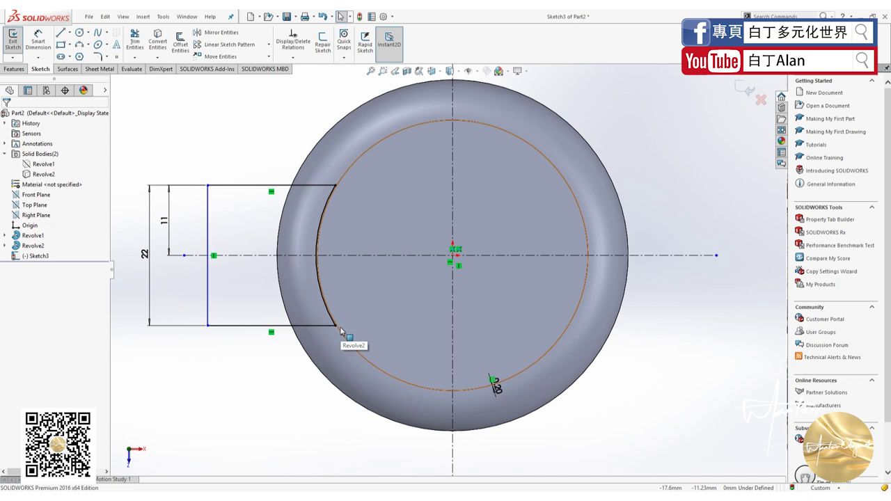
Step: Undo the accidental circle trims and shift the 22 mm vertical line further right
click(379, 226)
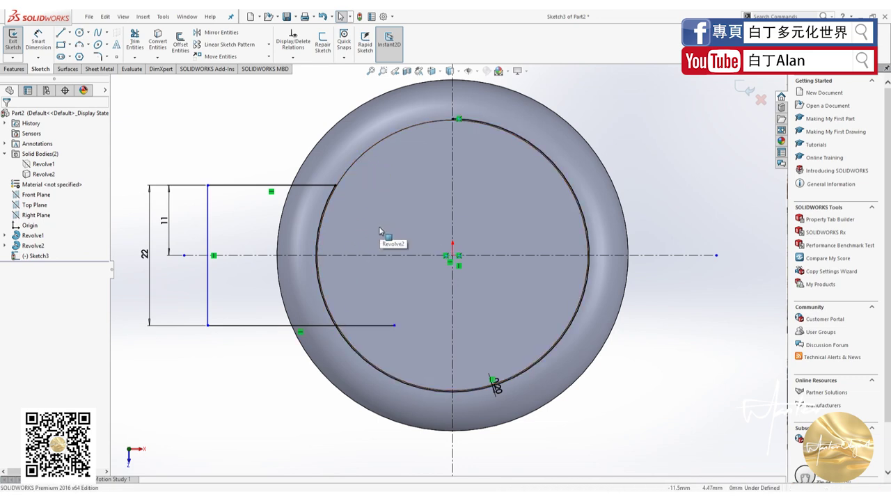
click(135, 40)
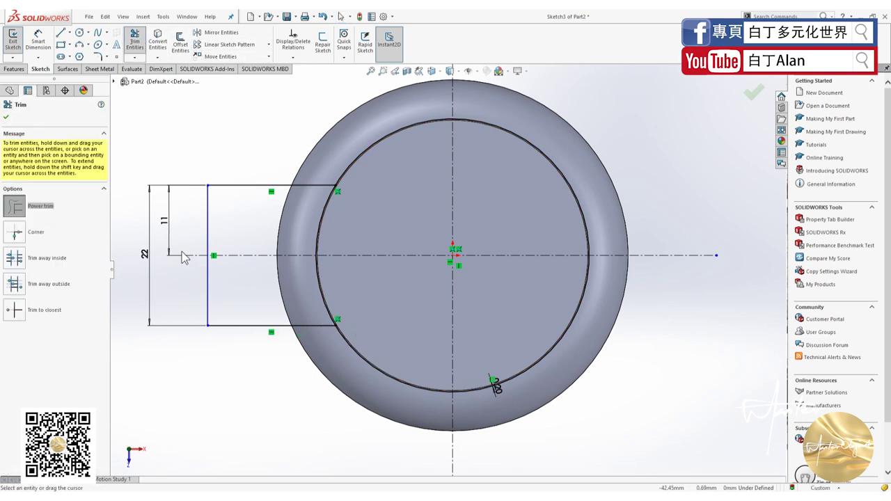
click(5, 117)
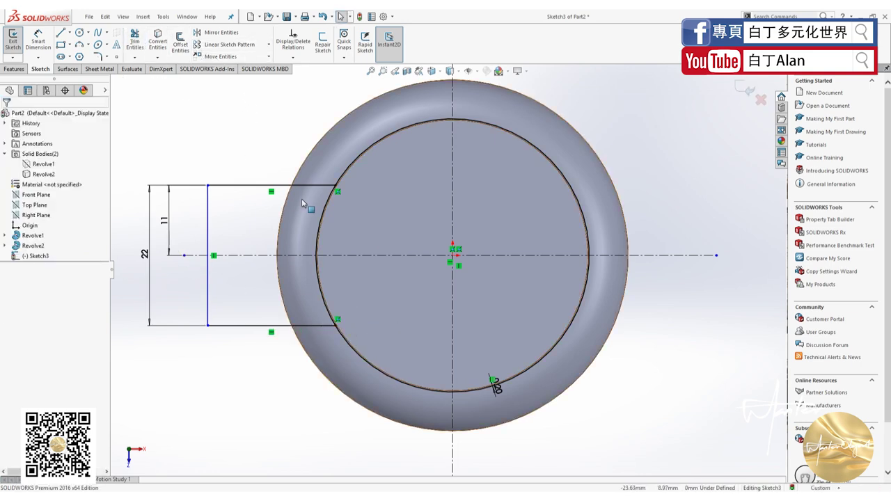
scroll(301, 198, down, 2)
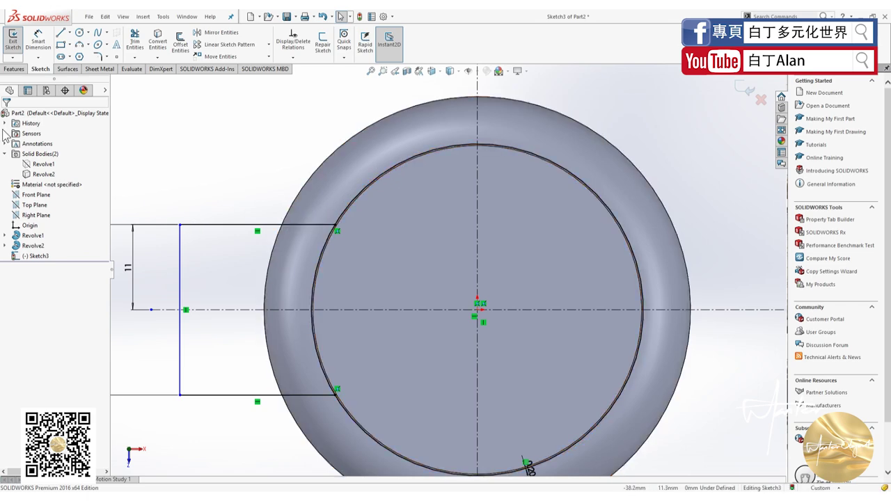
mouse_move(180, 283)
mouse_down()
mouse_move(235, 278)
mouse_move(215, 292)
mouse_up()
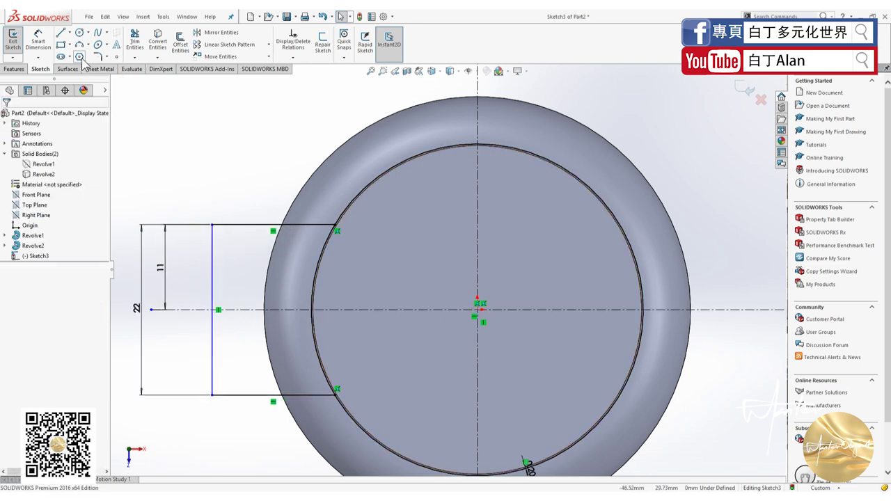
click(39, 39)
Step: Dimension the 22 mm vertical line 30 mm horizontally from the disc centre
drag(213, 245, 477, 313)
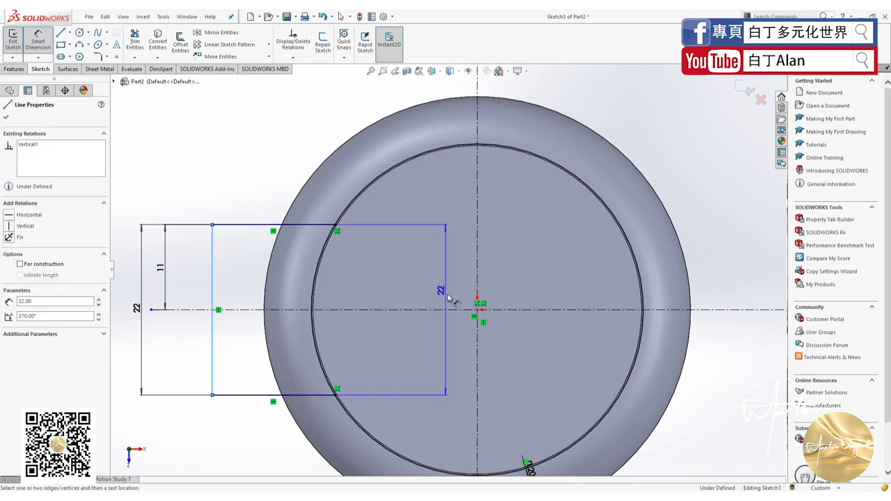
click(477, 313)
click(304, 97)
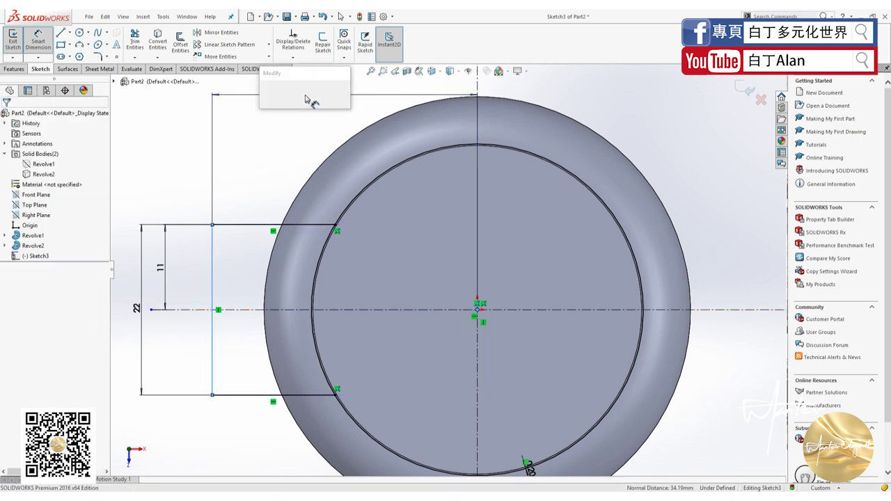
text(30)
key(Return)
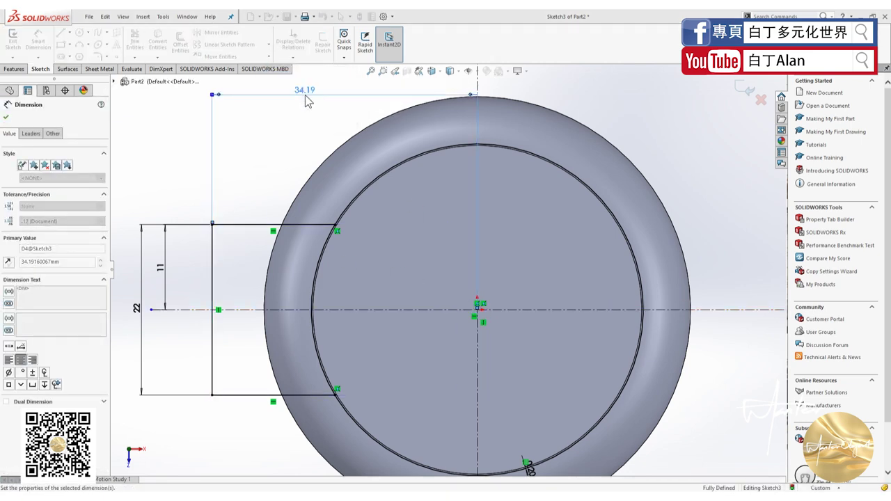
click(6, 118)
scroll(296, 235, down, 3)
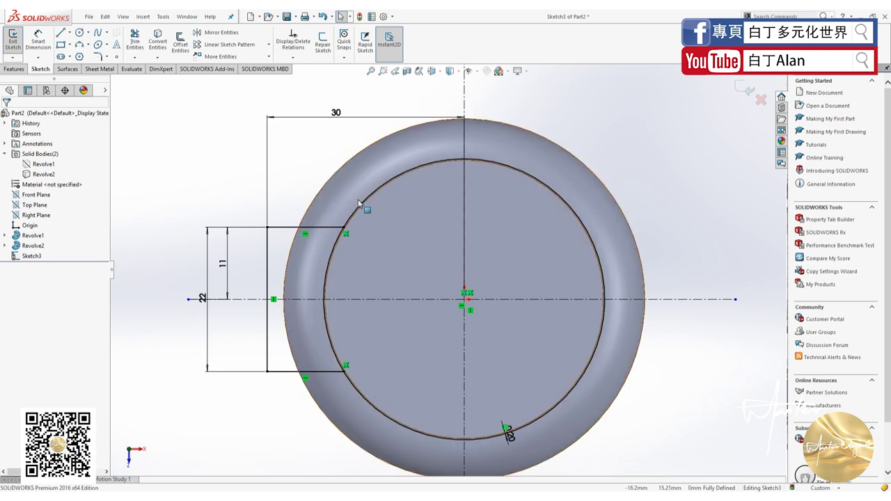
key(l)
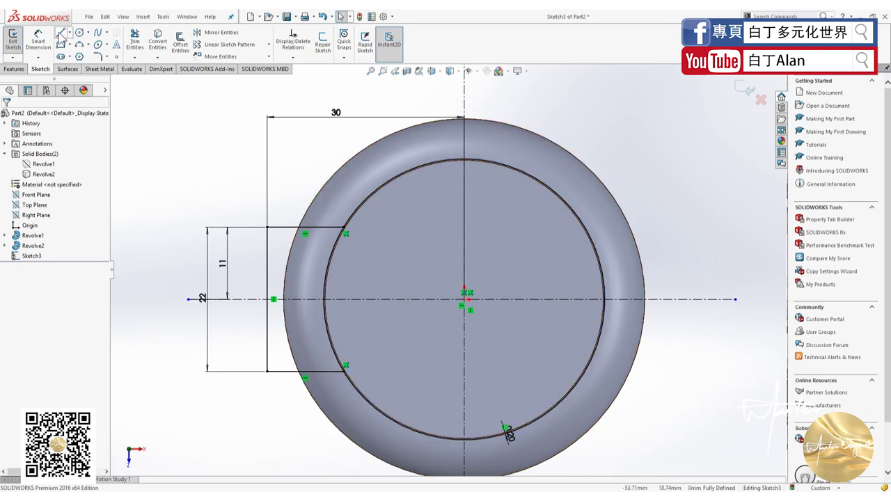
key(f)
scroll(387, 206, down, 2)
key(Escape)
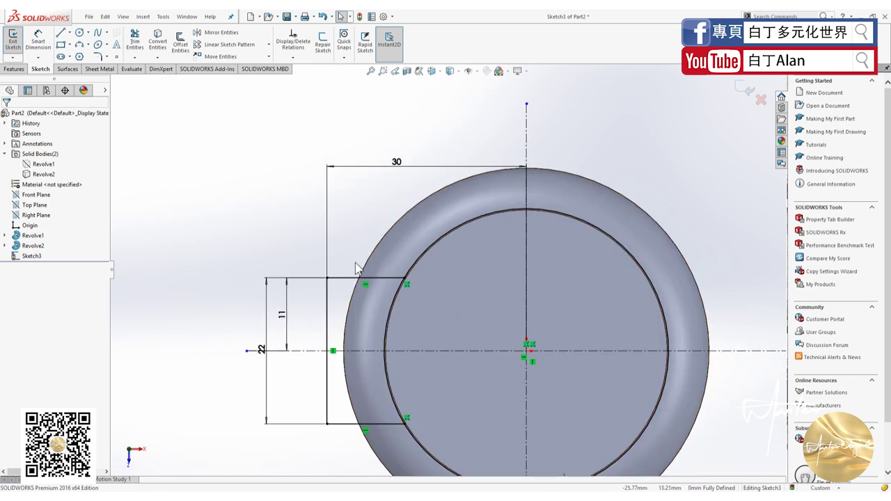
click(98, 33)
click(87, 45)
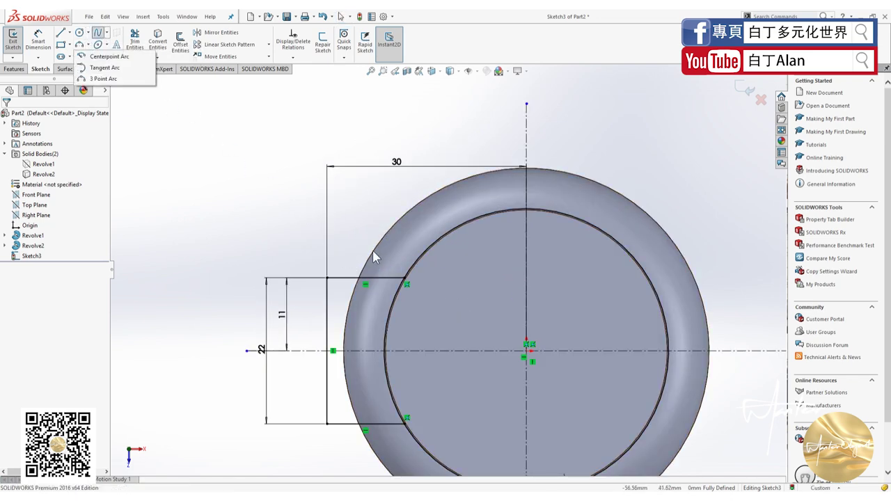
click(102, 79)
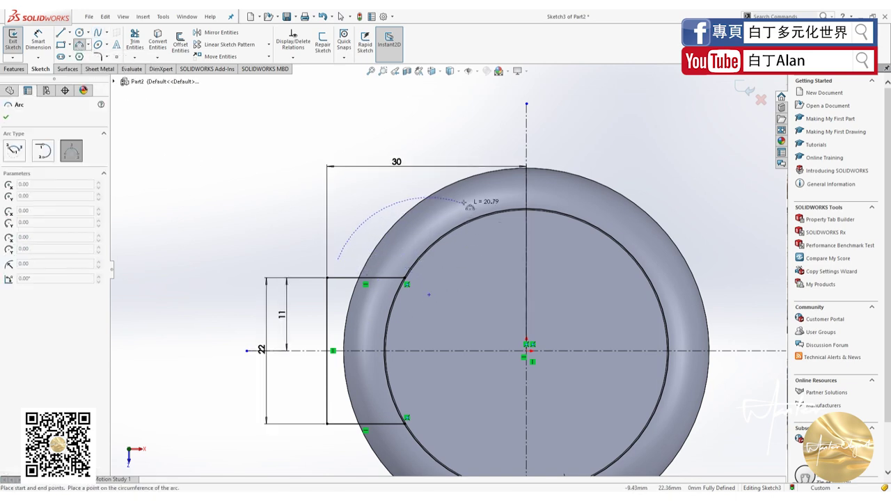
key(Escape)
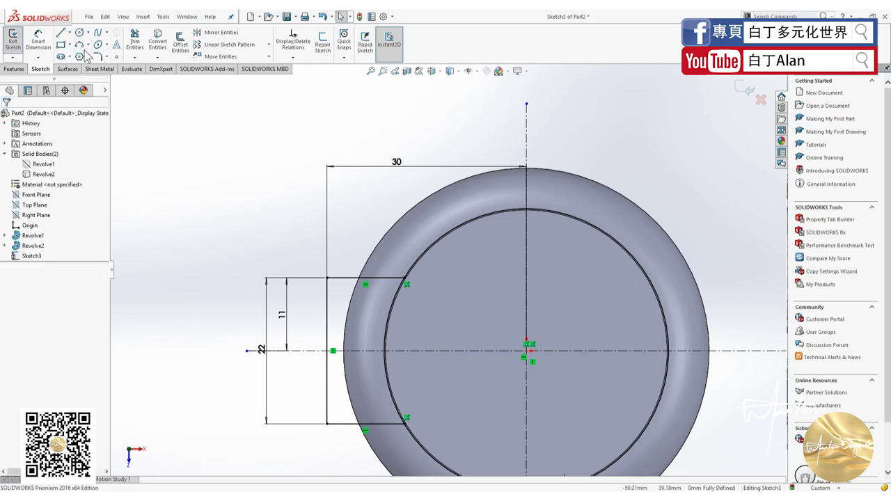
key(Return)
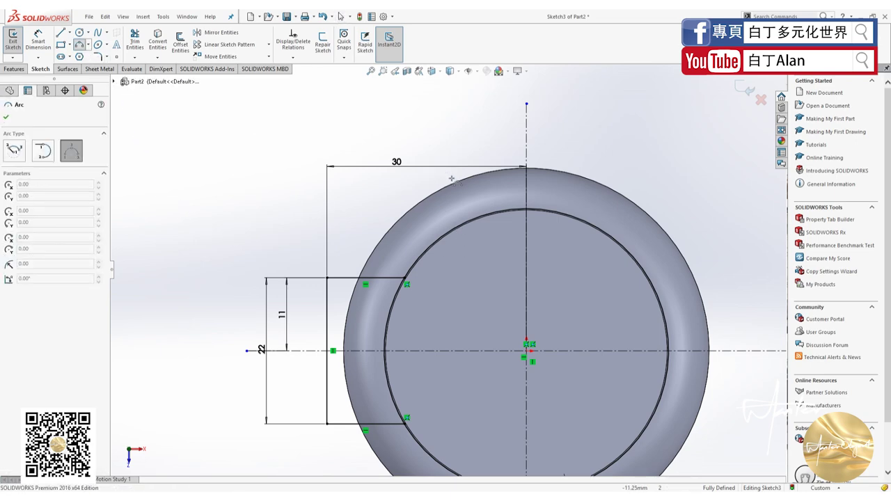
scroll(449, 226, up, 2)
scroll(445, 240, down, 4)
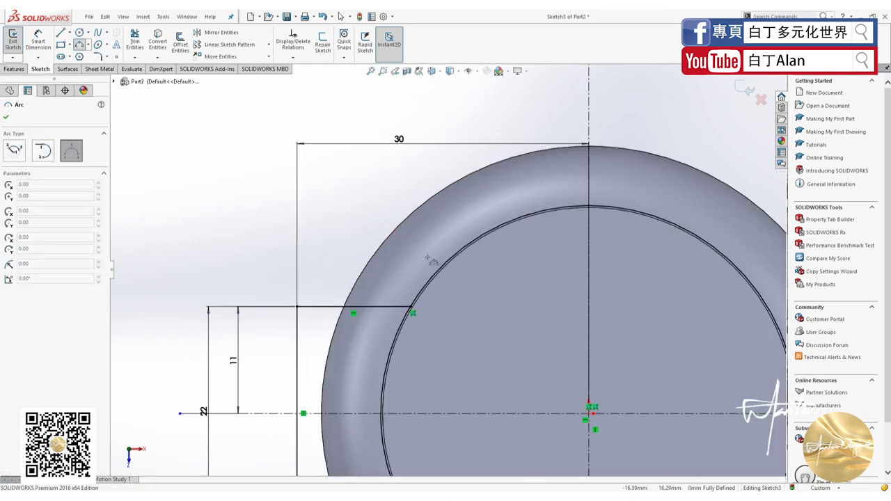
scroll(449, 259, down, 3)
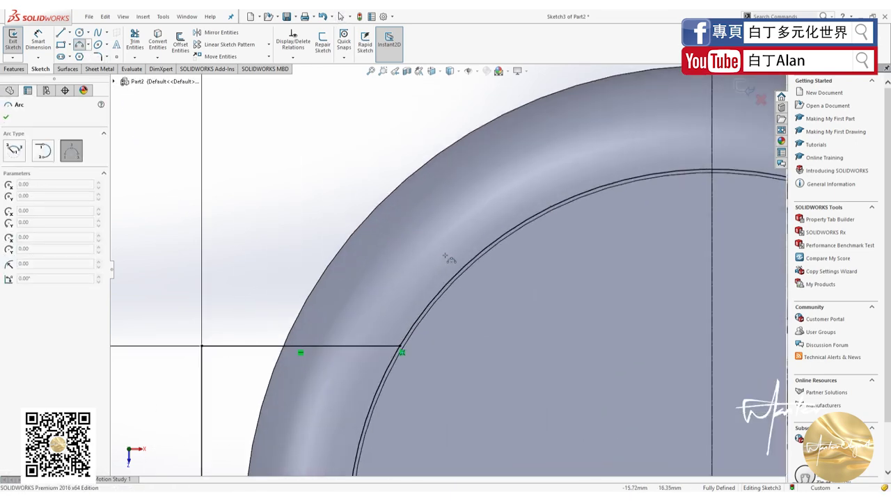
click(486, 251)
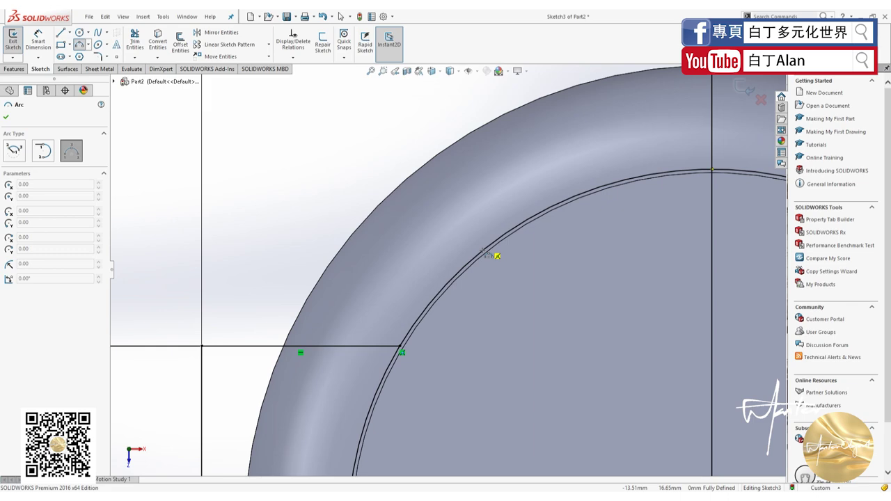
scroll(487, 208, down, 2)
scroll(473, 195, up, 5)
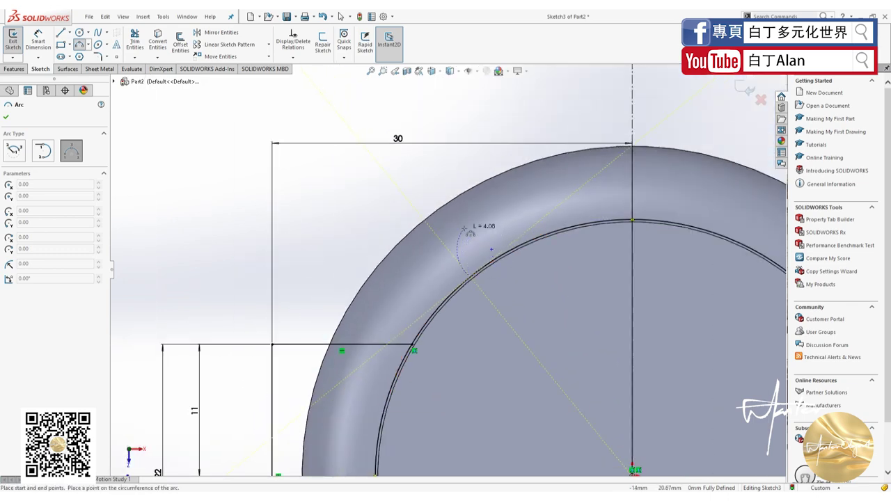
key(Escape)
scroll(428, 215, up, 1)
scroll(343, 310, down, 2)
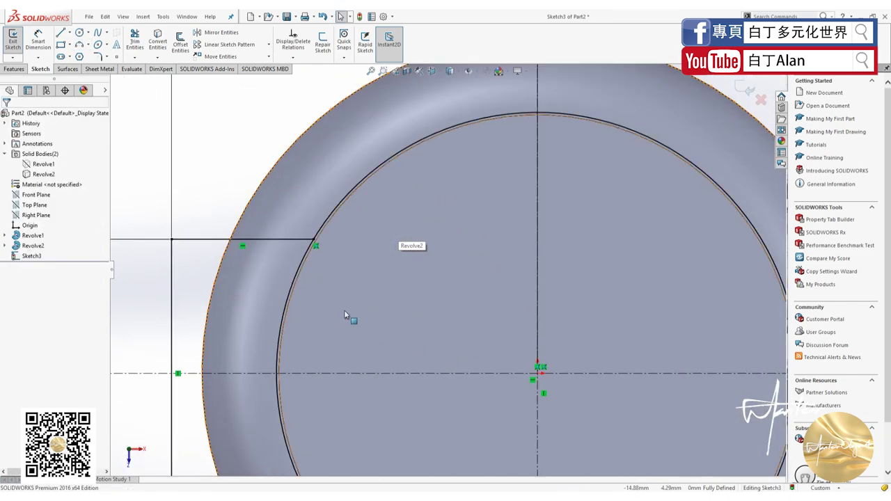
scroll(344, 313, up, 2)
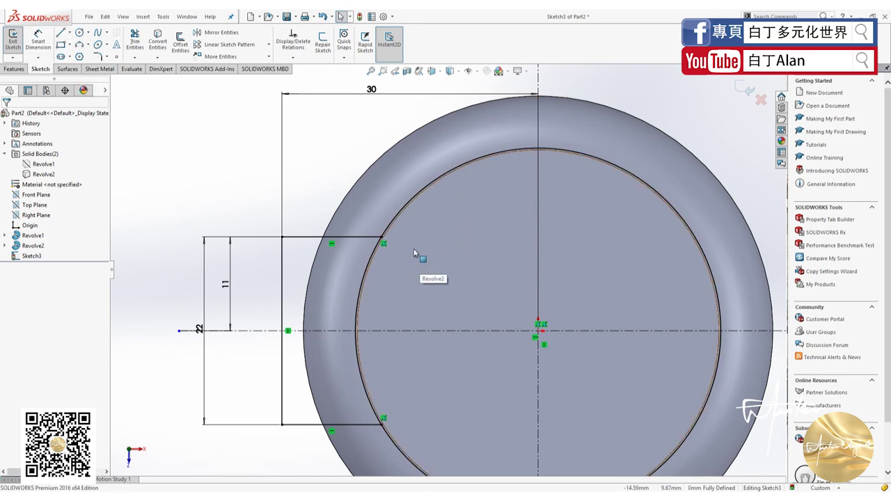
Step: Draw a three-point lug arc from the upper left, ending on the inner circle
click(79, 43)
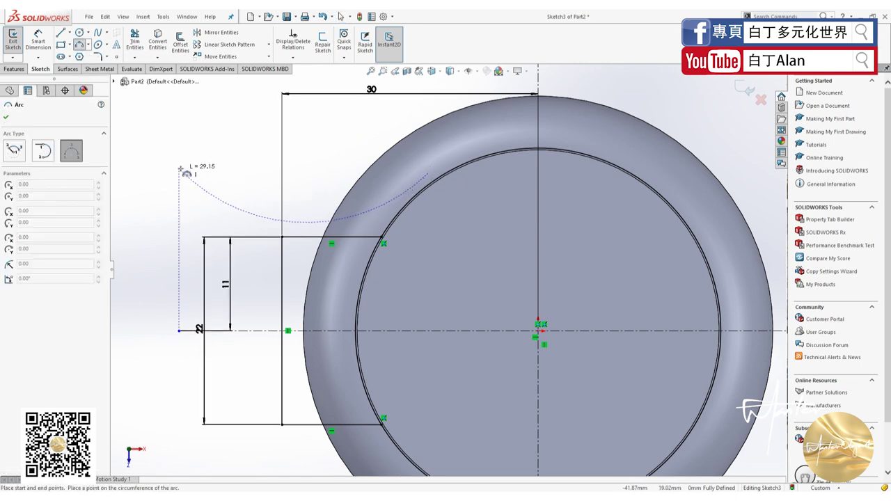
click(139, 113)
click(272, 202)
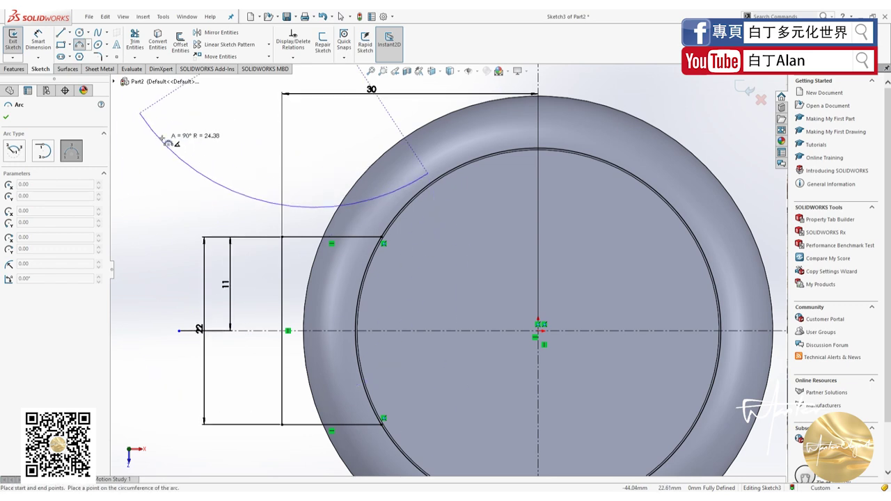
right_click(162, 116)
click(143, 128)
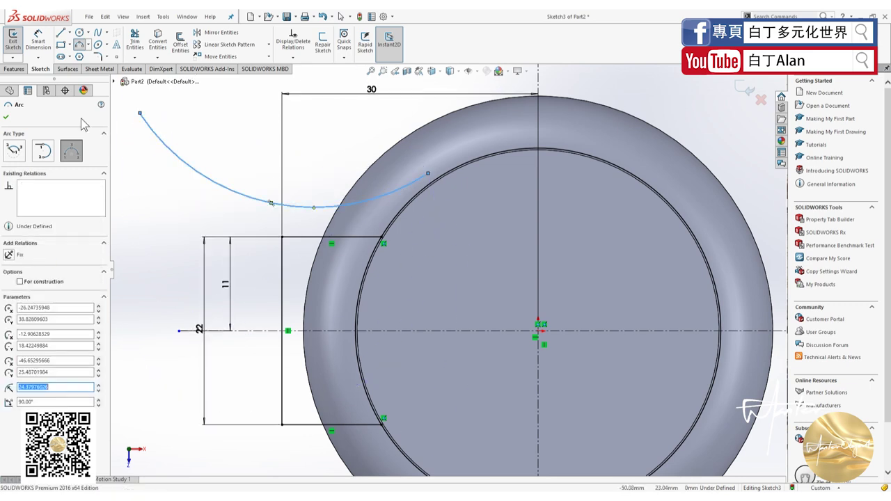
click(6, 117)
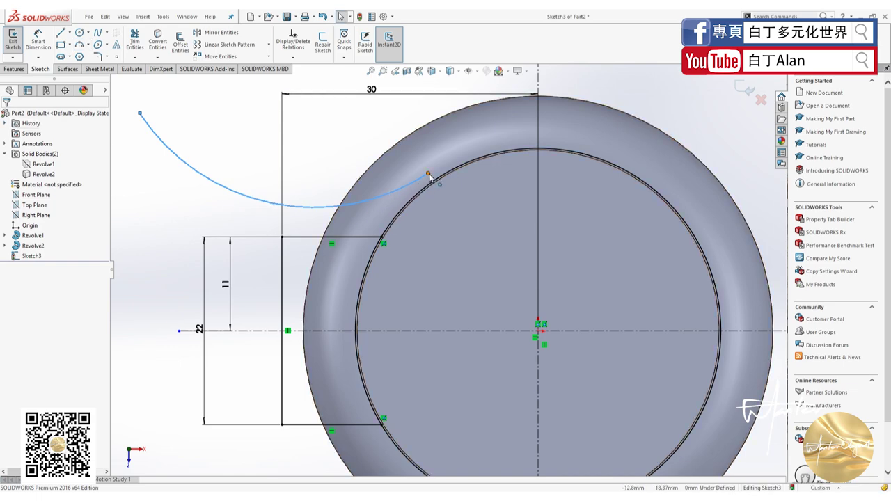
drag(428, 174, 441, 176)
click(6, 117)
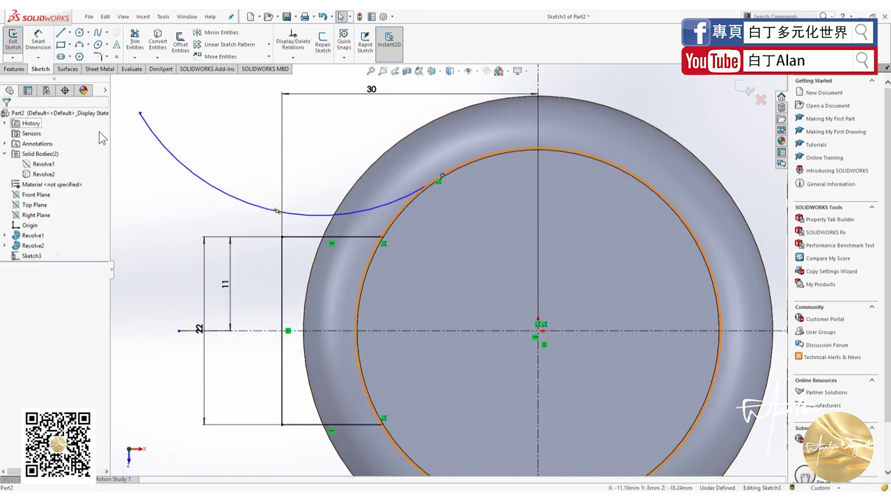
Step: Add a Tangent relation between the lug arc and the inner circle
click(401, 202)
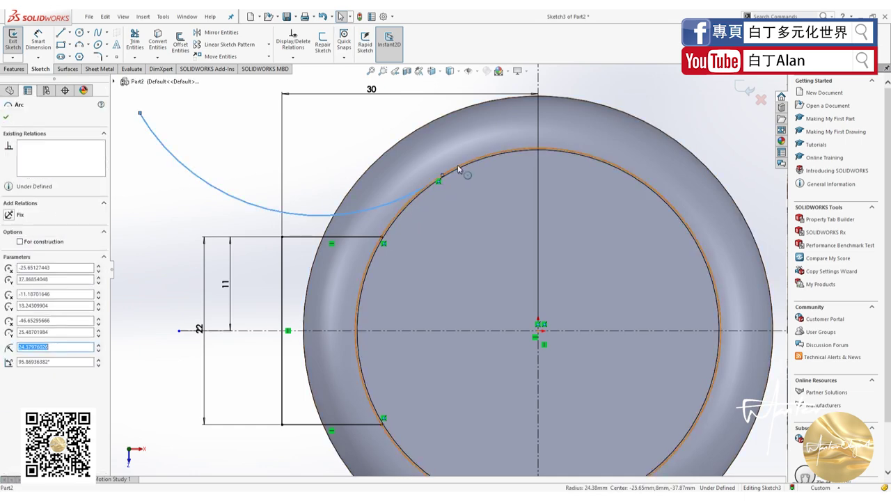
ctrl+click(423, 192)
click(9, 281)
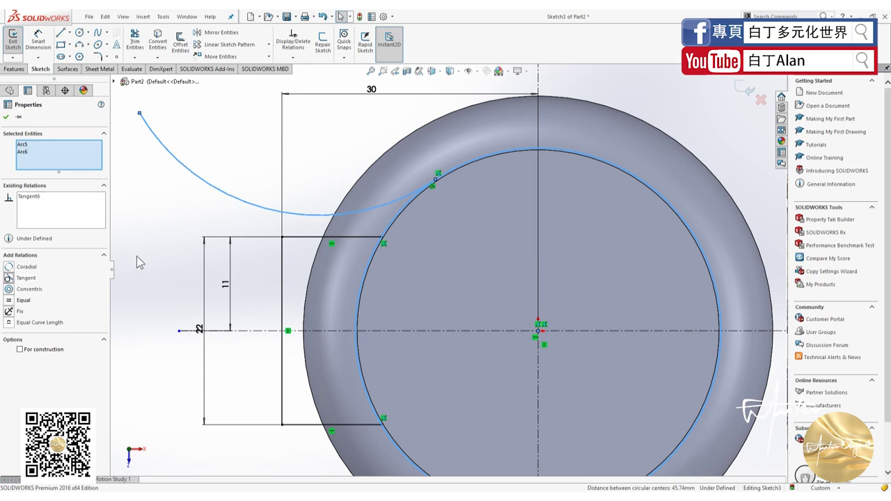
click(138, 240)
click(434, 183)
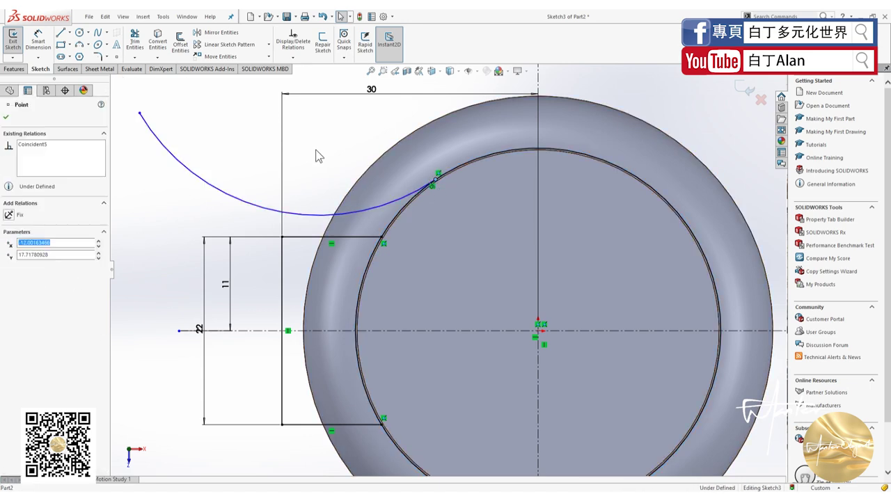
Step: Dimension the arc's endpoint on the circle 18 mm above the centre
click(540, 336)
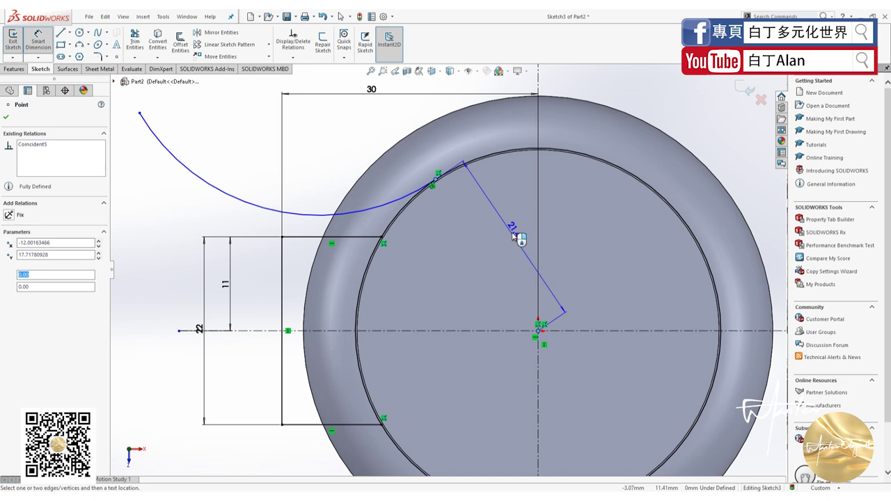
click(617, 274)
text(18)
key(Return)
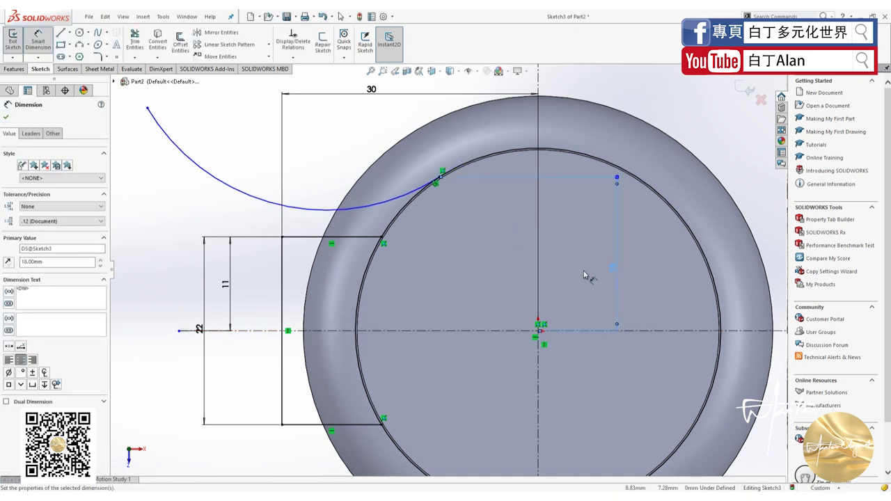
Step: Reshape the lug arc and make its midpoint coincident with the vertical line
click(275, 204)
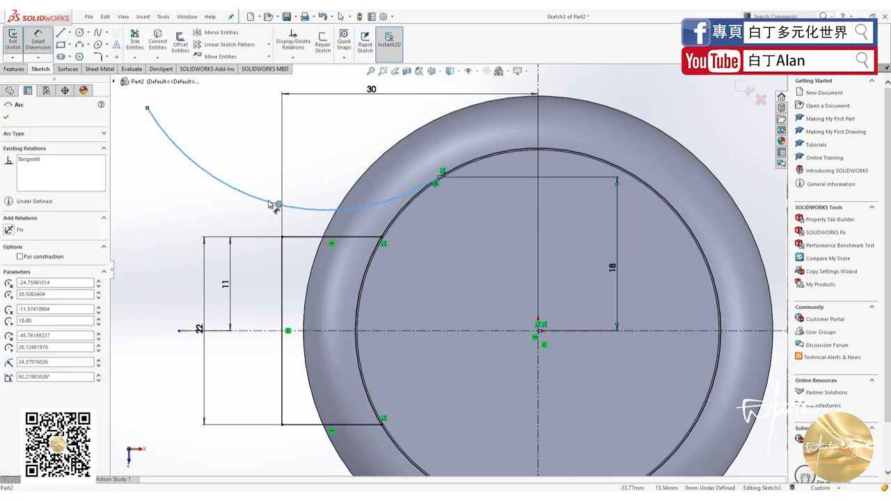
key(Escape)
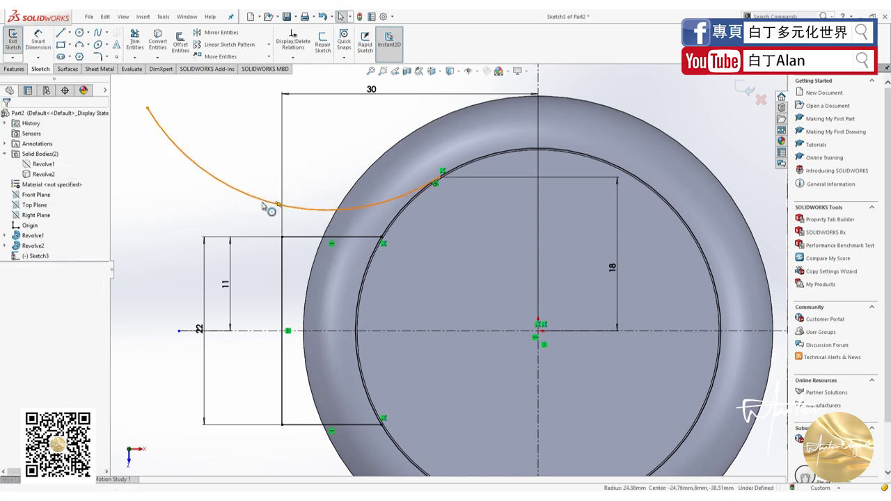
mouse_move(278, 207)
mouse_down()
mouse_move(262, 212)
mouse_move(279, 190)
mouse_move(295, 193)
mouse_up()
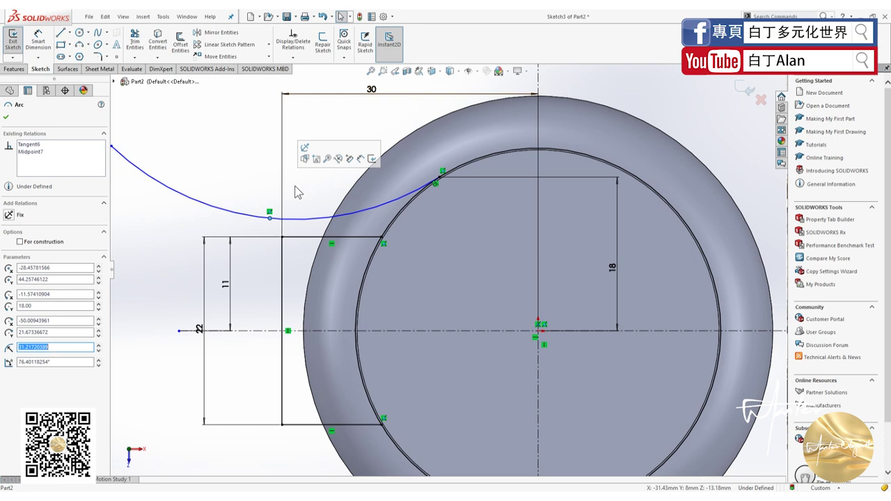
drag(270, 220, 225, 197)
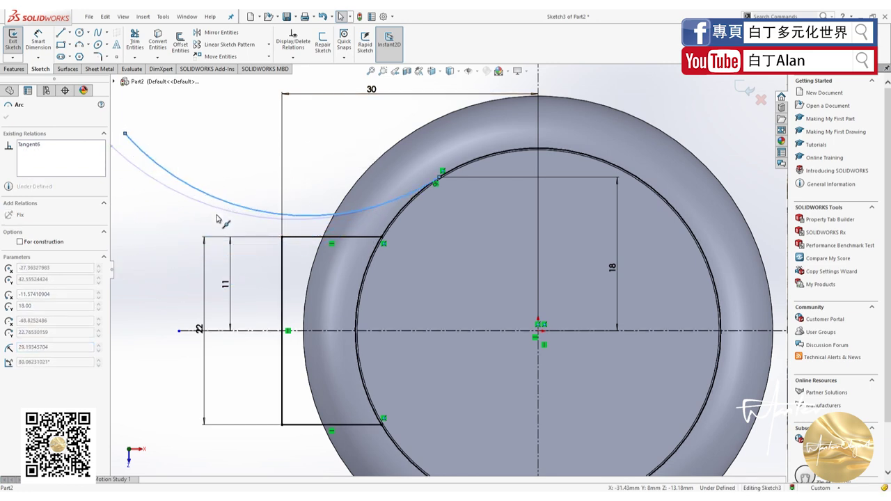
drag(224, 197, 200, 187)
click(200, 187)
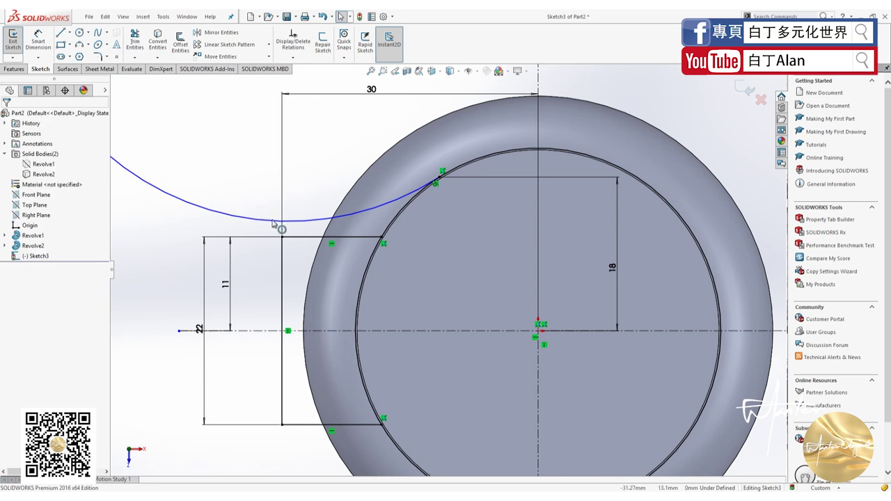
click(271, 223)
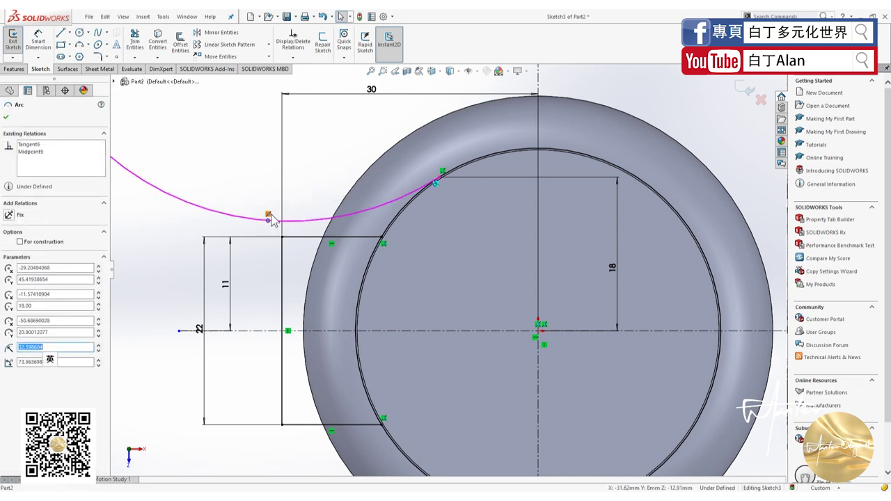
click(272, 213)
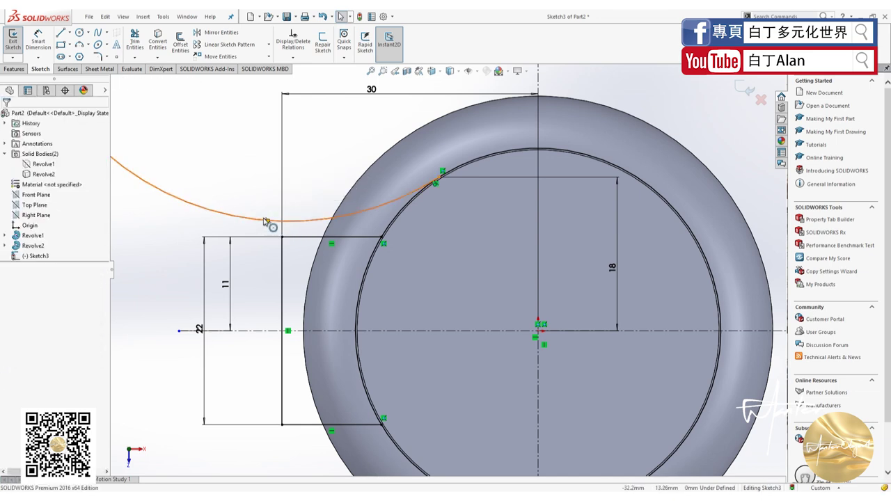
drag(268, 223, 282, 238)
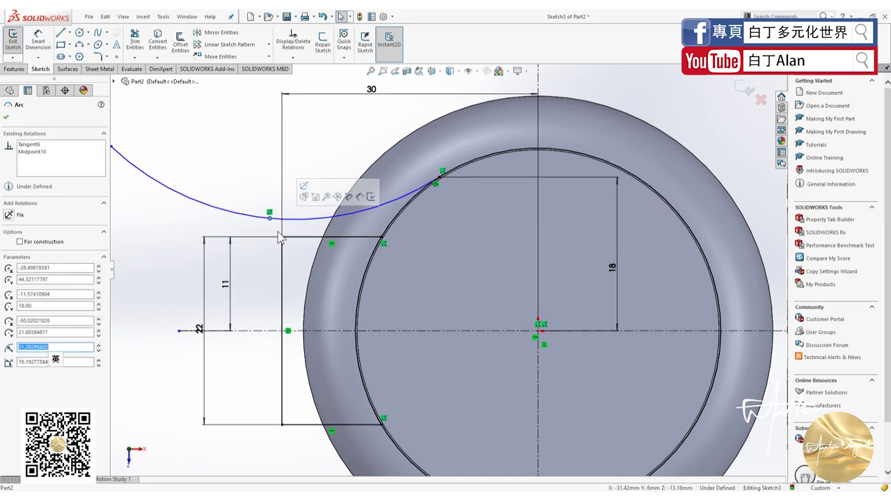
ctrl+click(282, 293)
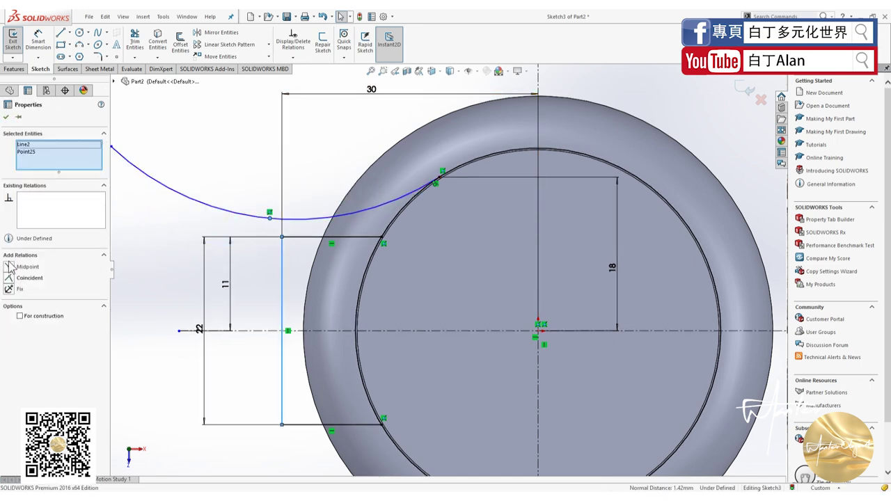
click(9, 278)
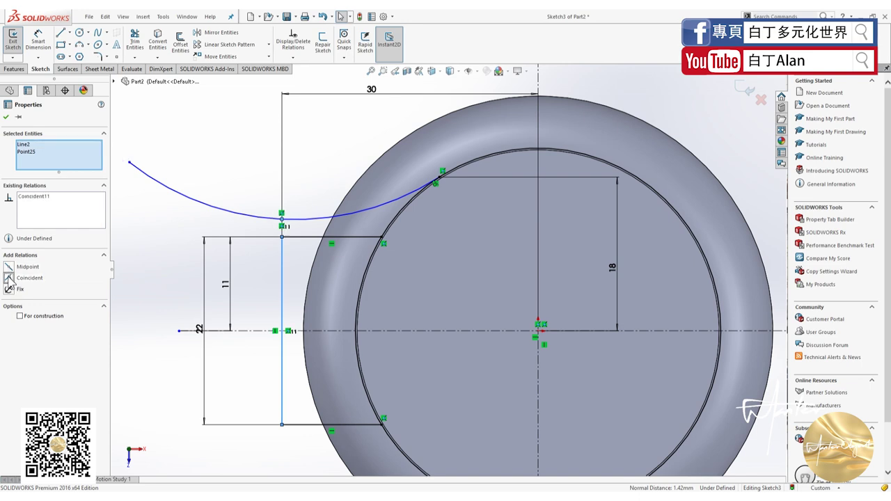
click(155, 232)
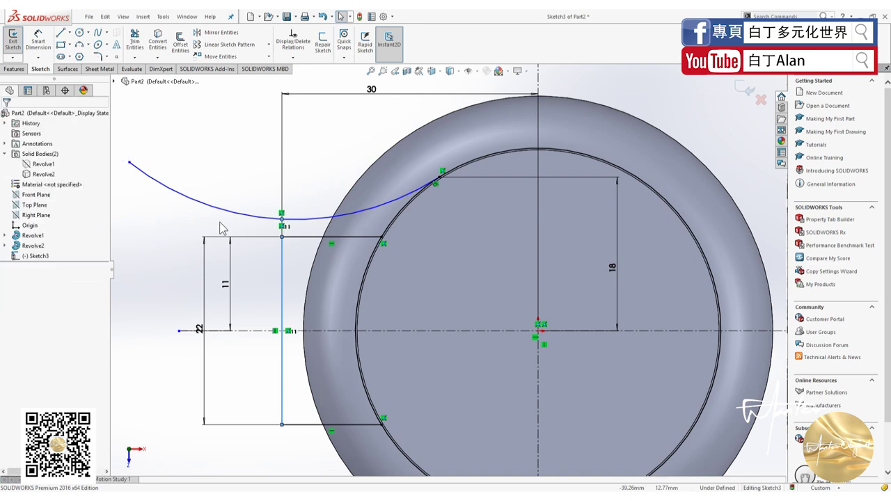
Step: Dimension a 3 mm vertical gap between the arc's low point and the rectangle's top corner
click(38, 42)
click(285, 224)
click(282, 226)
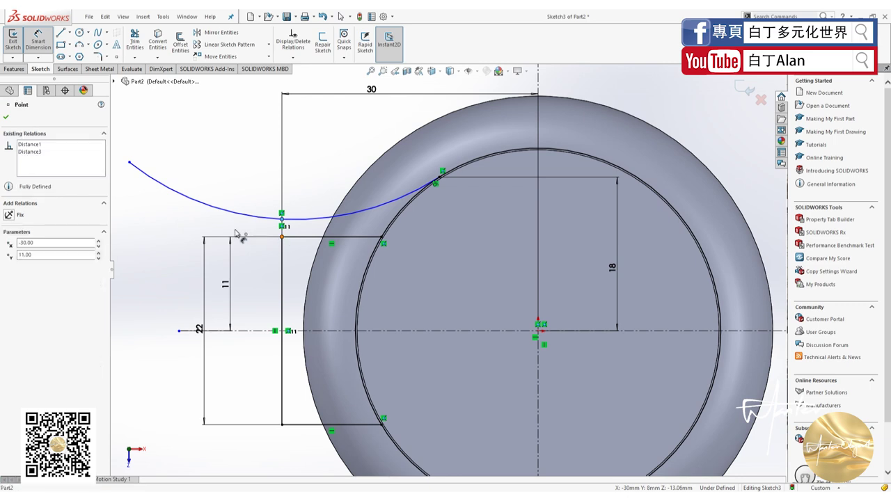
click(192, 219)
text(3)
key(Return)
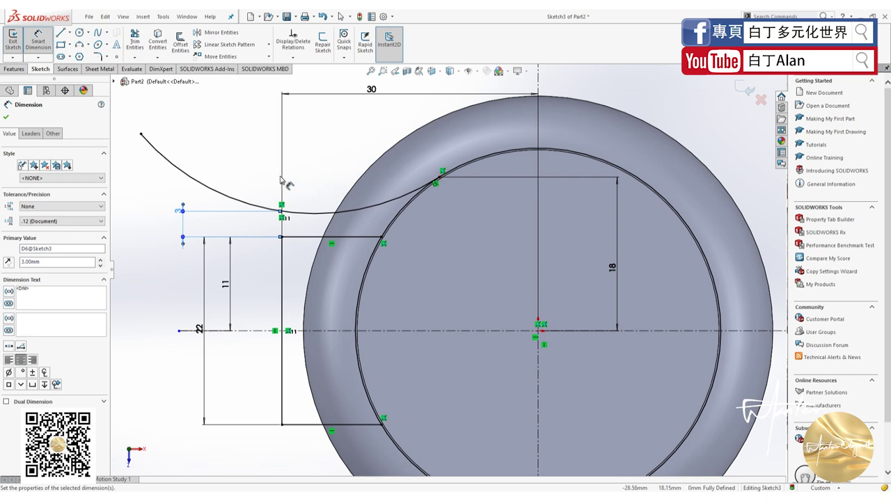
click(247, 169)
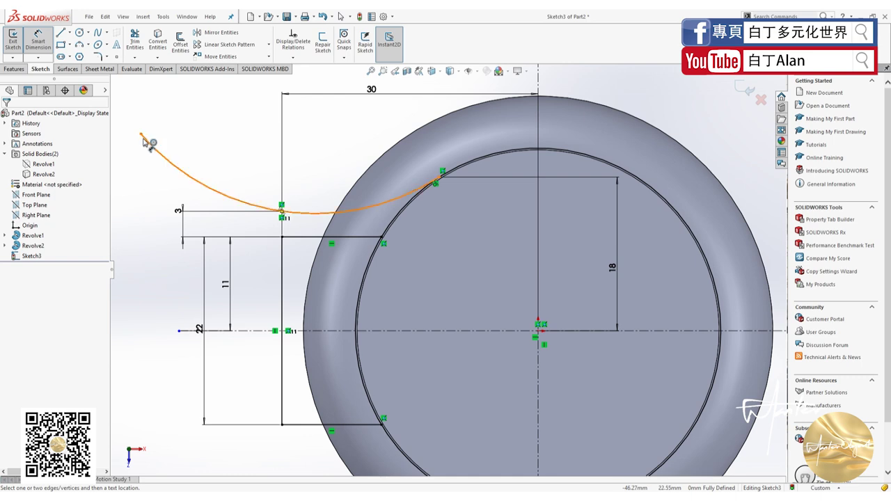
Step: Draw a vertical side line up from the arc's left end and a top line to the centreline
click(61, 33)
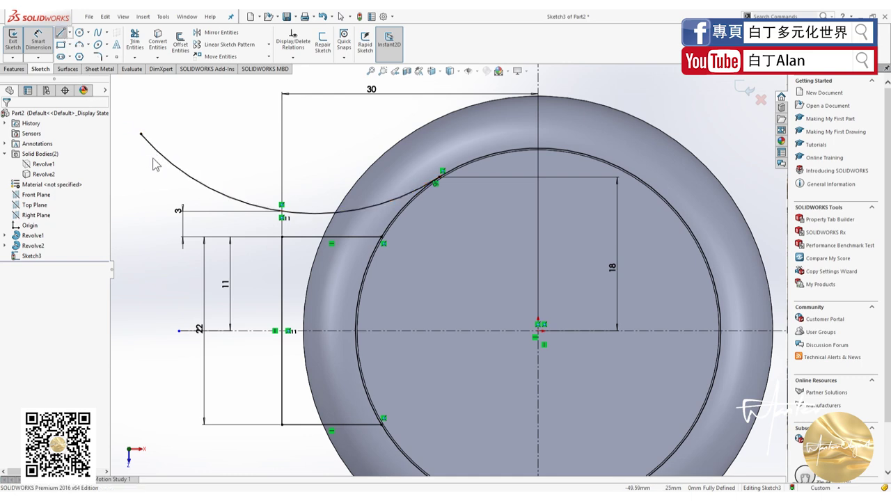
click(141, 133)
scroll(237, 278, down, 1)
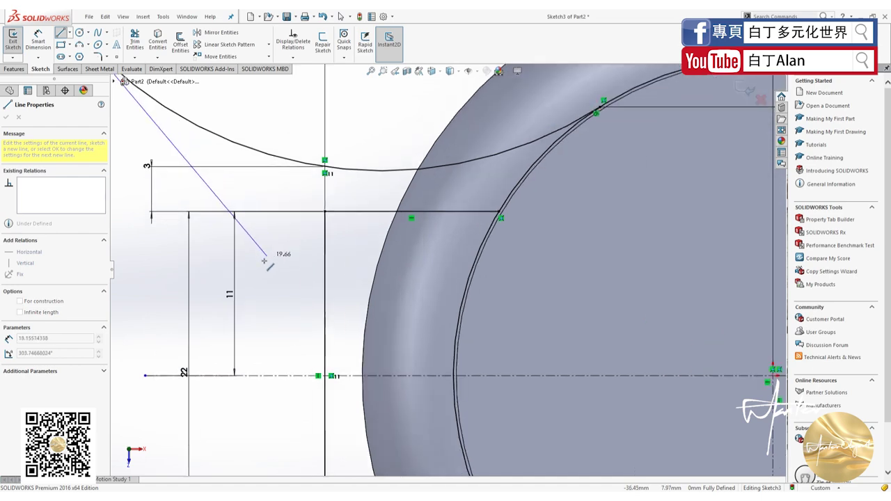
scroll(275, 256, up, 2)
scroll(279, 261, up, 2)
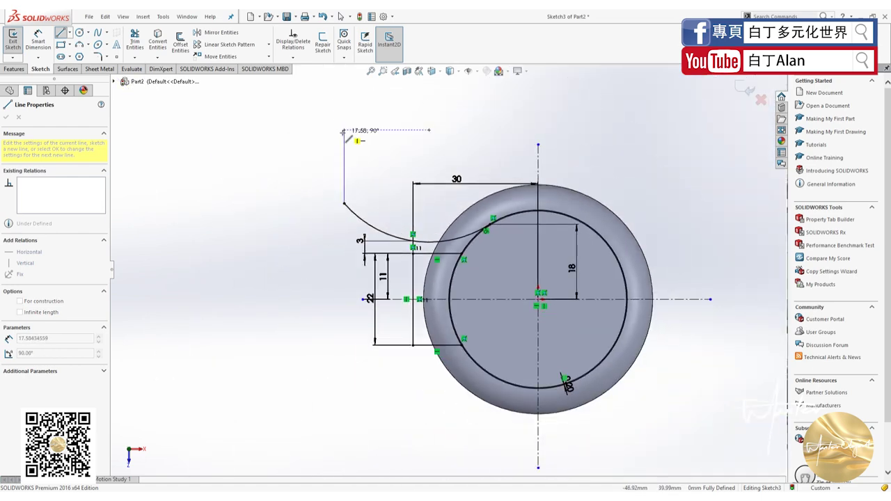
click(343, 130)
scroll(497, 167, down, 2)
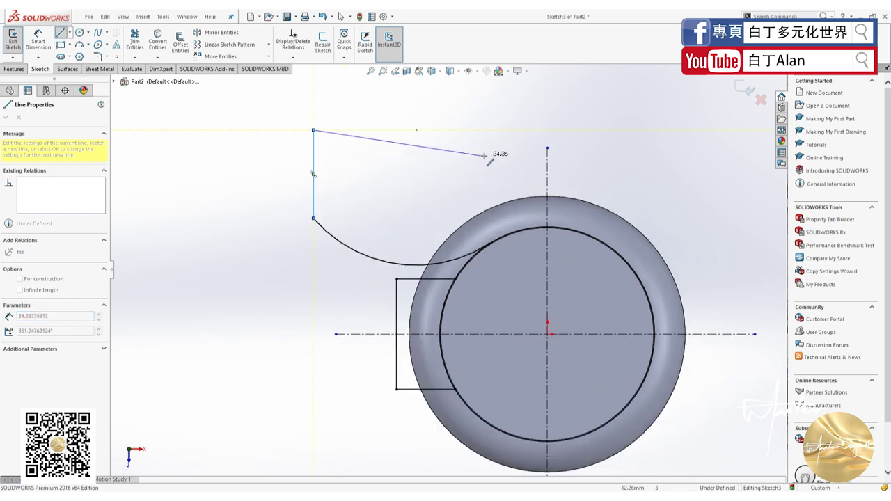
click(551, 153)
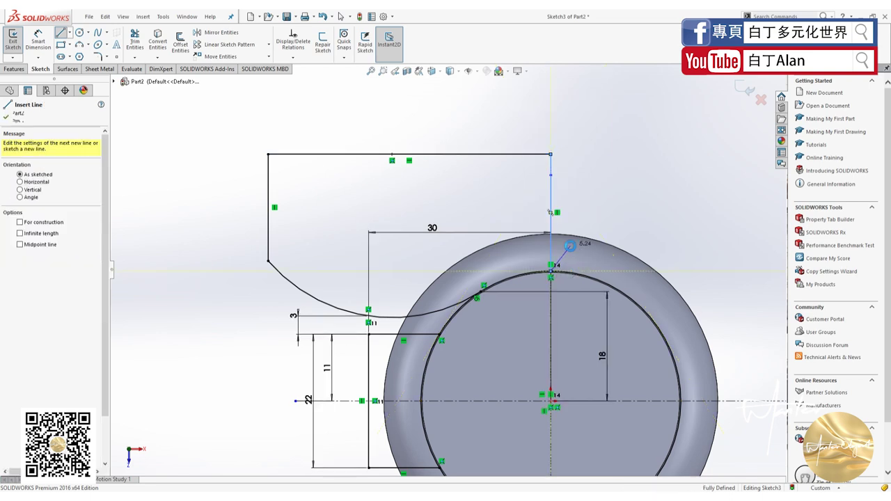
key(Escape)
key(Escape)
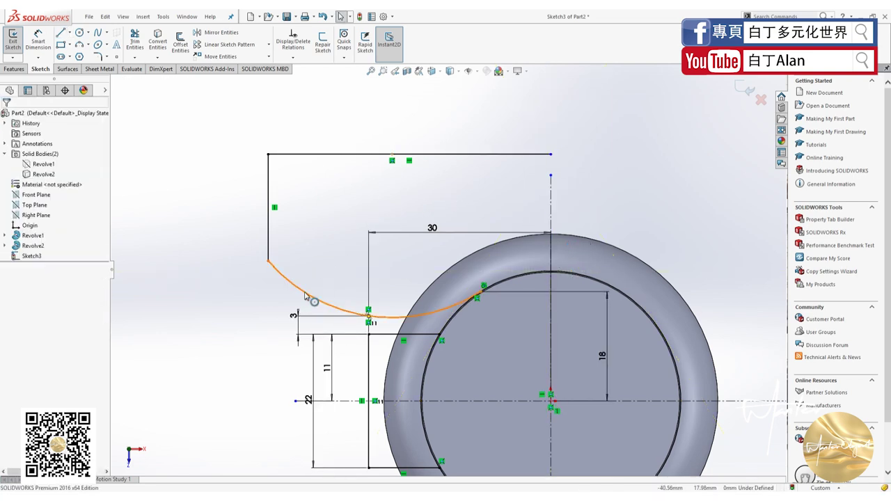
scroll(324, 278, up, 3)
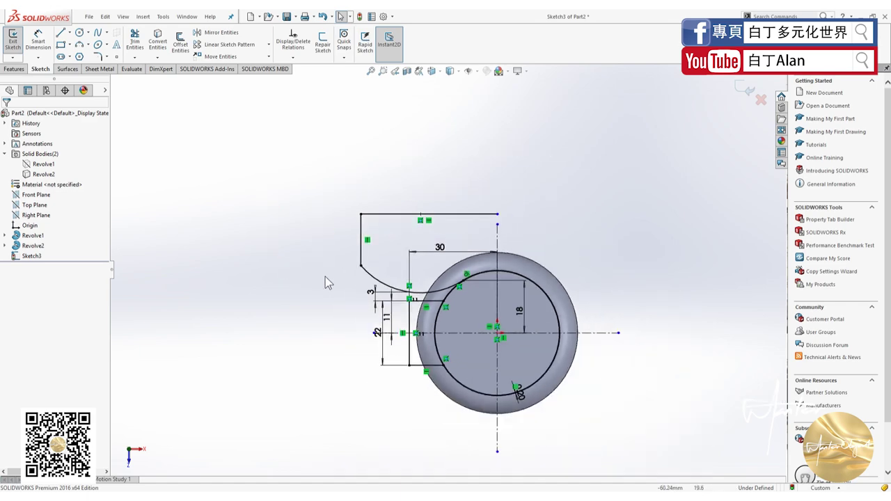
scroll(346, 228, down, 1)
scroll(334, 221, down, 2)
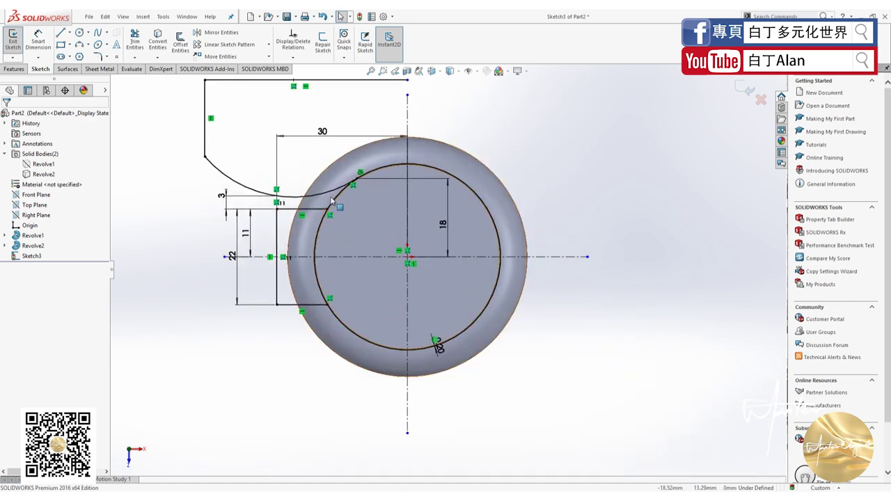
click(289, 209)
click(157, 240)
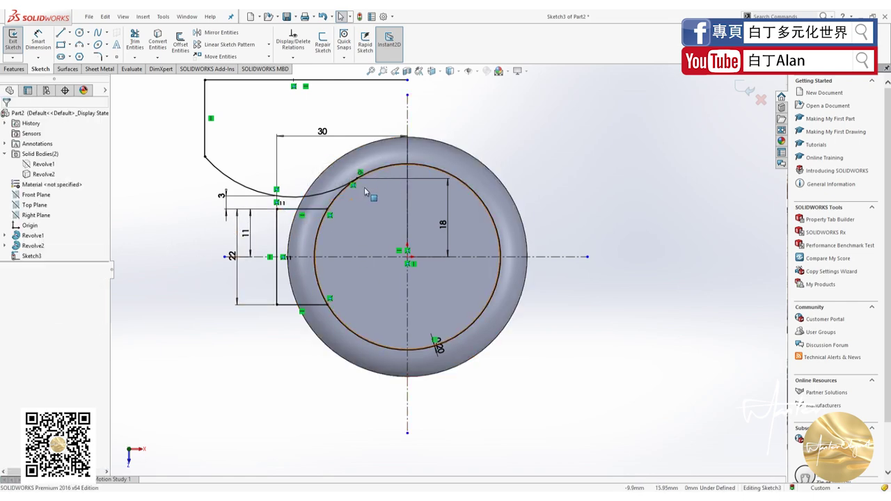
scroll(413, 209, down, 2)
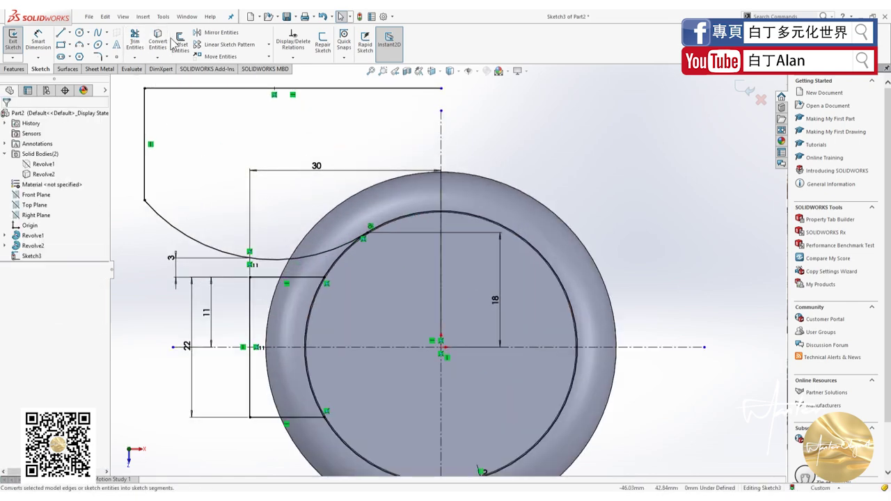
Step: Mirror the upper-left lug arc across the vertical centreline
click(212, 32)
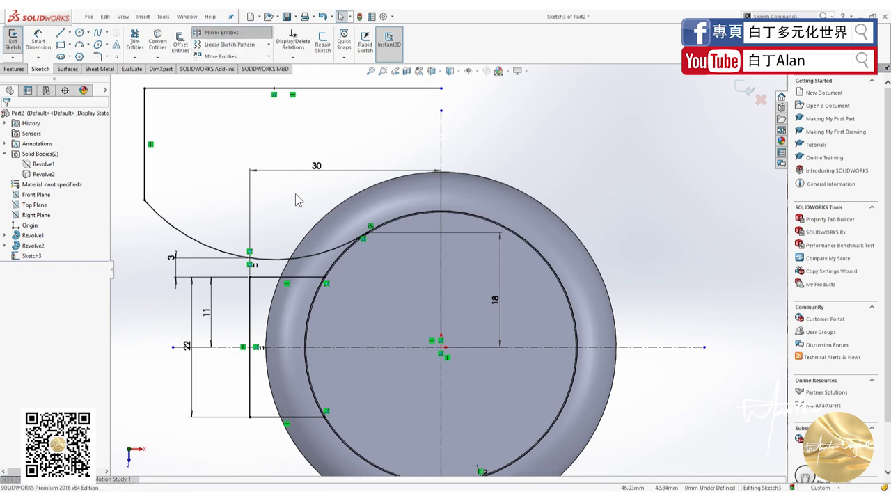
click(284, 261)
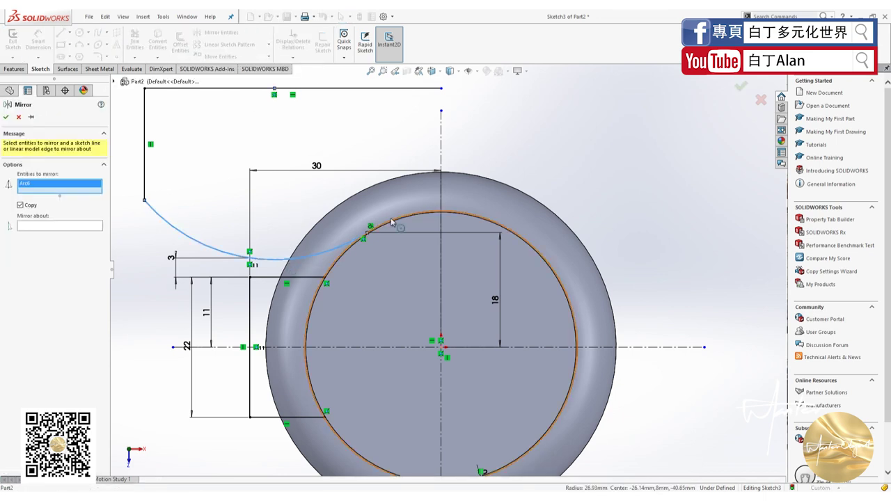
scroll(423, 235, up, 2)
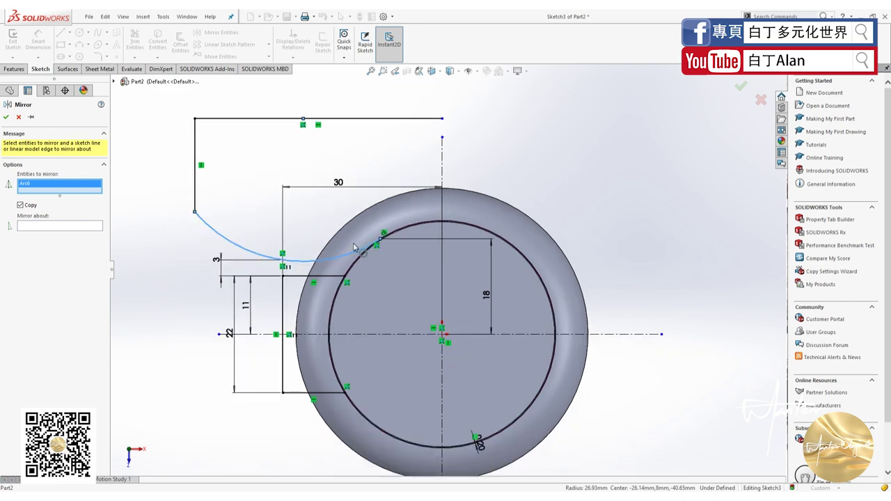
click(83, 228)
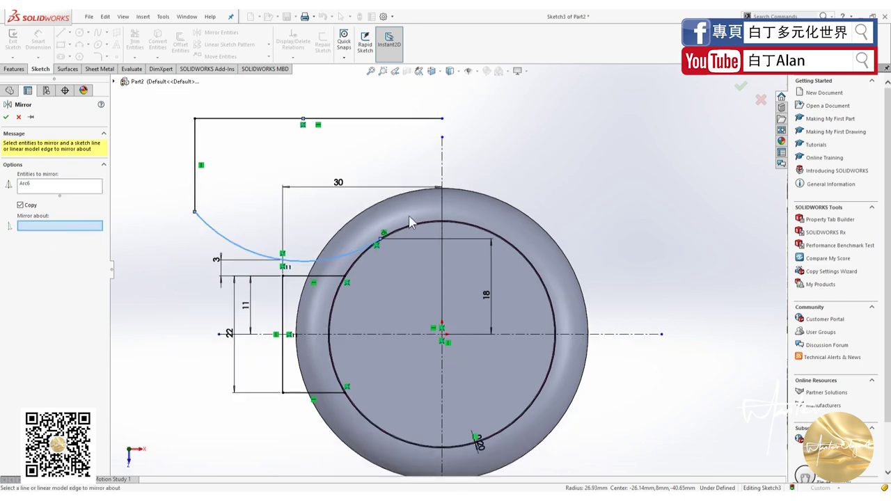
click(442, 207)
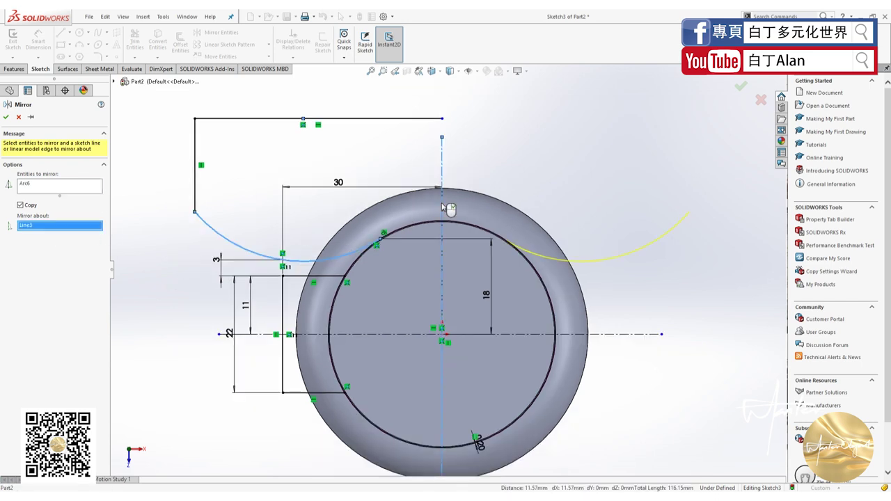
click(7, 117)
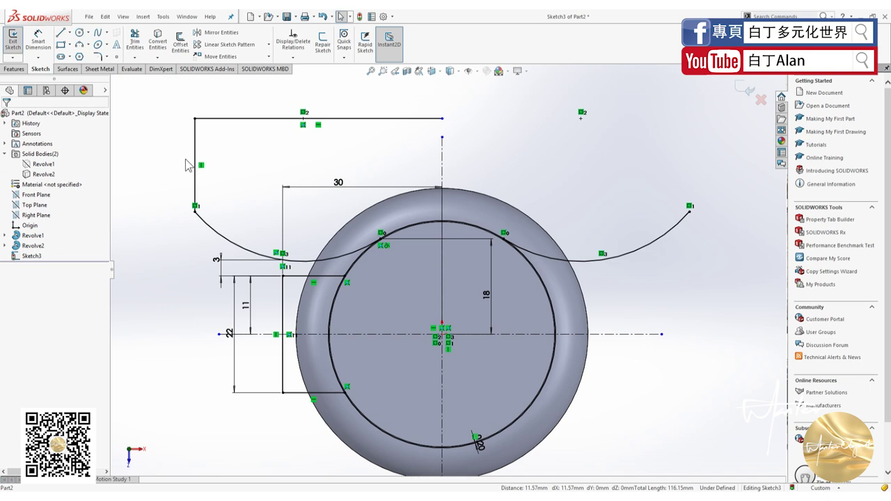
Step: Mirror both upper arcs across the horizontal centreline to create the lower pair
click(306, 261)
ctrl+click(536, 259)
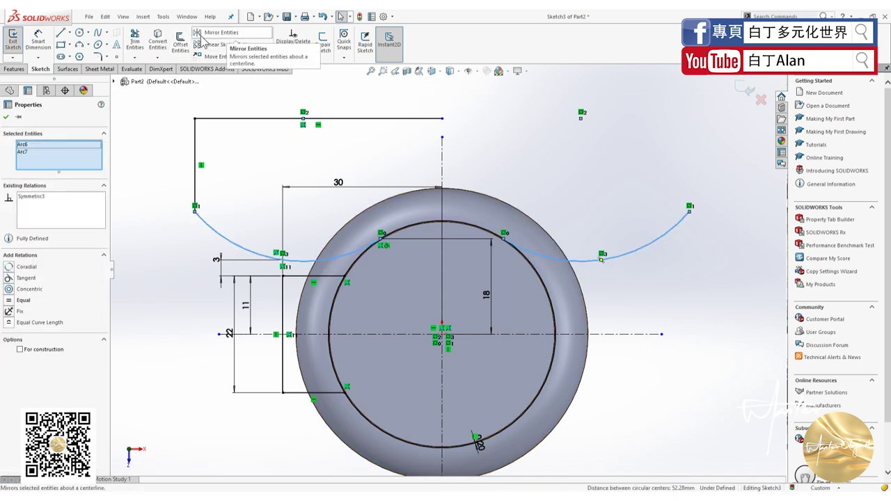
click(219, 32)
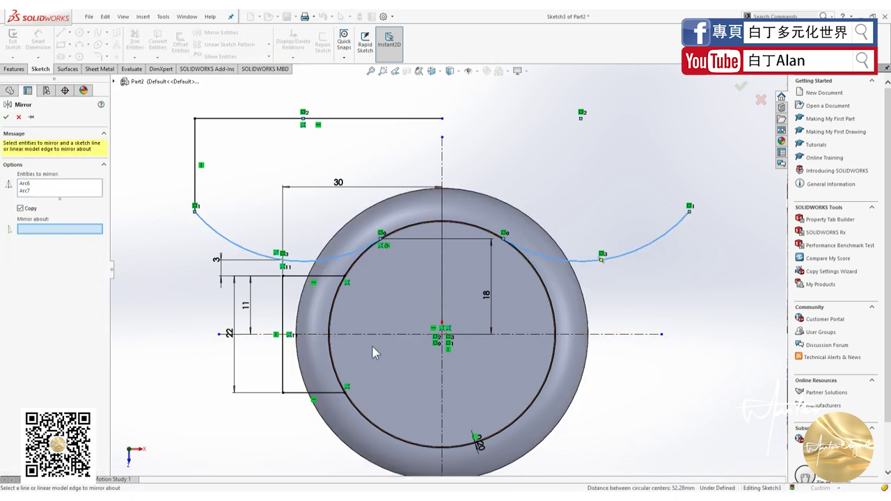
click(401, 335)
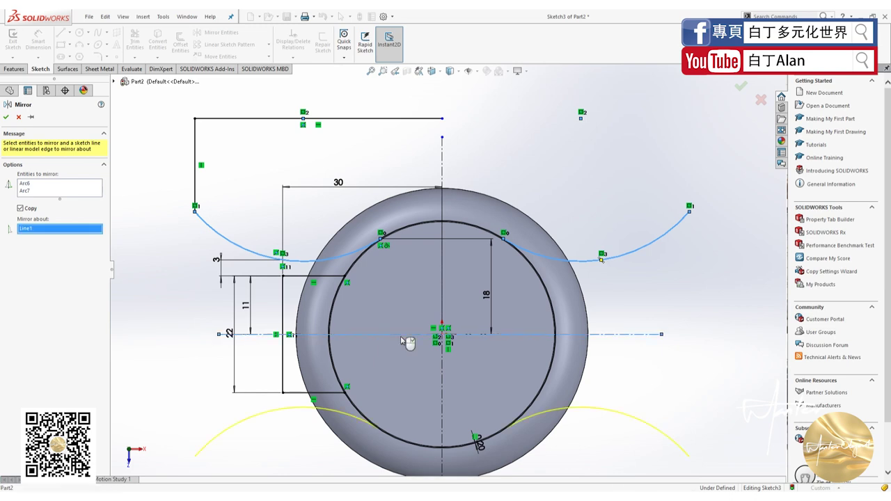
click(5, 116)
Step: Mirror the left vertical side line across the vertical centreline Line3
key(f)
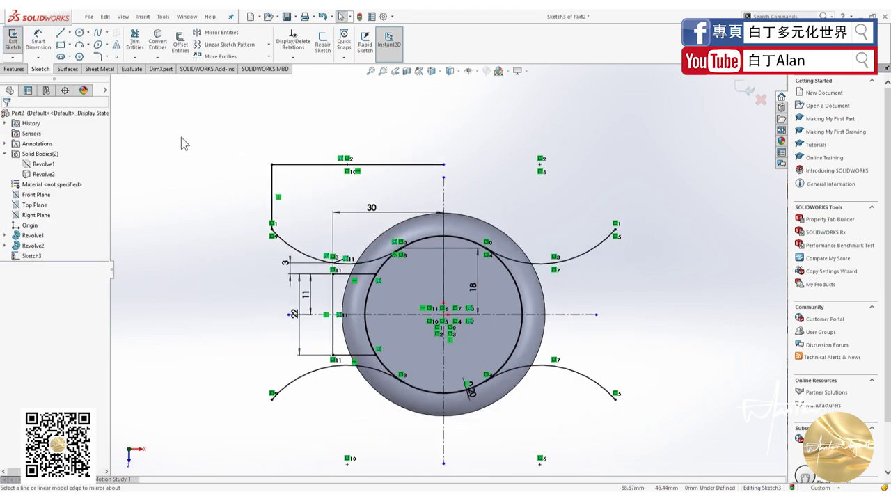
click(272, 179)
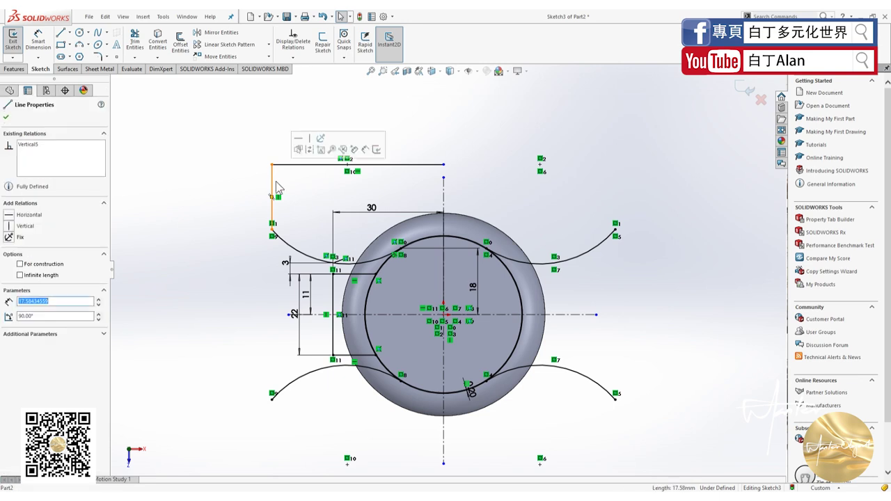
click(5, 110)
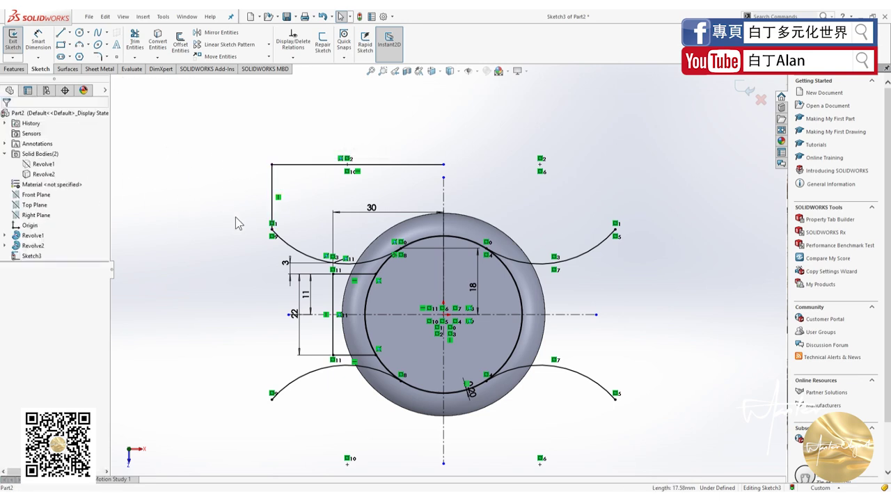
click(273, 186)
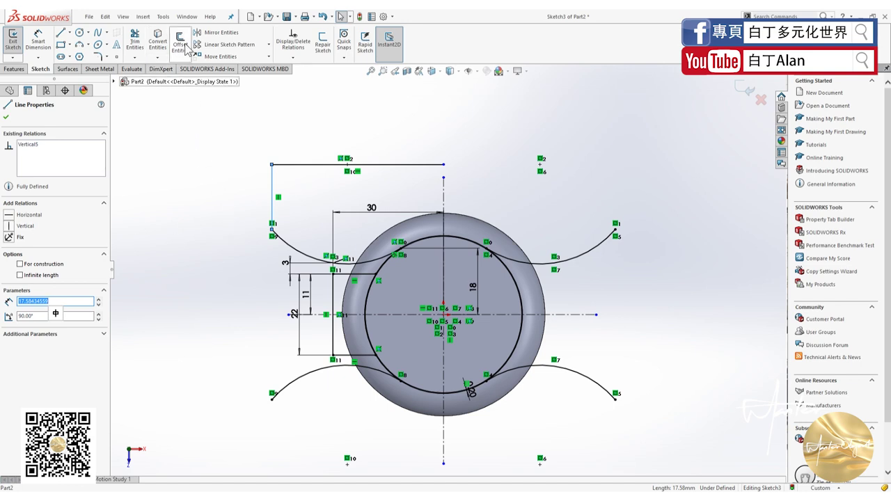
click(209, 33)
click(443, 199)
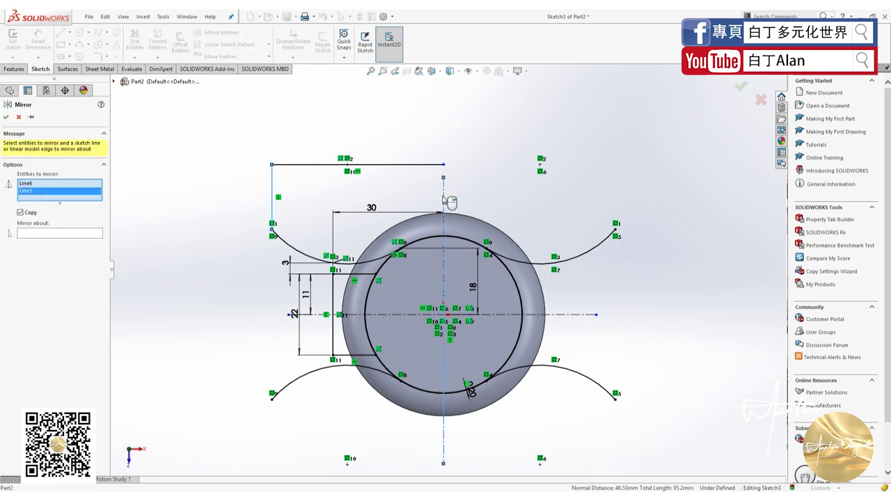
click(45, 235)
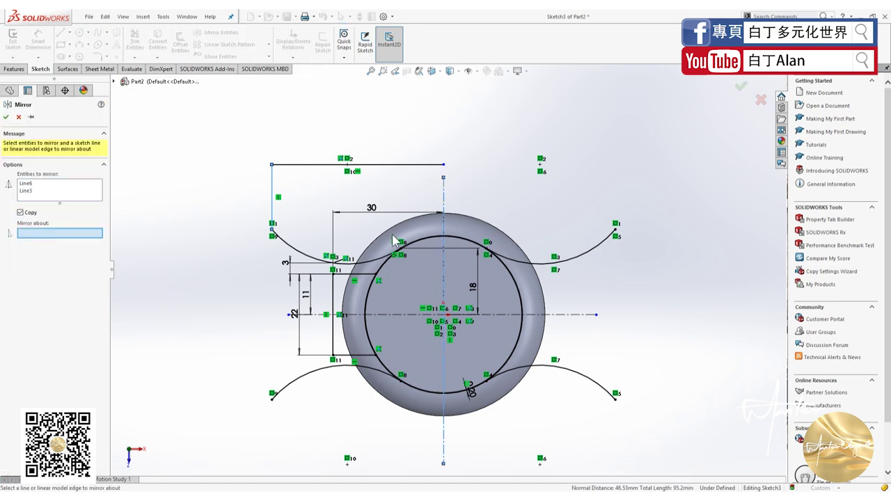
right_click(28, 192)
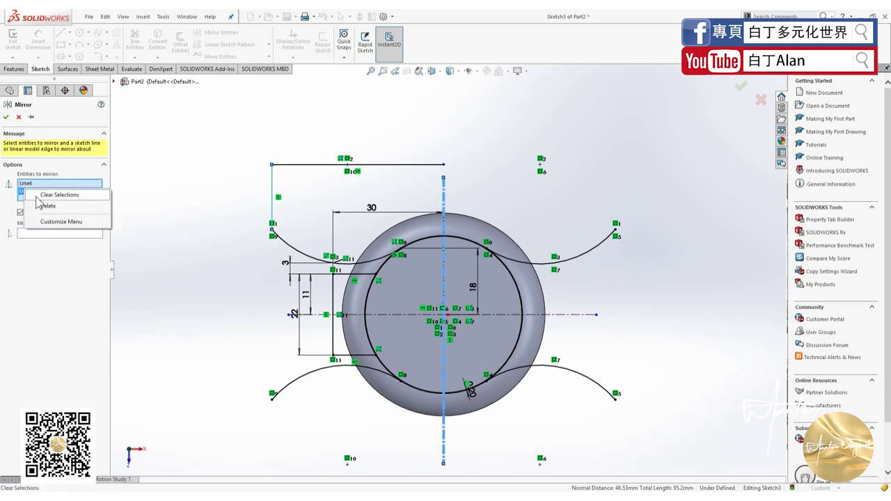
click(42, 205)
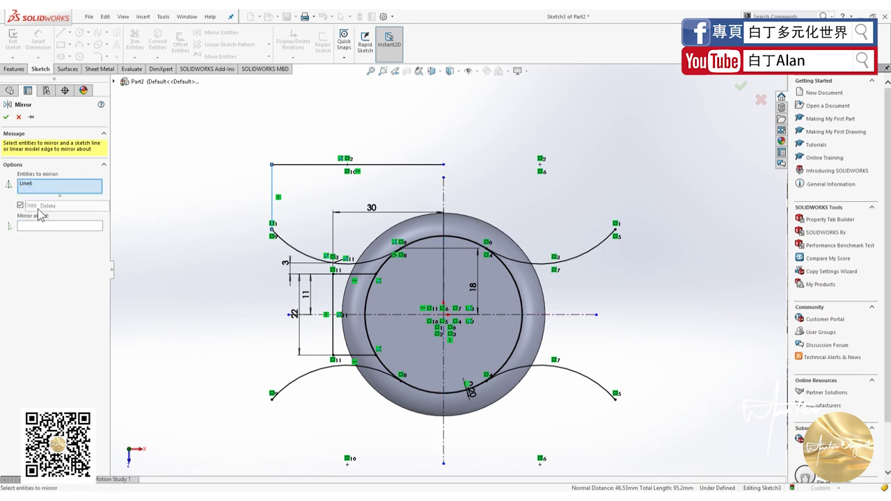
click(444, 200)
click(6, 117)
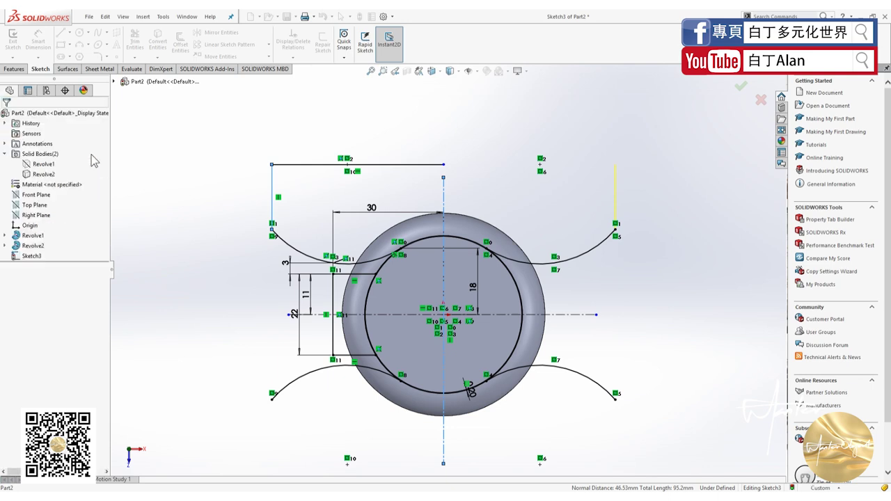
Step: Mirror both upper side lines across the horizontal centreline Line1
click(615, 191)
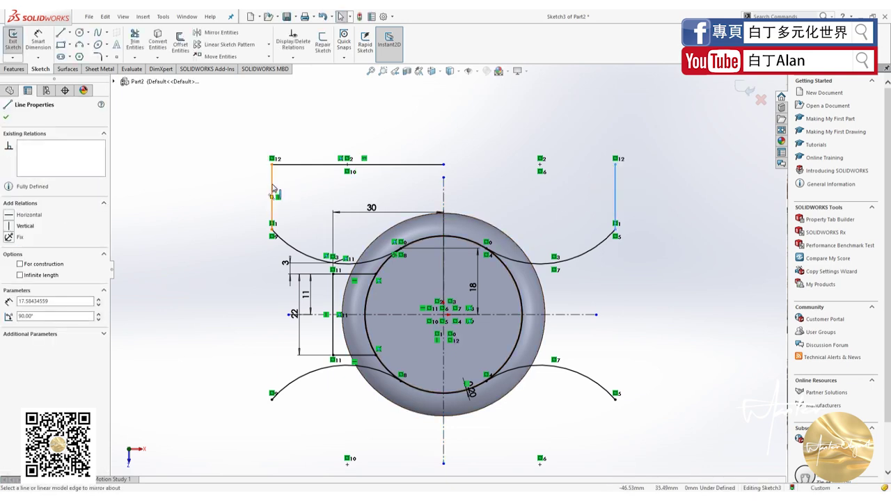
ctrl+click(273, 188)
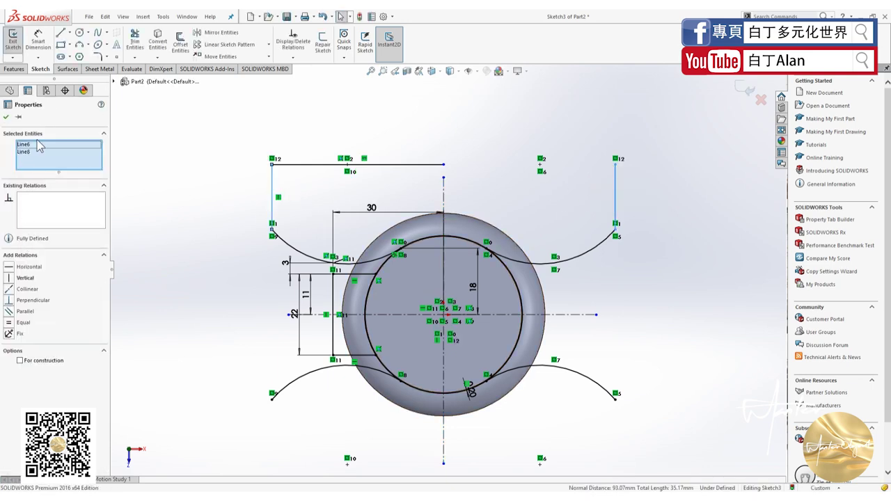
click(220, 32)
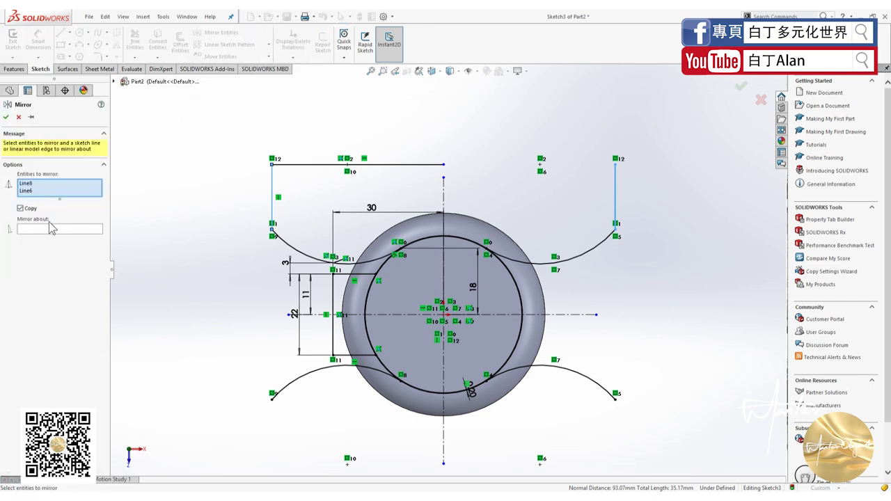
click(51, 228)
click(568, 317)
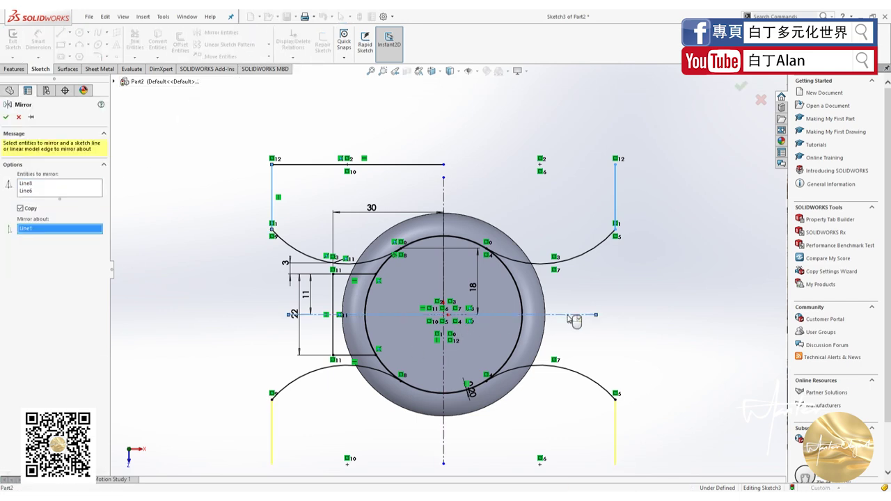
click(6, 116)
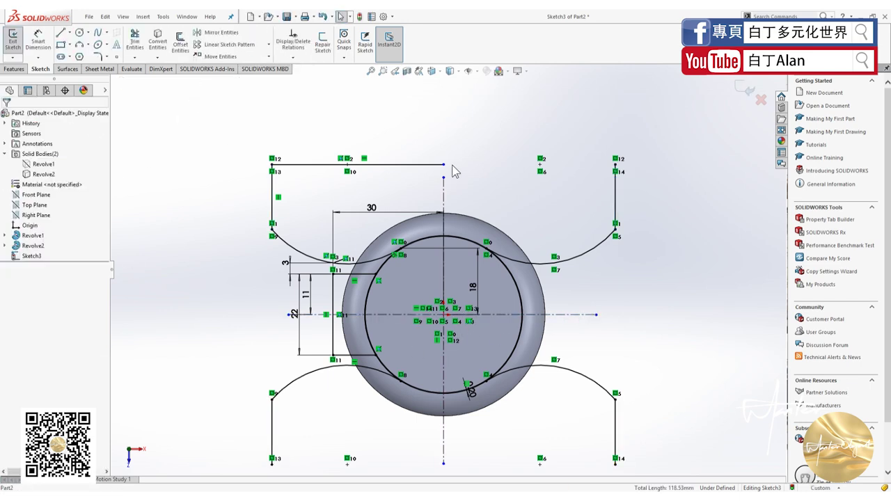
click(615, 170)
Step: Draw a horizontal bottom line between the lower side line ends
key(Escape)
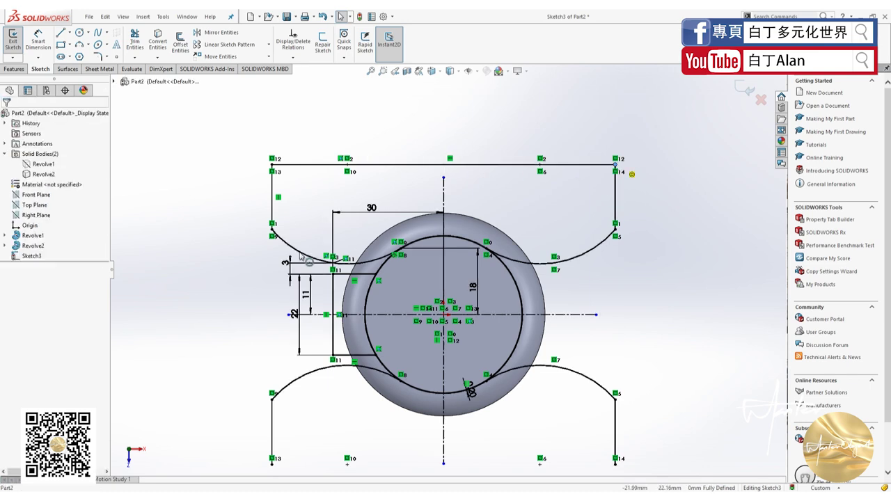
click(60, 32)
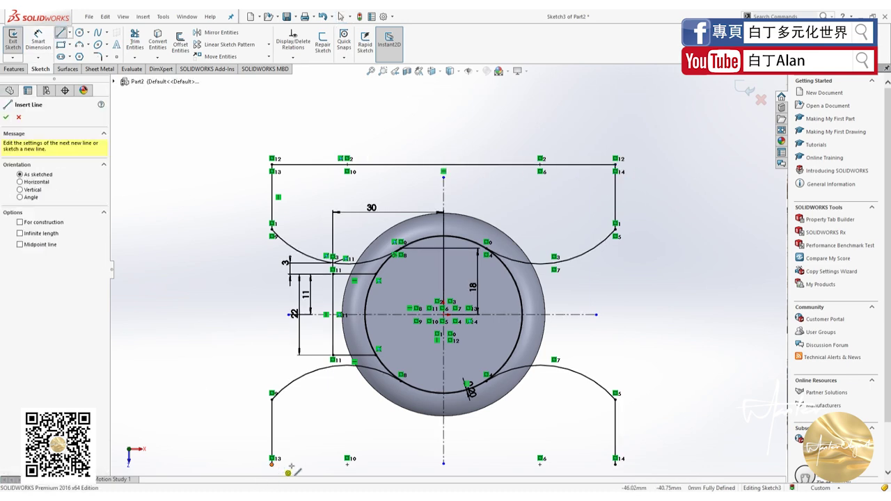
drag(271, 464, 615, 463)
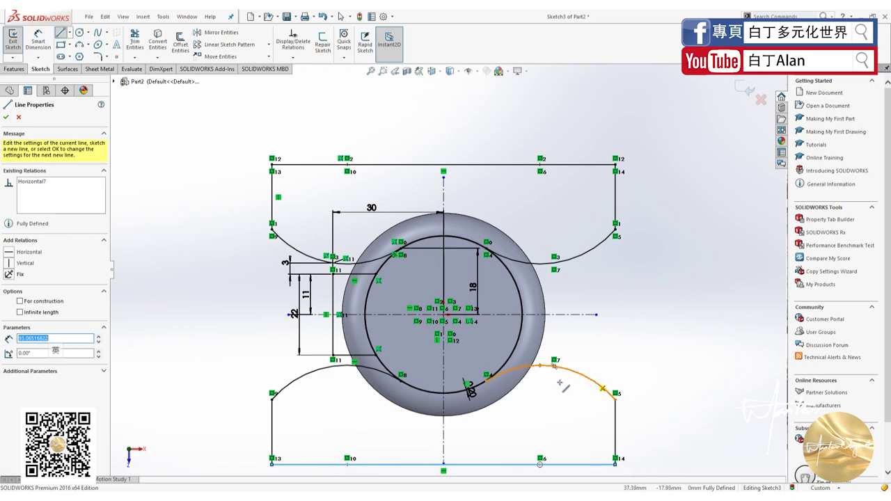
key(Escape)
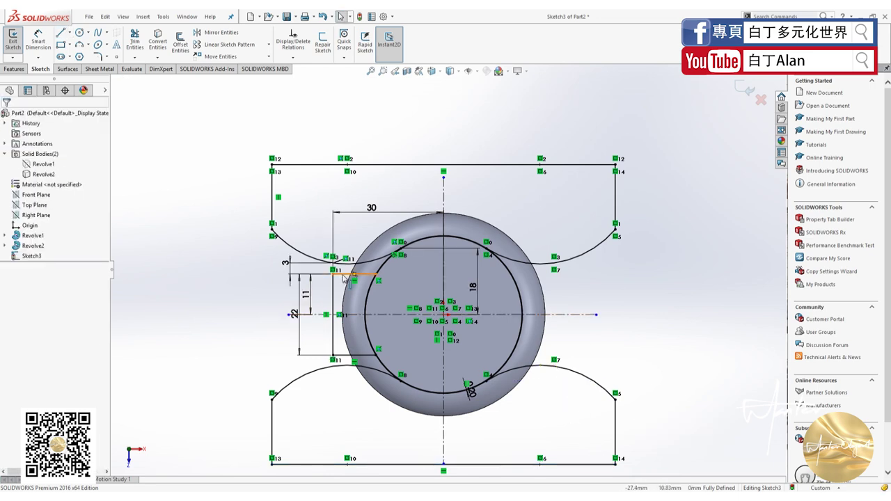
Step: Mirror the three left slot lines across the vertical centreline Line3
click(346, 275)
ctrl+click(334, 339)
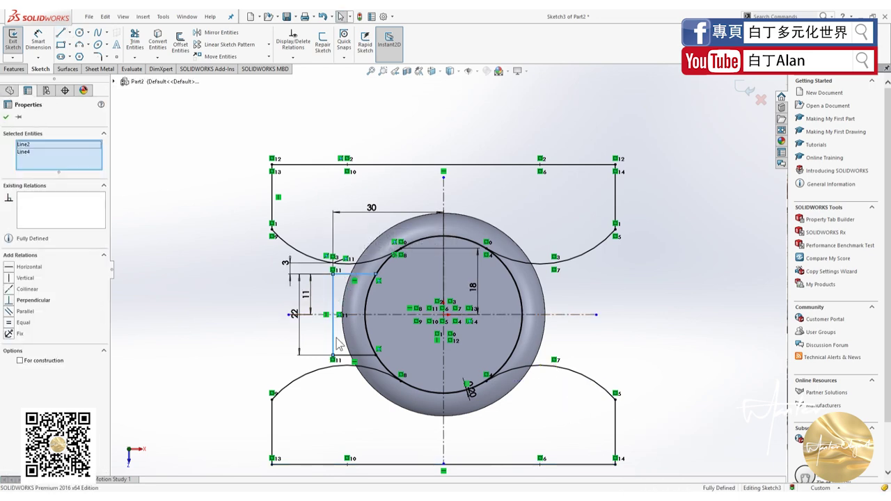
ctrl+click(313, 315)
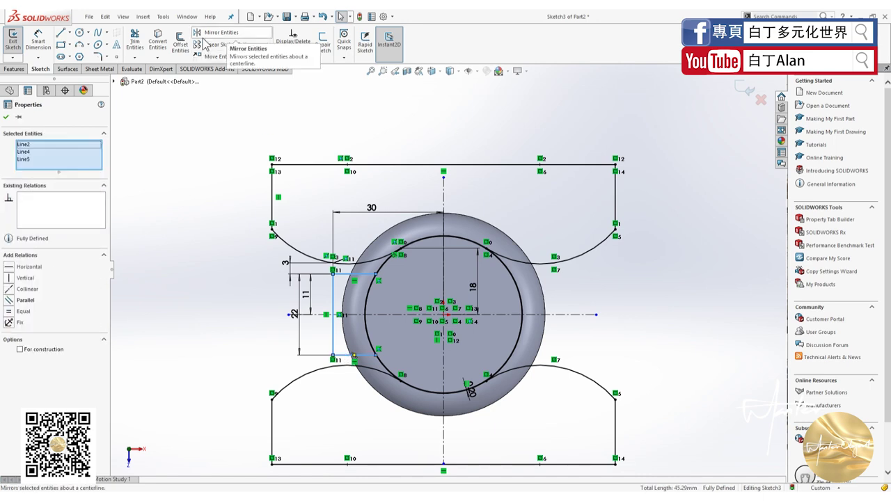
click(221, 32)
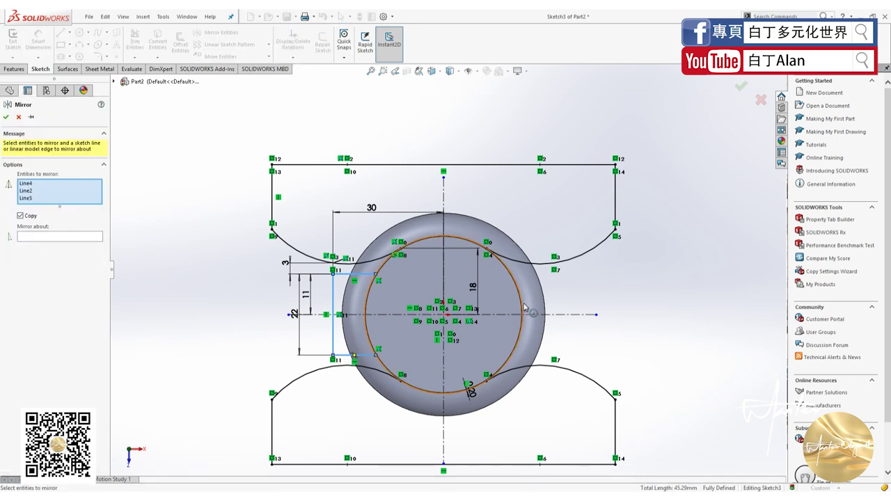
click(37, 237)
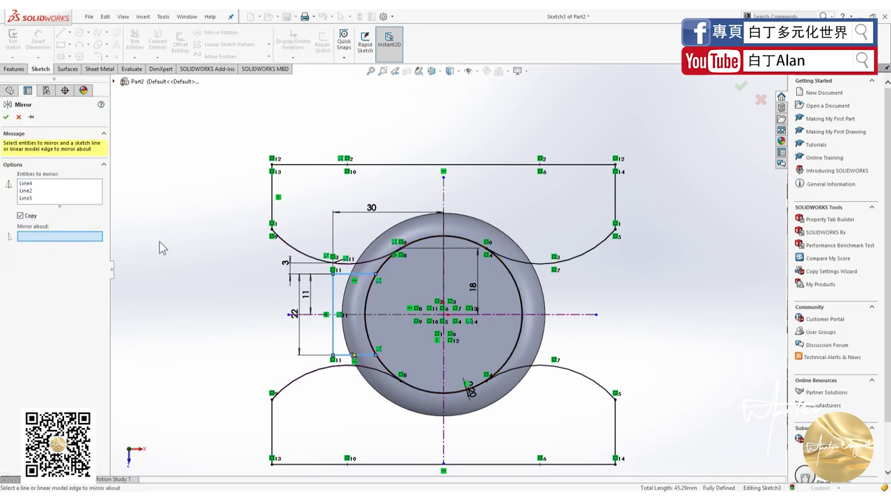
click(443, 208)
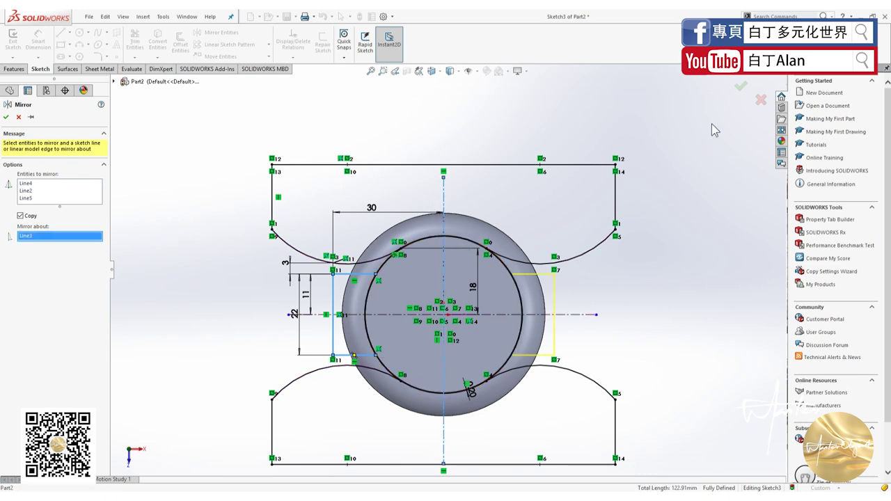
click(739, 89)
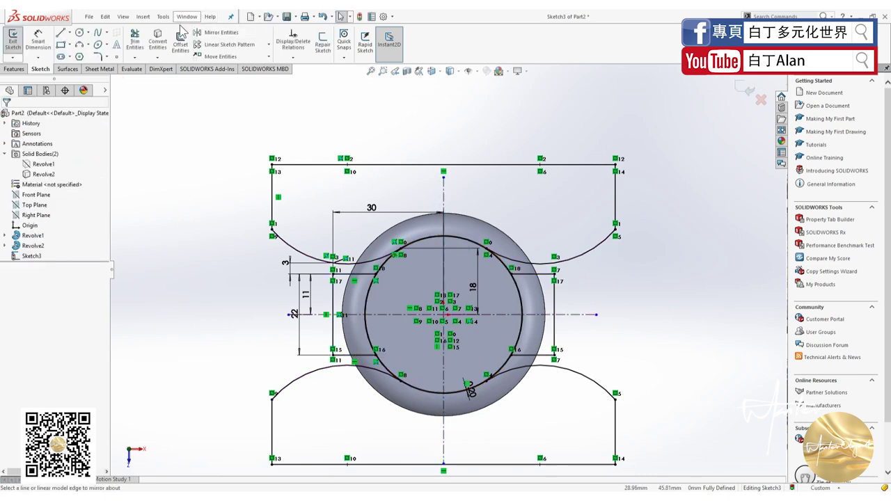
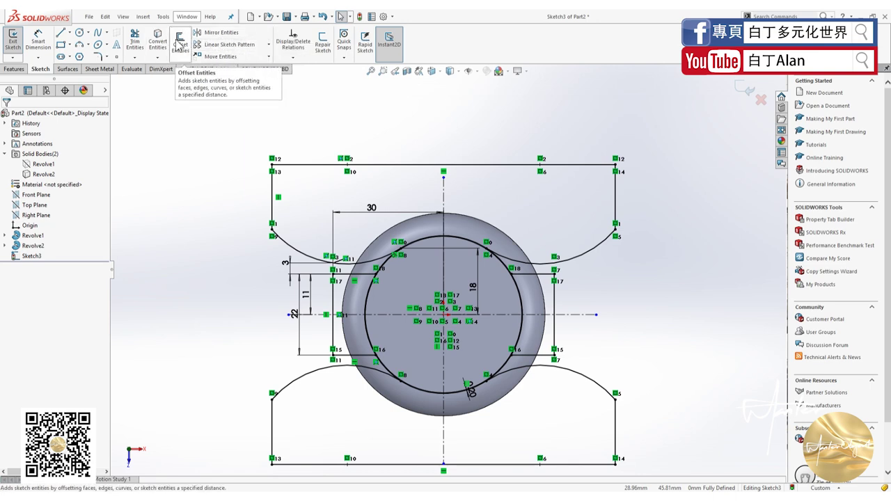
Step: Power-trim Sketch3's excess arc and lug-curve segments so the circle forms a closed profile
scroll(406, 268, down, 3)
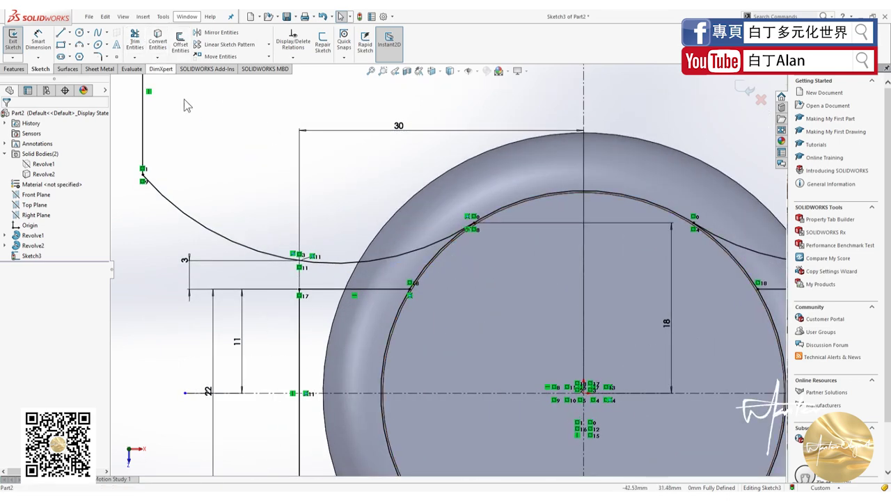
click(134, 38)
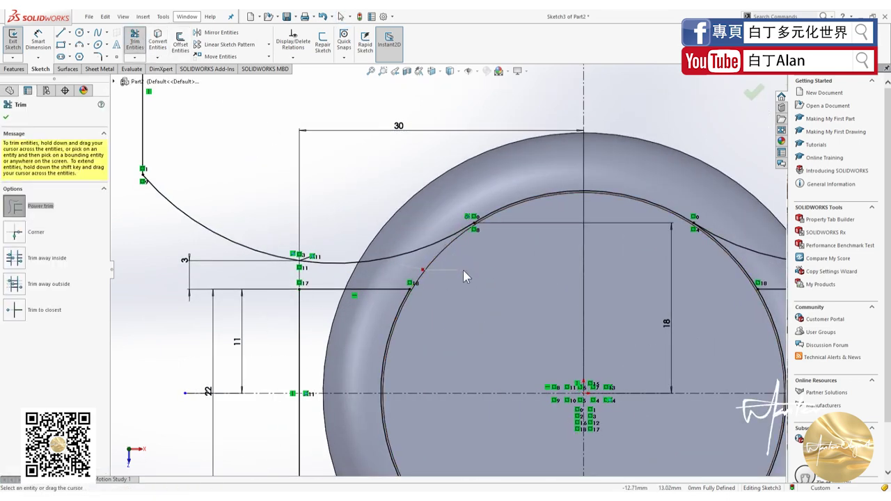
scroll(400, 240, up, 5)
scroll(522, 251, down, 4)
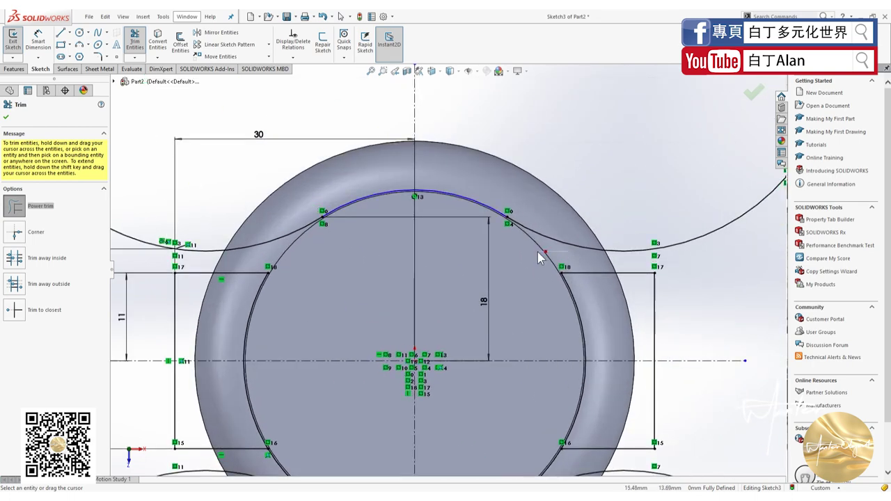
scroll(537, 265, up, 3)
scroll(517, 405, down, 6)
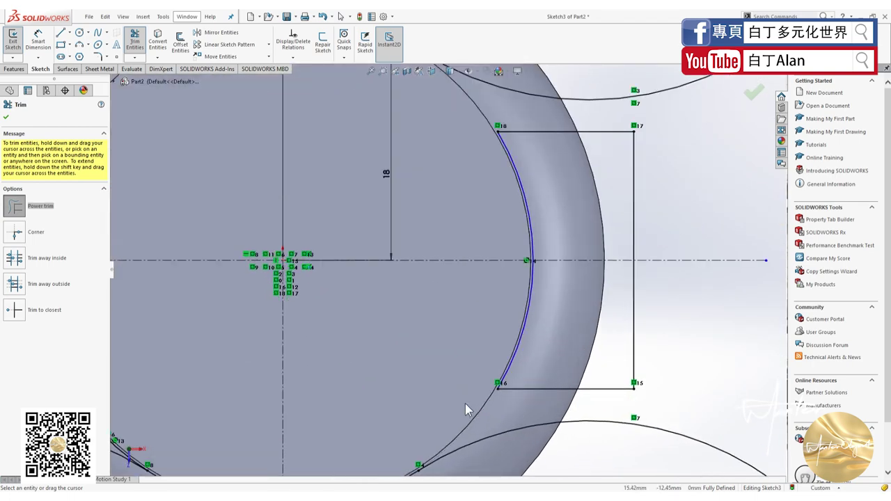
scroll(459, 362, up, 5)
scroll(235, 369, down, 3)
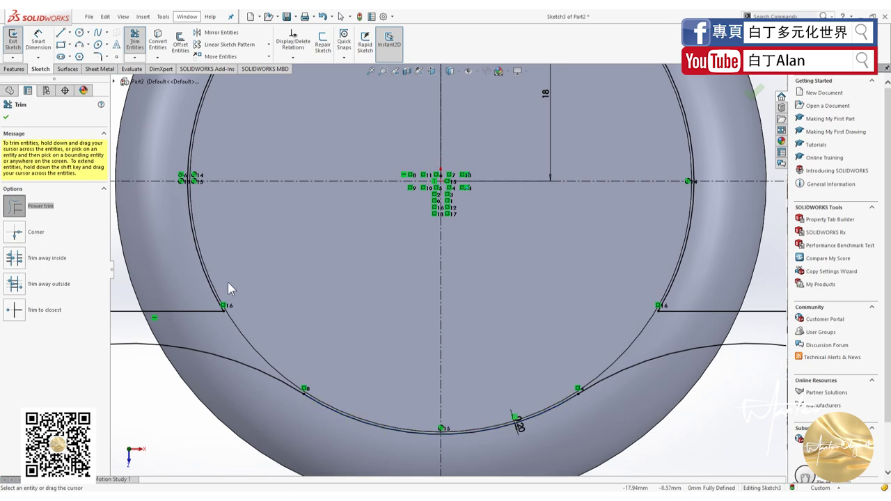
click(6, 118)
key(f)
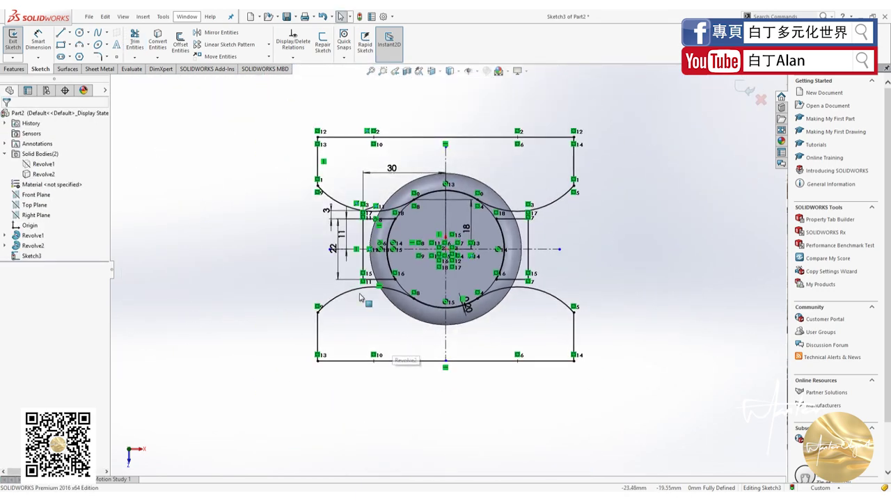
Step: Extrude-cut Sketch3 Through All - Both to create Cut-Extrude1 with four lugs
click(23, 70)
click(141, 42)
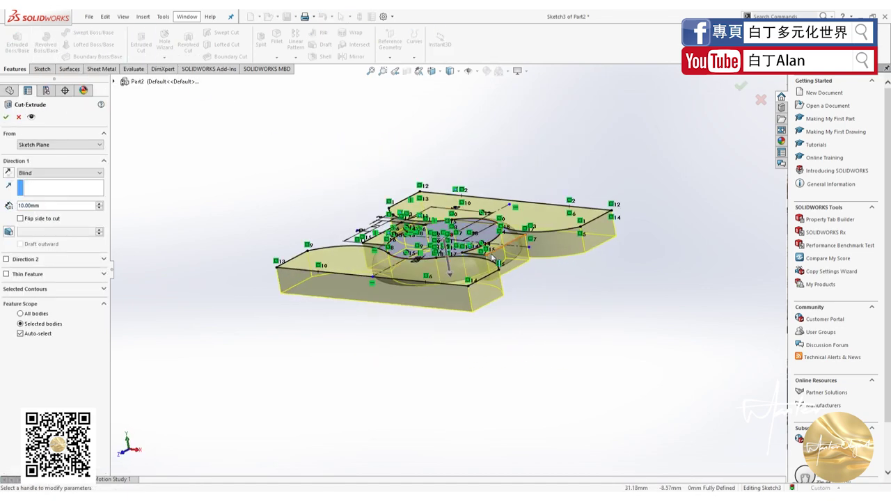
scroll(492, 257, down, 2)
scroll(494, 261, down, 2)
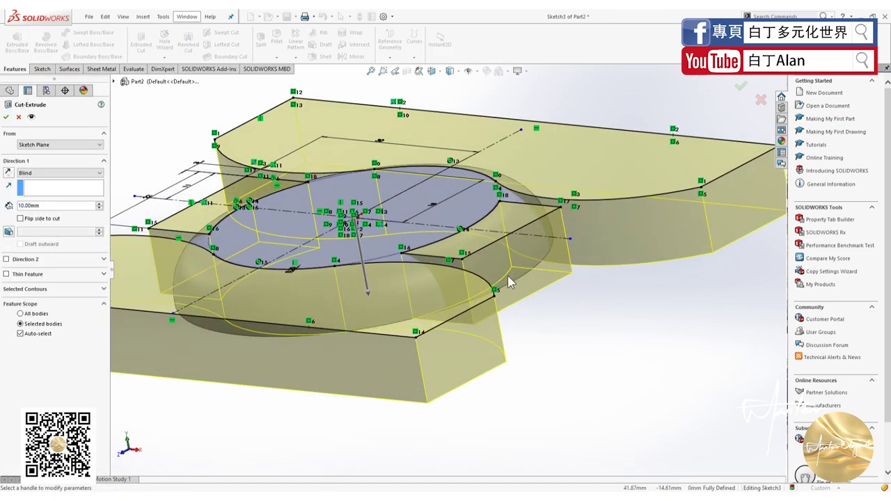
click(50, 147)
click(52, 154)
click(53, 173)
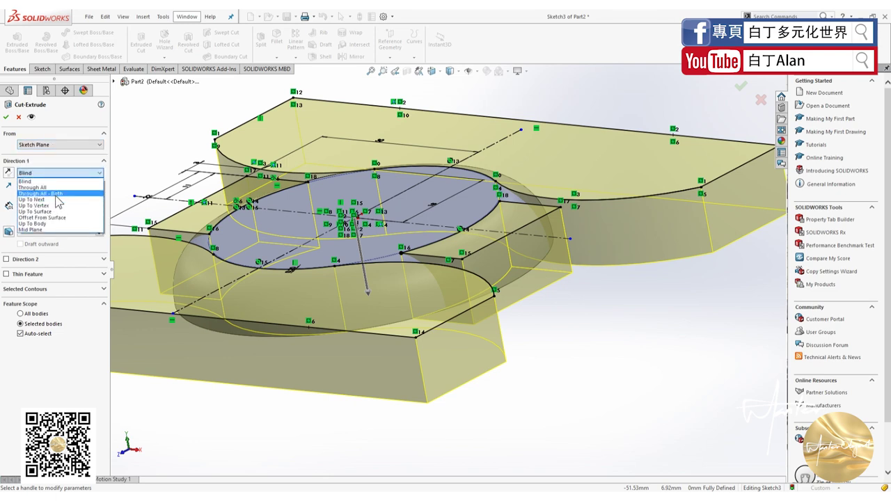
click(56, 194)
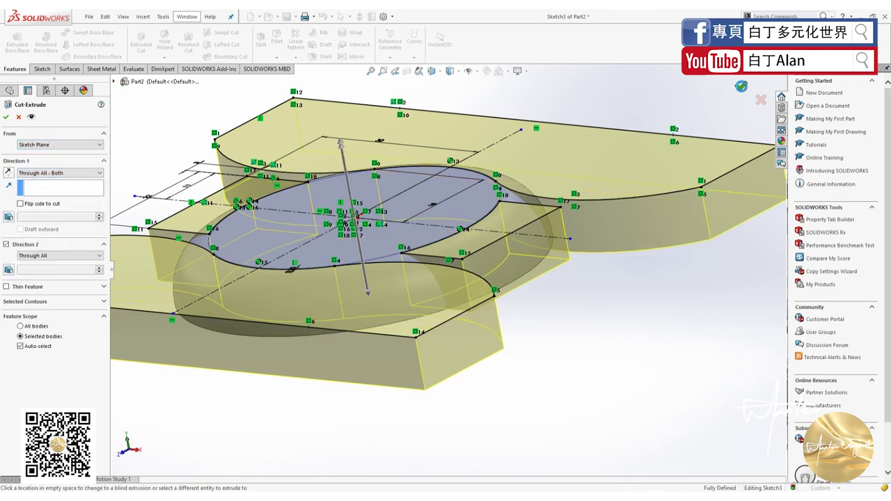
click(741, 86)
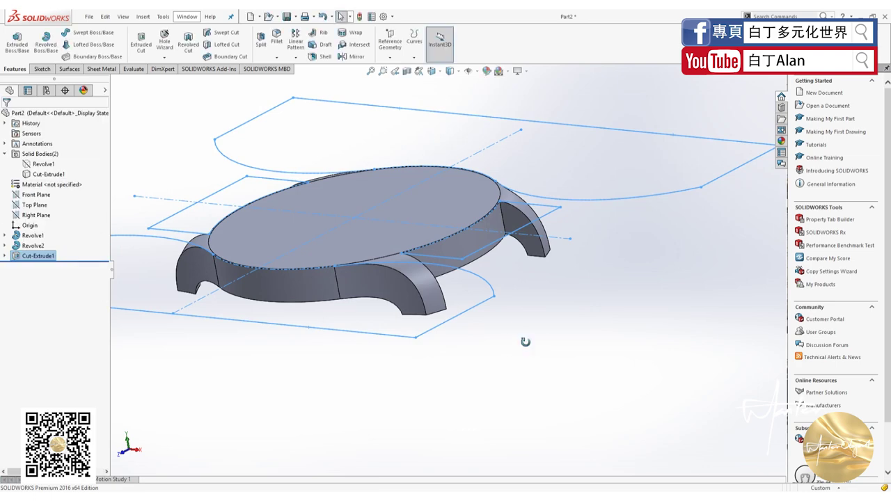
Step: Orbit around the cut case to inspect it from the front and underside
middle_drag(526, 342, 364, 227)
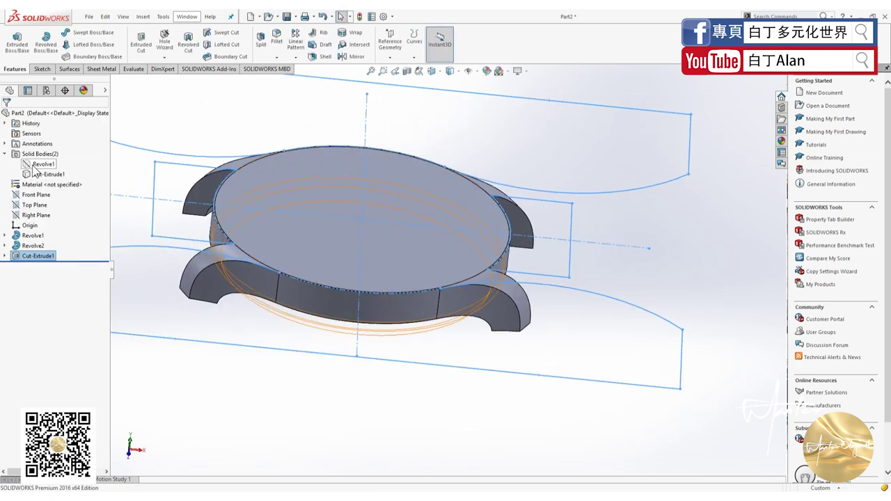
click(26, 165)
right_click(28, 164)
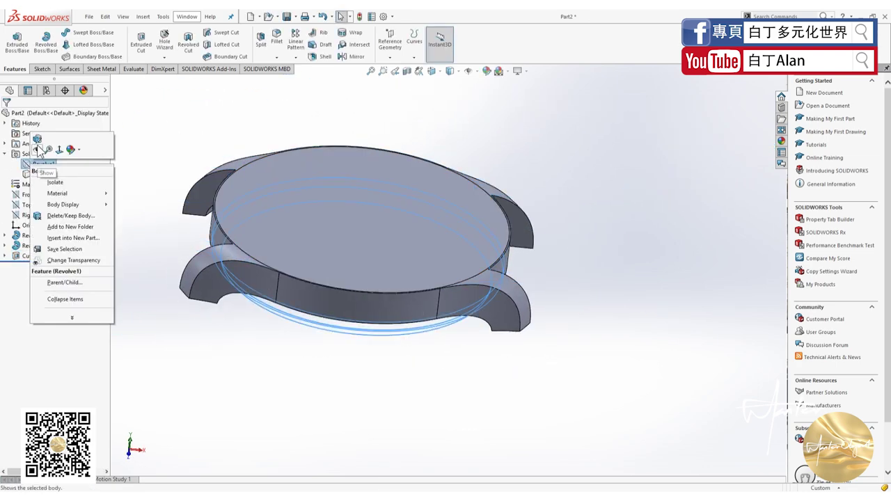
click(282, 410)
click(292, 421)
mouse_move(292, 421)
middle_down()
mouse_move(392, 307)
mouse_move(389, 205)
middle_up()
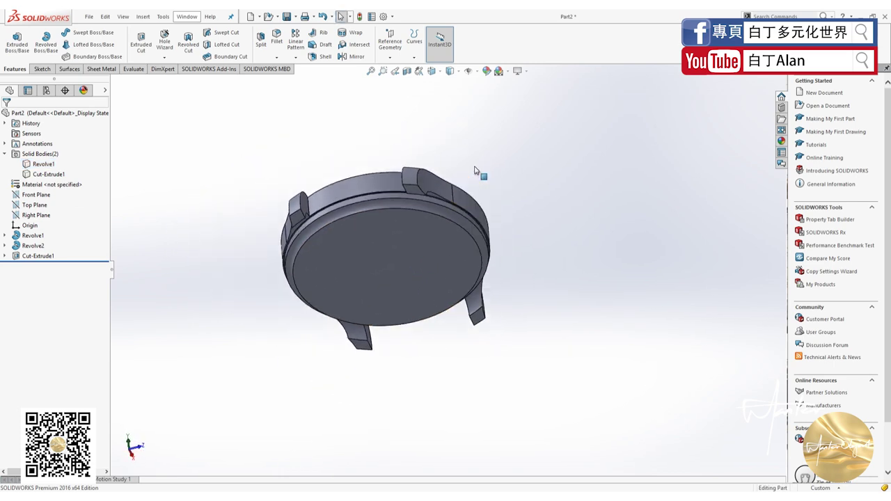
scroll(389, 205, down, 3)
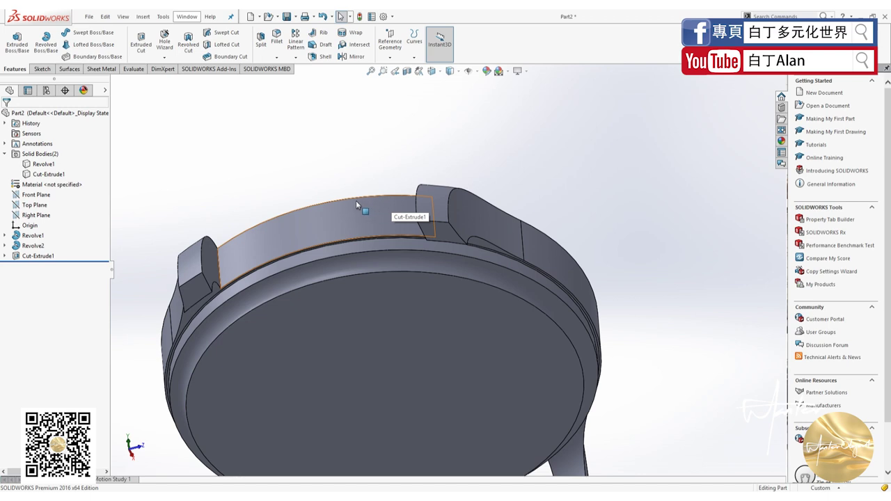
scroll(348, 202, up, 2)
scroll(358, 258, up, 2)
scroll(376, 268, down, 2)
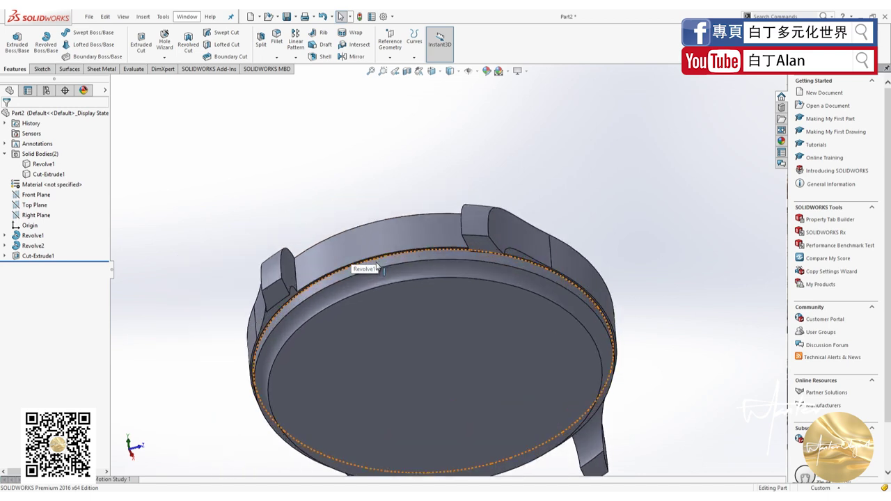
Step: Tilt the view to look down on the case and select the Right Plane
mouse_move(422, 274)
middle_down()
mouse_move(489, 201)
mouse_move(508, 230)
middle_up()
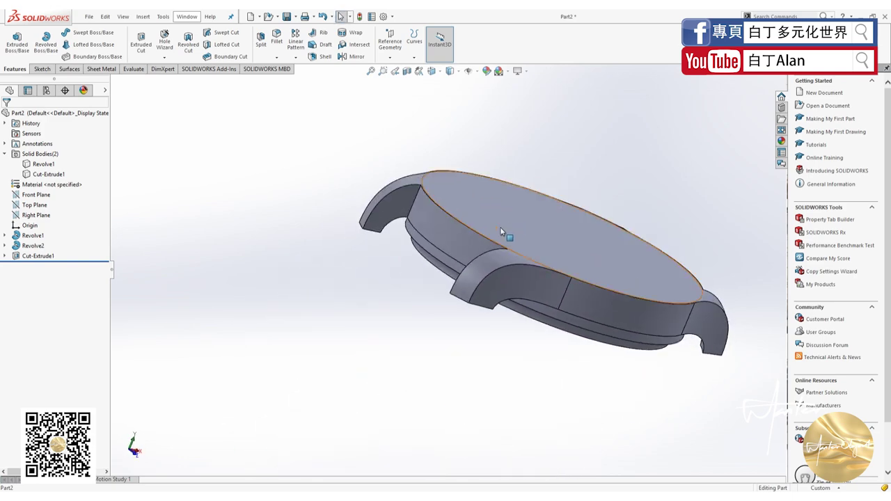
click(457, 235)
click(207, 259)
click(34, 204)
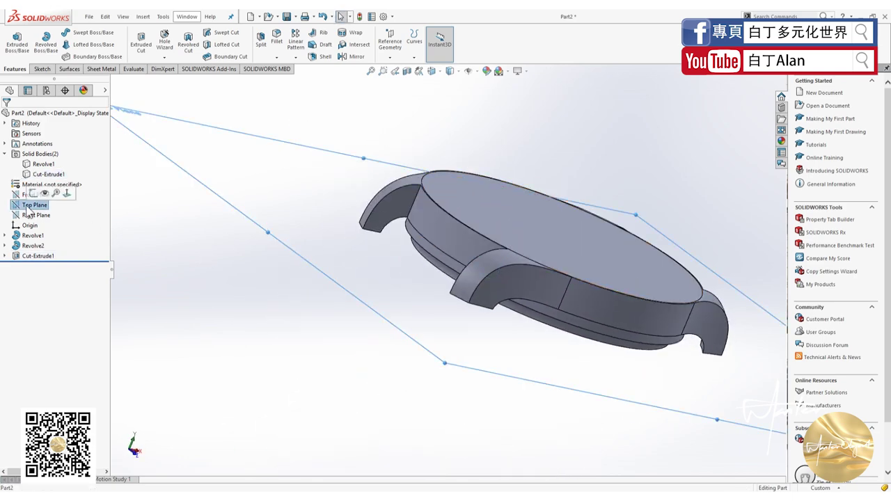
scroll(173, 281, up, 1)
mouse_move(171, 277)
middle_down()
mouse_move(529, 273)
mouse_move(478, 265)
middle_up()
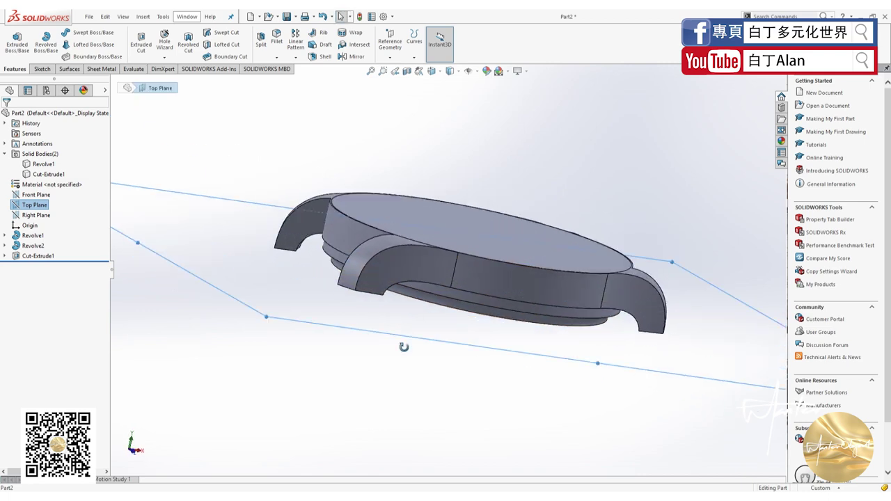
middle_drag(417, 316, 438, 273)
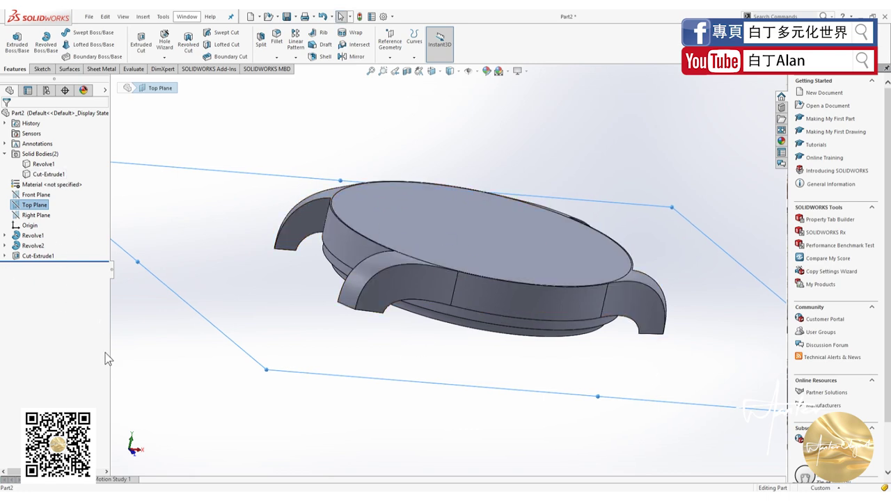
click(39, 216)
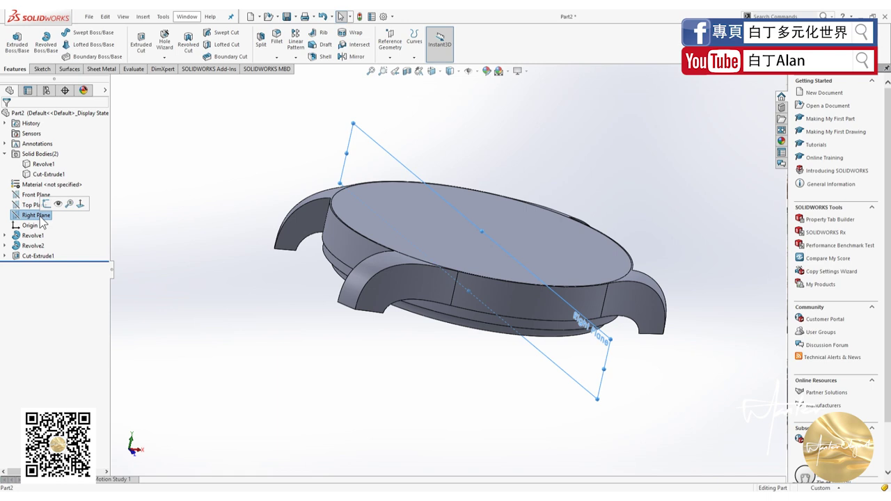
Step: Sketch a rectangle on the Right Plane sitting on the case's top edge
click(43, 69)
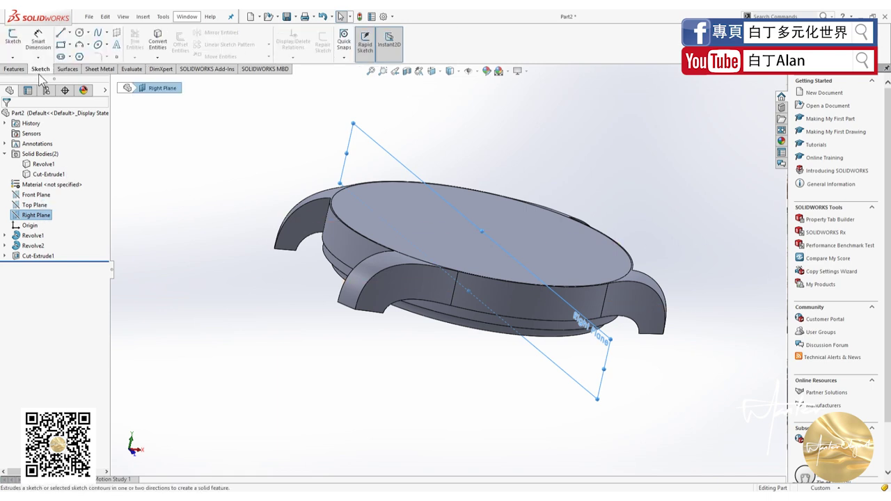
click(16, 48)
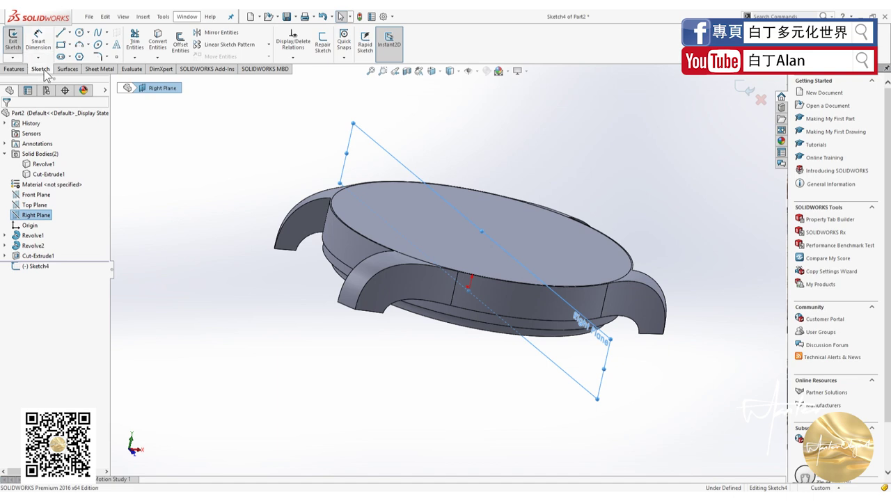
key(ctrl+8)
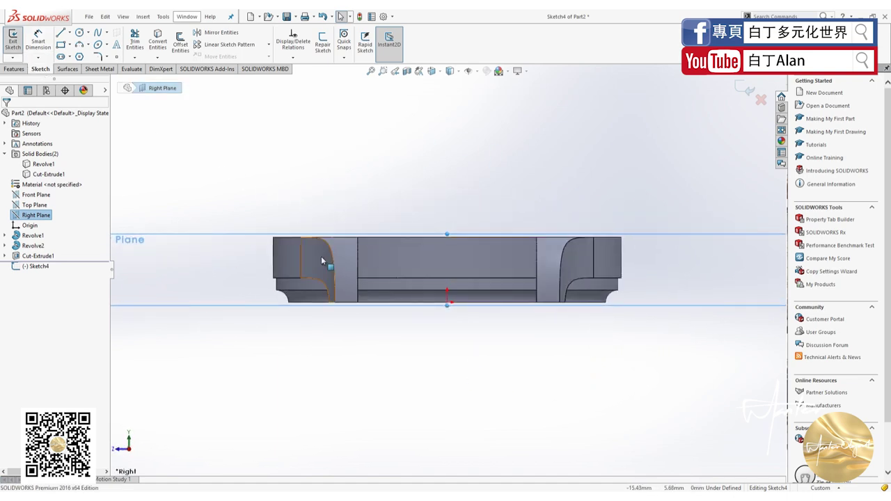
click(61, 33)
click(447, 237)
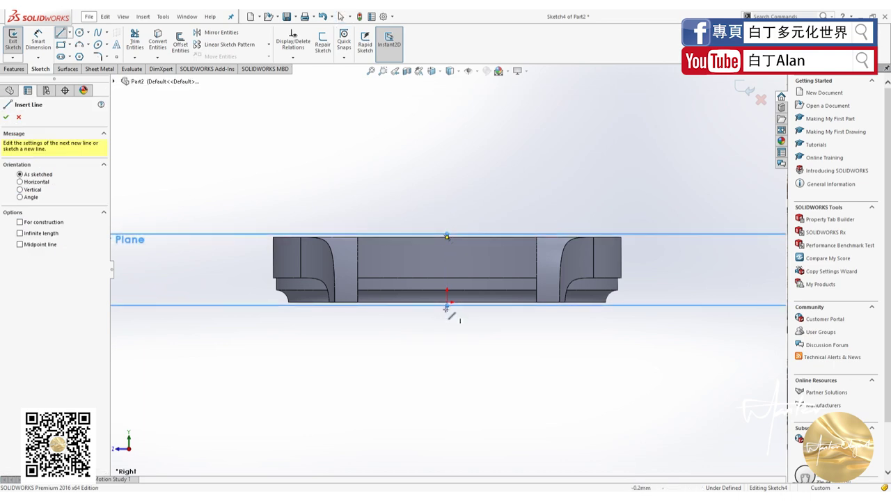
click(447, 237)
click(447, 207)
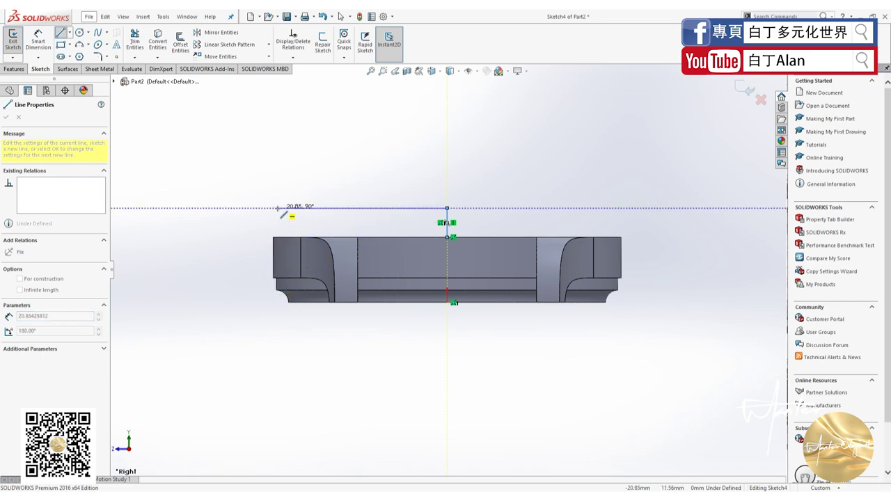
click(278, 207)
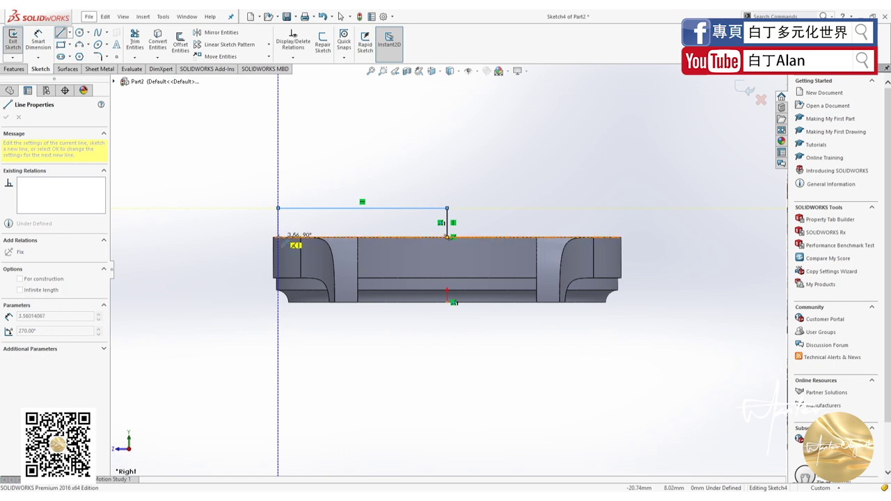
click(278, 236)
click(446, 236)
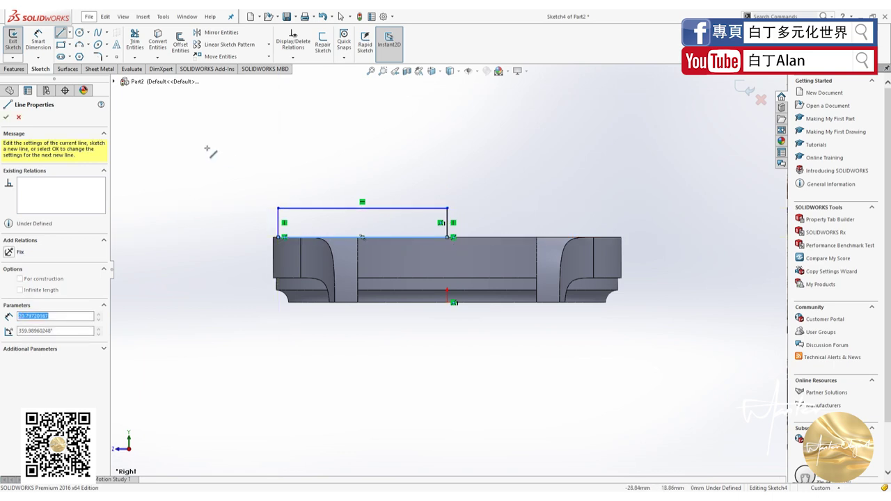
key(Escape)
key(Escape)
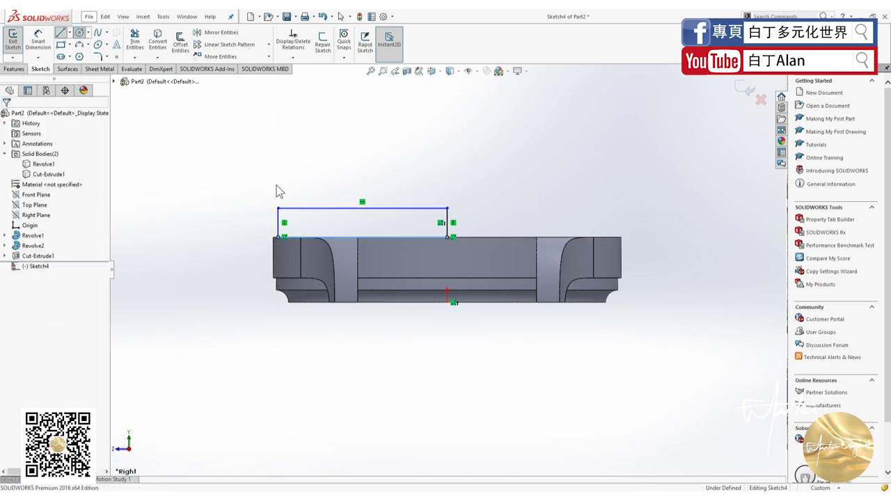
Step: Trim a circle at the rectangle's top-left corner into a small corner arc, deleting a helper circle
right_drag(276, 191, 277, 221)
click(278, 208)
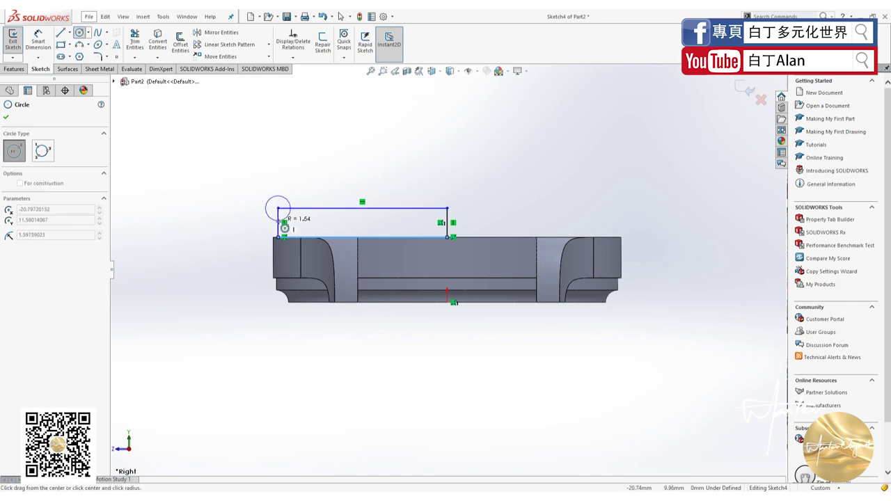
click(263, 198)
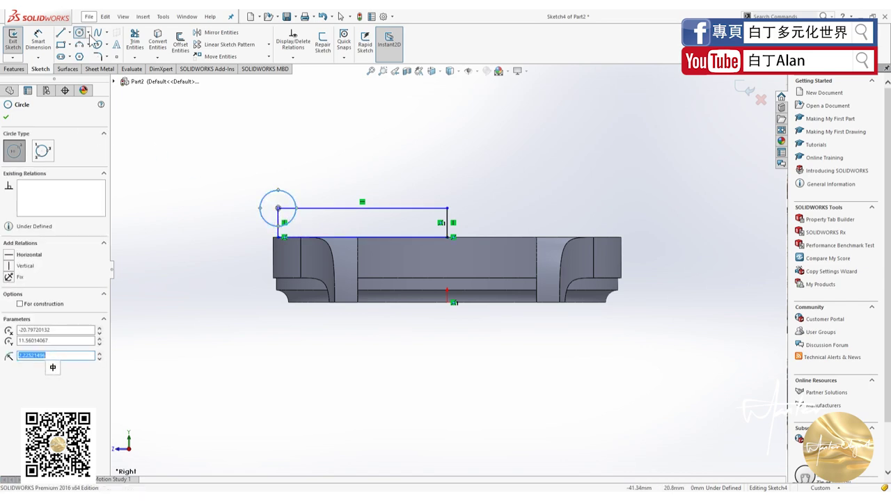
click(303, 185)
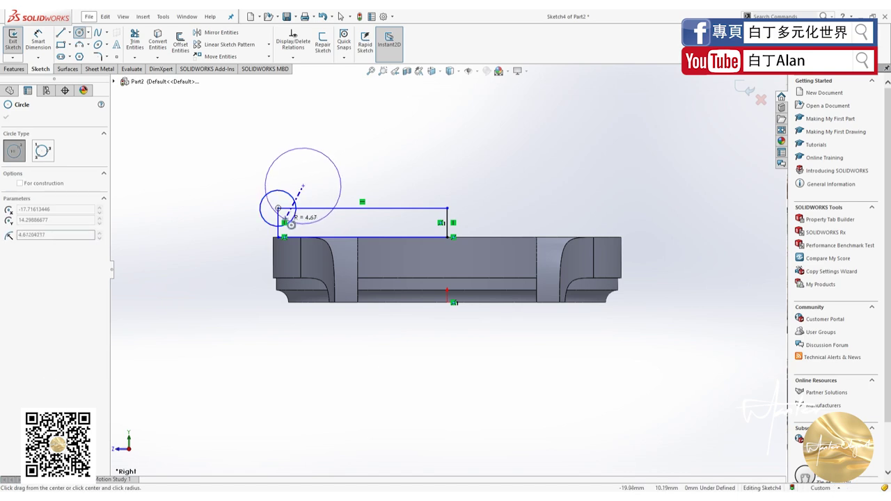
click(304, 165)
key(Escape)
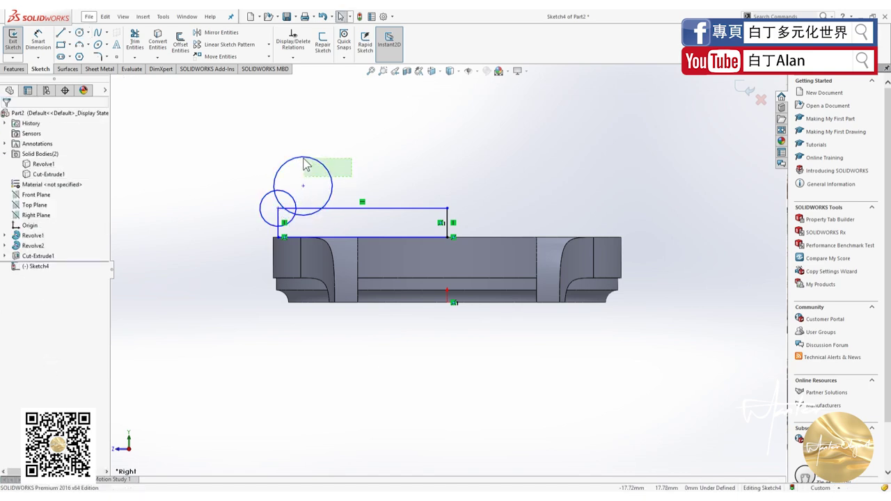
click(305, 158)
key(Delete)
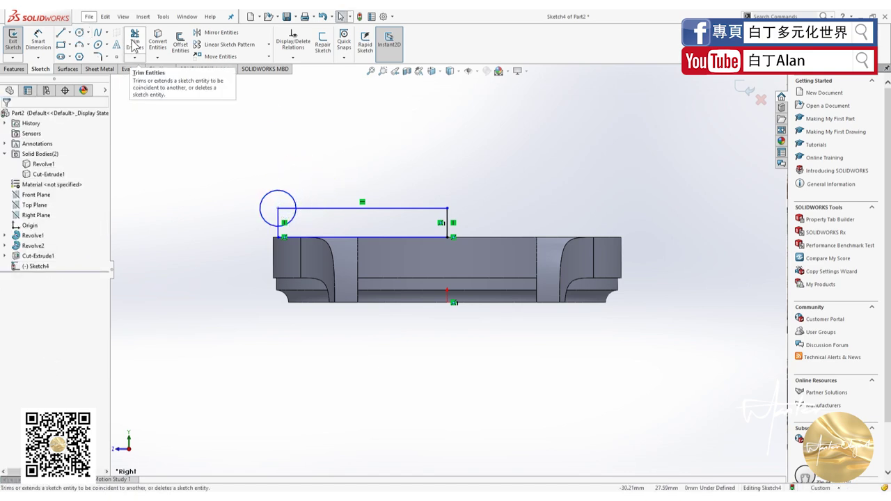
click(134, 42)
drag(299, 177, 283, 215)
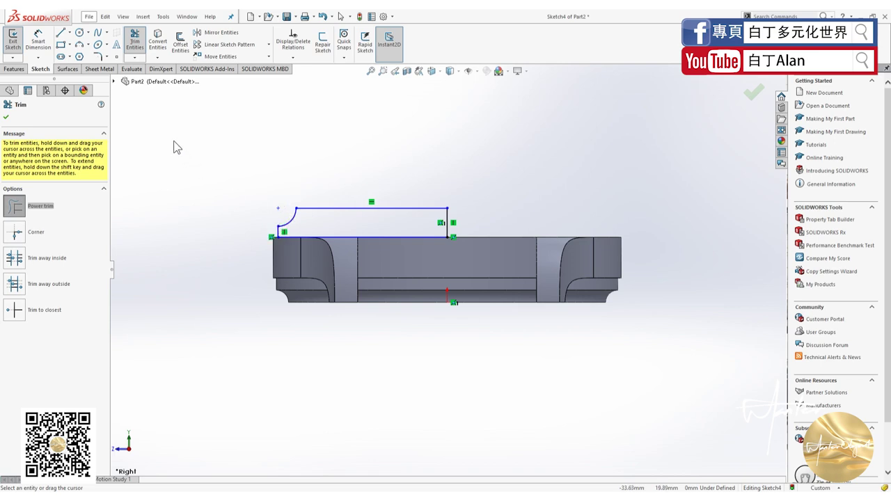
click(43, 34)
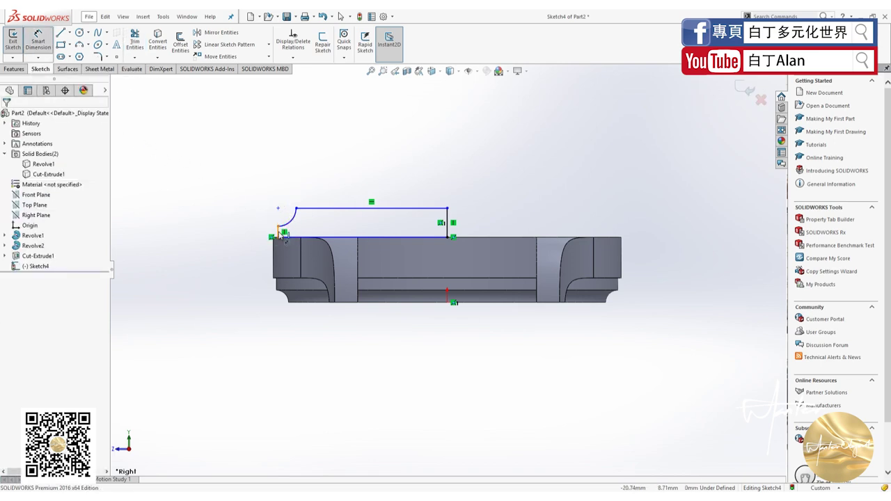
Step: Make the profile's short left line collinear with the case's left edge
key(Escape)
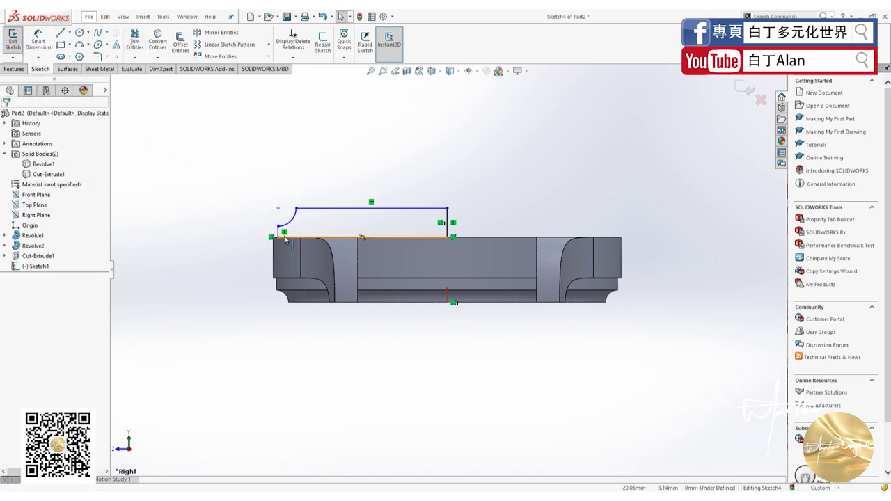
scroll(217, 198, down, 2)
scroll(373, 239, up, 4)
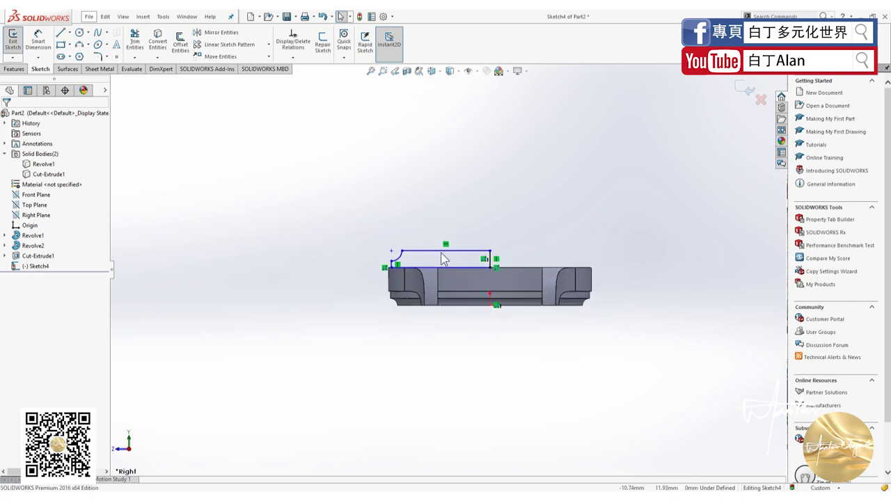
scroll(446, 268, down, 3)
scroll(478, 277, down, 3)
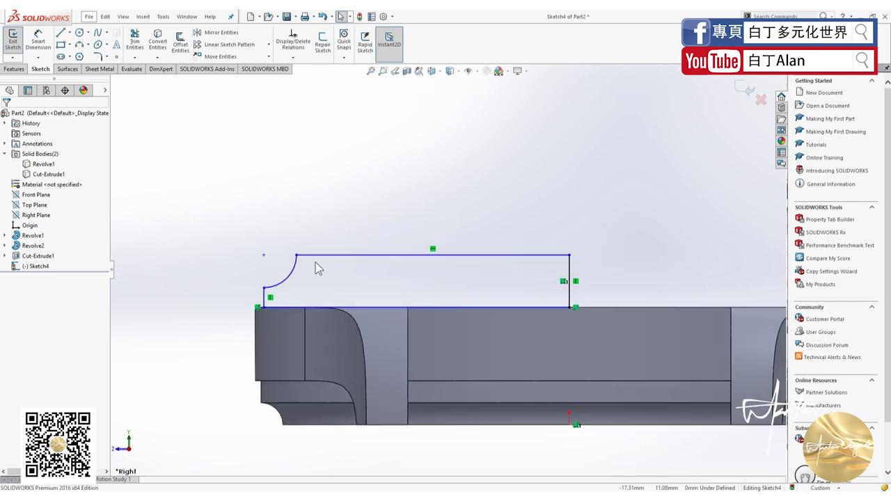
click(264, 296)
ctrl+click(261, 394)
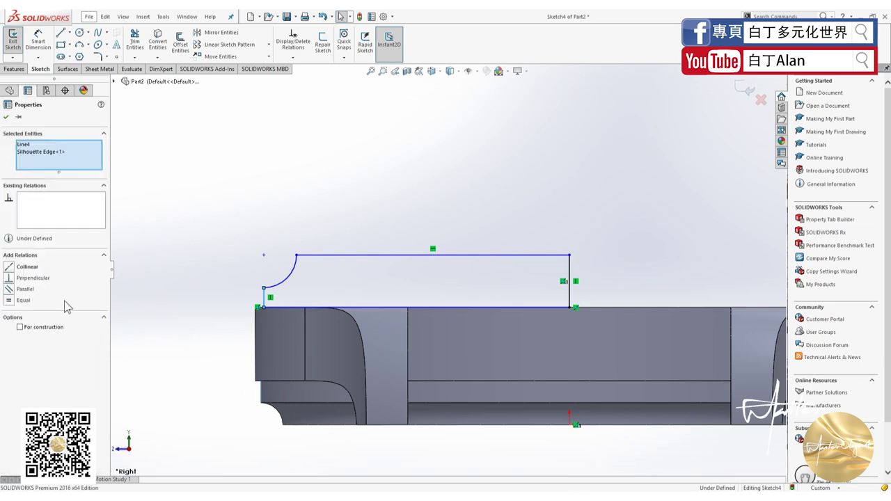
click(11, 268)
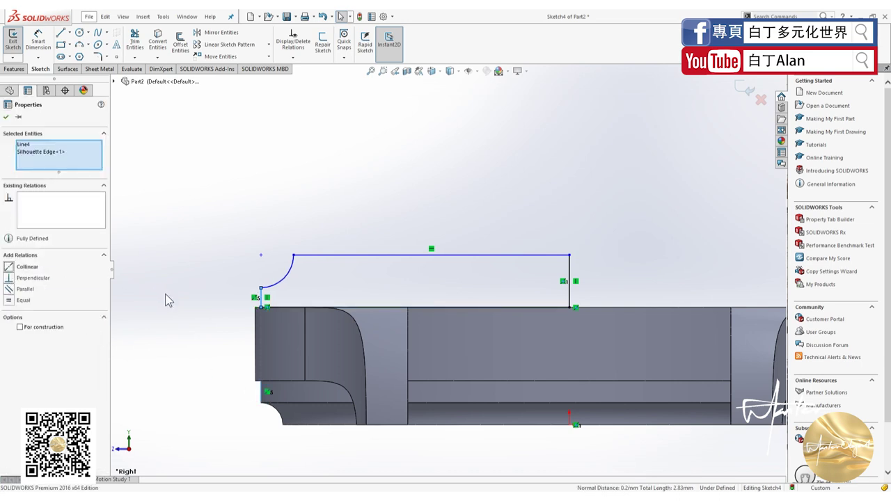
key(Escape)
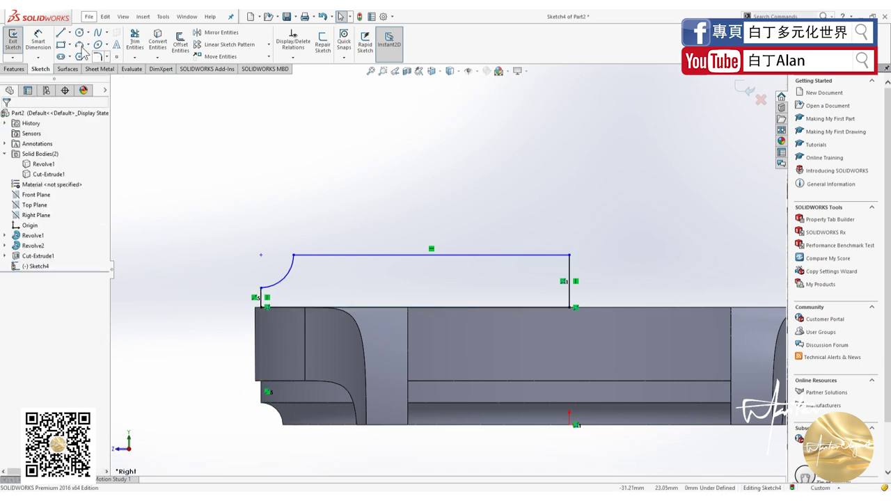
Step: Dimension the corner arc to R1.5 and the right vertical line to 3
click(39, 41)
click(290, 270)
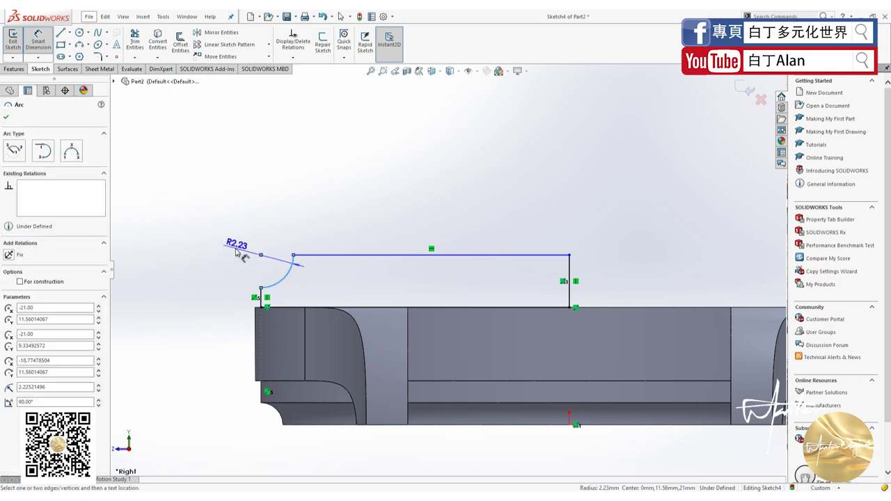
click(238, 249)
text(1.5)
key(Return)
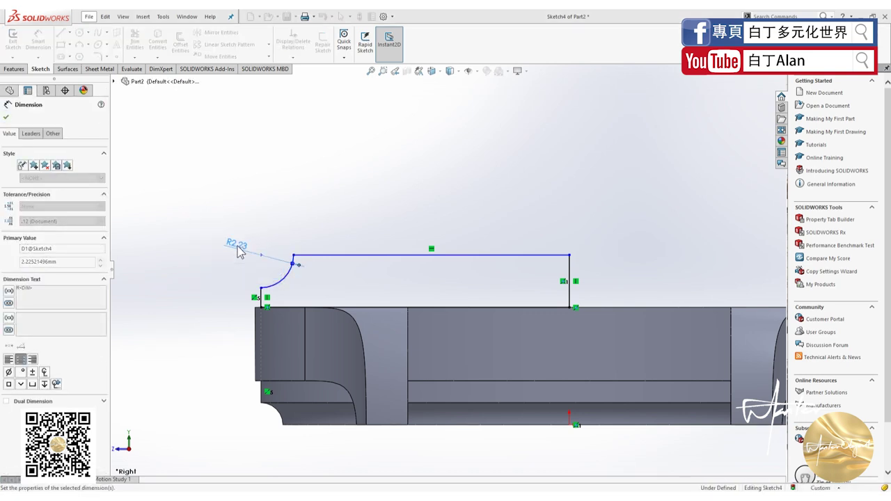
click(570, 289)
click(579, 278)
text(386998)
key(Return)
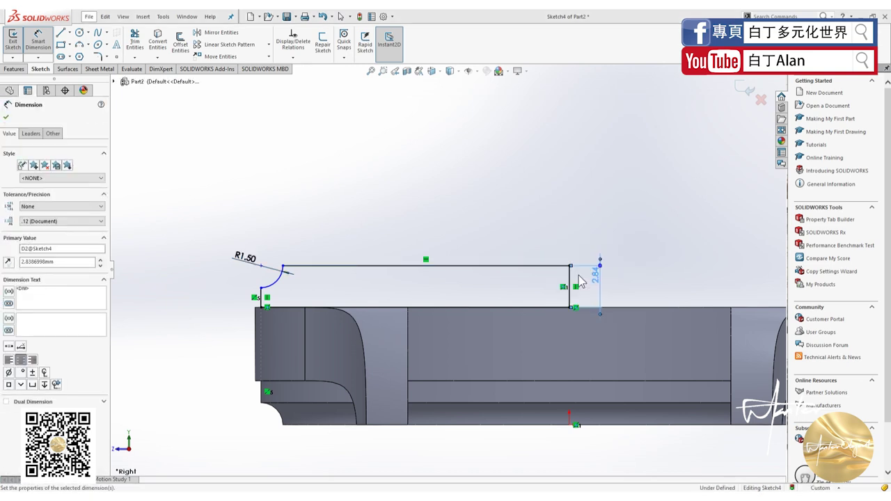
click(6, 119)
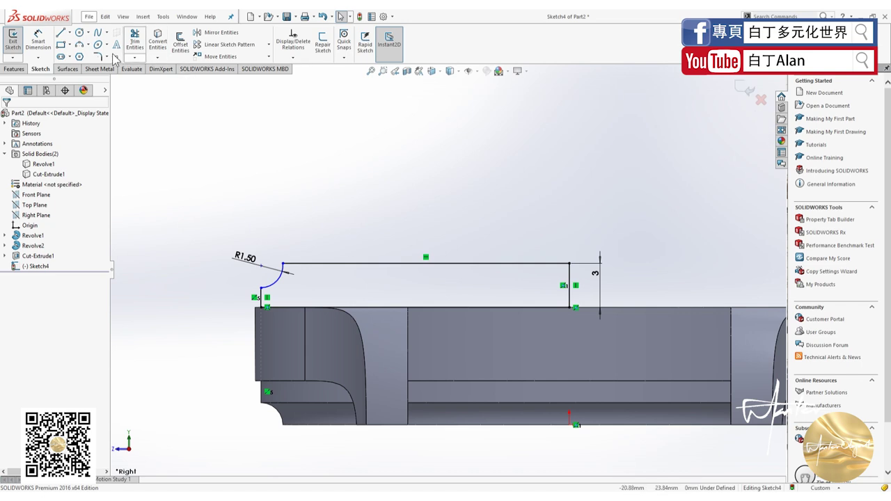
click(15, 69)
Step: Revolve Sketch4 360° around its right vertical line to create Revolve3
click(45, 43)
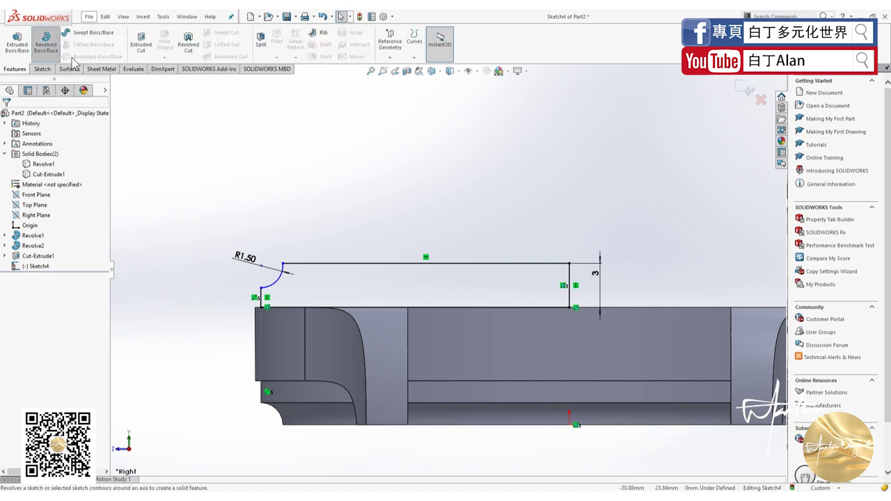
click(571, 277)
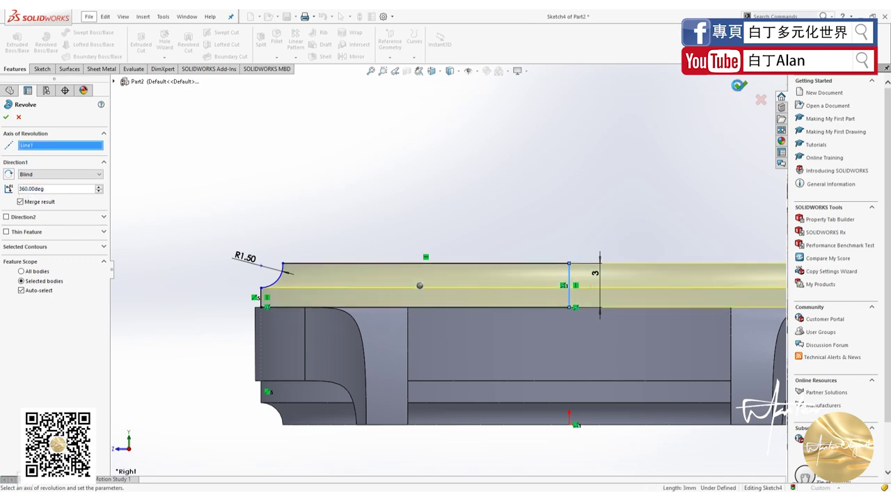
click(741, 86)
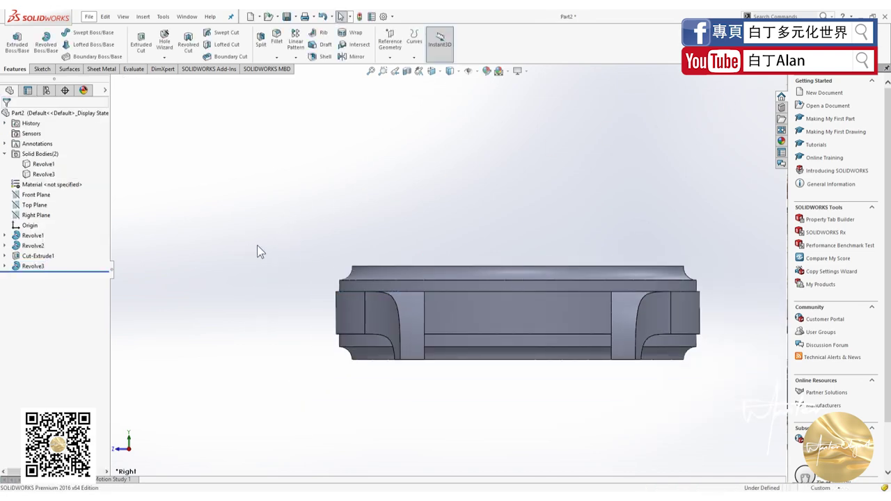
mouse_move(257, 249)
middle_down()
mouse_move(367, 415)
mouse_move(399, 124)
middle_up()
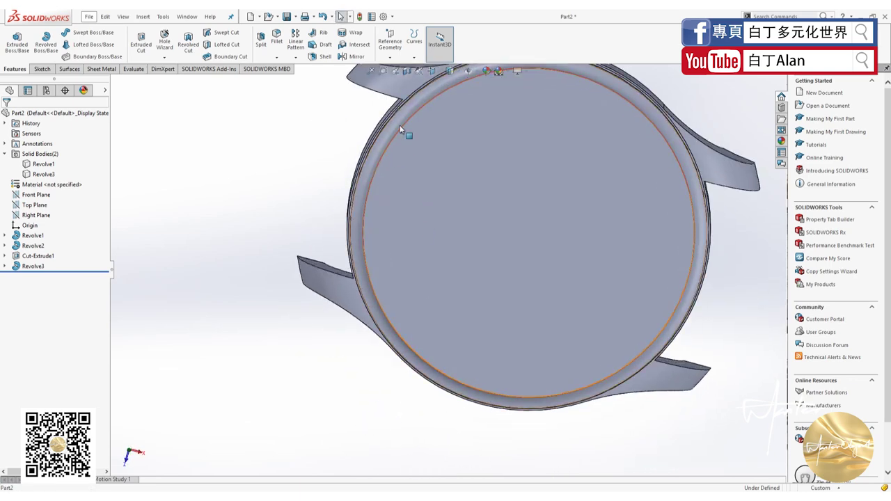
scroll(399, 124, down, 2)
scroll(398, 188, down, 2)
scroll(397, 258, down, 2)
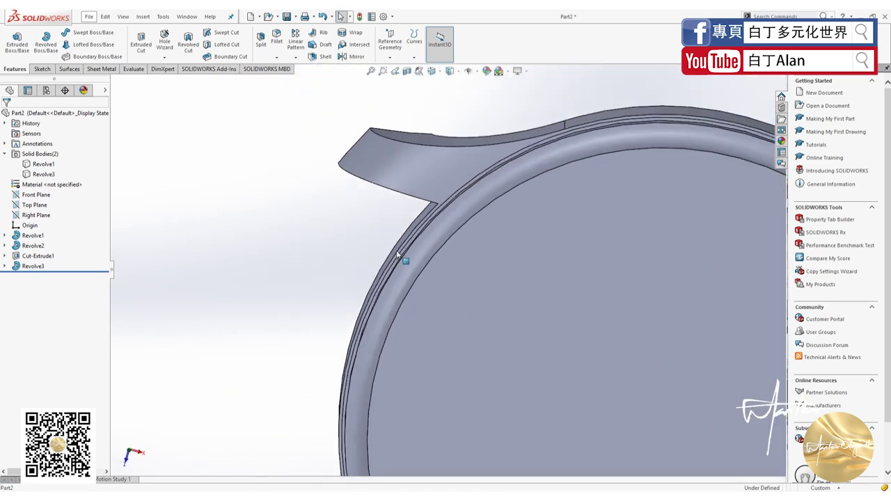
Step: Orbit and zoom around the new raised rim to inspect it from several angles
scroll(397, 255, up, 1)
scroll(397, 255, up, 3)
scroll(397, 257, up, 2)
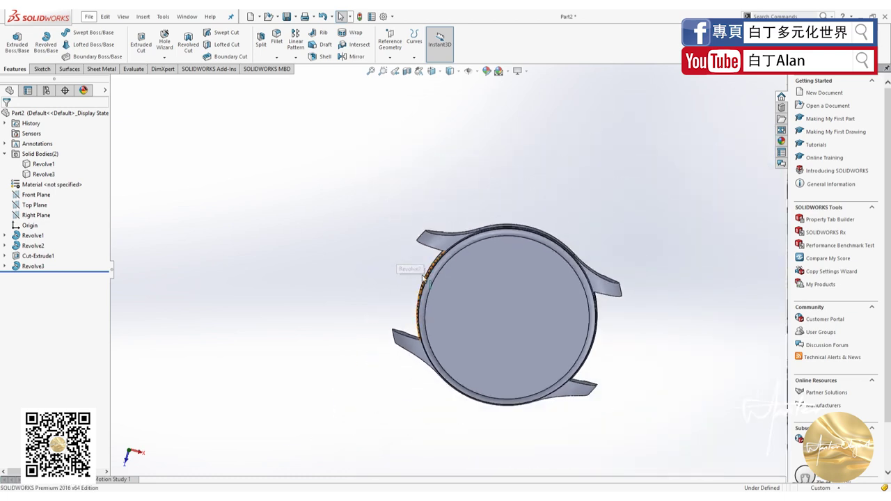
middle_drag(404, 272, 517, 249)
scroll(482, 248, down, 3)
scroll(482, 248, down, 2)
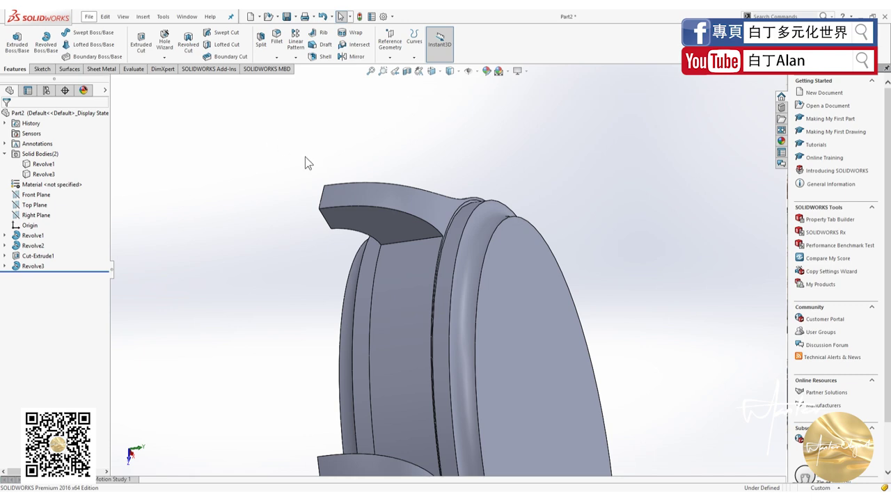
middle_drag(304, 156, 215, 137)
scroll(229, 181, up, 3)
middle_drag(247, 232, 308, 157)
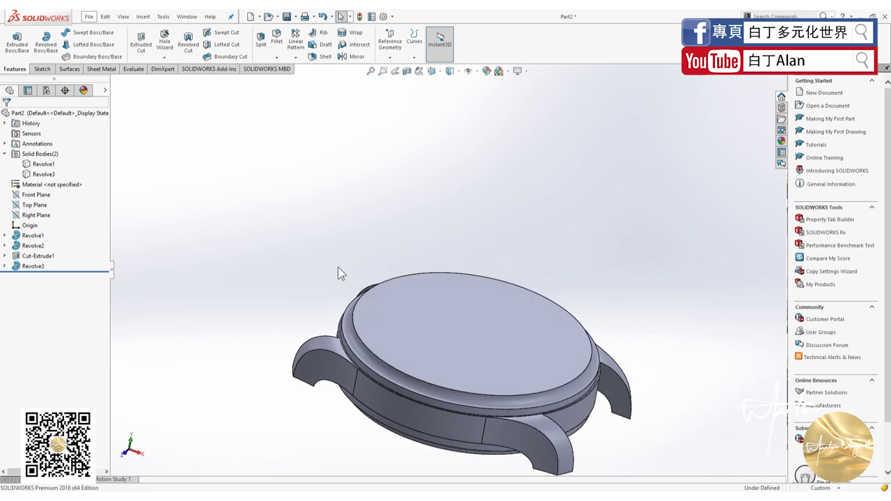
Step: Fillet the top rim edge of the case with a 0.1 mm radius
click(277, 43)
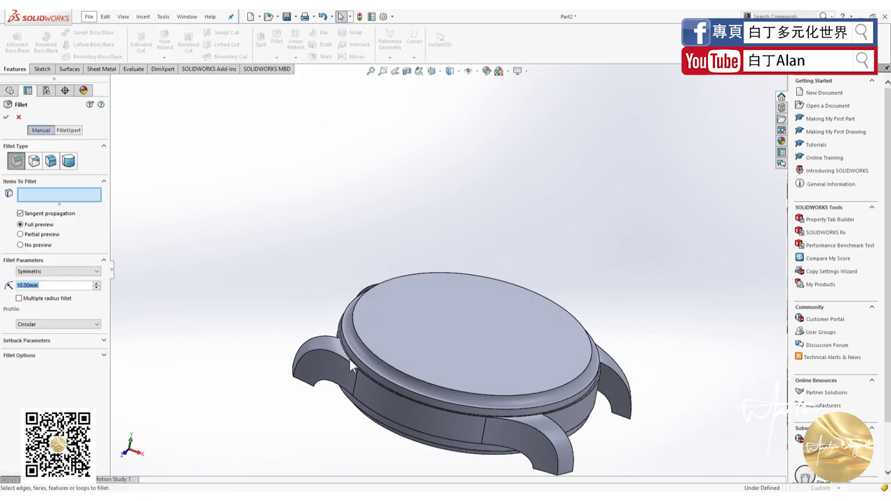
scroll(362, 352, down, 3)
click(384, 340)
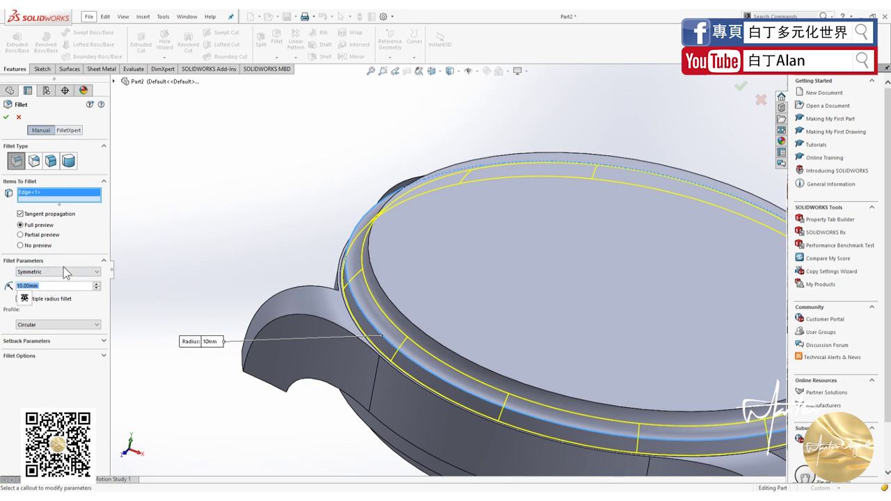
text(0.1)
key(Return)
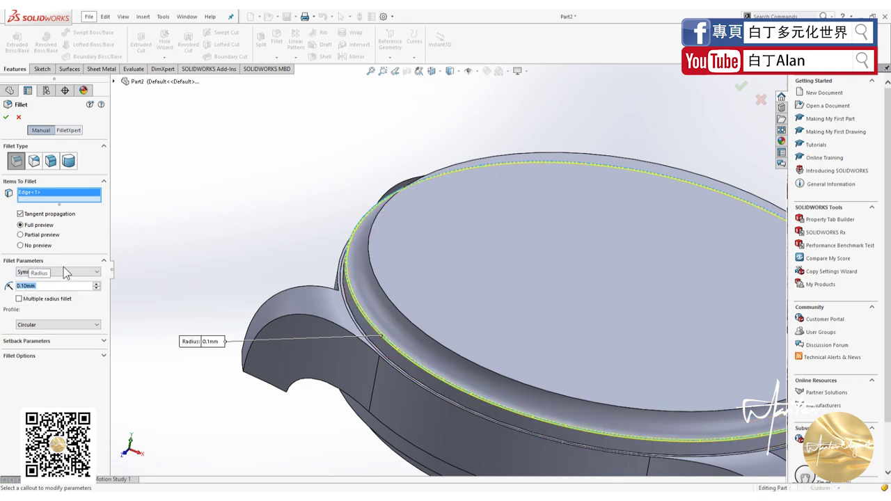
click(6, 118)
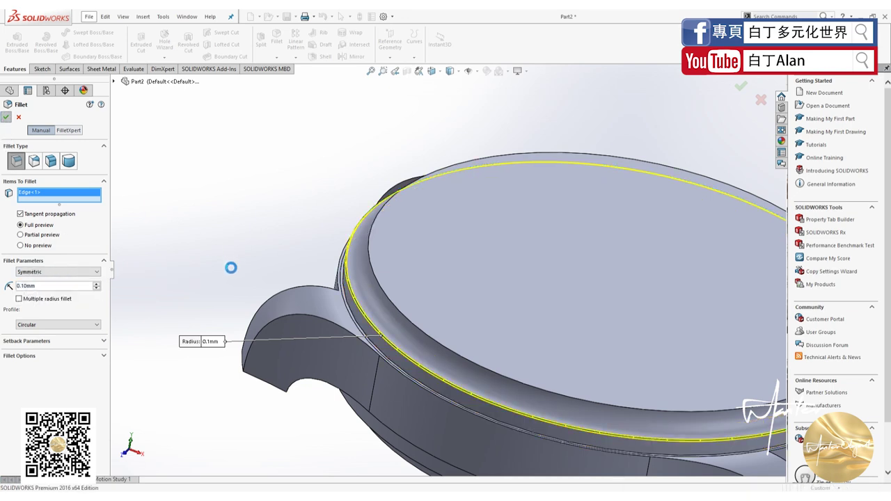
scroll(348, 296, down, 2)
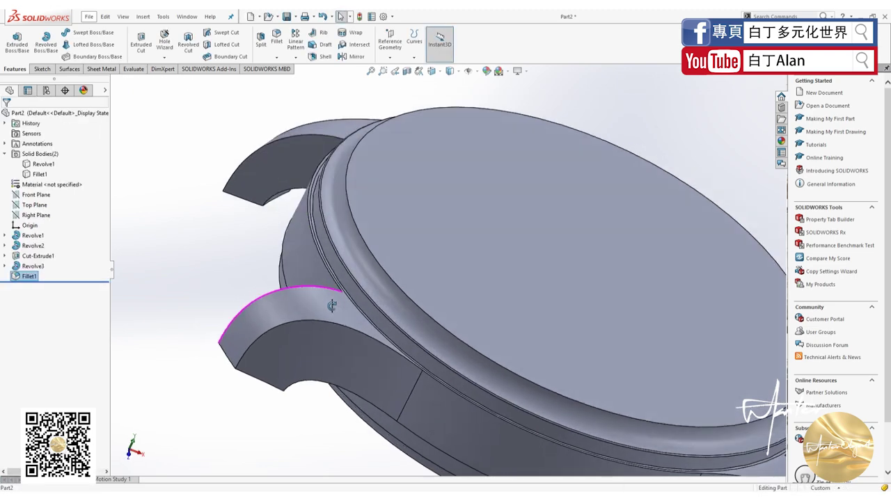
scroll(399, 306, down, 4)
scroll(359, 216, down, 2)
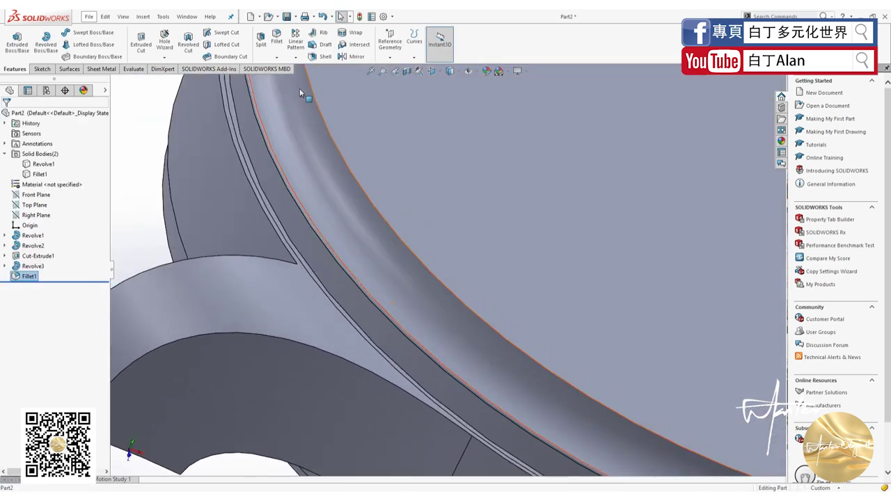
Step: Fillet the four lug-to-case joint edges with a 0.2 mm radius
click(277, 40)
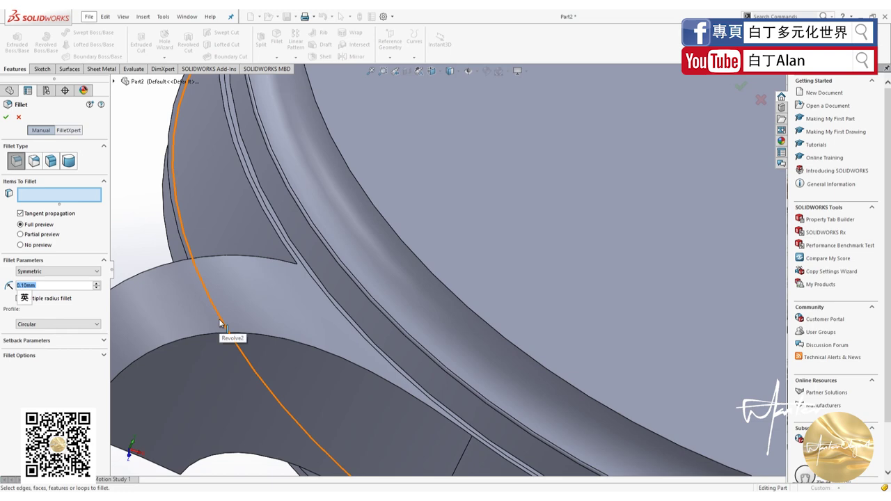
scroll(220, 330, up, 4)
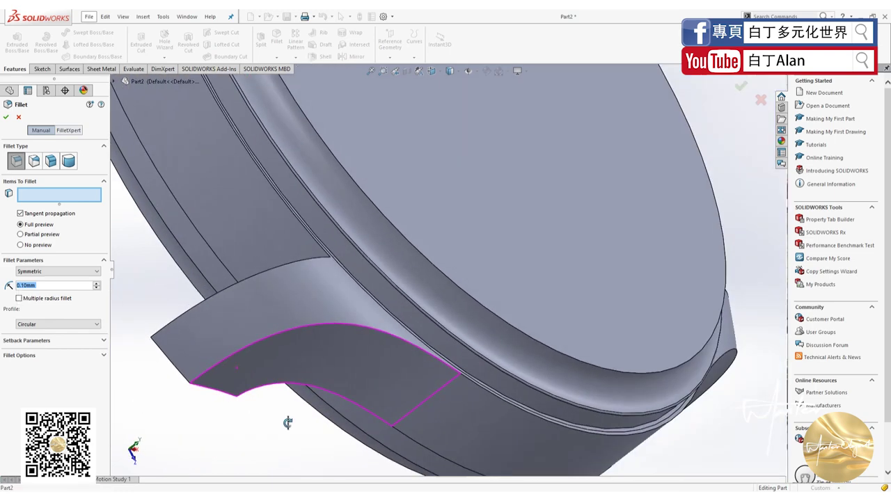
middle_drag(228, 357, 269, 252)
click(272, 260)
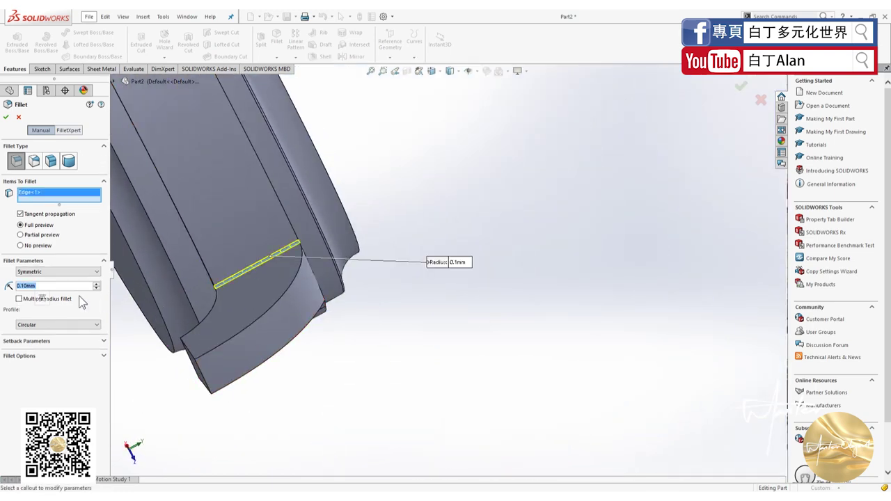
text(0.2)
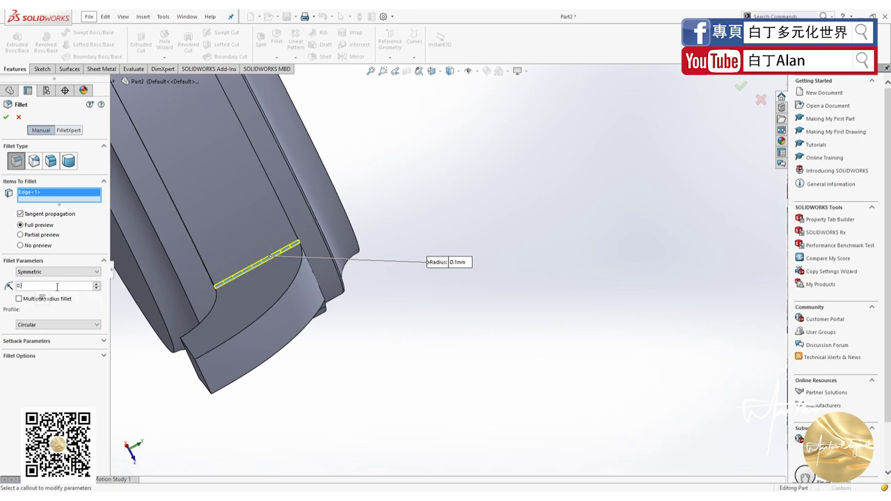
scroll(351, 229, up, 5)
middle_drag(351, 230, 272, 258)
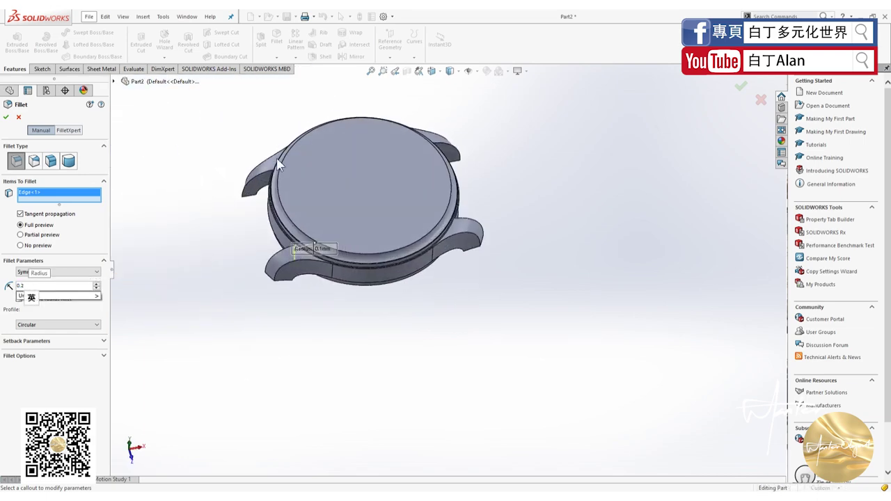
scroll(272, 257, down, 3)
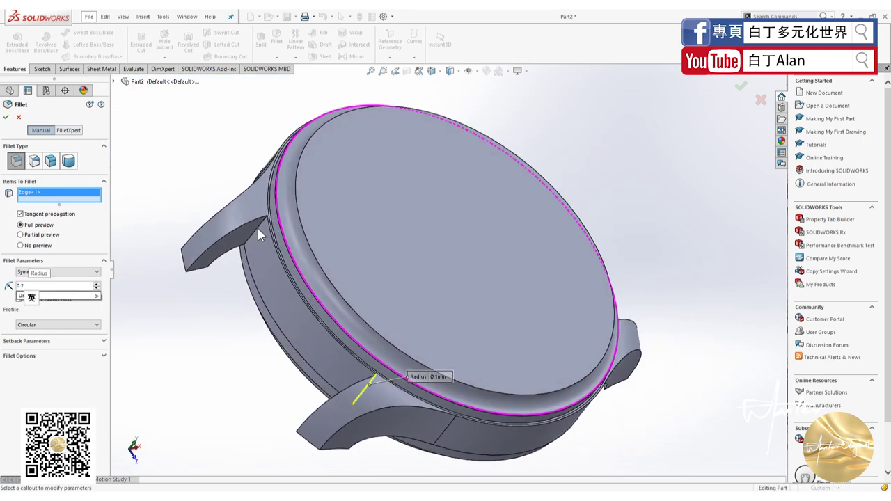
click(255, 236)
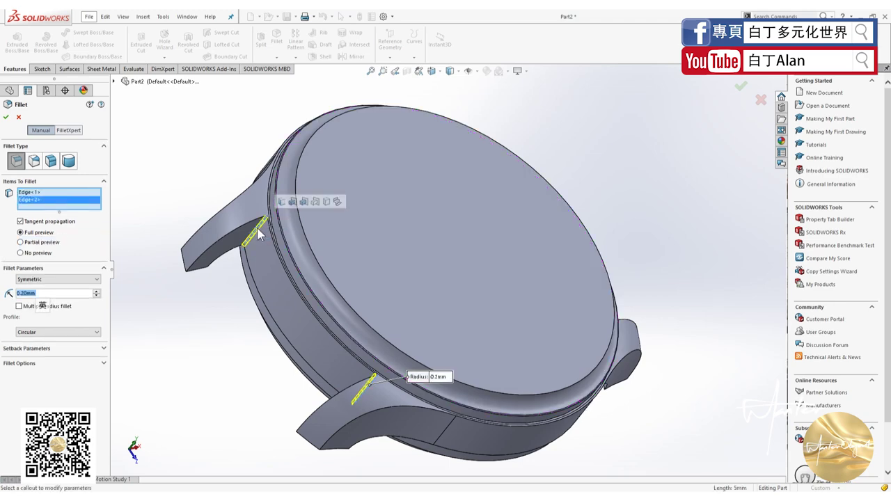
middle_drag(257, 228, 789, 217)
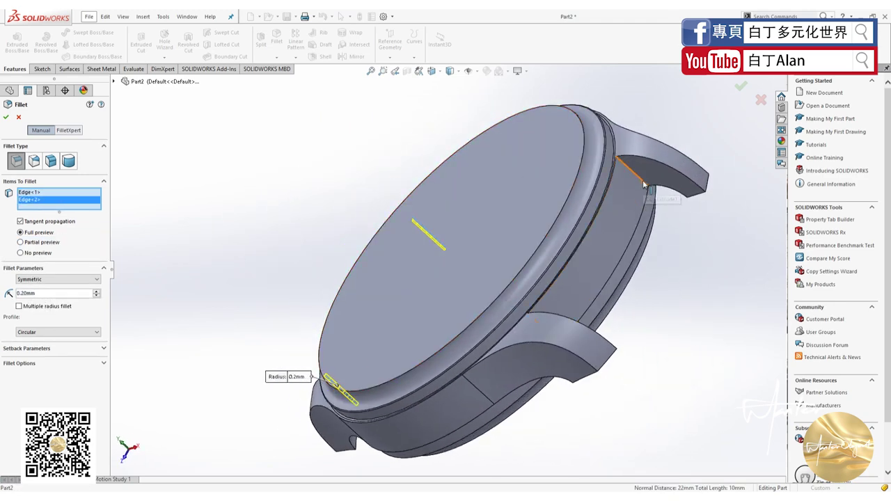
click(643, 184)
middle_drag(630, 193, 576, 313)
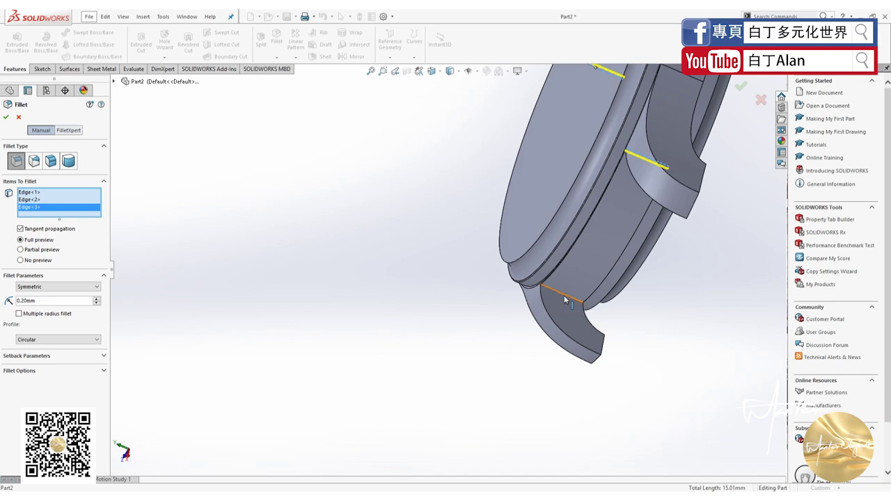
click(565, 300)
click(7, 118)
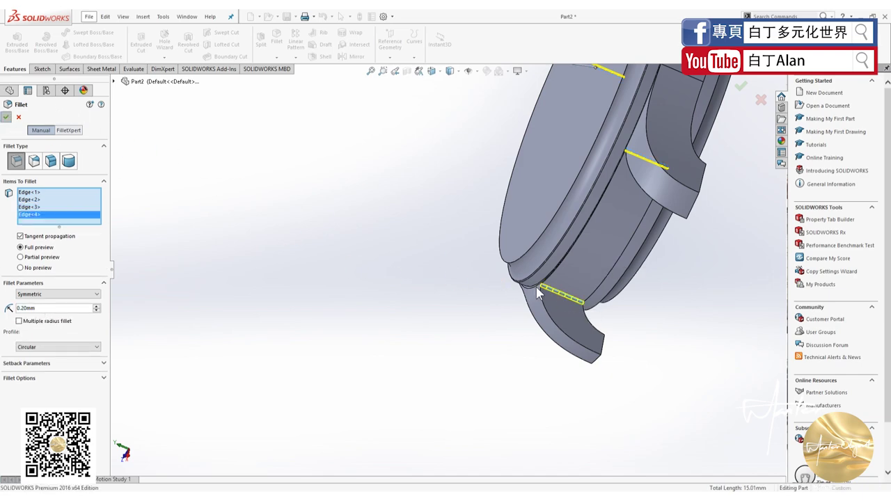
middle_drag(537, 293, 230, 251)
Step: Reopen Fillet1 for editing and add the lug's top face to it
scroll(227, 249, down, 3)
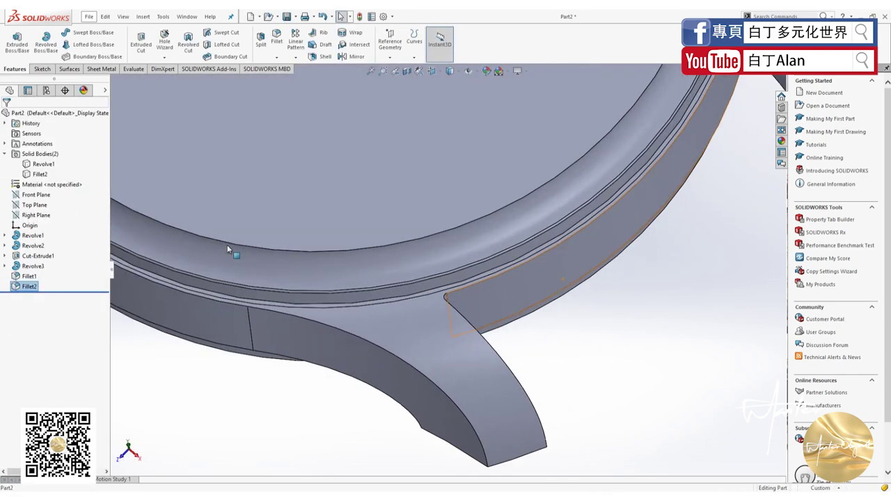
mouse_move(30, 276)
mouse_down()
mouse_move(44, 293)
mouse_move(37, 296)
mouse_up()
right_click(36, 286)
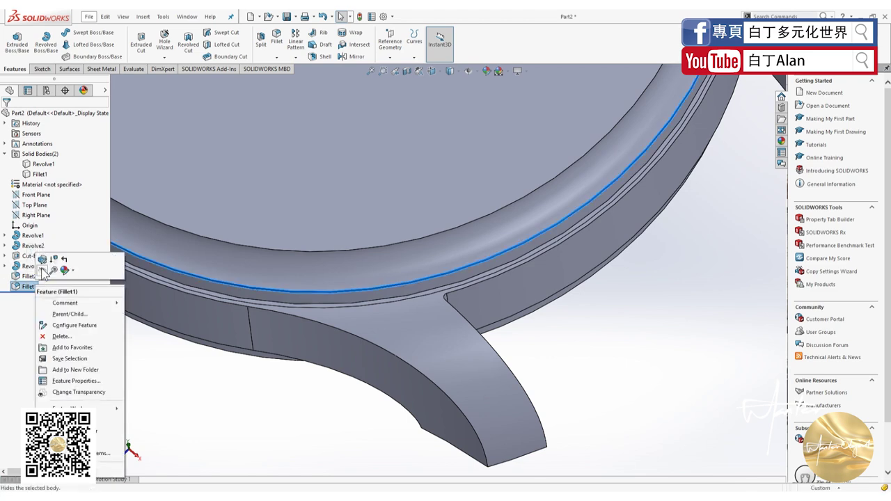
click(42, 259)
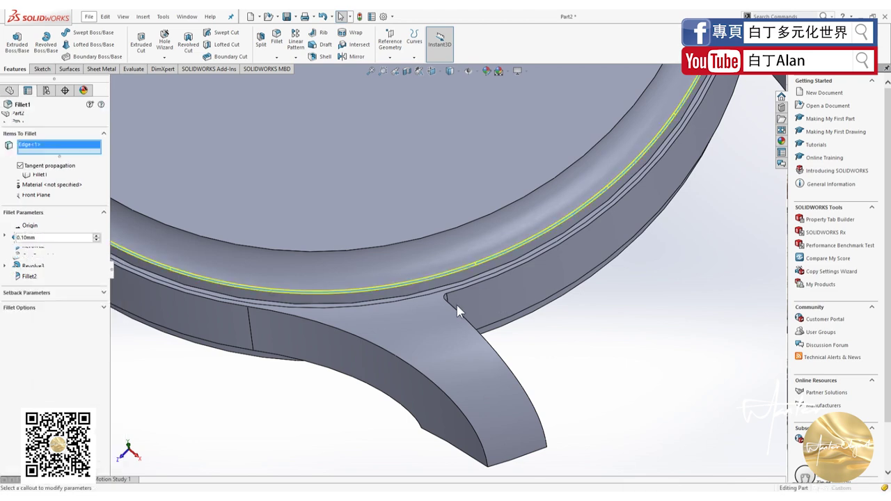
click(465, 327)
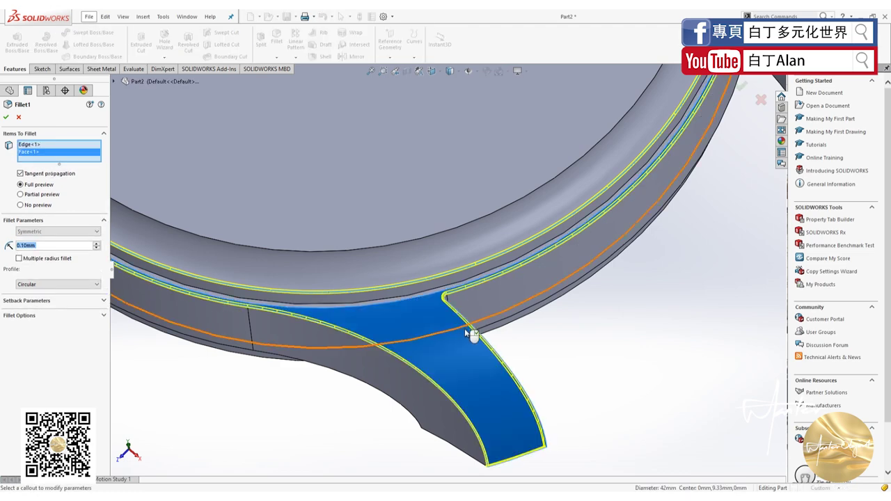
scroll(466, 331, up, 5)
scroll(446, 292, up, 3)
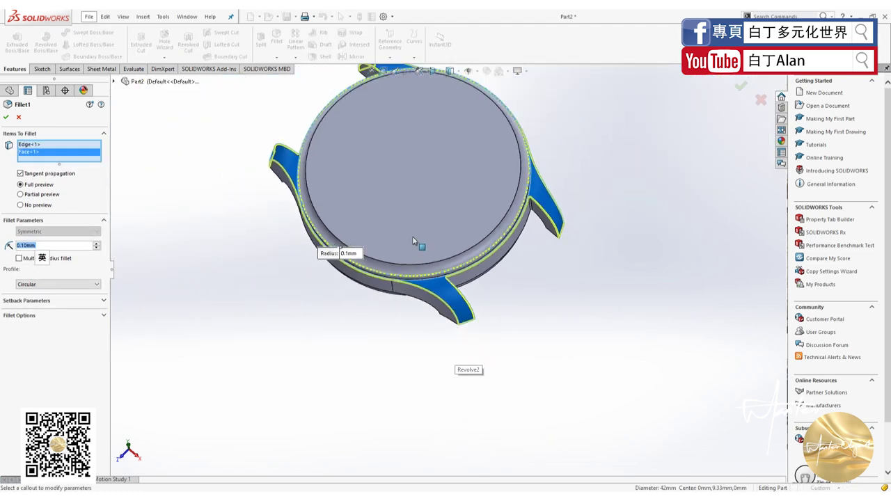
middle_drag(417, 243, 406, 203)
scroll(323, 241, down, 4)
scroll(322, 241, up, 3)
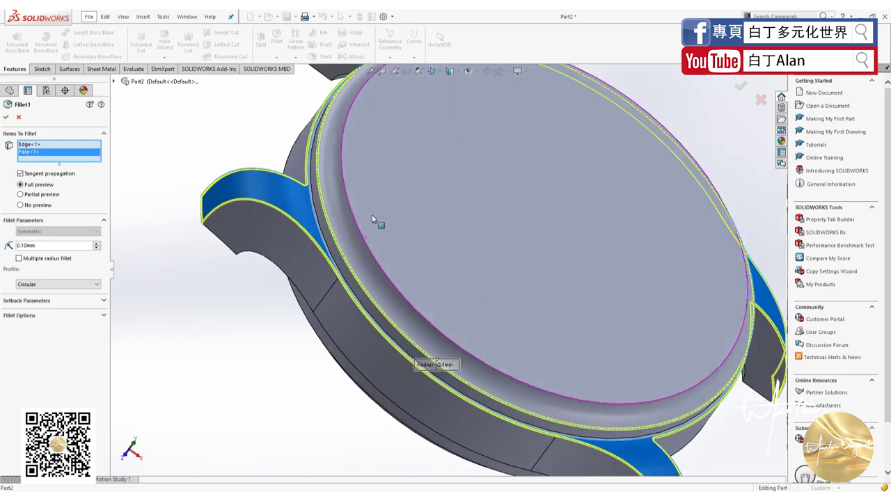
scroll(351, 218, down, 3)
Step: Add several rim edges, then cancel the edit after the multiple-bodies error
click(353, 222)
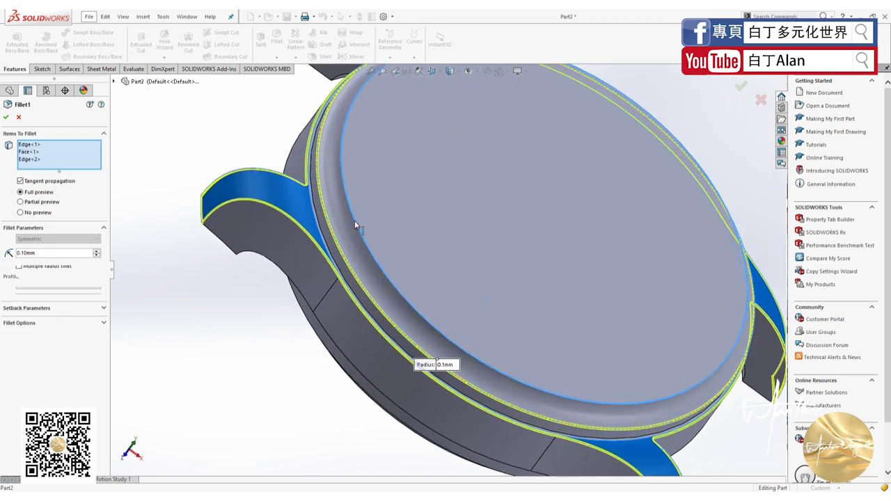
middle_drag(322, 271, 368, 204)
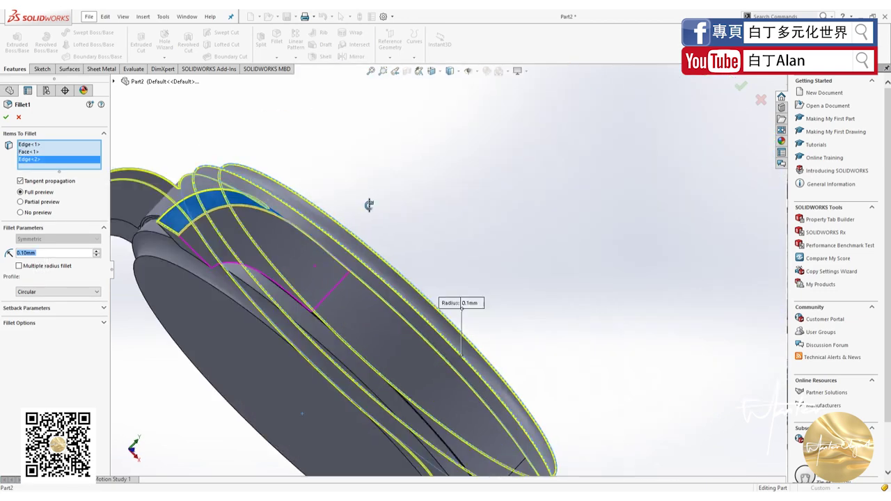
click(233, 267)
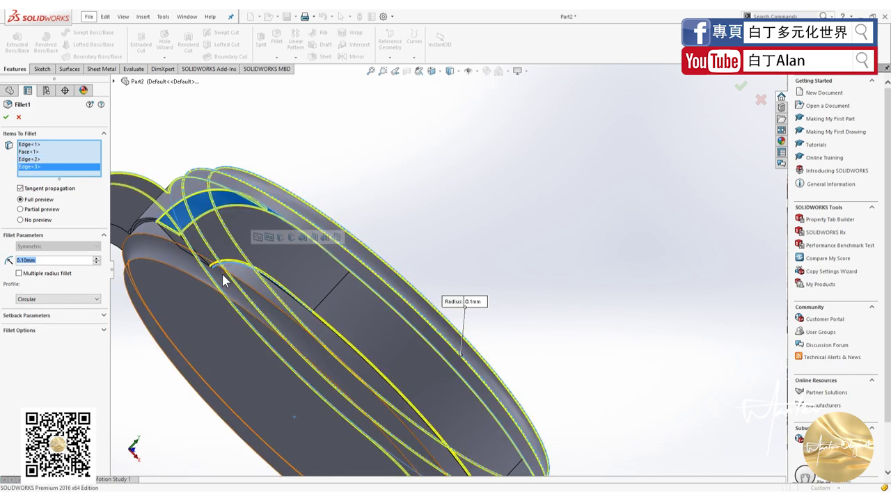
middle_drag(225, 278, 435, 250)
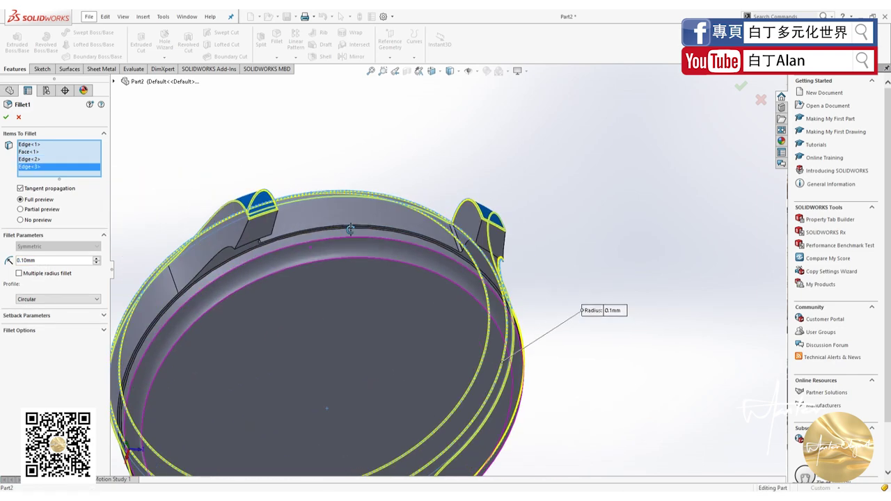
click(434, 250)
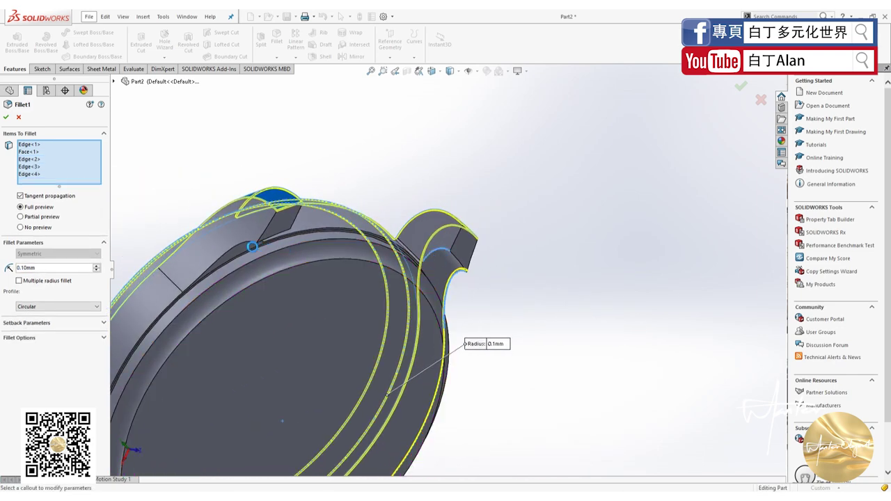
click(249, 250)
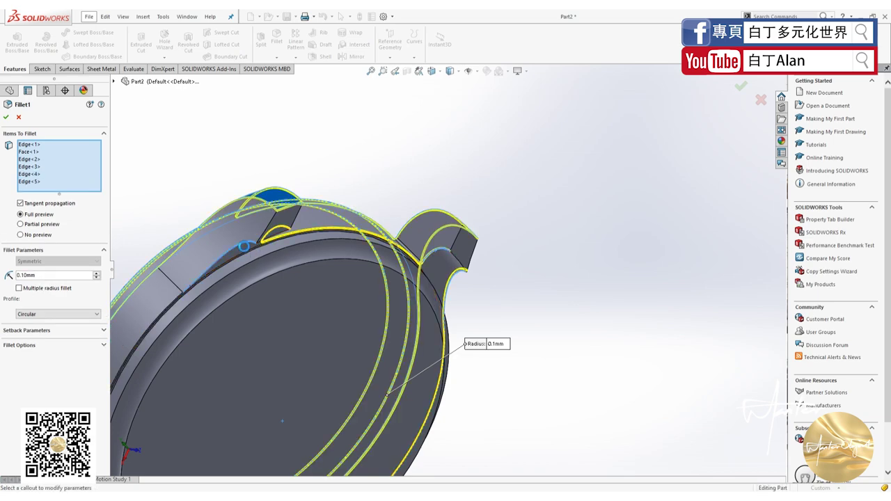
mouse_move(249, 250)
middle_down()
mouse_move(204, 241)
mouse_move(281, 254)
middle_up()
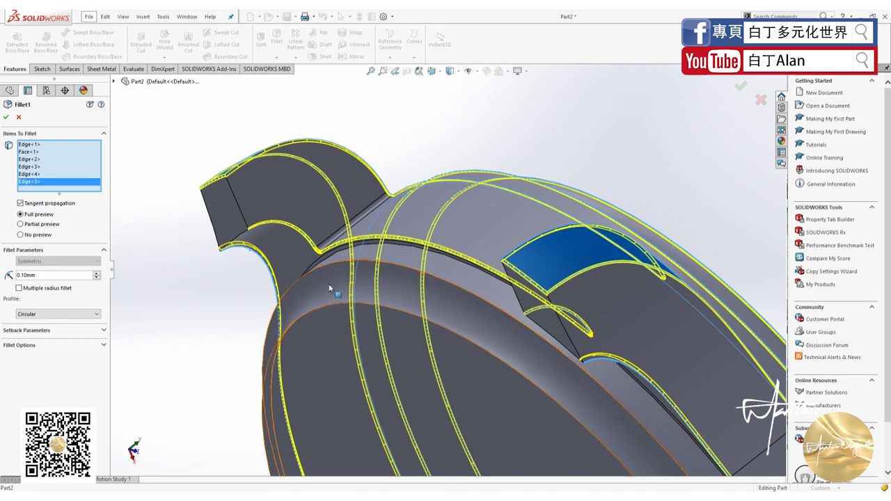
click(338, 260)
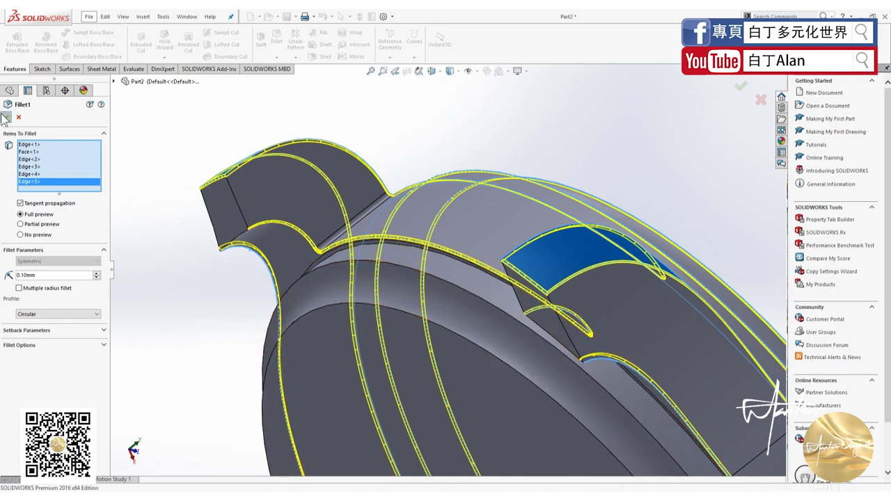
key(Escape)
Step: Try combining the two bodies as a subtract with Revolve1 as main body, then undo it
middle_drag(258, 240, 270, 274)
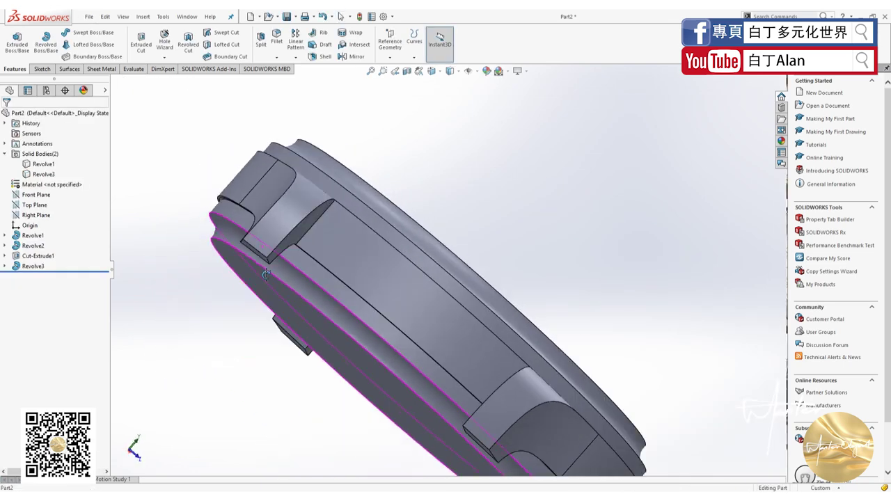
click(290, 278)
click(286, 272)
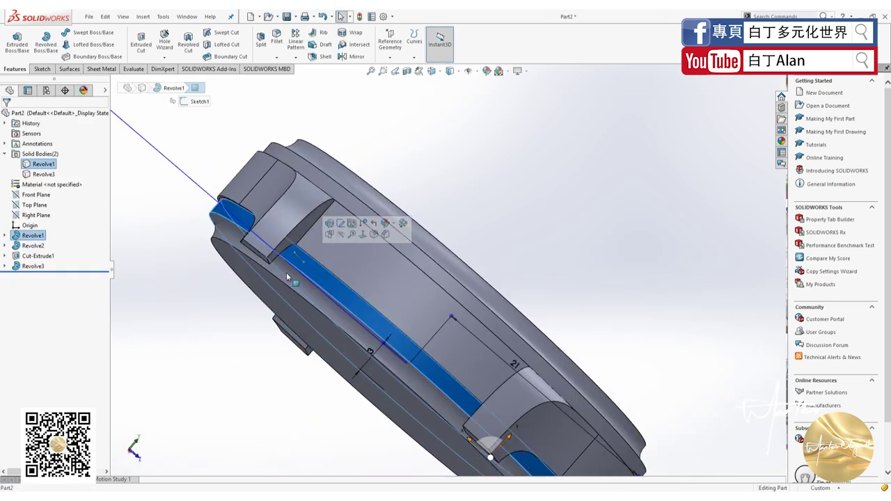
key(Escape)
click(46, 164)
shift+click(46, 174)
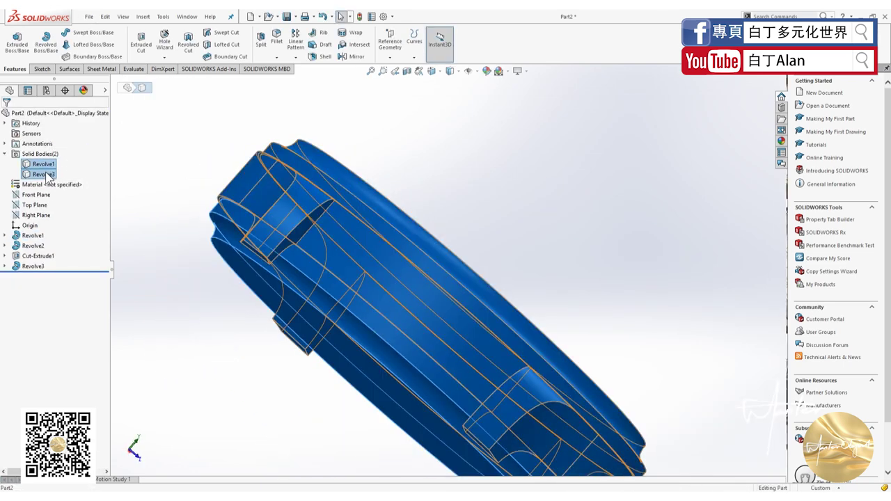
right_click(46, 175)
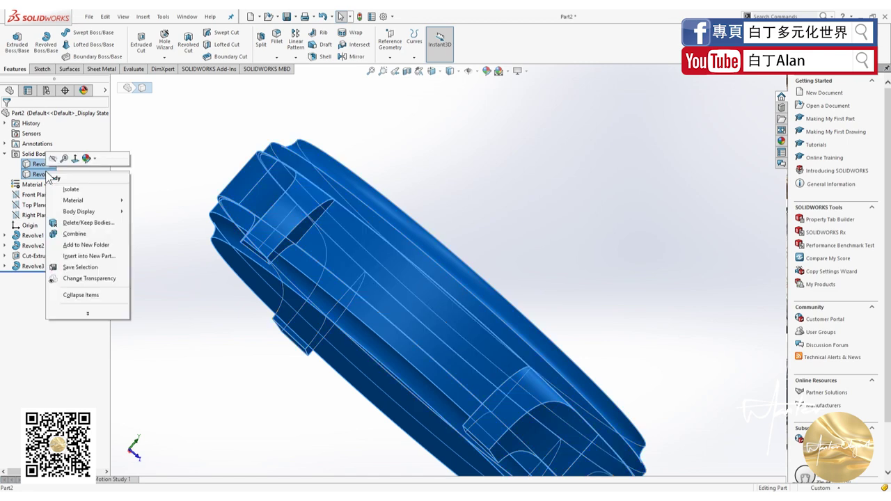
click(80, 234)
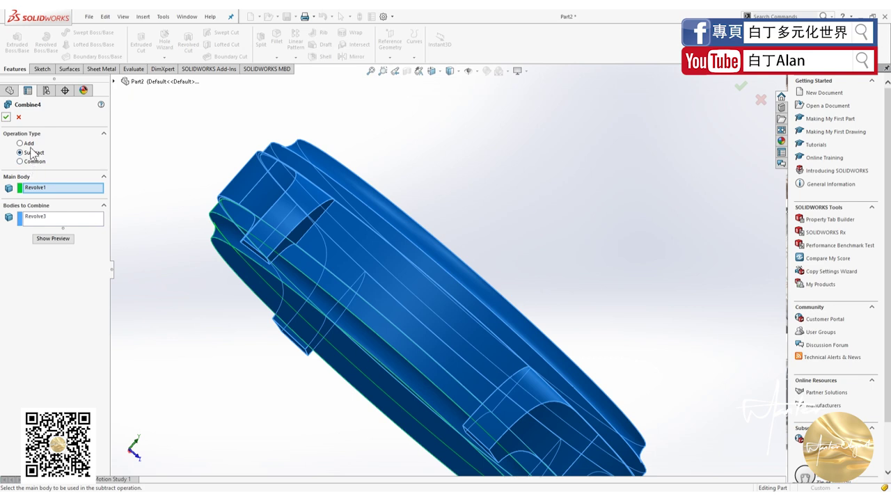
click(20, 143)
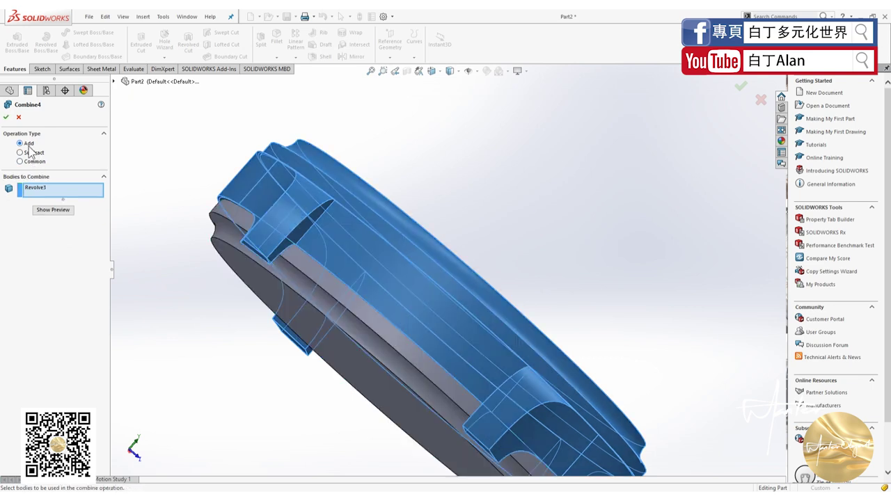
click(7, 118)
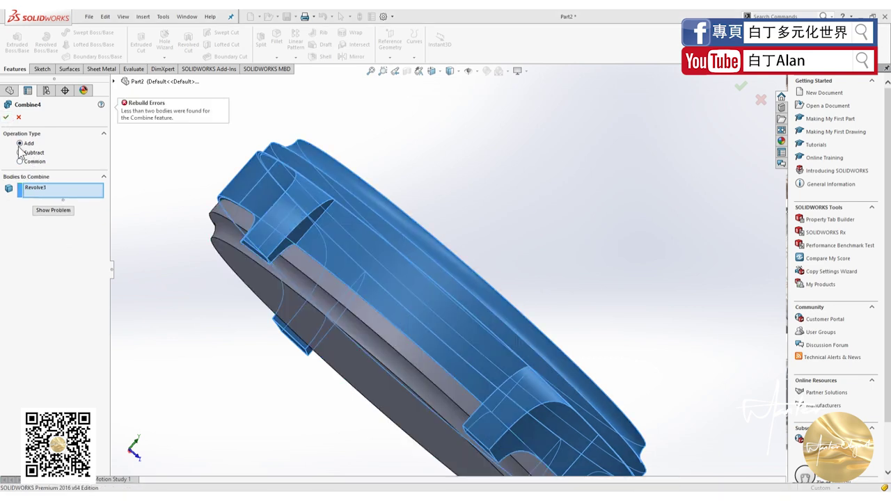
click(24, 153)
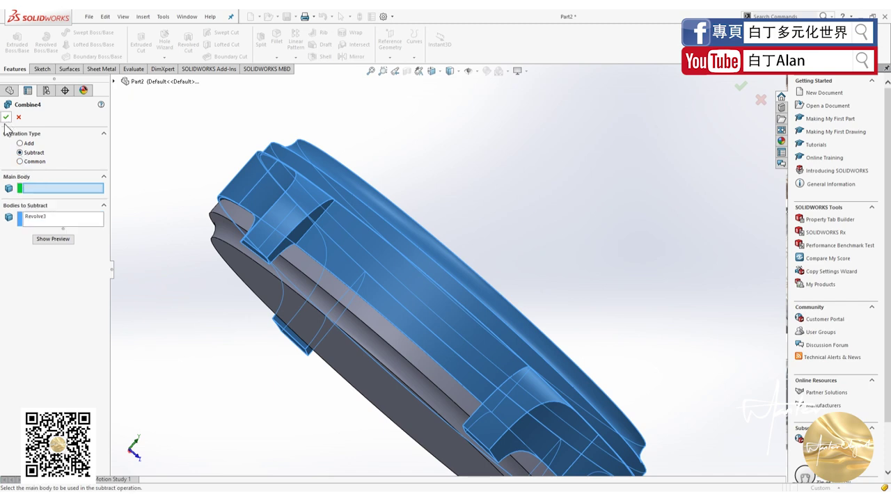
click(227, 245)
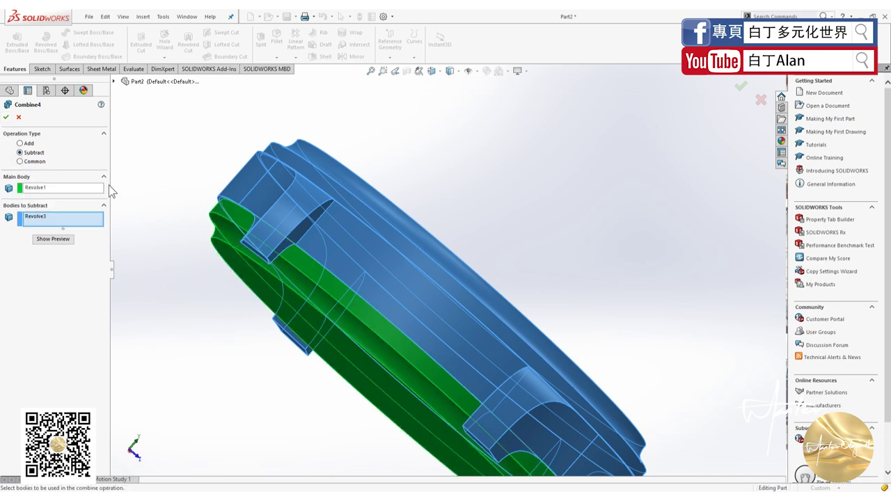
click(6, 119)
key(ctrl+z)
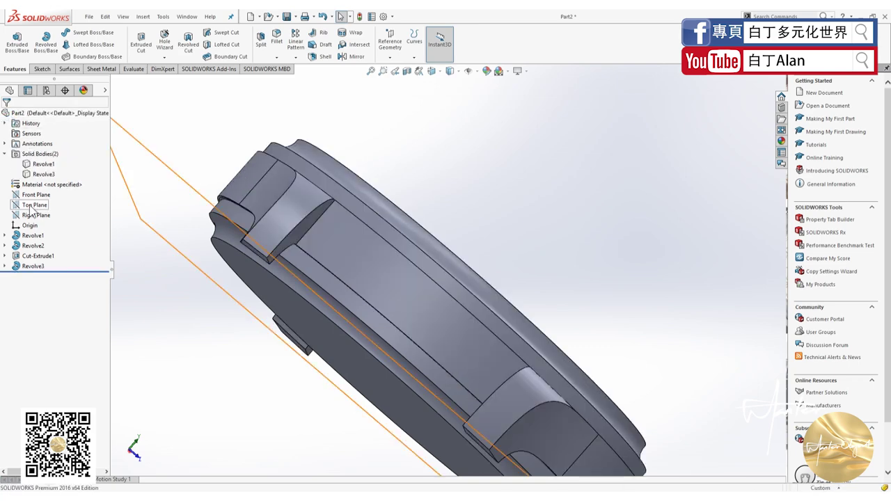
Step: Combine Revolve1 and Revolve3 with Add into one solid, creating Combine6
click(47, 174)
right_click(46, 174)
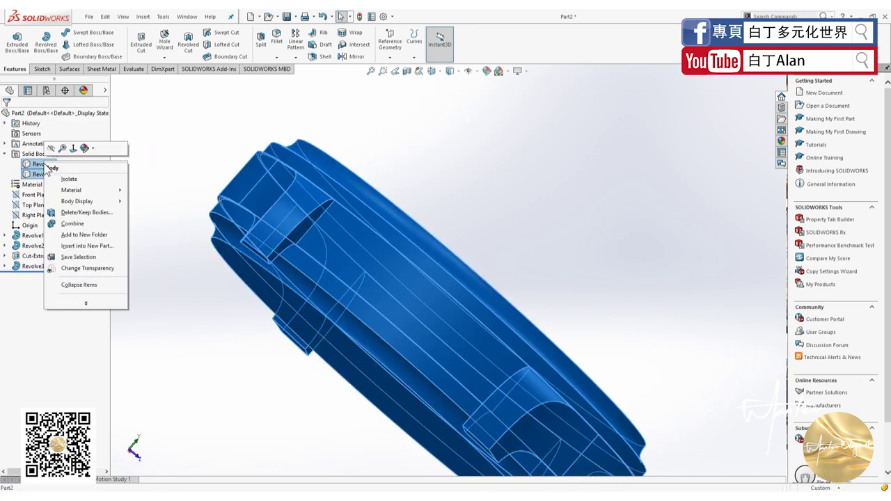
click(70, 224)
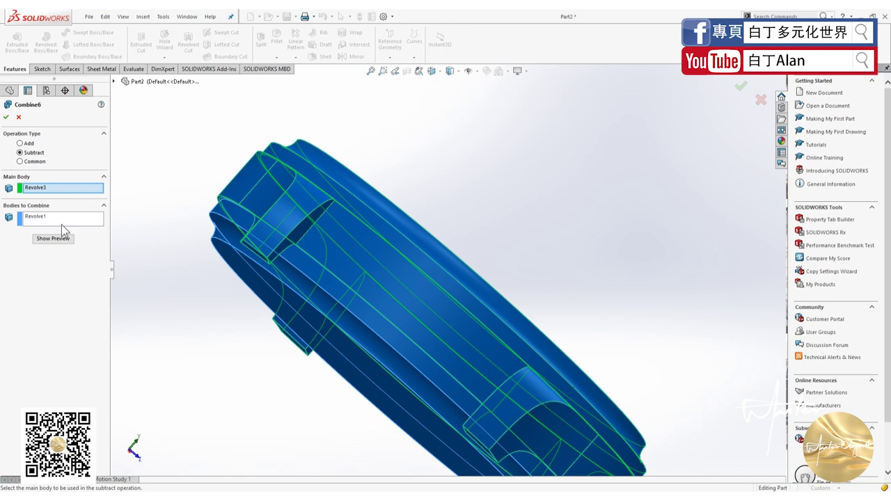
click(31, 162)
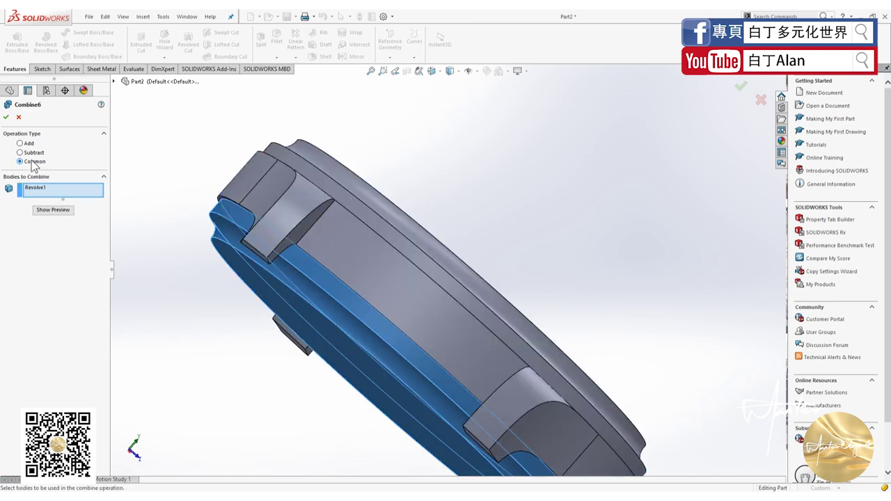
click(336, 214)
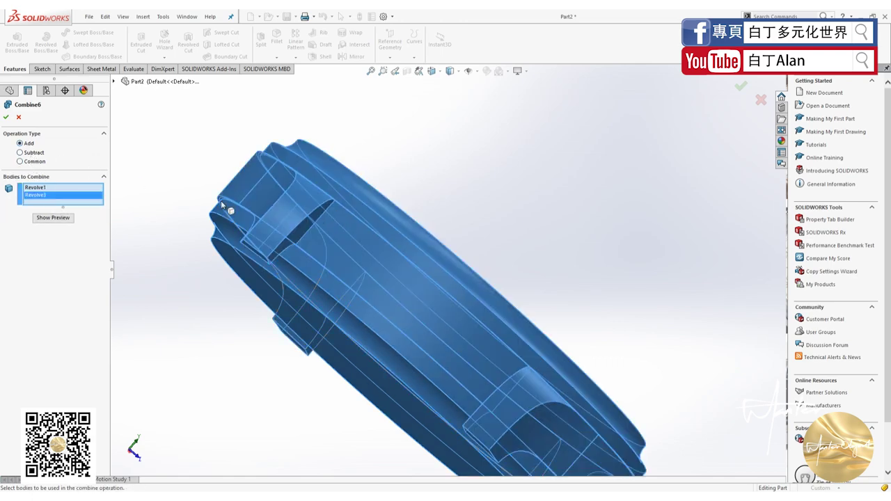
click(6, 118)
middle_drag(313, 286, 321, 246)
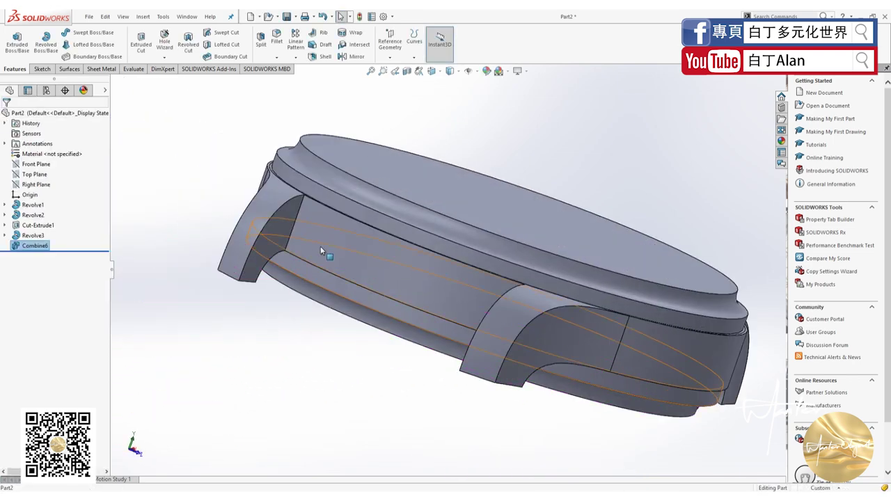
mouse_move(392, 262)
middle_down()
mouse_move(408, 195)
mouse_move(398, 224)
middle_up()
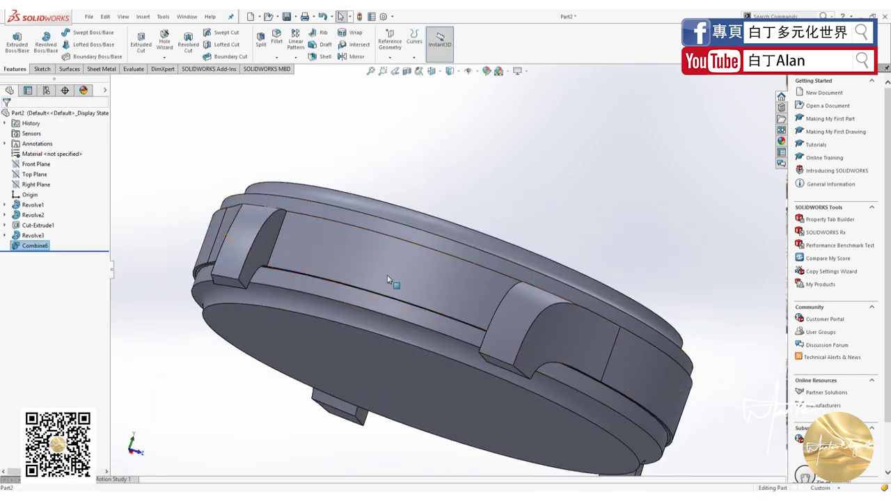
click(364, 313)
click(392, 192)
scroll(332, 311, down, 3)
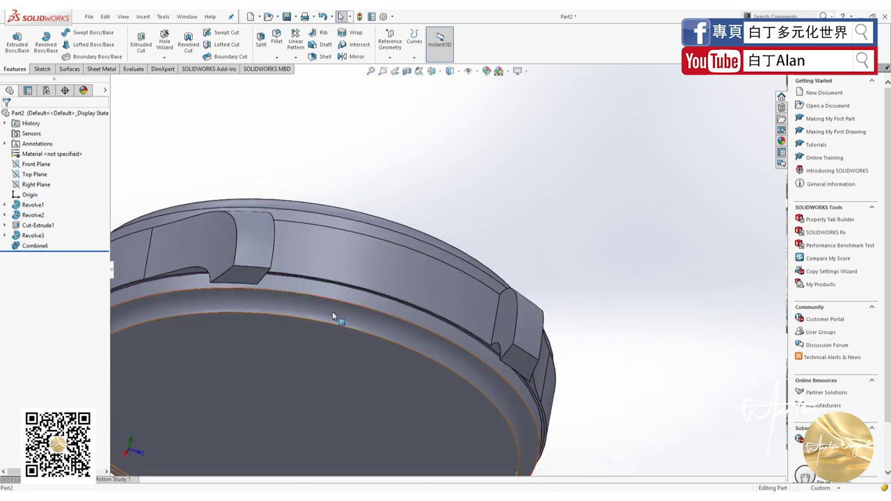
click(341, 307)
mouse_move(342, 303)
middle_down()
mouse_move(371, 225)
mouse_move(404, 246)
mouse_move(299, 307)
mouse_move(397, 278)
middle_up()
click(398, 281)
click(213, 362)
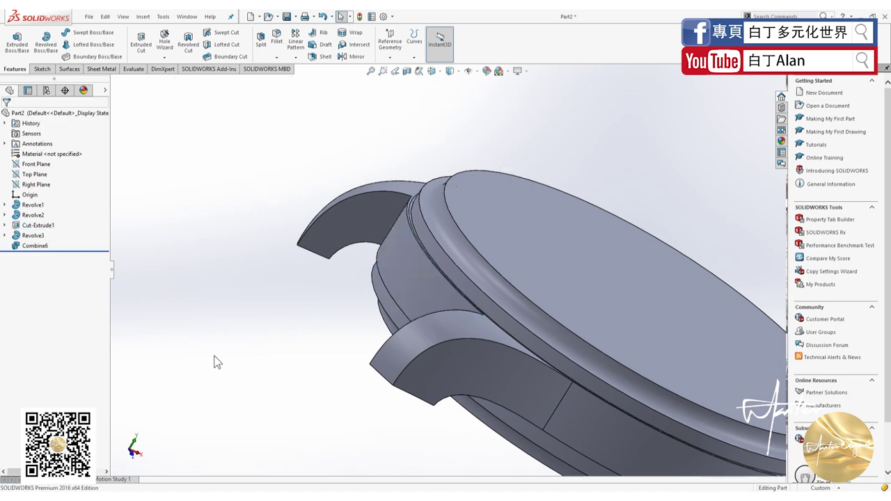
mouse_move(213, 362)
middle_down()
mouse_move(295, 378)
mouse_move(338, 339)
mouse_move(288, 364)
mouse_move(235, 362)
middle_up()
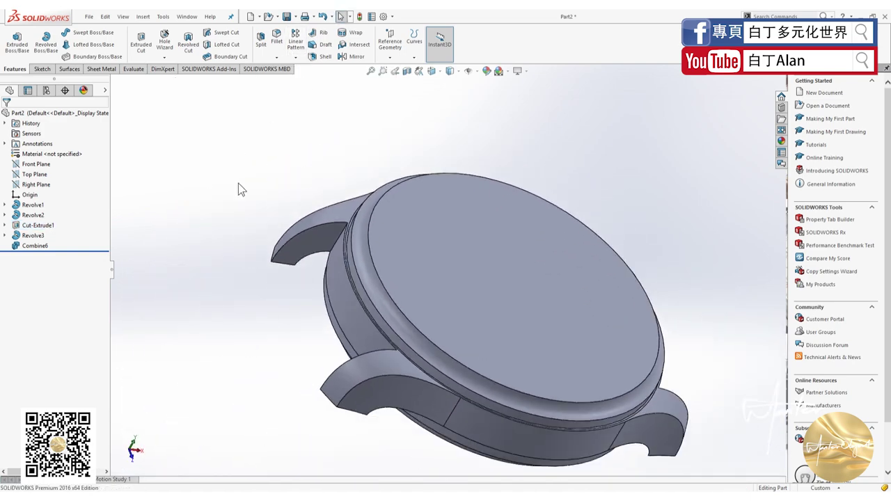
mouse_move(238, 185)
middle_down()
mouse_move(246, 149)
mouse_move(219, 194)
middle_up()
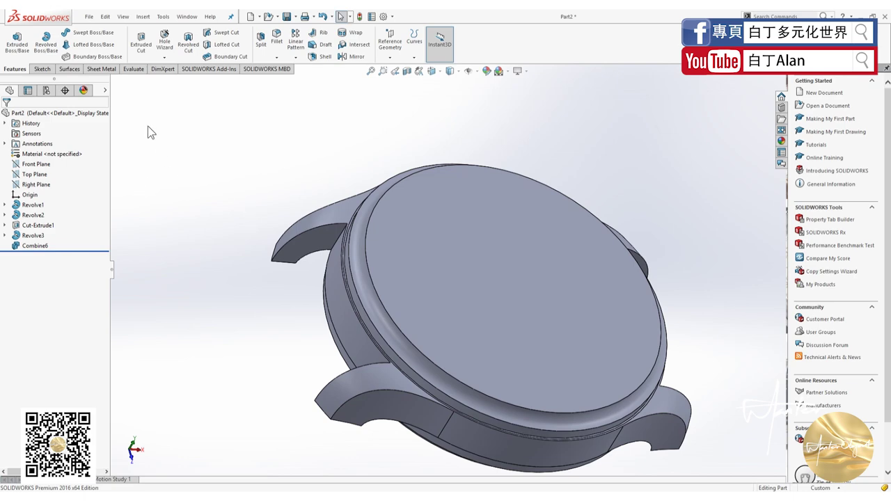
middle_drag(272, 269, 472, 245)
click(472, 245)
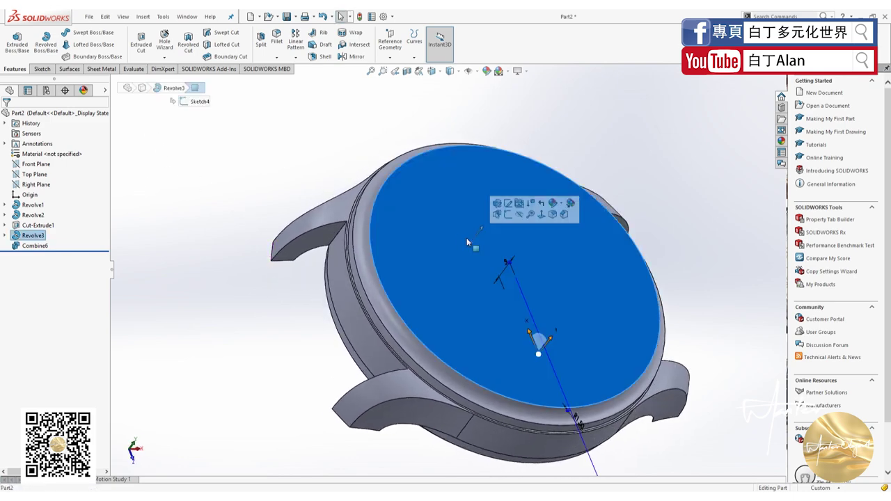
click(190, 148)
mouse_move(244, 229)
middle_down()
mouse_move(367, 230)
mouse_move(225, 238)
middle_up()
click(43, 70)
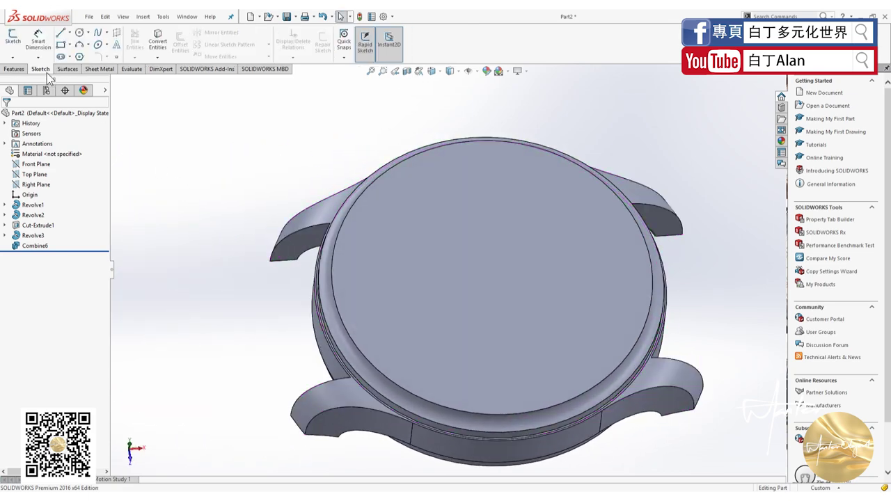
click(15, 69)
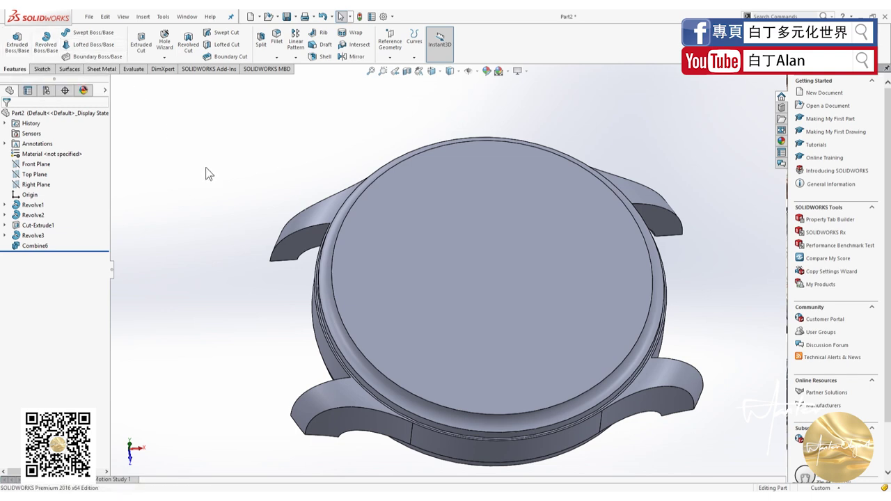
Step: Sketch a circle centred on the origin on the Top Plane
click(43, 174)
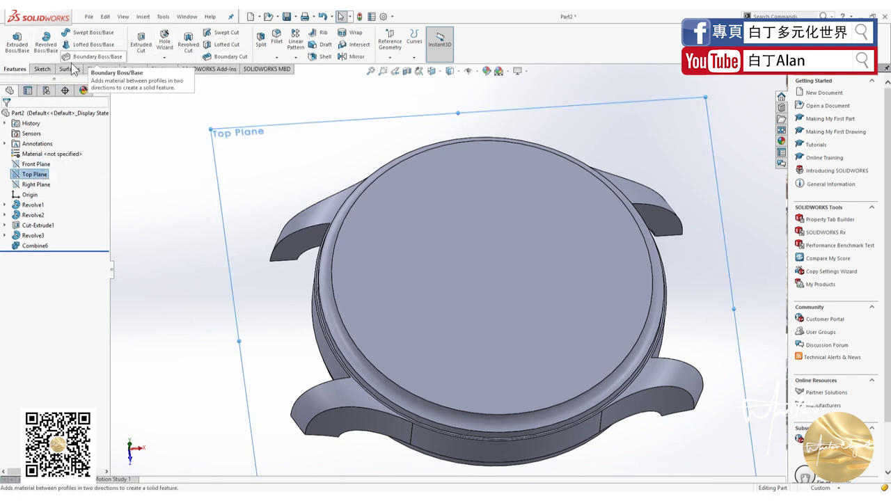
click(40, 68)
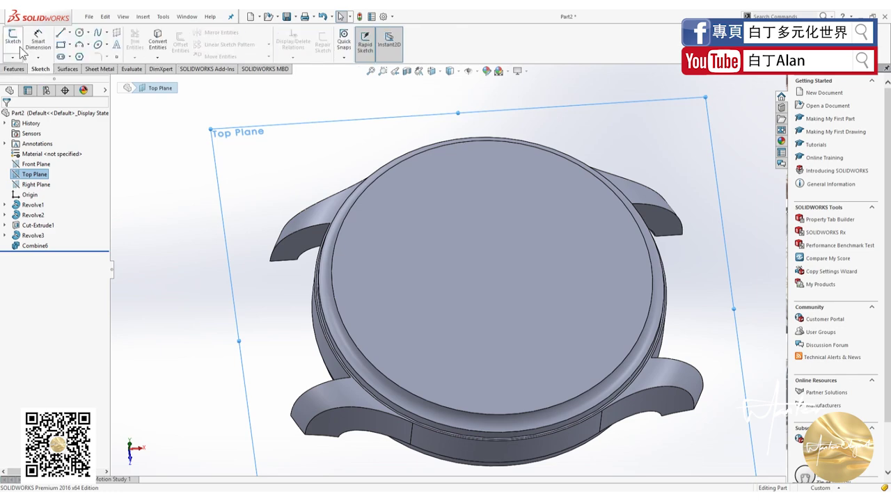
click(13, 40)
click(80, 33)
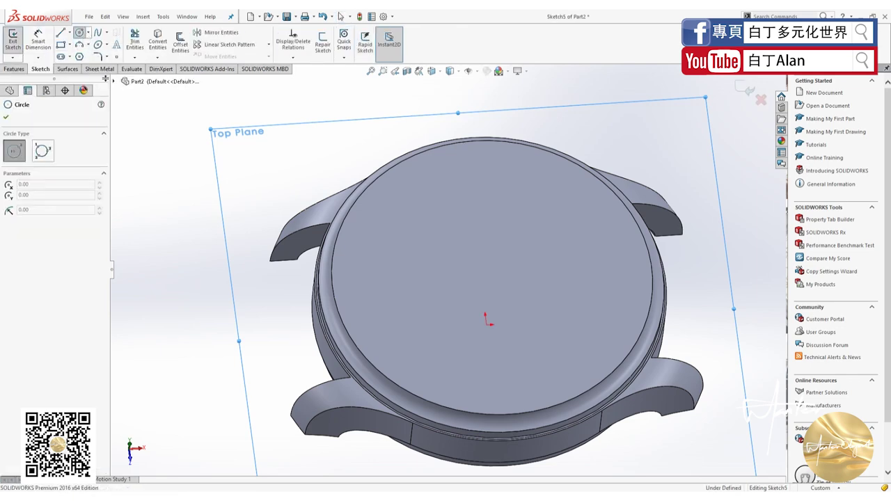
key(ctrl+8)
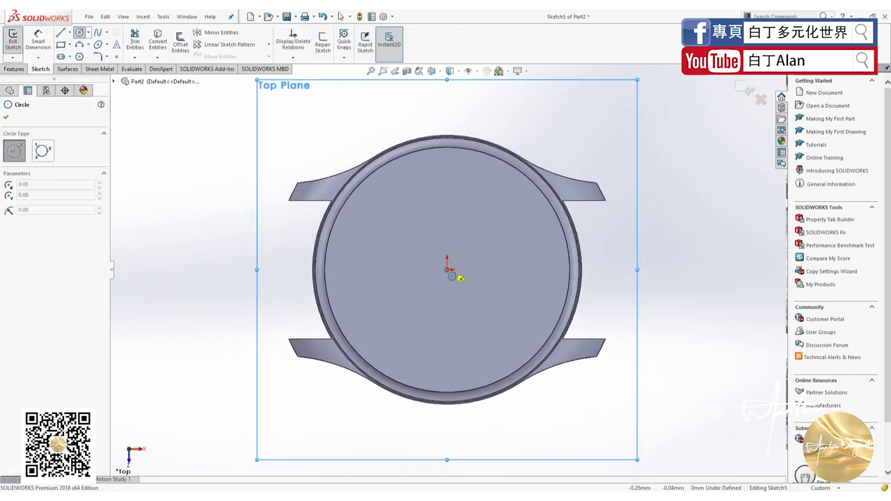
click(447, 270)
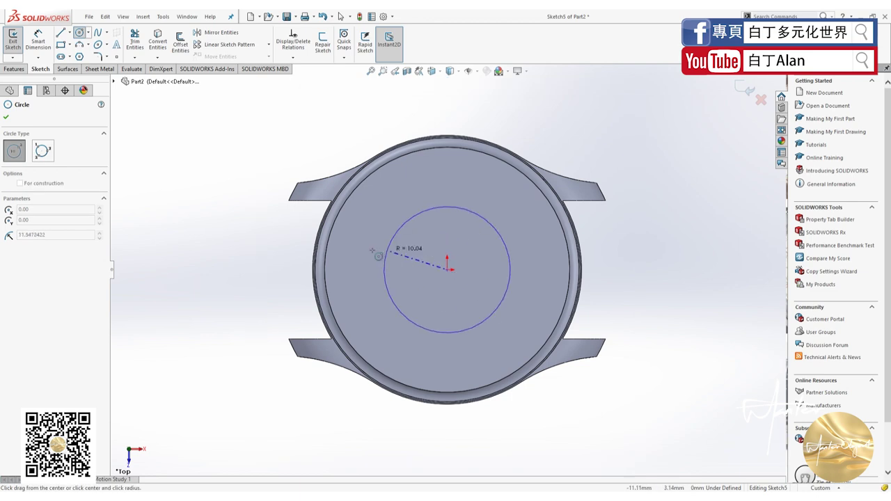
click(336, 271)
click(7, 119)
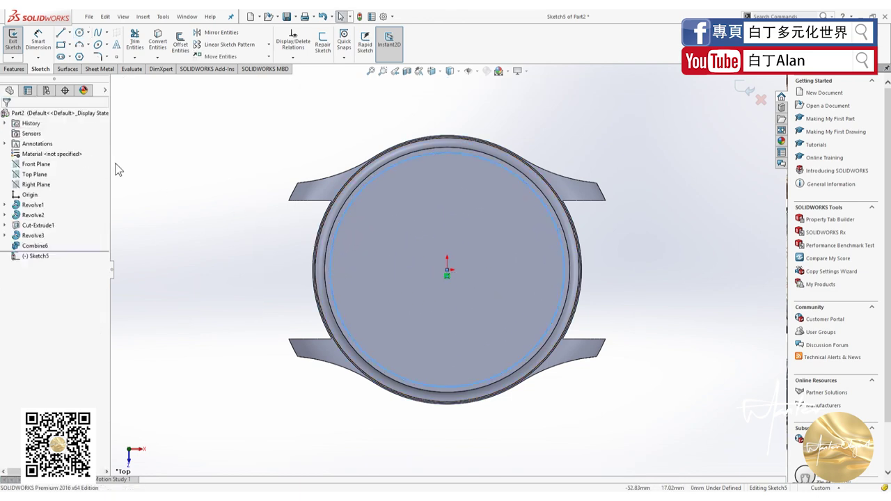
Step: Dimension the circle's diameter, try 41.5 mm, then undo that value
click(38, 38)
click(331, 243)
key(z)
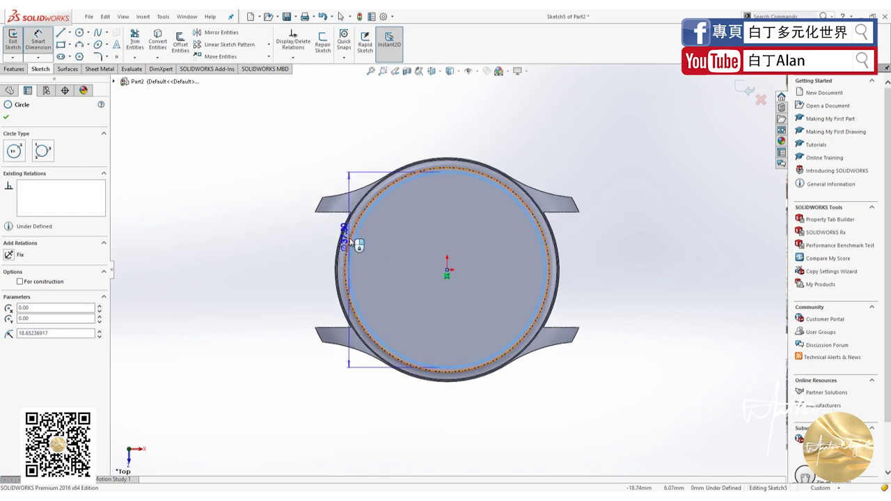
click(302, 254)
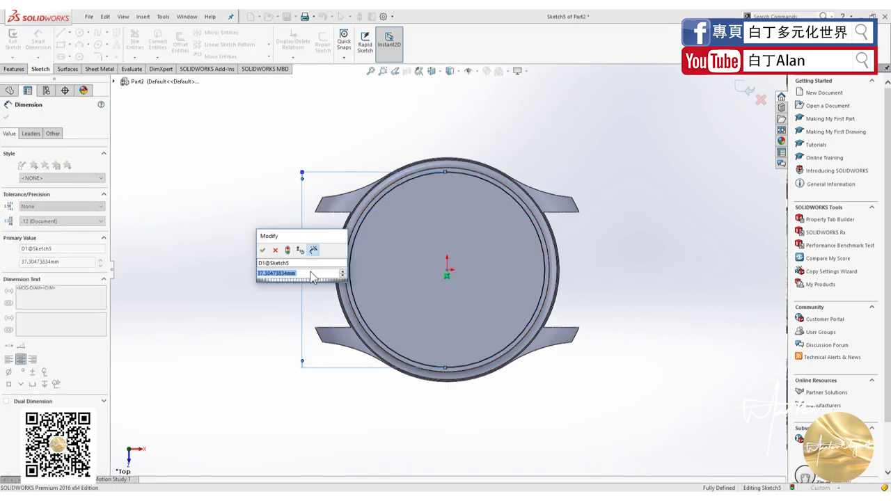
key(z)
text(41)
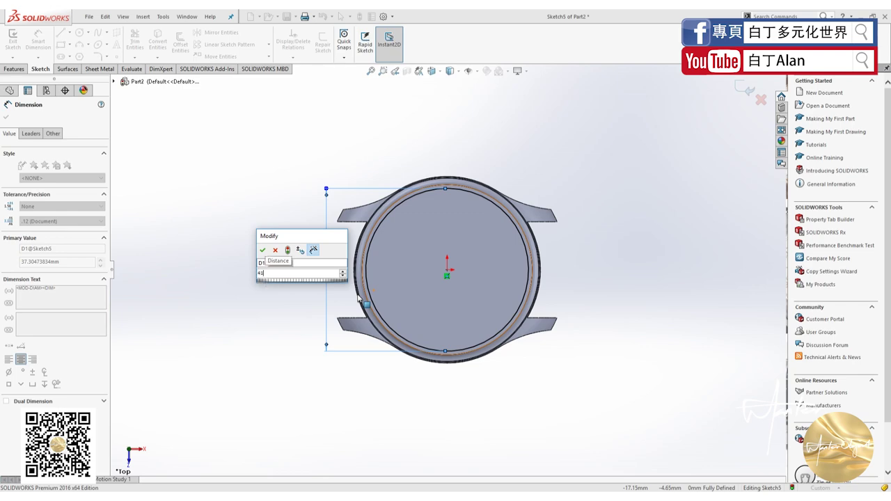
text(.5)
key(Return)
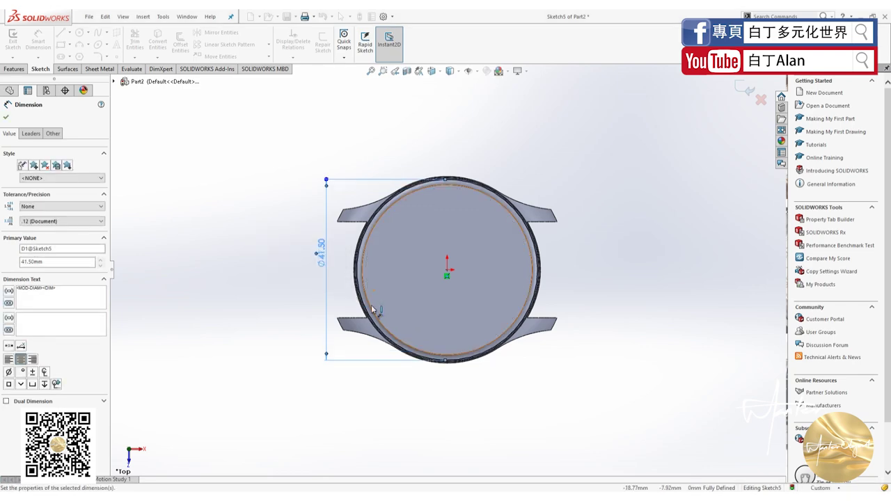
key(f)
key(ctrl+z)
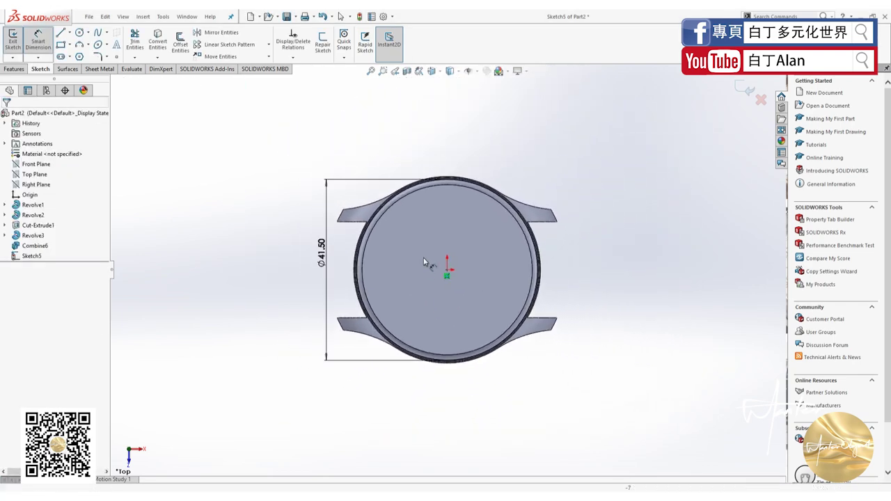
Step: Change the diameter to 40 mm, then settle it at 38 mm and fit the view
double_click(320, 253)
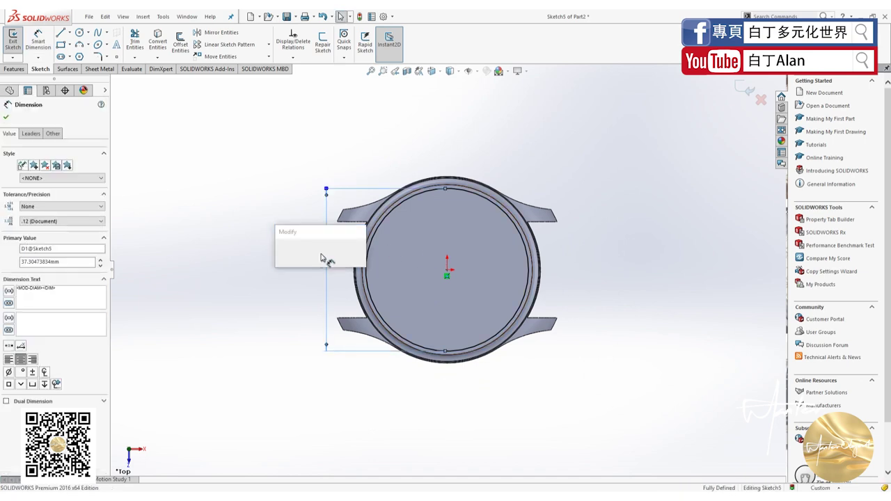
text(40)
key(Return)
double_click(321, 256)
scroll(320, 256, down, 3)
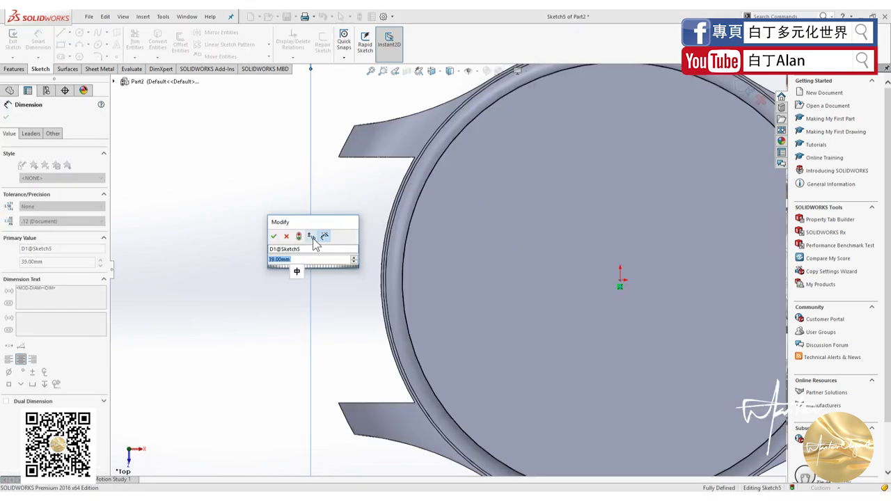
text(38)
key(Return)
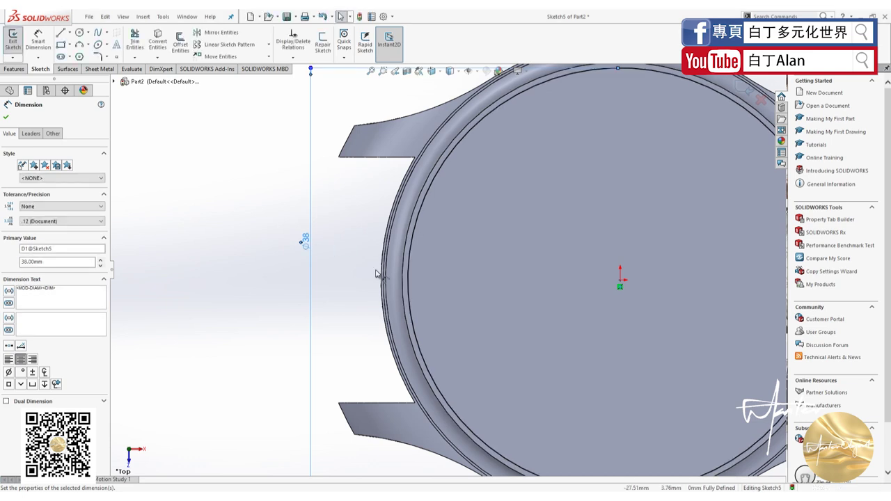
click(5, 119)
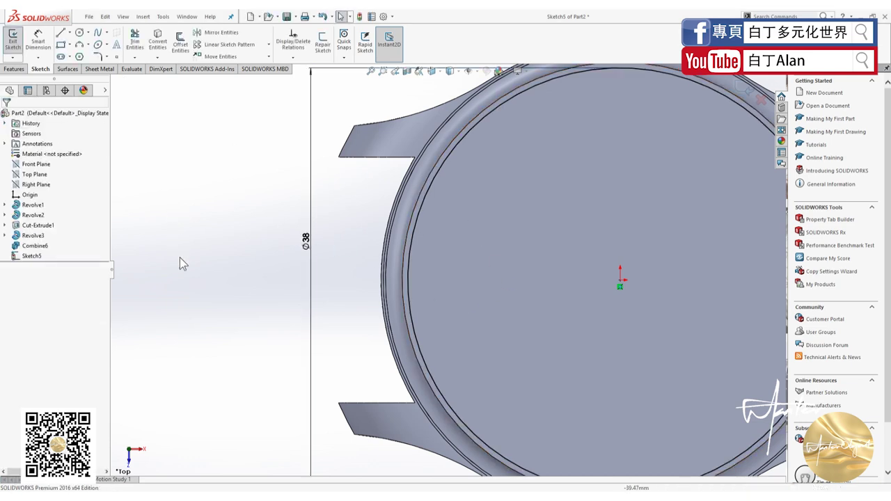
key(f)
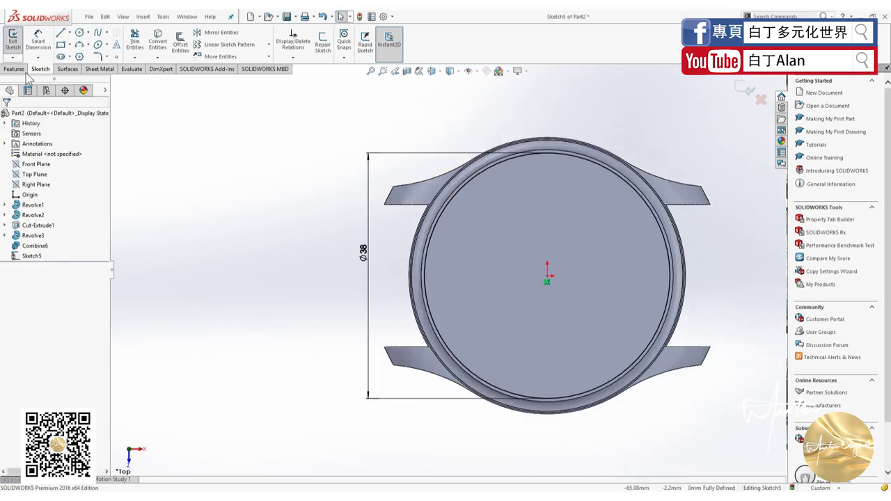
click(22, 69)
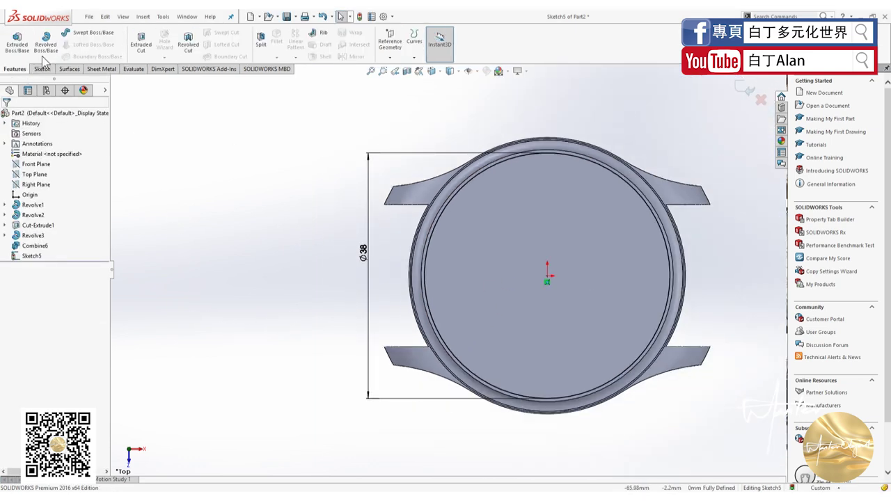
Step: Extrude-cut the Ø38 circle Through All - Both to bore out the case centre
click(141, 42)
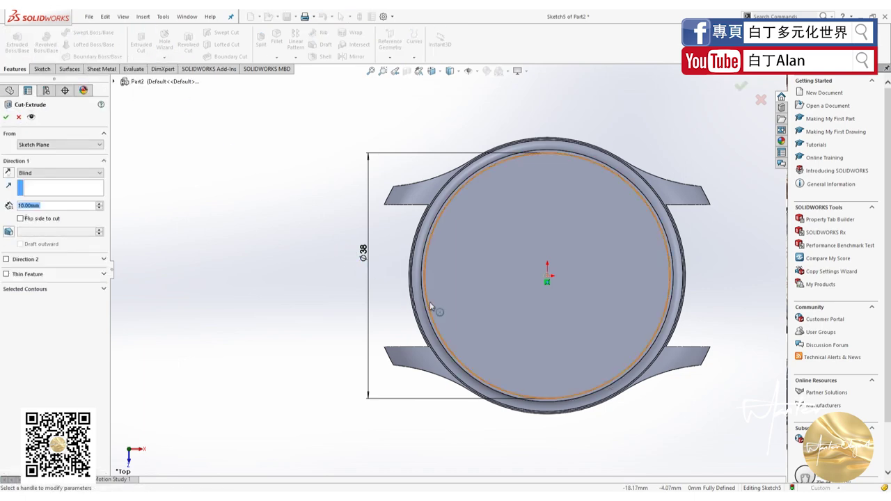
click(54, 173)
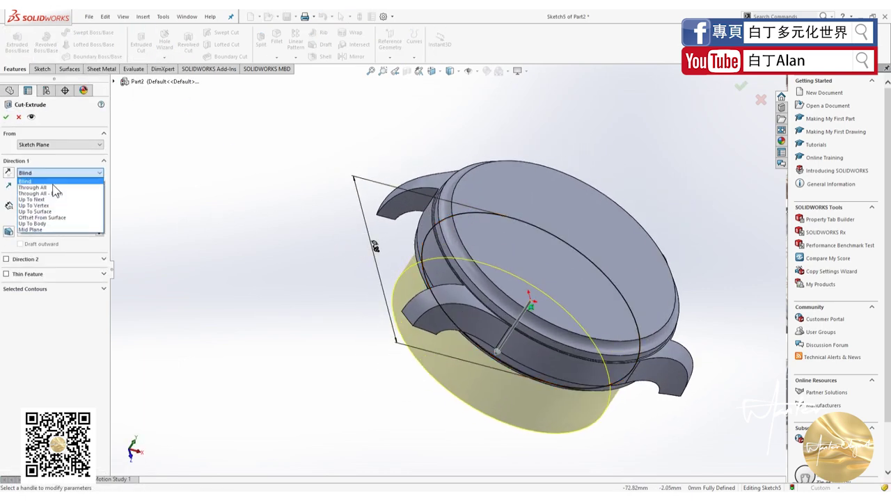
click(60, 193)
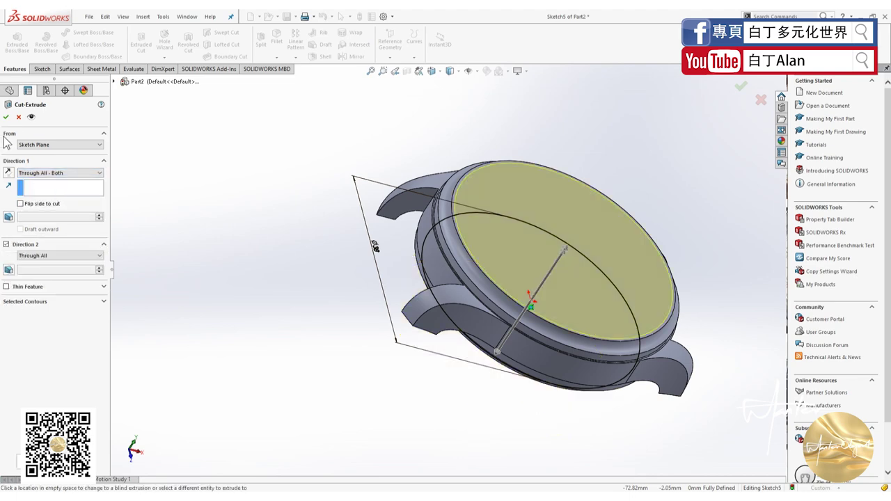
key(Return)
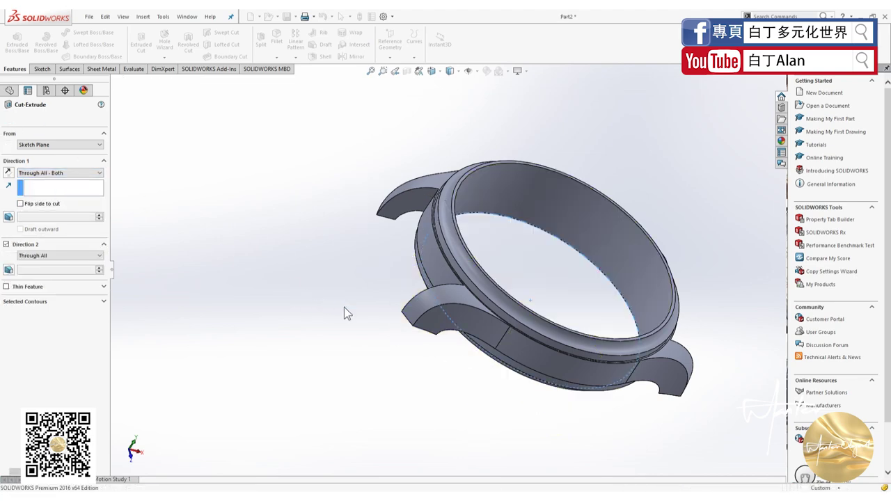
middle_drag(390, 309, 275, 331)
middle_drag(336, 350, 173, 397)
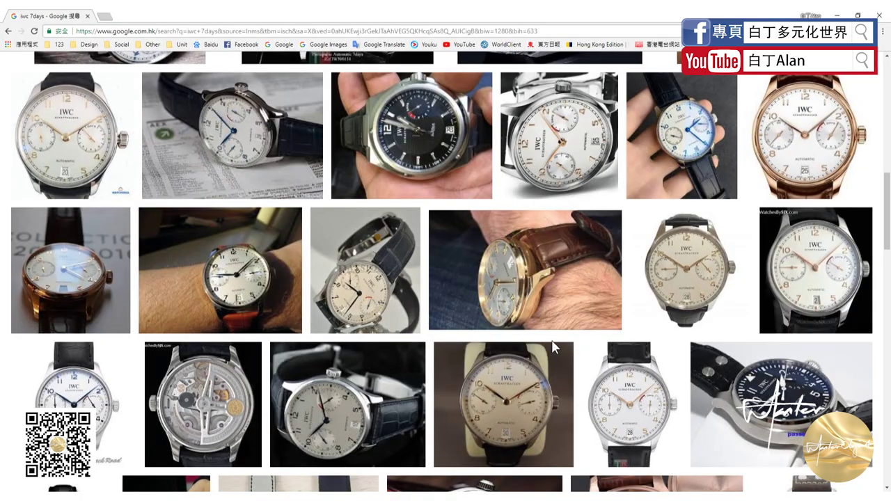
scroll(485, 322, up, 2)
scroll(501, 299, up, 2)
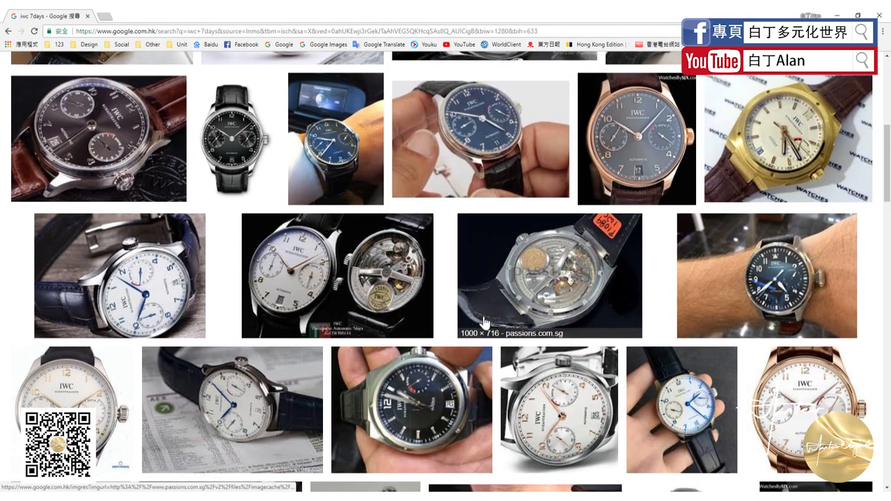
key(ctrl+6)
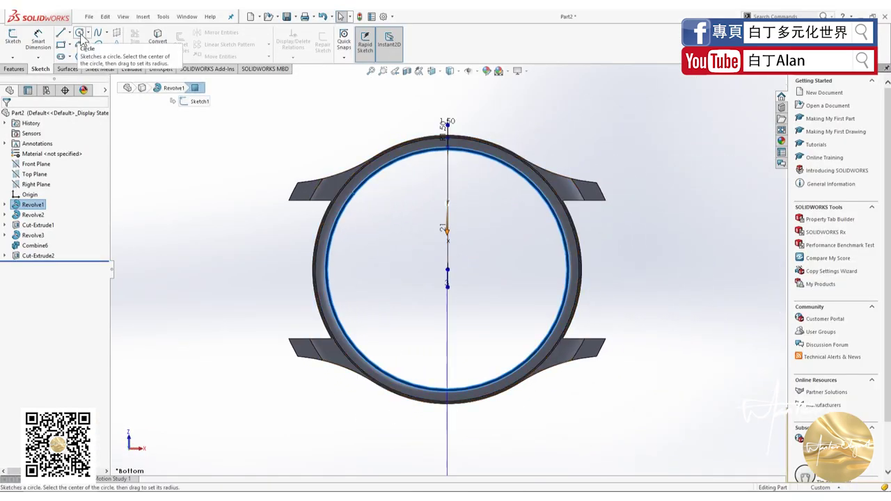
Step: Start a sketch on the case face and draw two concentric circles at the origin
click(13, 39)
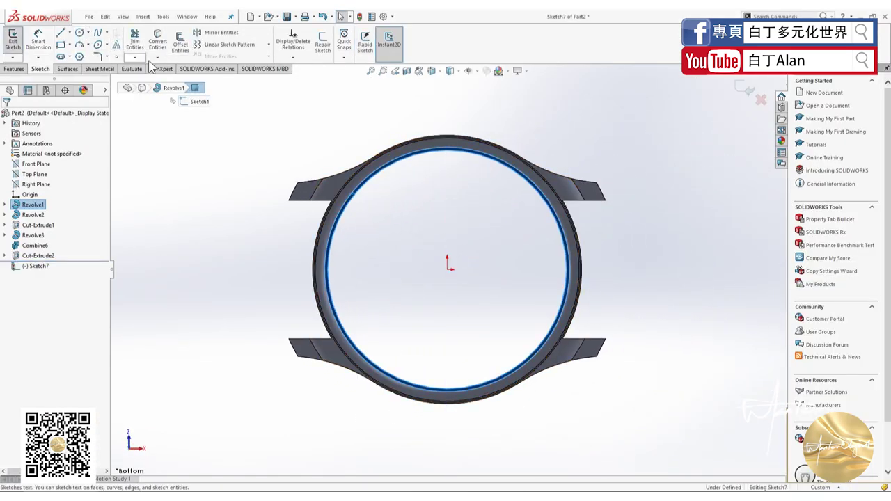
mouse_move(399, 213)
middle_down()
mouse_move(413, 175)
mouse_move(513, 197)
mouse_move(562, 324)
mouse_move(589, 363)
middle_up()
key(ctrl+8)
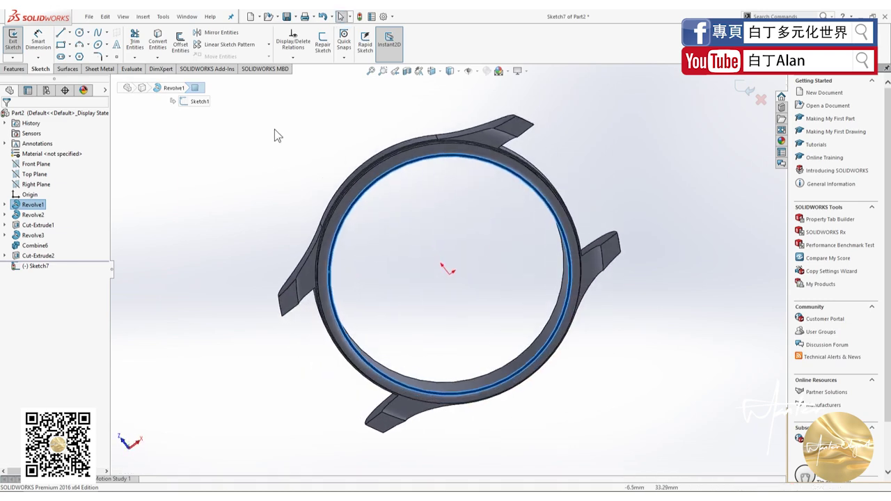
click(79, 32)
click(447, 270)
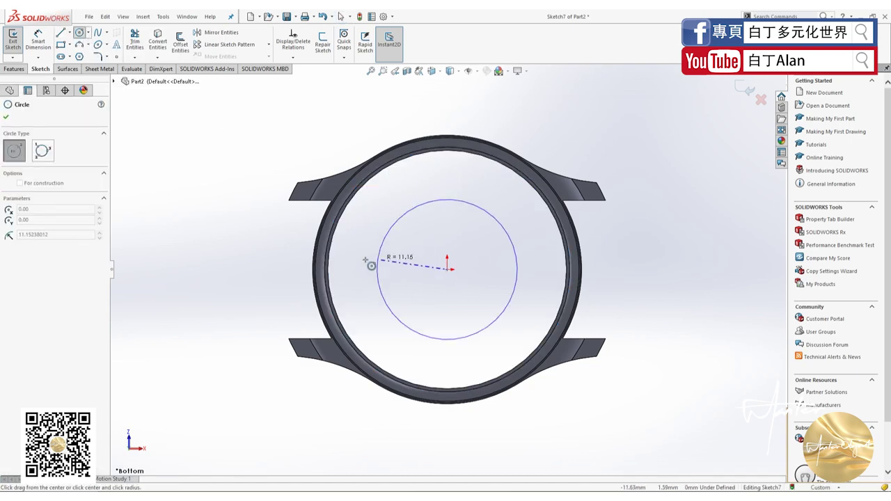
scroll(334, 258, up, 3)
scroll(432, 274, down, 3)
scroll(402, 265, down, 1)
scroll(401, 263, down, 2)
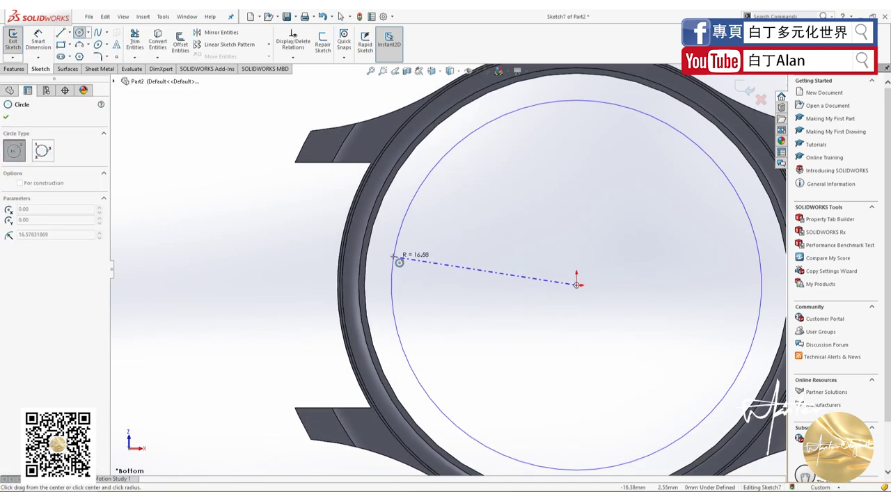
scroll(376, 271, down, 2)
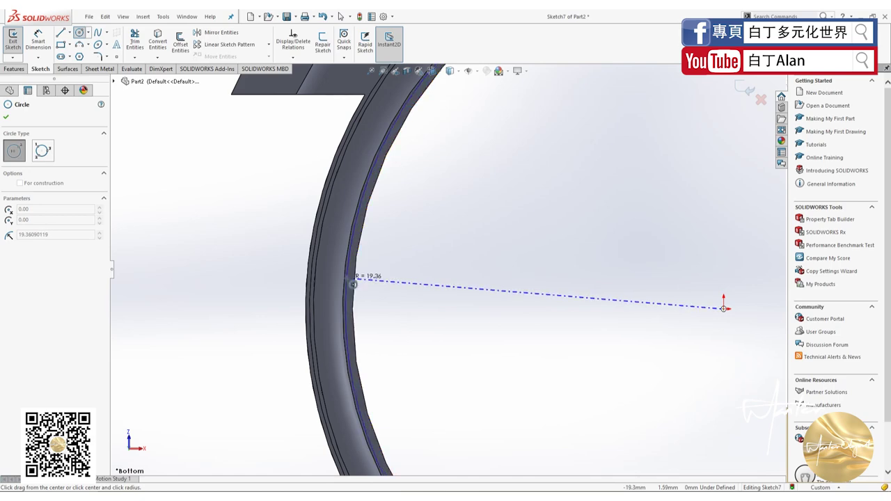
click(356, 287)
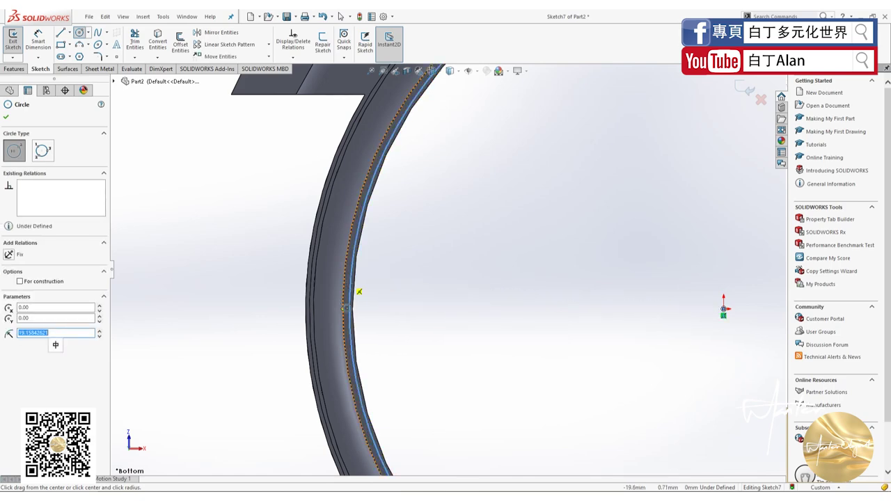
scroll(362, 271, up, 2)
scroll(470, 279, up, 1)
click(581, 290)
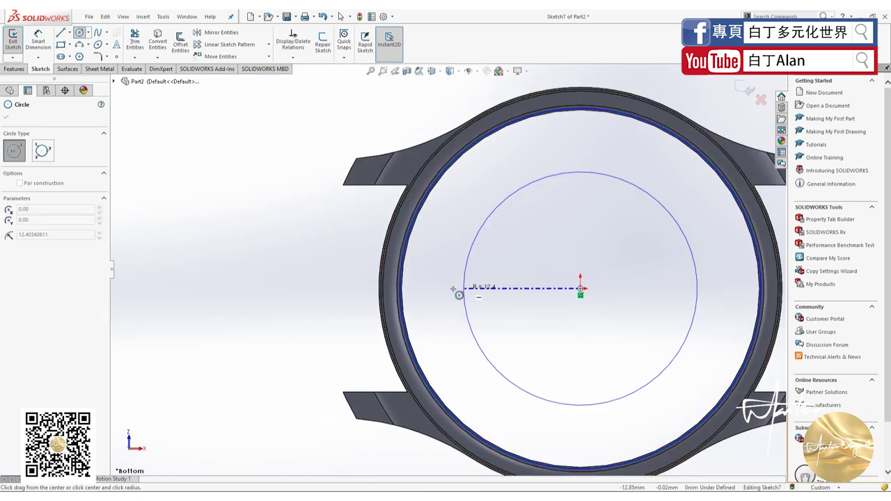
click(410, 287)
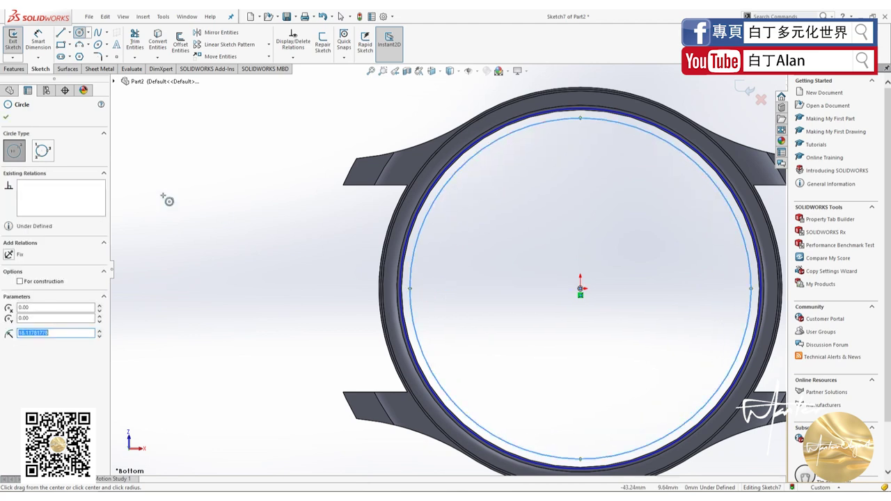
click(8, 117)
Step: Dimension the inner circle's diameter, trying 35 mm and then 26 mm
click(412, 259)
text(3)
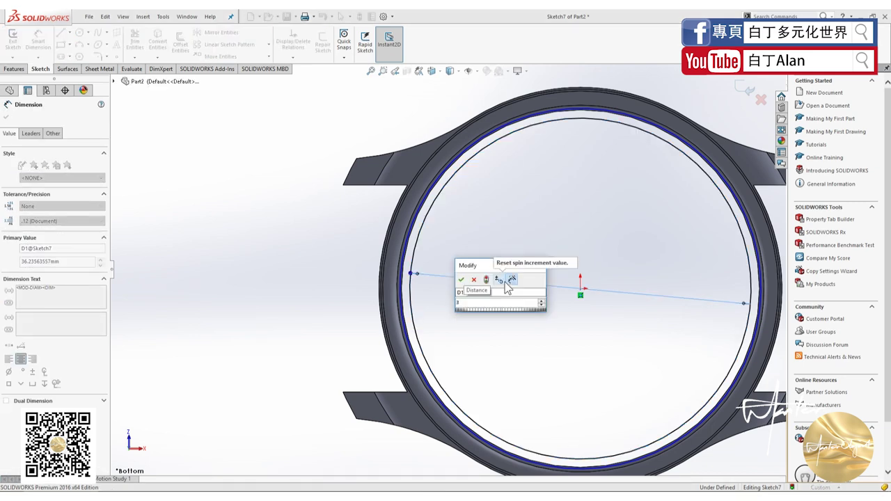
text(5)
key(Return)
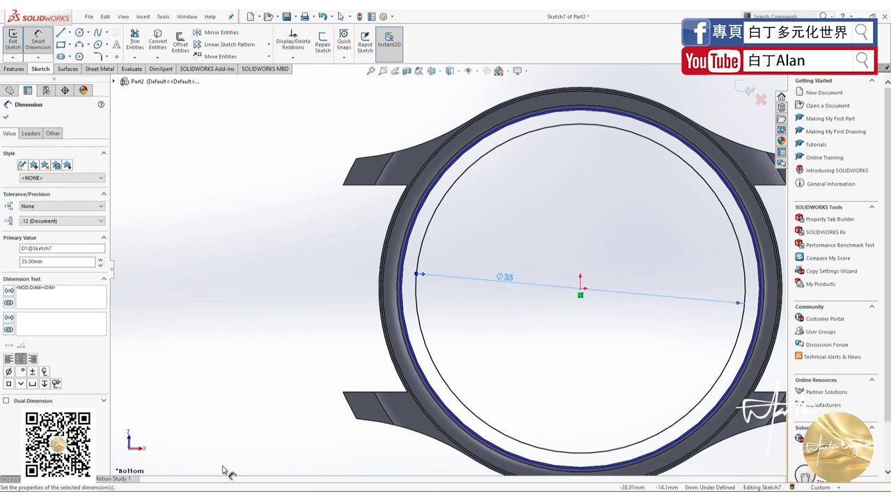
key(alt+Tab)
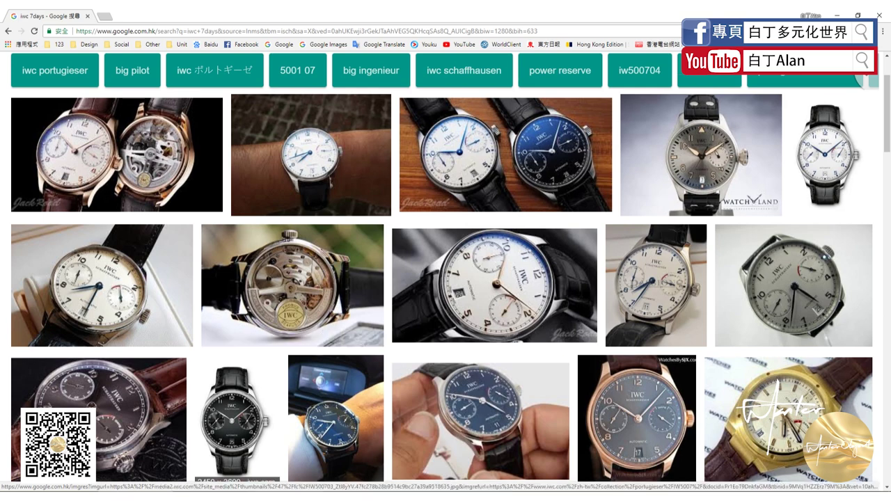
key(alt+Tab)
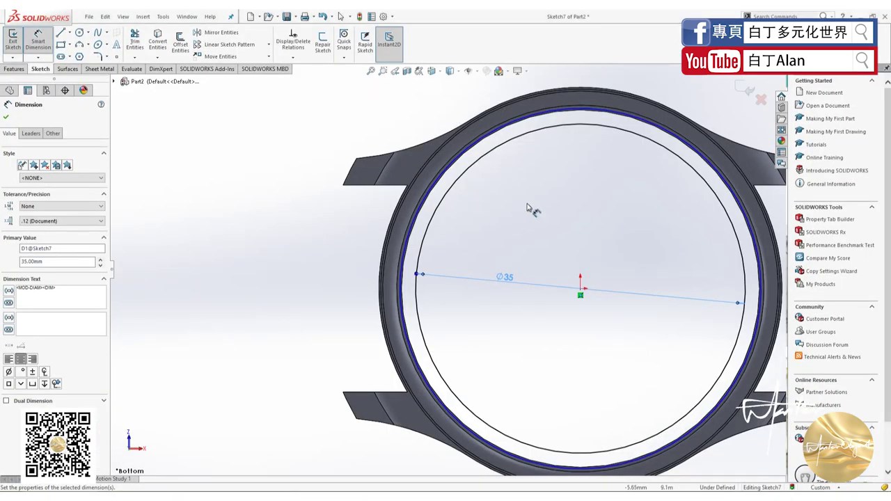
double_click(505, 277)
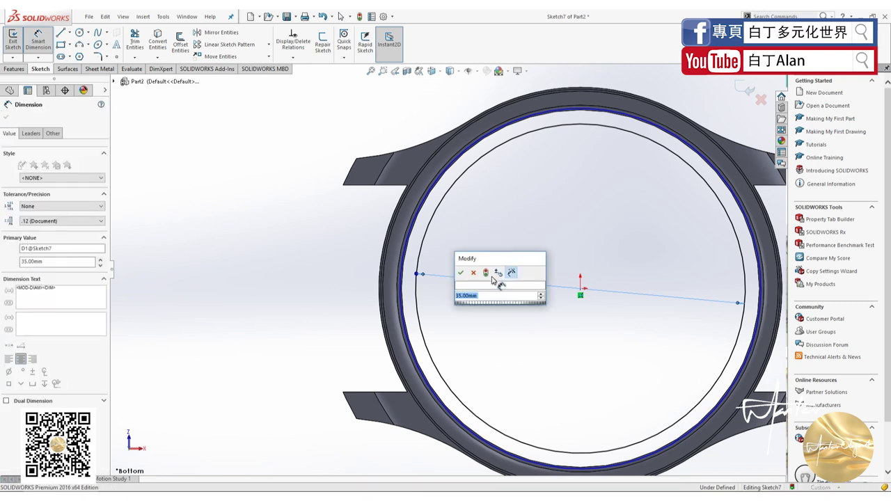
text(26)
key(Return)
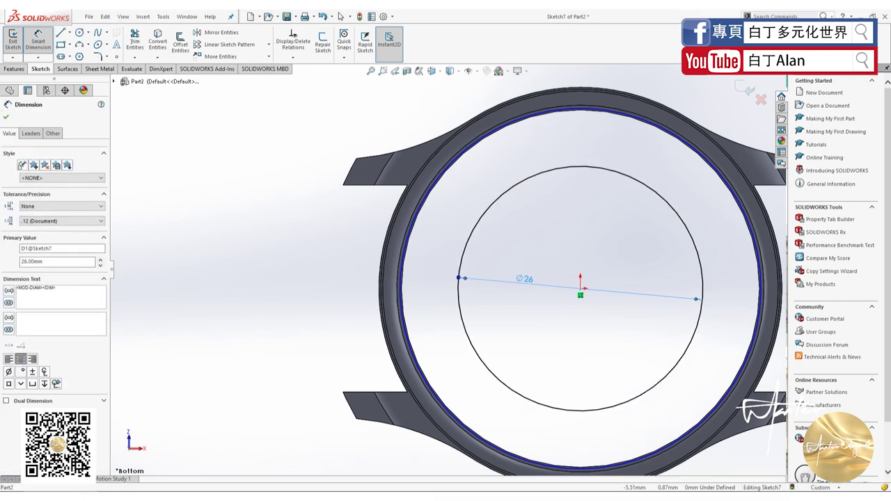
Step: Change the inner circle's diameter from 26 mm to 36 mm
double_click(527, 280)
text(36)
key(Return)
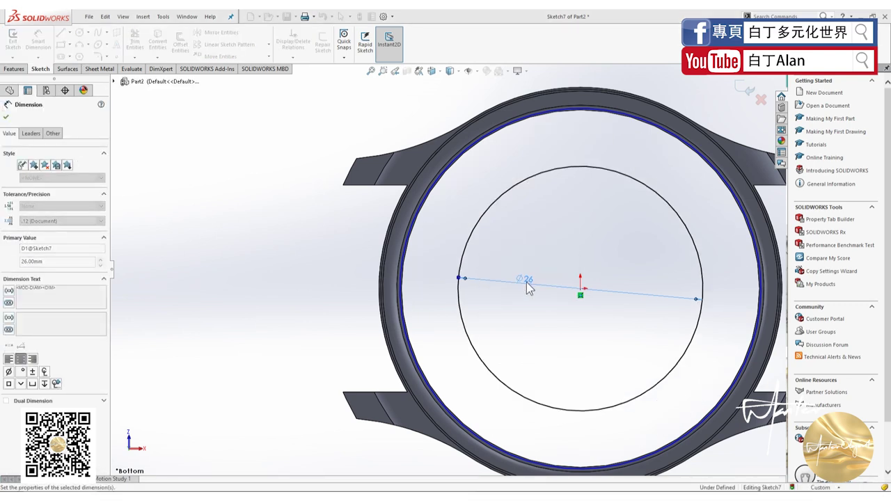
click(6, 117)
click(31, 43)
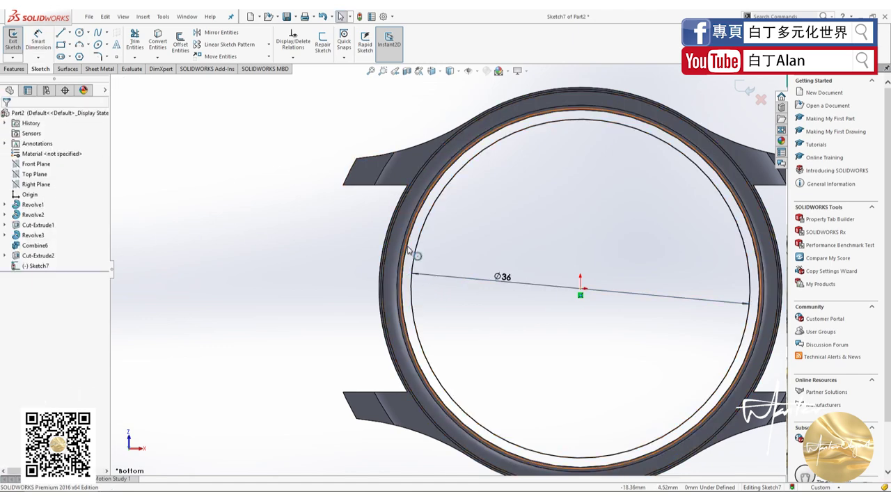
Step: Dimension the outer circle at 39 mm diameter, placed on the left
click(37, 42)
click(404, 221)
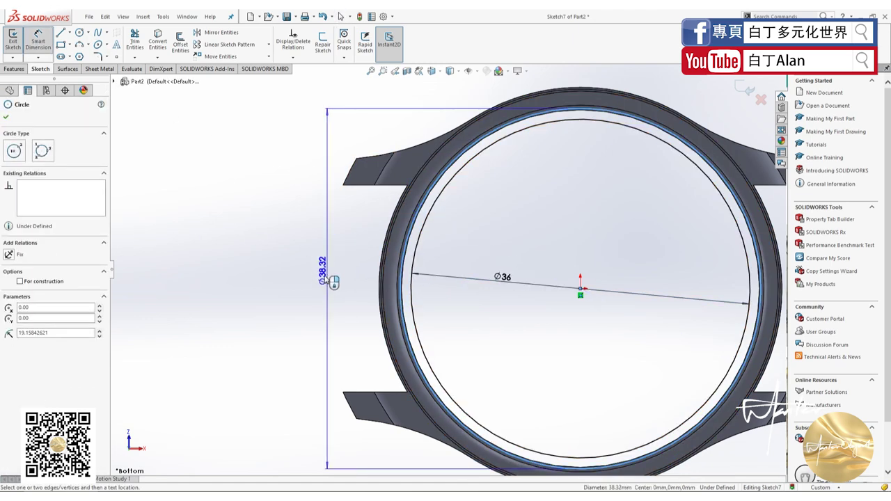
click(328, 283)
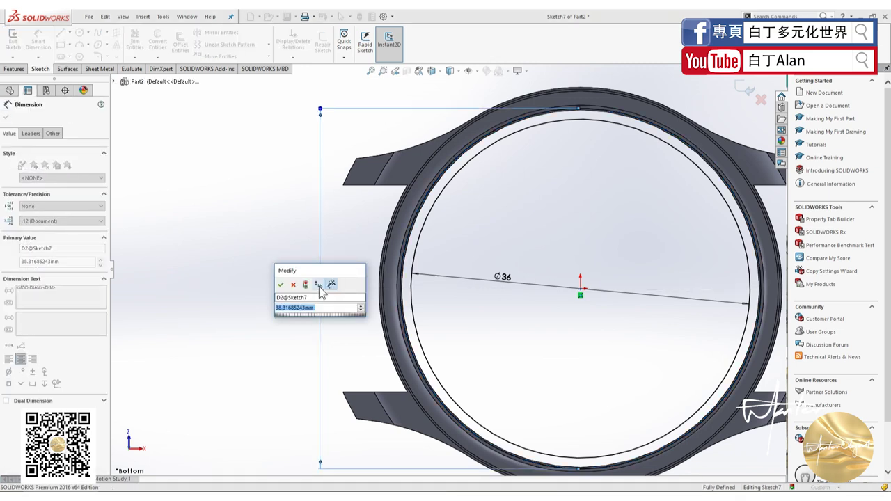
text(39)
key(Return)
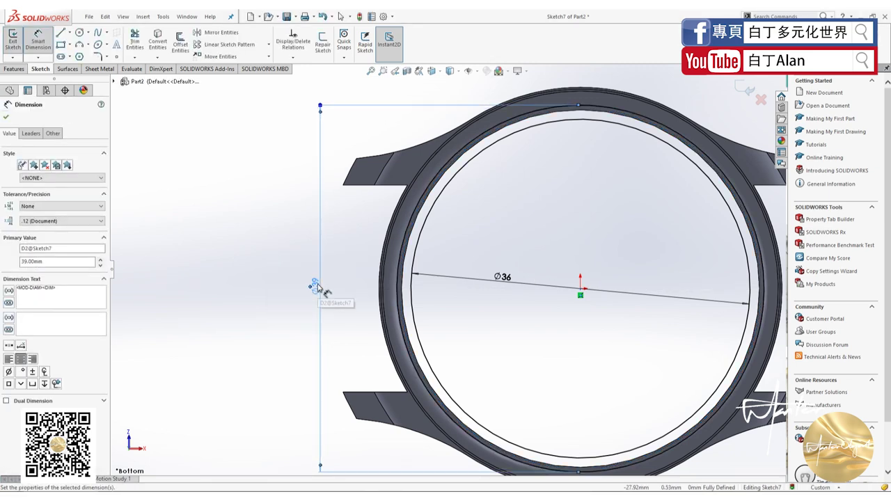
click(6, 117)
Step: Extrude the ring sketch 3 mm upward, reversed direction, merged into the case as Boss-Extrude1
click(13, 68)
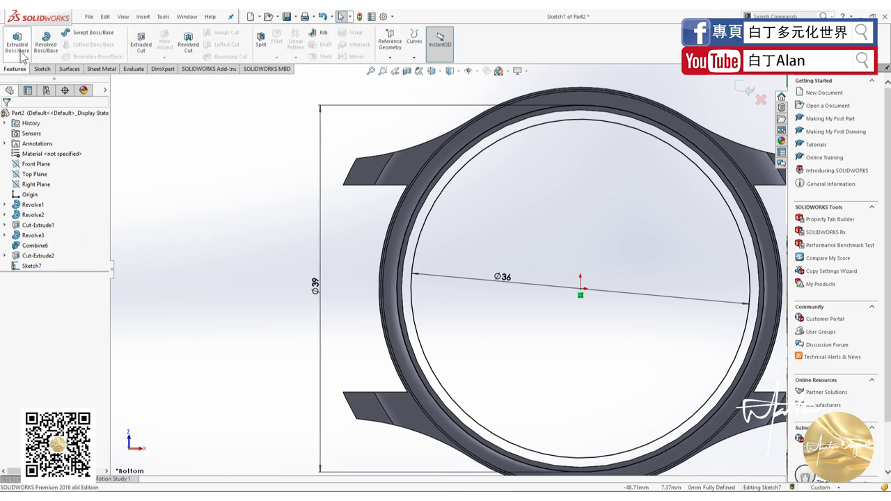
click(18, 43)
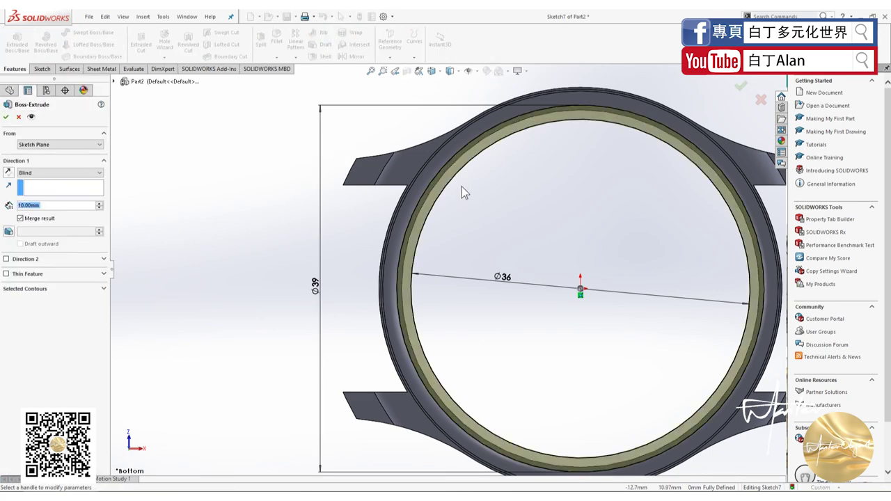
middle_drag(462, 187, 223, 279)
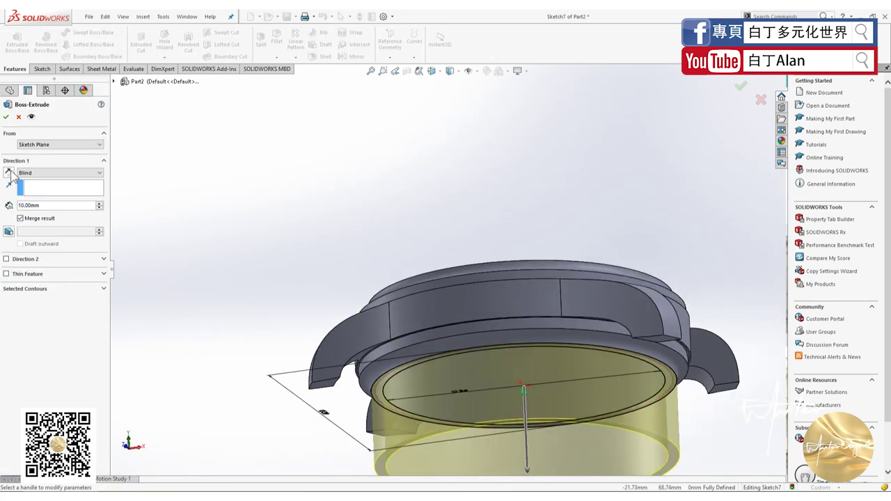
click(9, 173)
text(5)
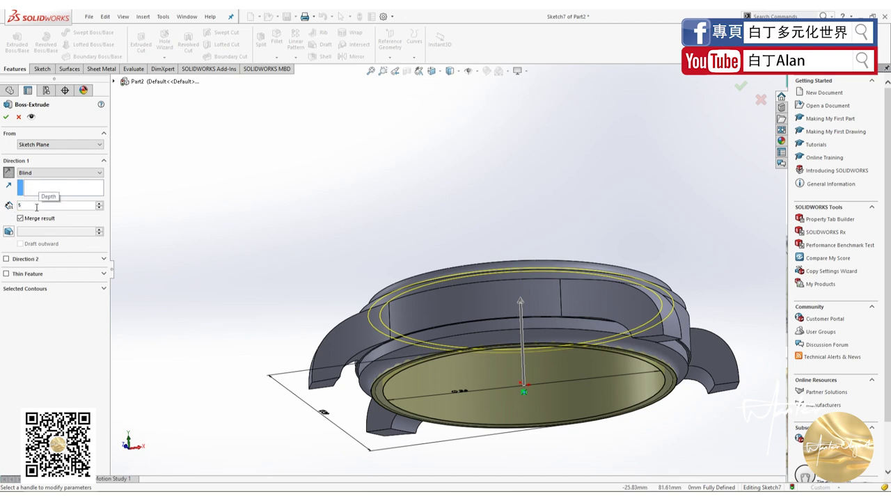
key(BackSpace)
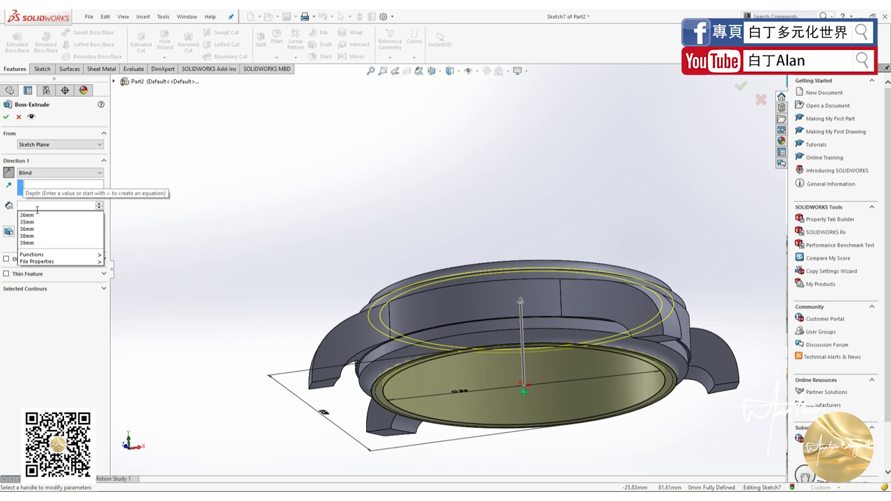
text(3)
key(Return)
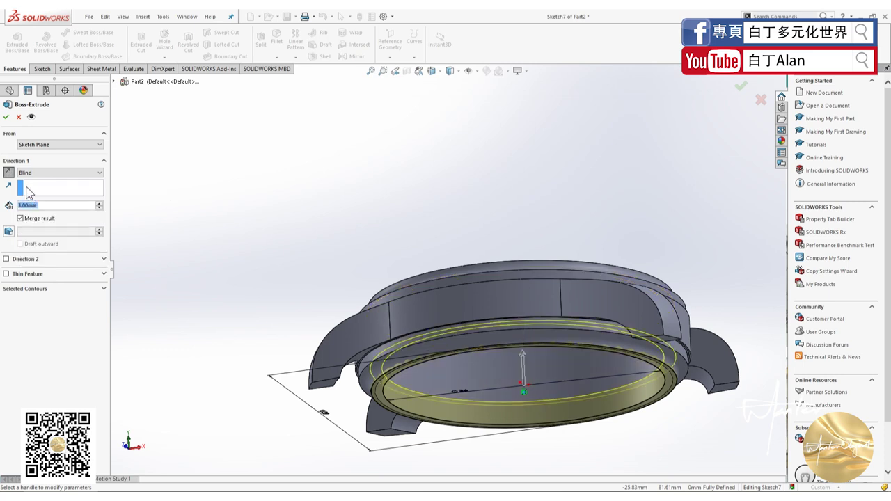
click(6, 117)
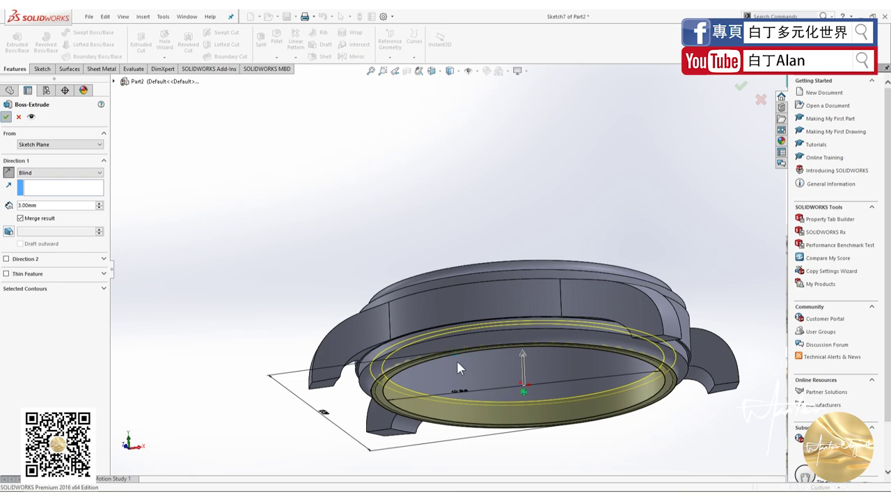
mouse_move(413, 340)
middle_down()
mouse_move(352, 282)
mouse_move(366, 258)
mouse_move(374, 264)
middle_up()
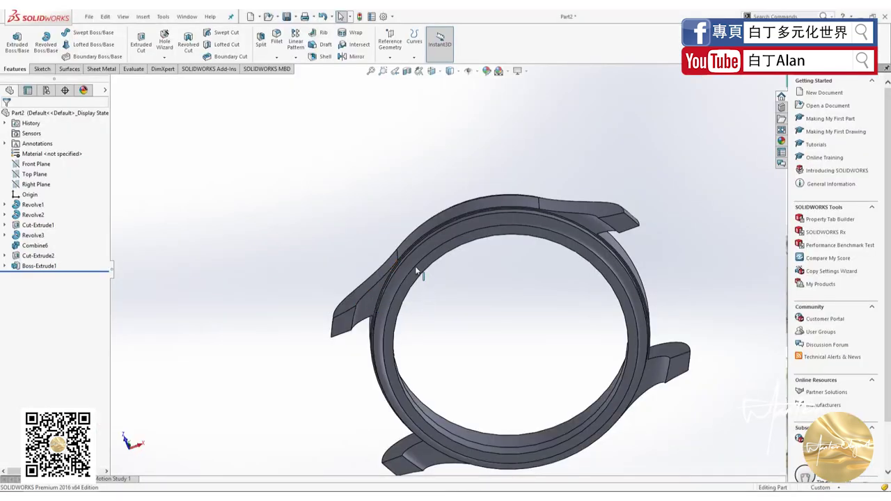
Step: Start a sketch on the case's inner face, viewed normal-to, with a circle at the origin
click(443, 263)
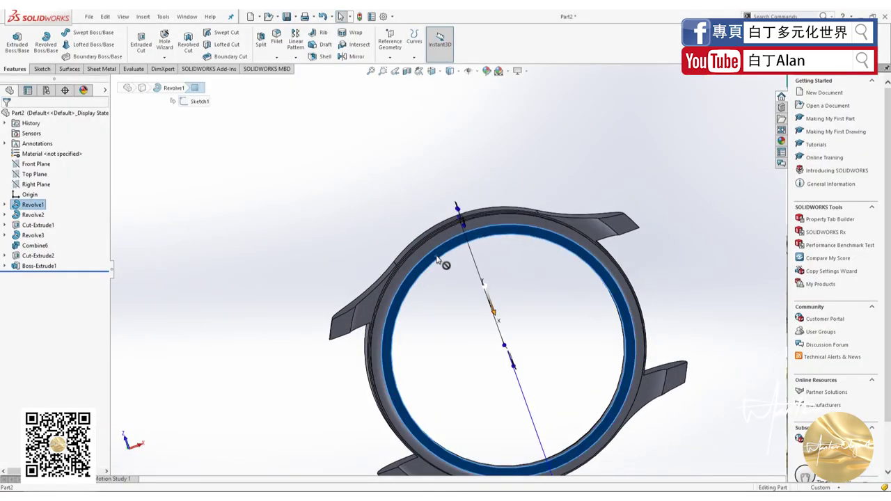
key(ctrl+8)
click(41, 69)
click(13, 39)
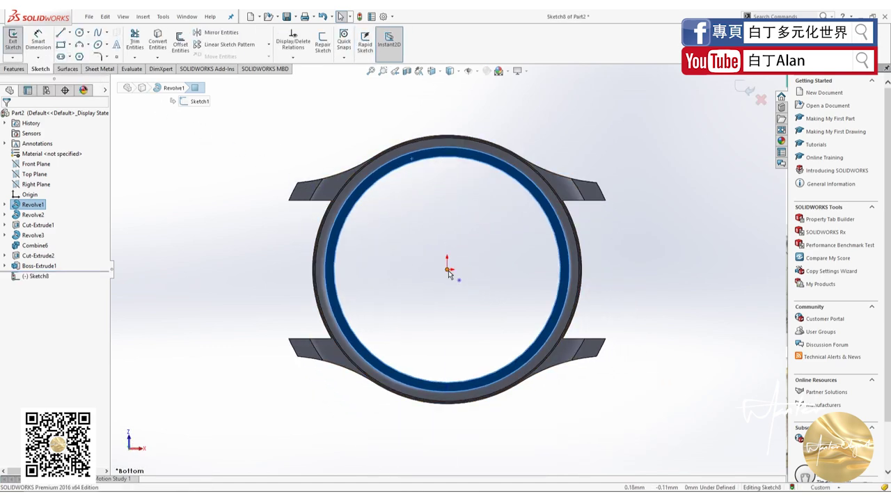
click(79, 32)
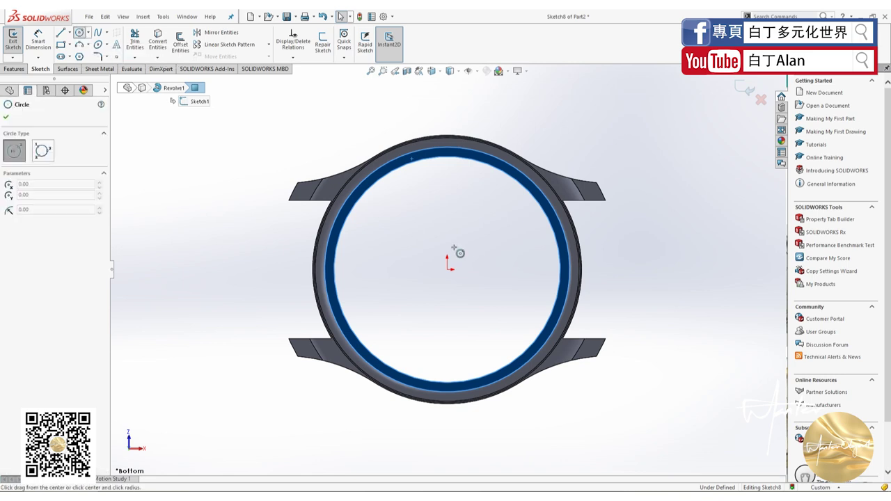
click(447, 271)
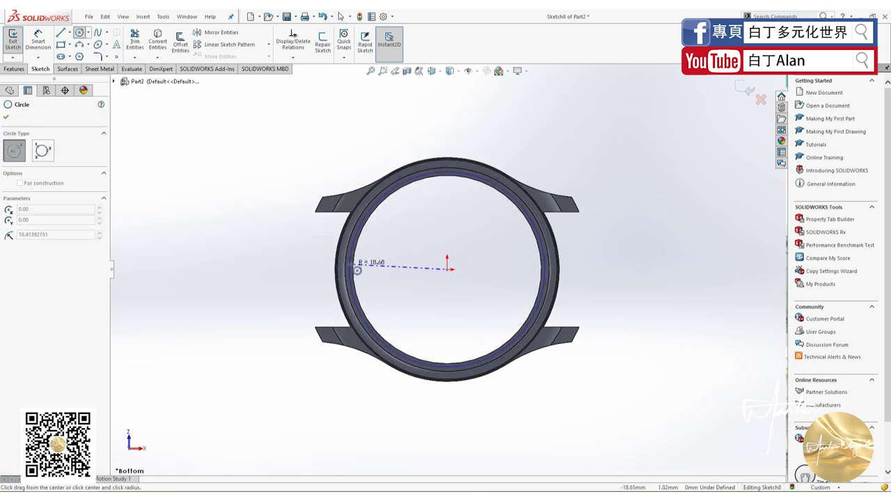
scroll(209, 249, up, 2)
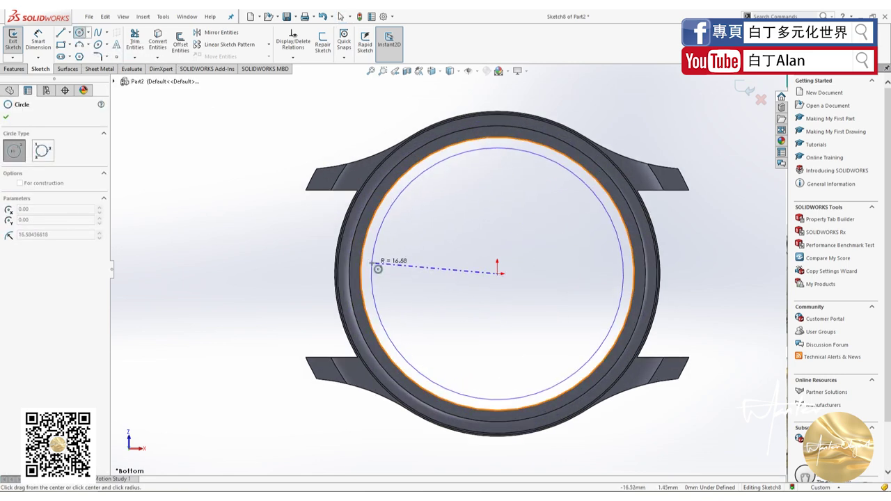
Step: Offset the case's inner circular edge by 0.0 mm into the sketch
click(181, 42)
click(390, 197)
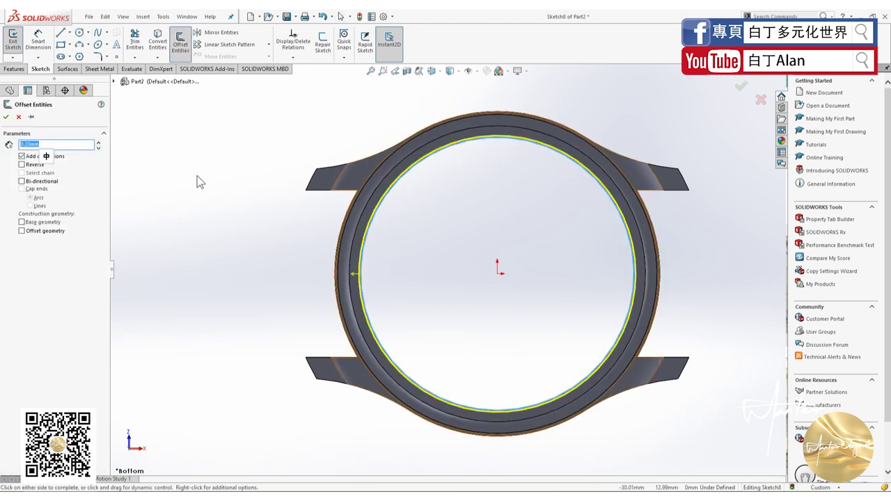
text(0.0)
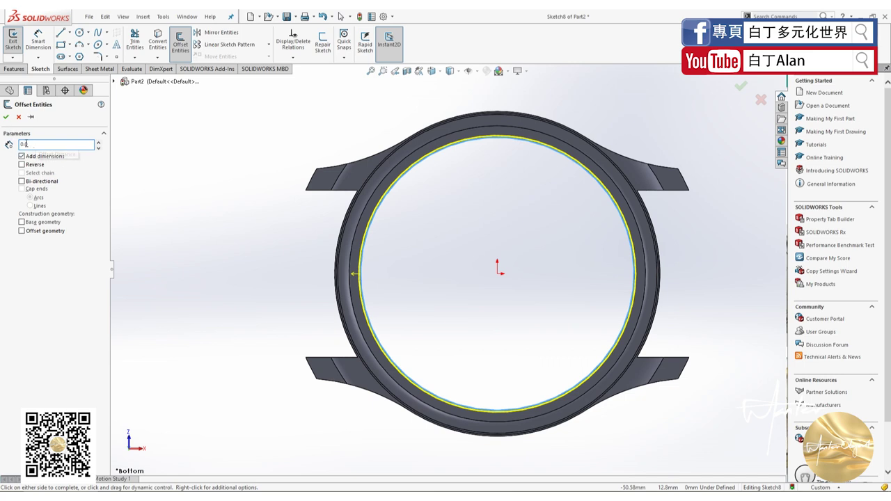
key(Return)
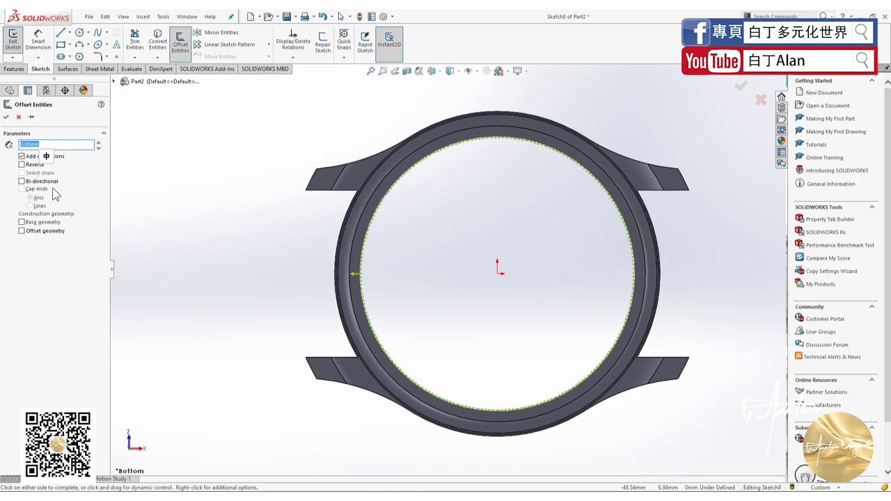
click(7, 117)
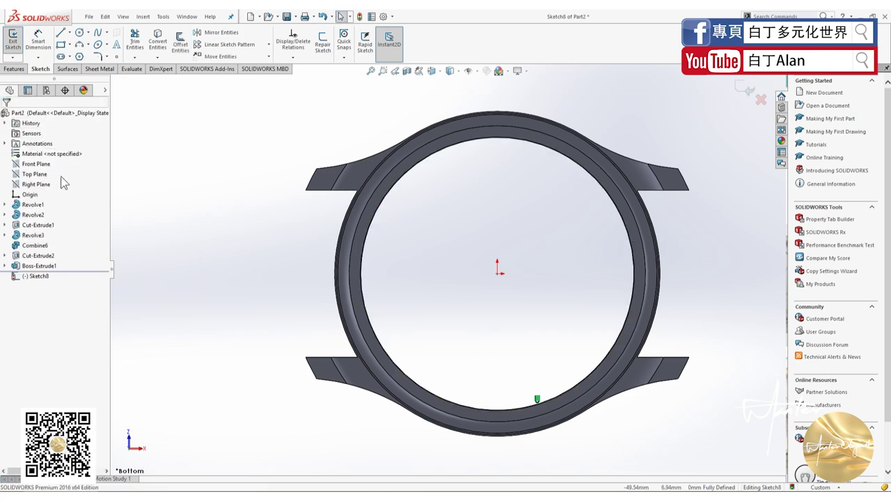
click(22, 69)
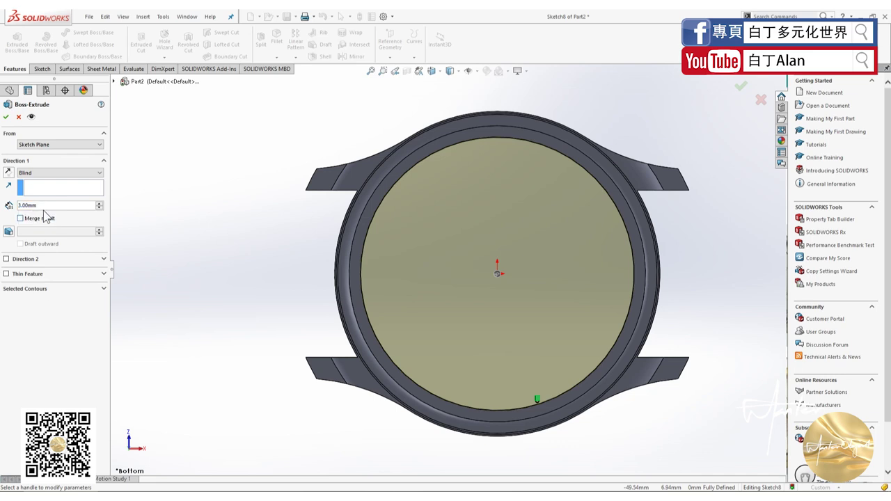
Step: Finish the 3 mm back-cover disc and inspect the ring body and disc face
text(3)
click(5, 116)
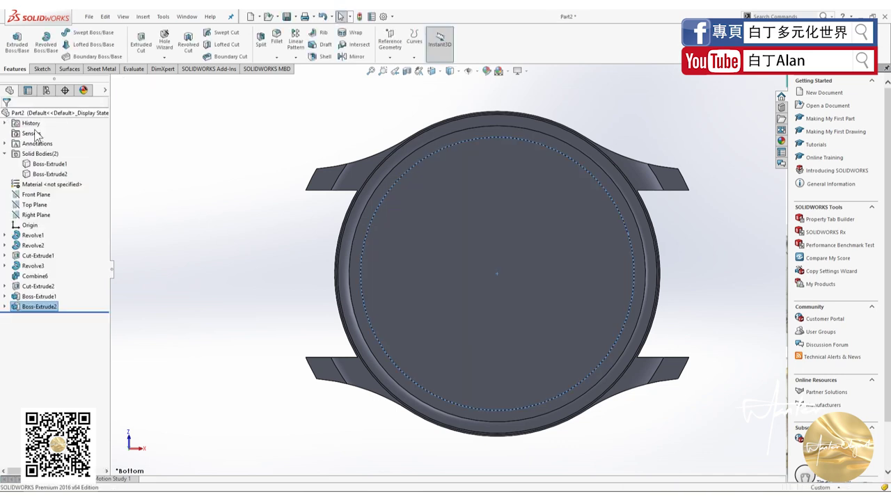
middle_drag(348, 278, 207, 302)
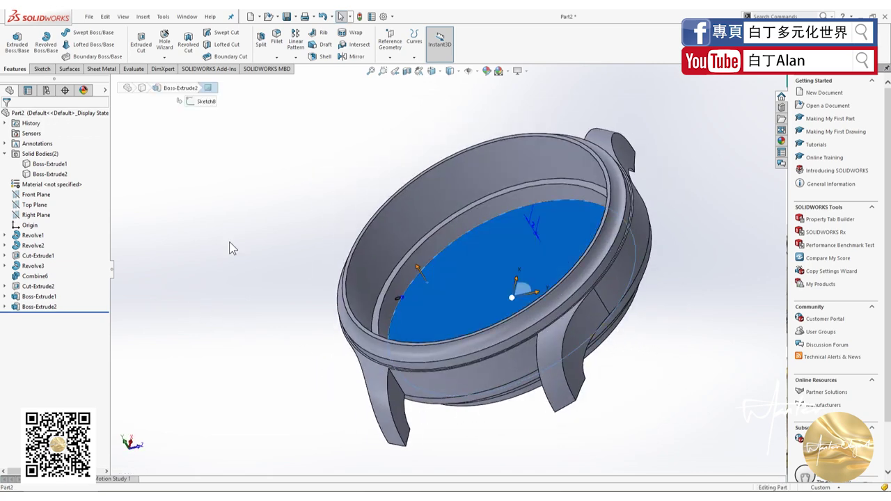
click(48, 164)
click(171, 246)
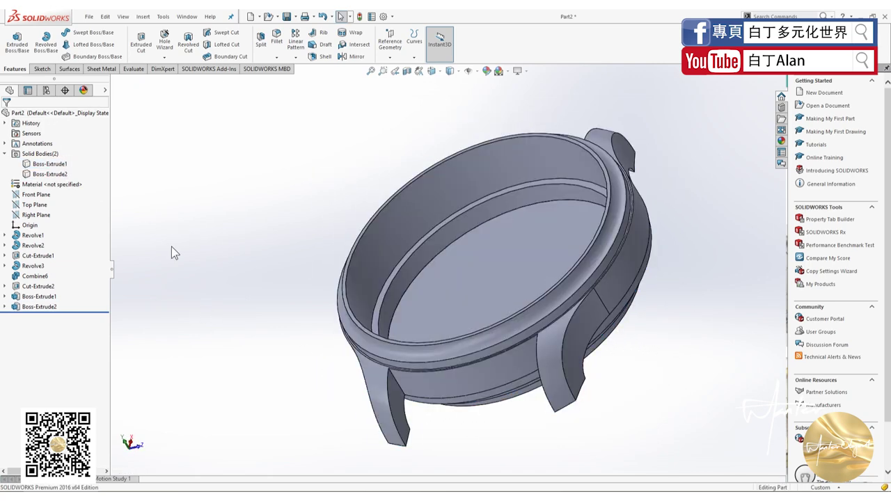
click(450, 297)
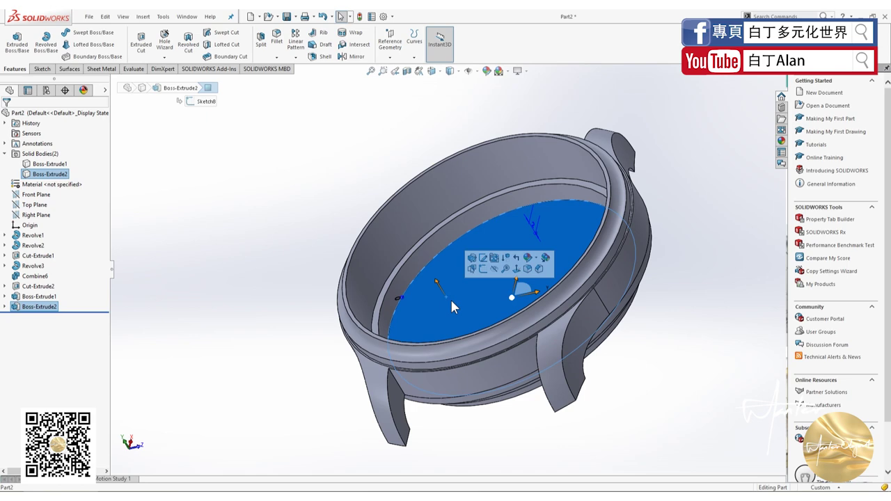
click(216, 249)
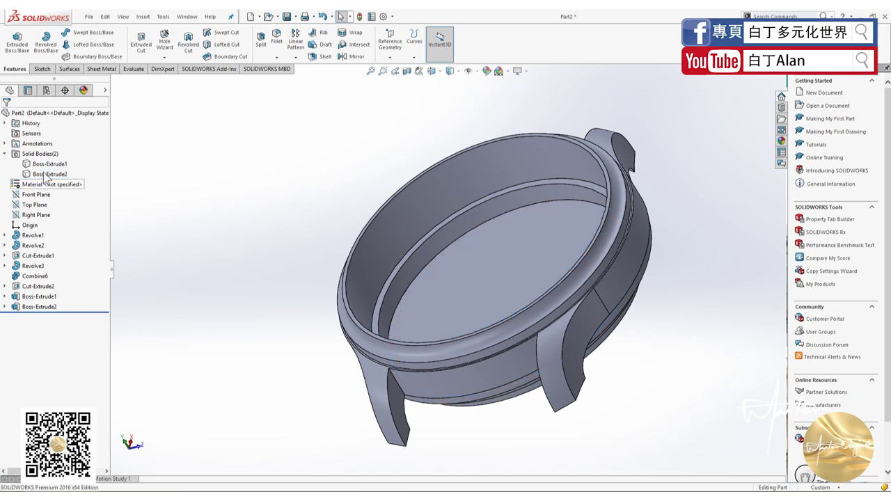
Step: View the Right Plane normal-to with Hidden Lines Visible and sketch on it
click(45, 221)
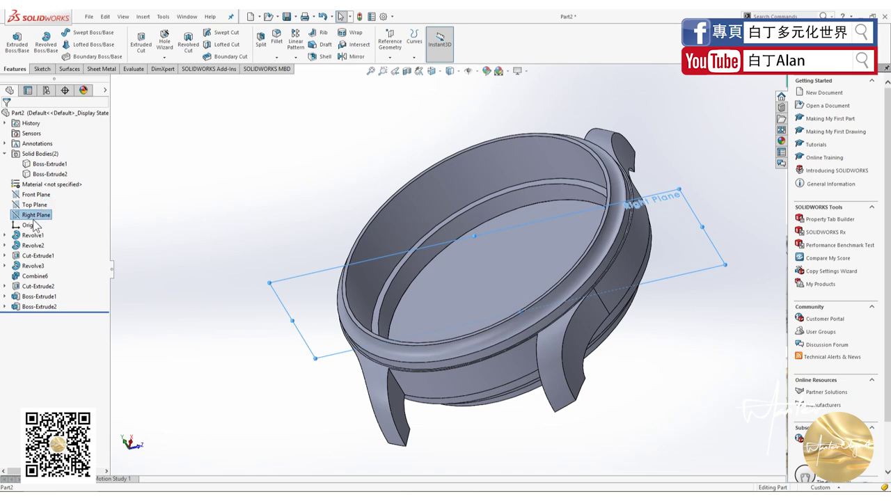
key(ctrl+8)
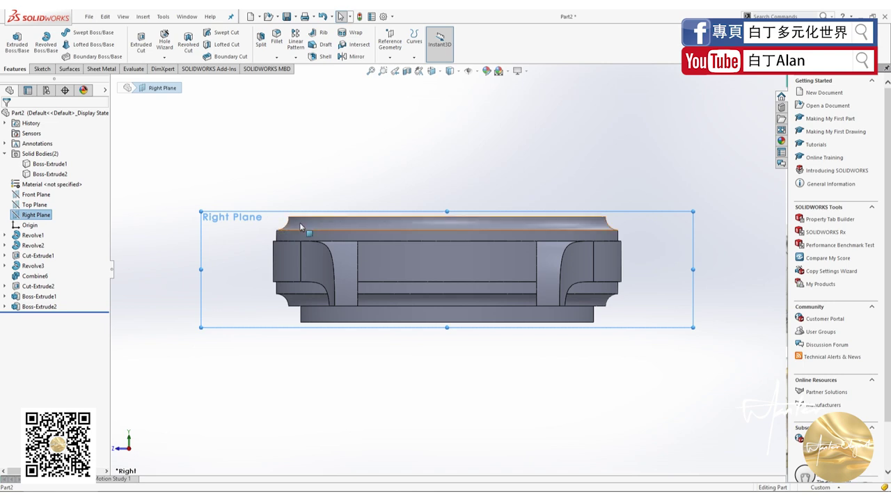
click(457, 75)
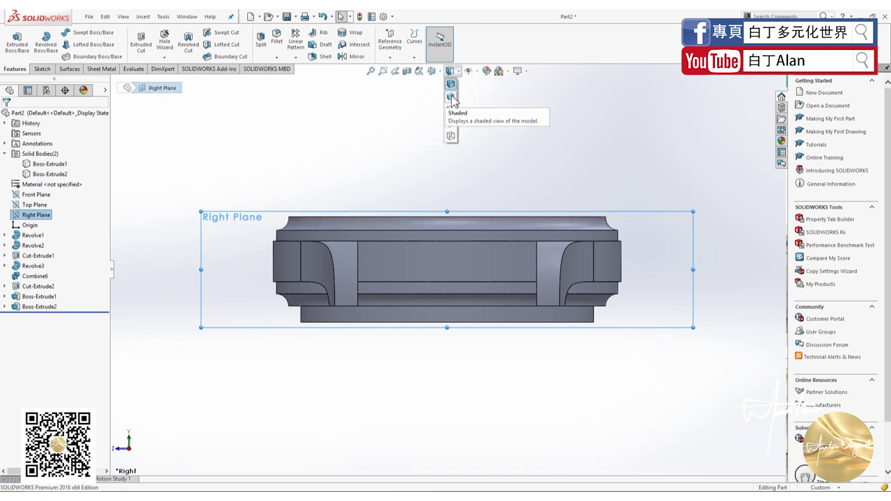
click(449, 126)
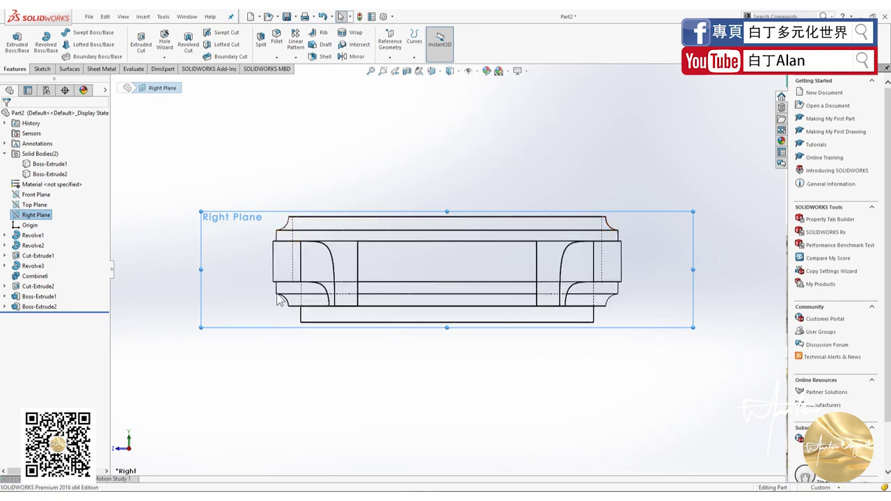
click(42, 42)
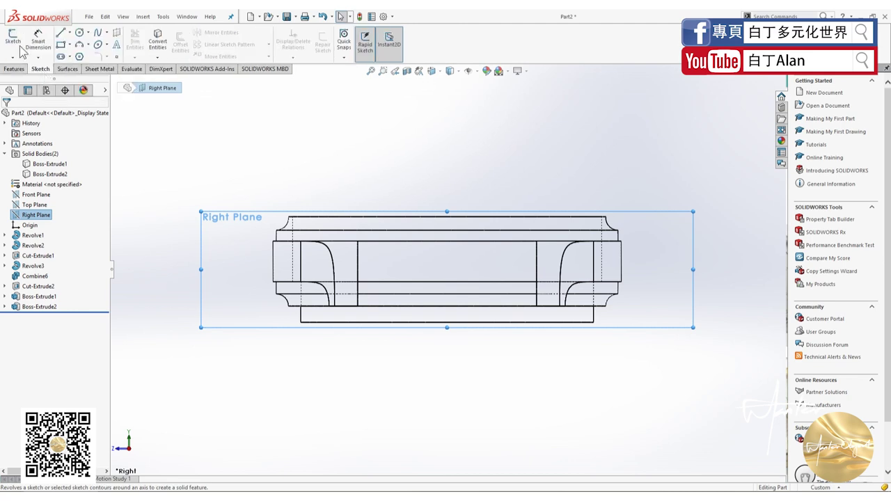
Step: Draw a three-point arc starting at the left end of the case's top edge
click(79, 44)
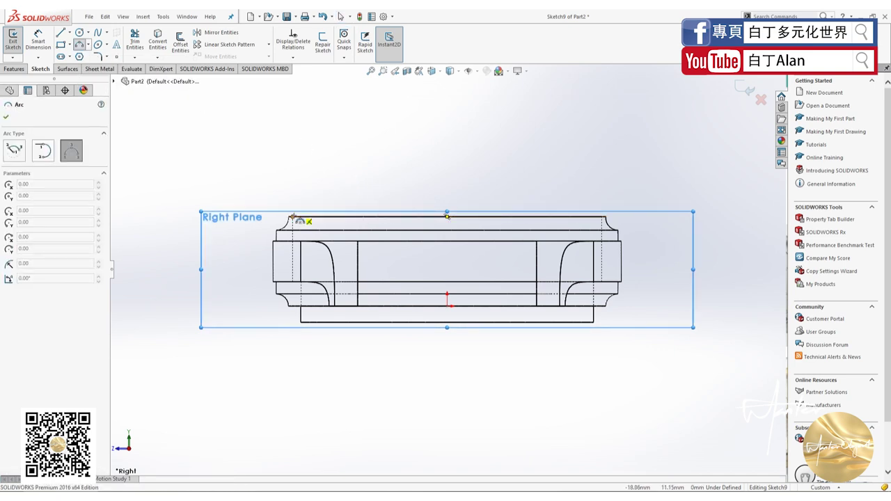
click(291, 217)
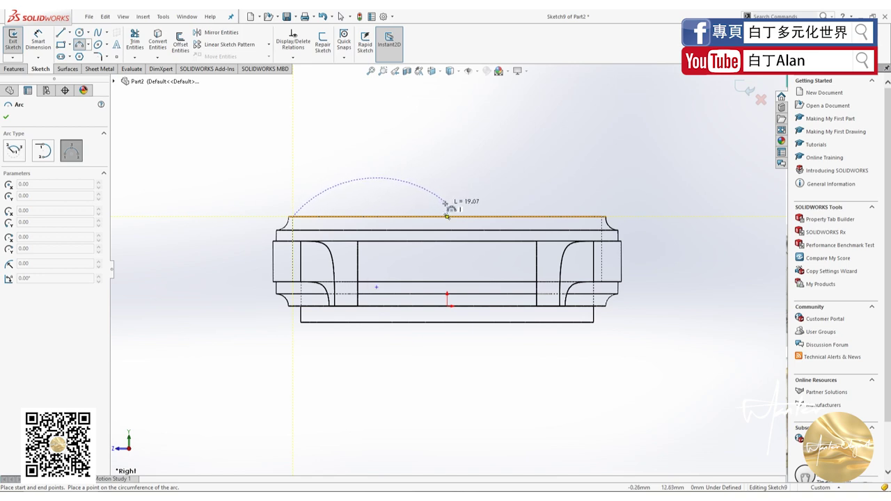
click(445, 203)
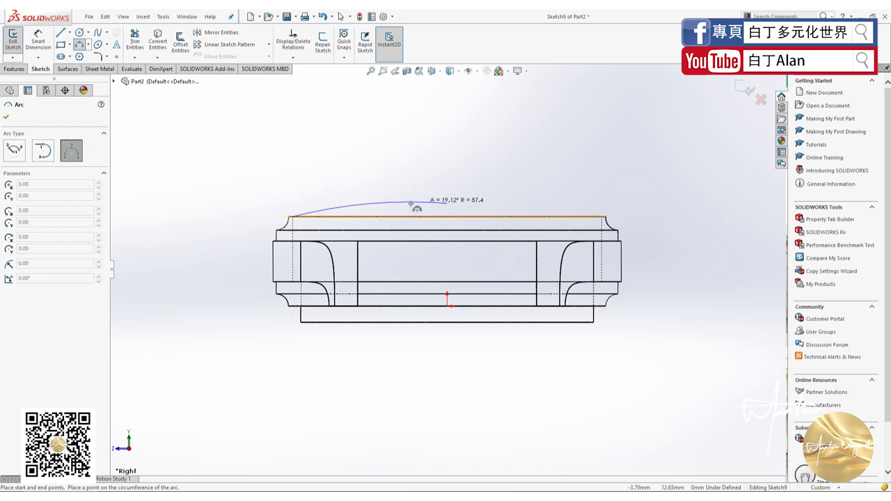
click(369, 206)
Step: Dimension the arc end's height above the top edge to 0.80 mm
click(38, 38)
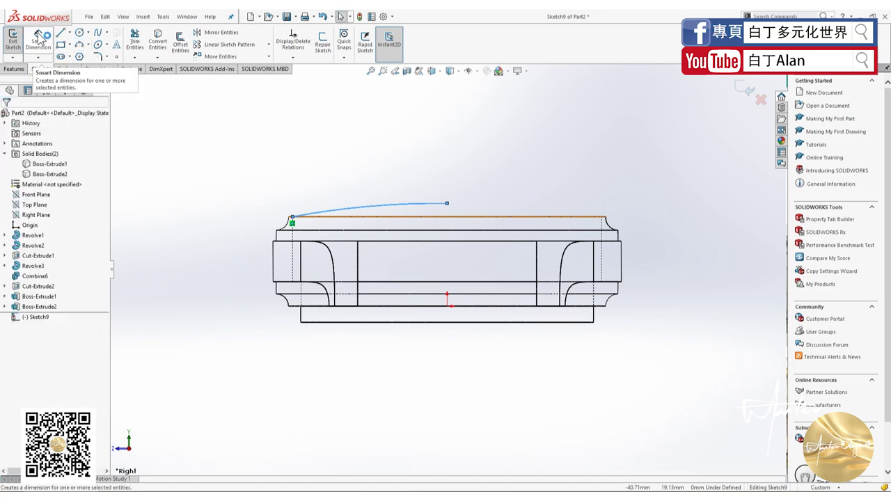
click(429, 205)
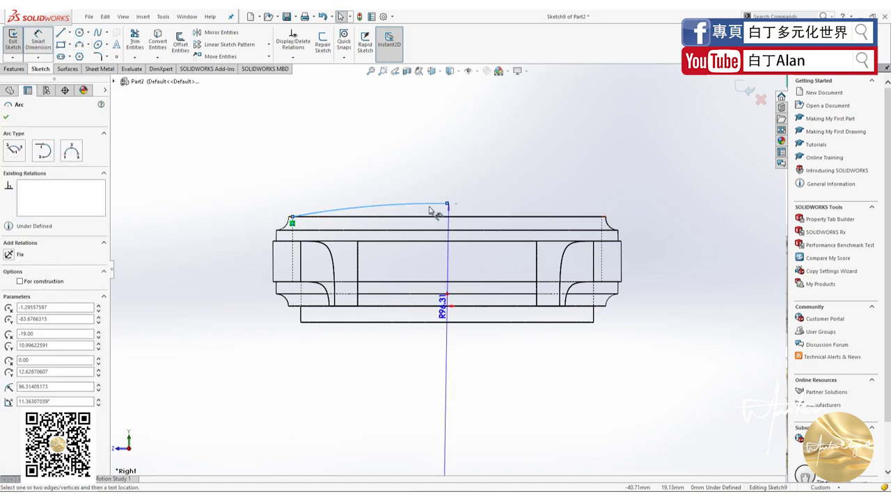
click(38, 36)
click(39, 42)
click(496, 217)
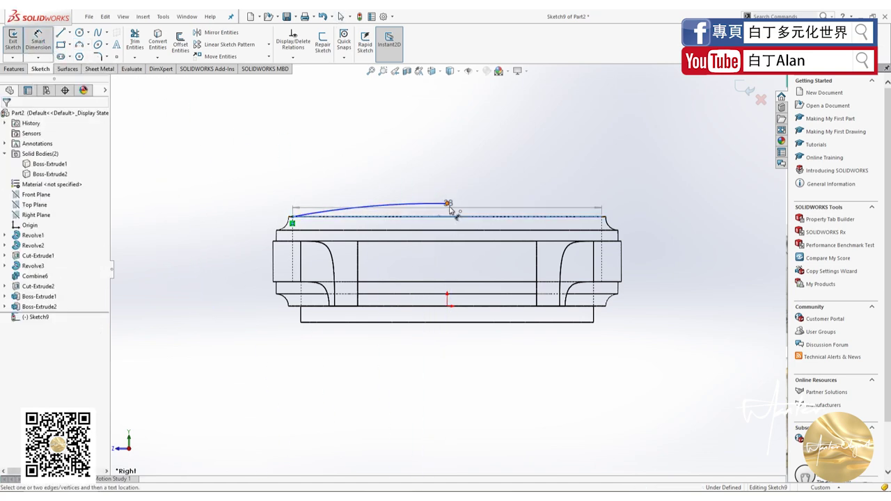
click(447, 203)
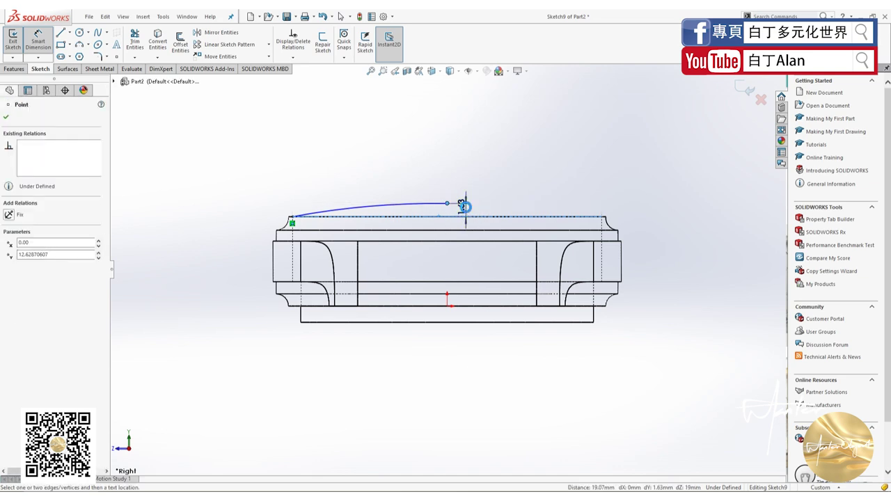
click(466, 209)
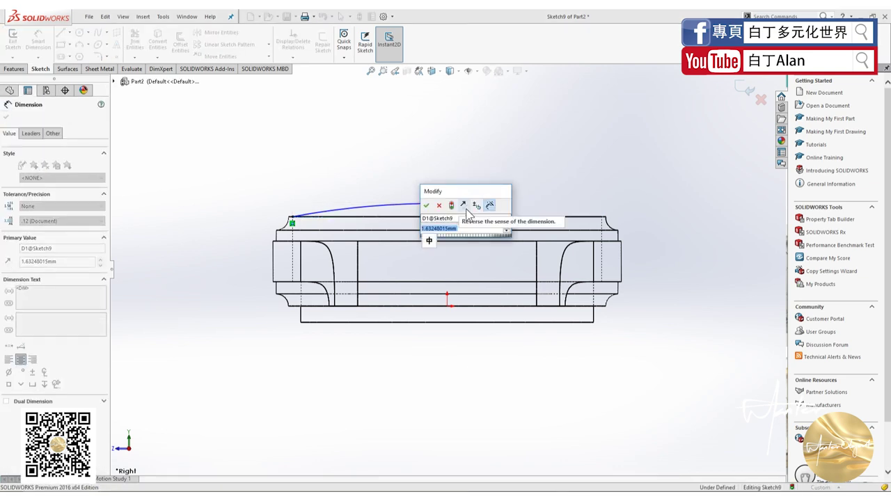
text(10.8)
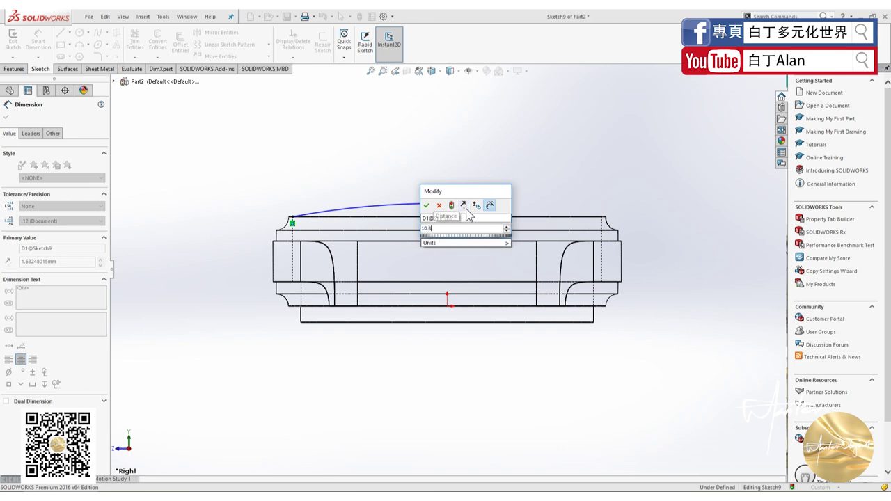
key(Return)
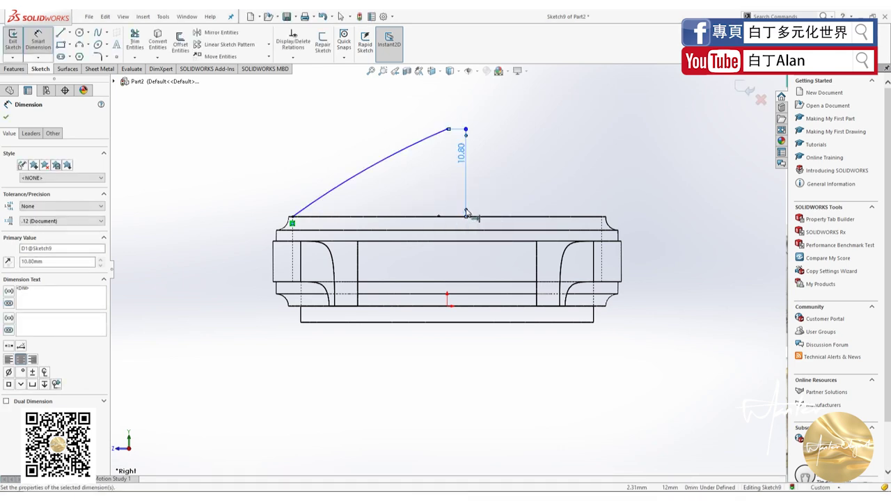
double_click(457, 156)
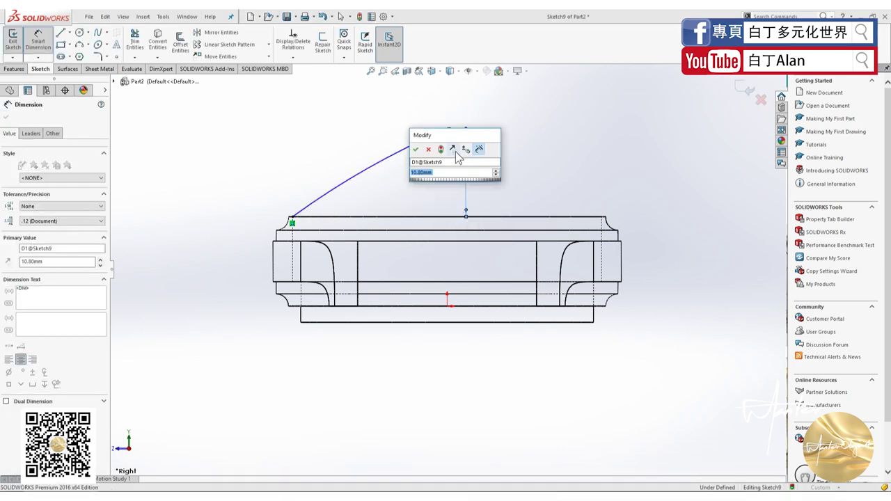
text(0.8)
key(Return)
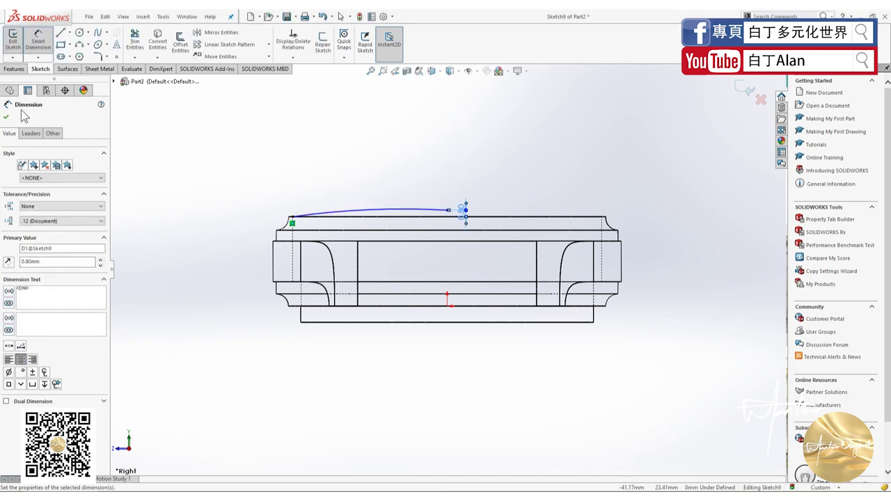
click(7, 118)
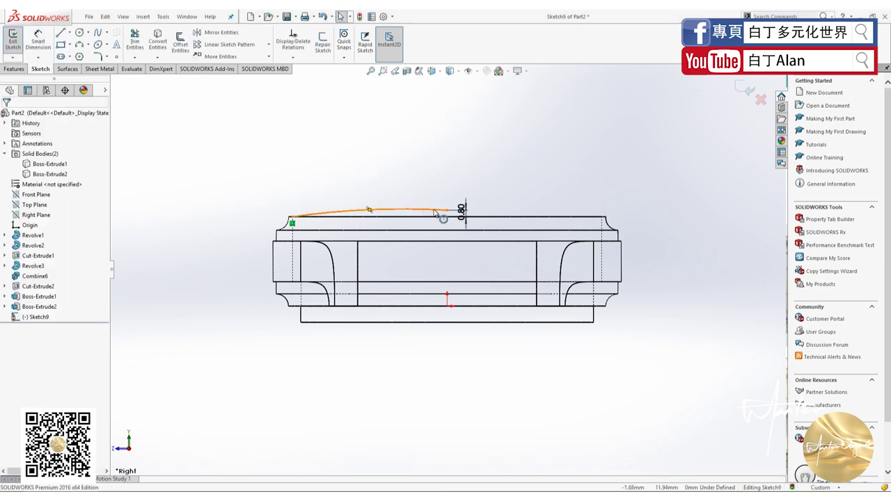
Step: Check the arc and switch the model display to Shaded With Edges
scroll(374, 210, down, 2)
scroll(390, 251, down, 3)
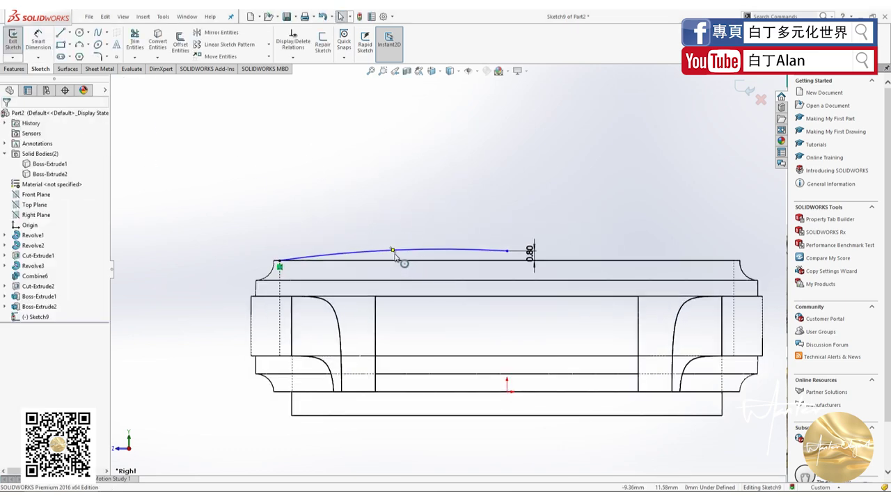
click(397, 257)
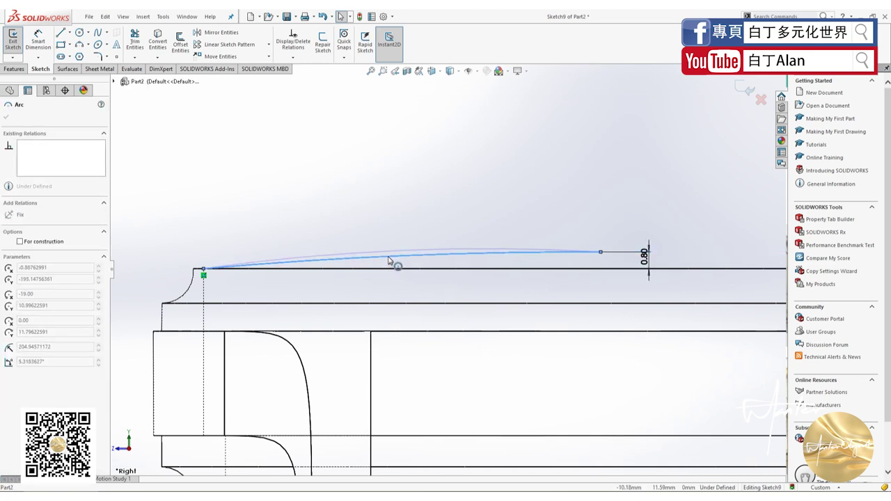
click(6, 117)
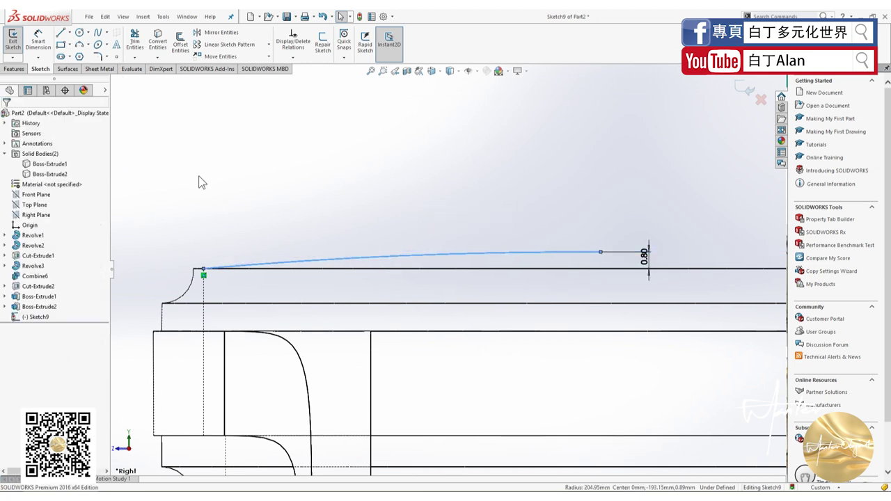
click(450, 70)
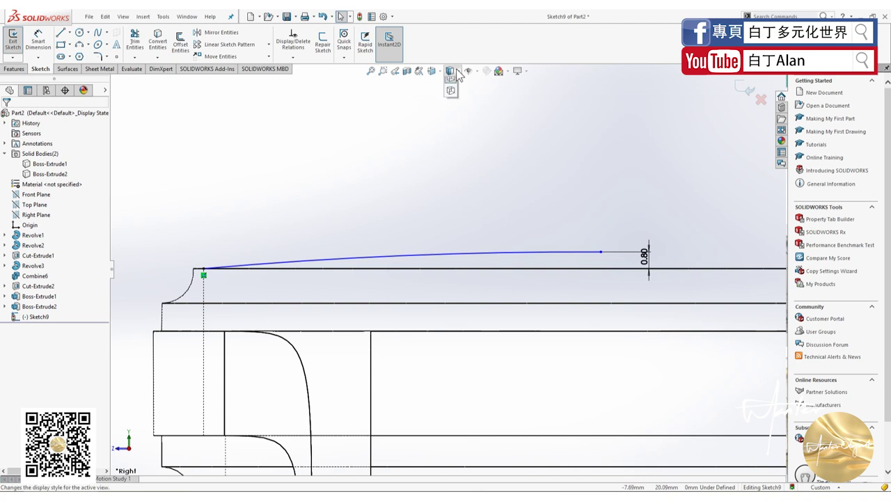
click(451, 85)
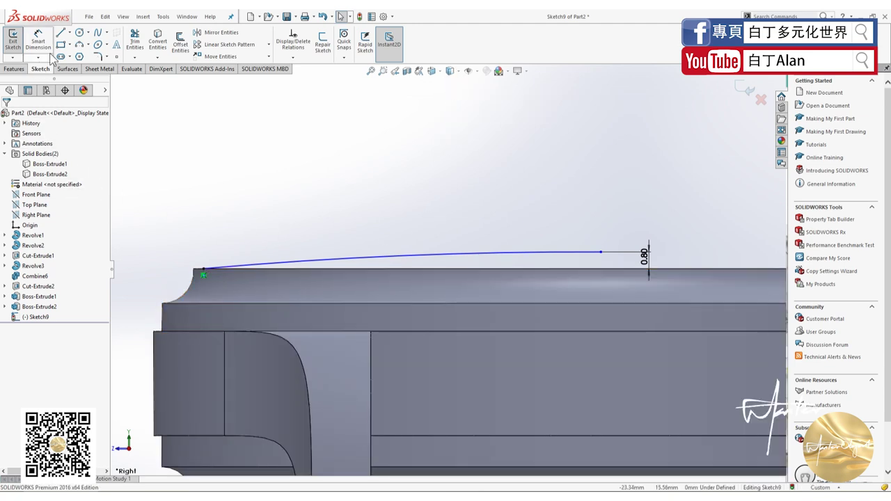
click(67, 32)
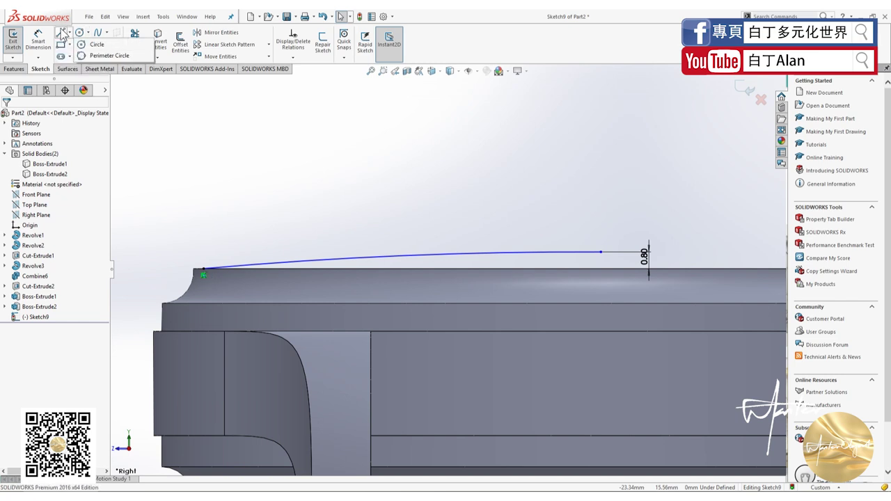
click(76, 44)
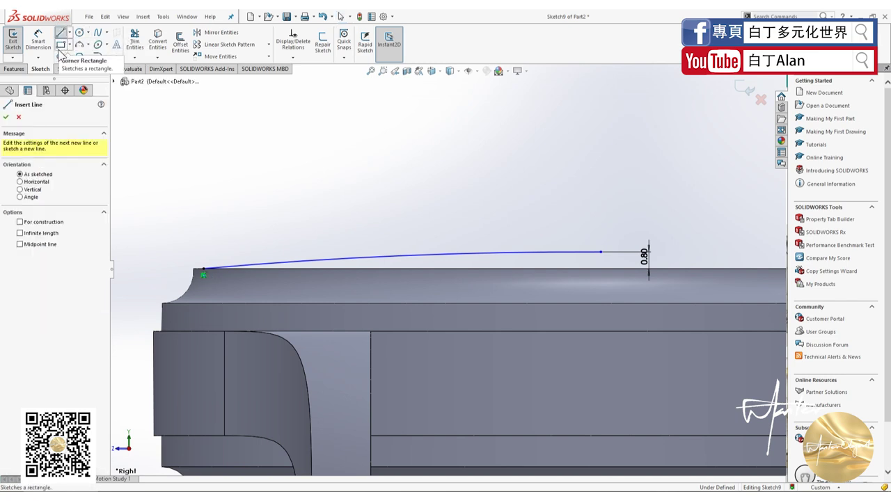
key(Escape)
Step: Offset the arc 2 mm below to form the crystal's lower curve
click(180, 42)
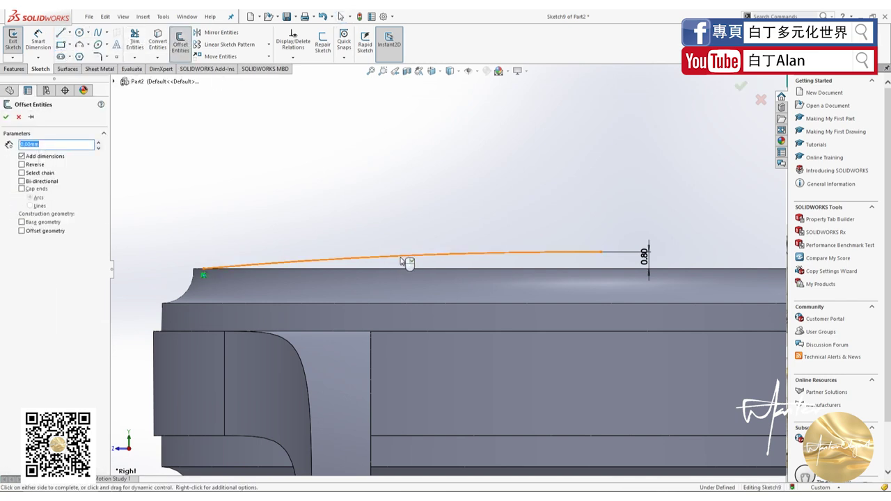
click(407, 263)
text(2)
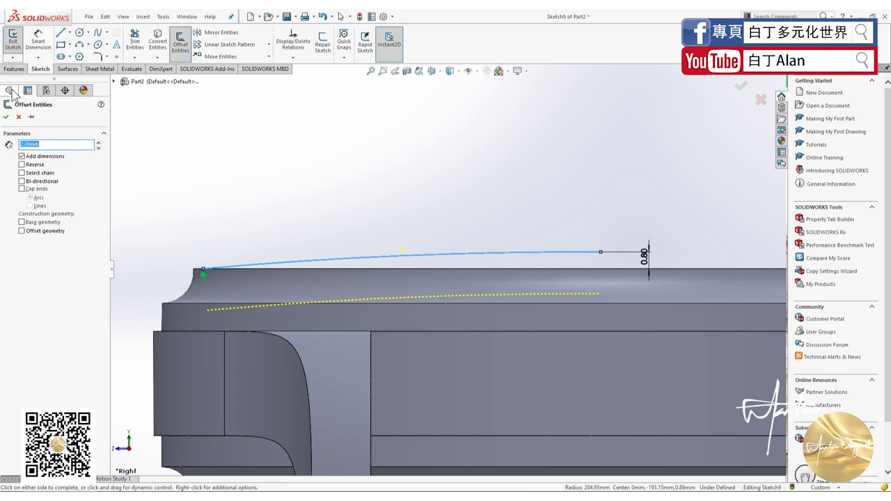
click(6, 117)
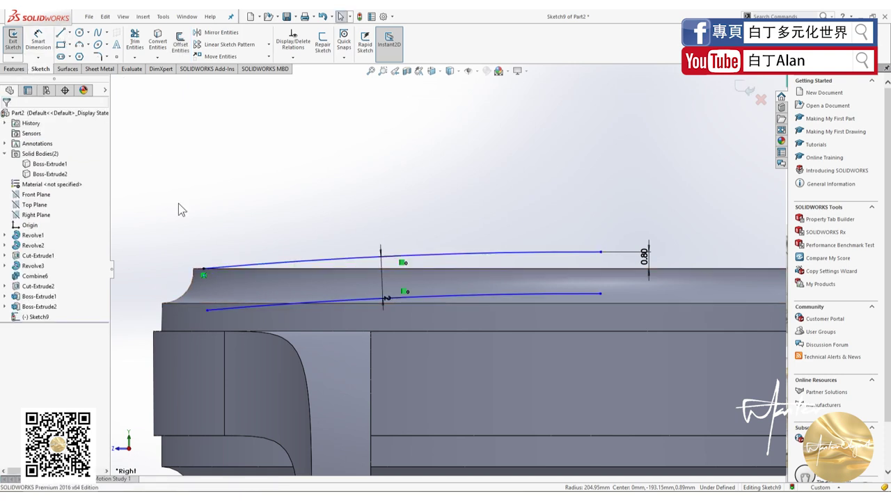
Step: Close the profile's left and right ends with vertical lines
click(63, 34)
click(203, 269)
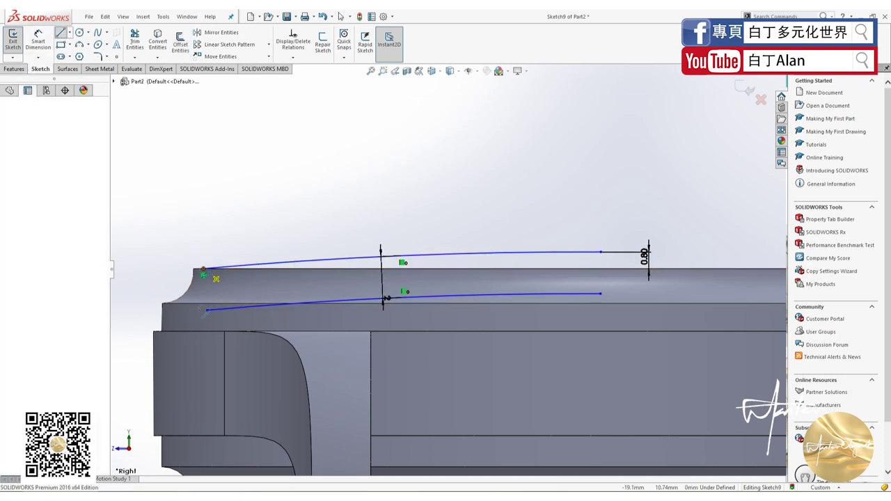
click(204, 322)
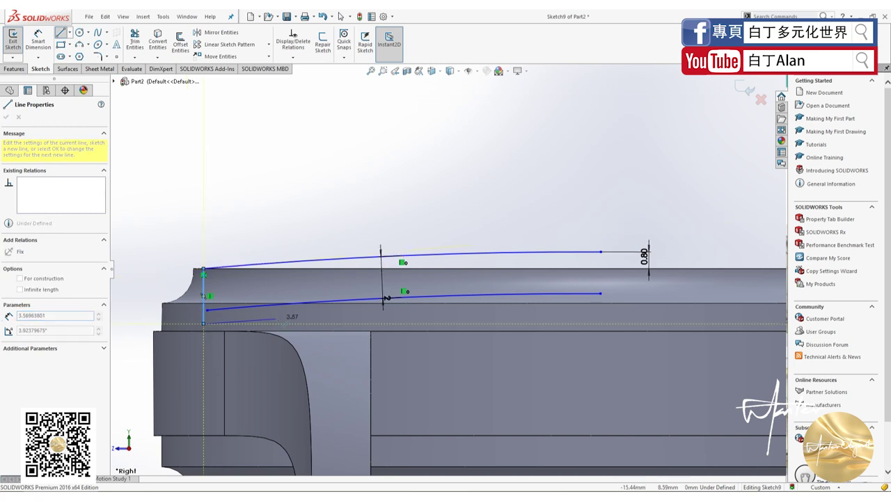
click(61, 33)
click(61, 33)
click(62, 34)
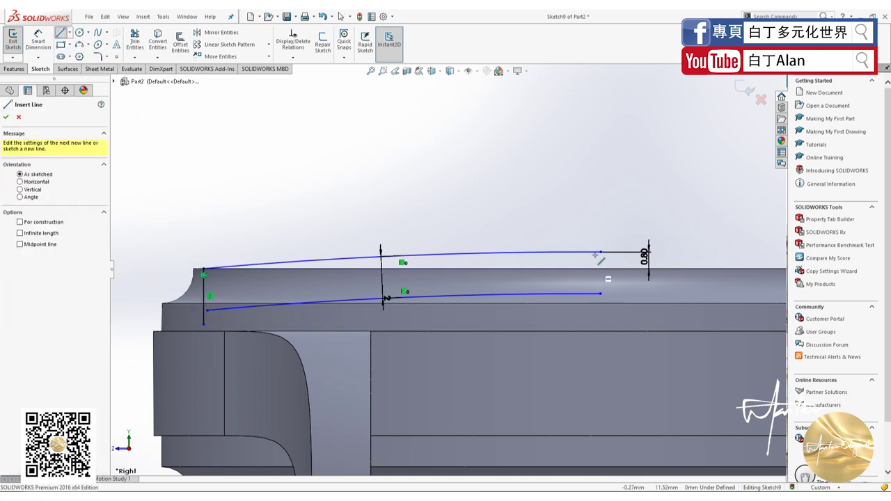
click(600, 252)
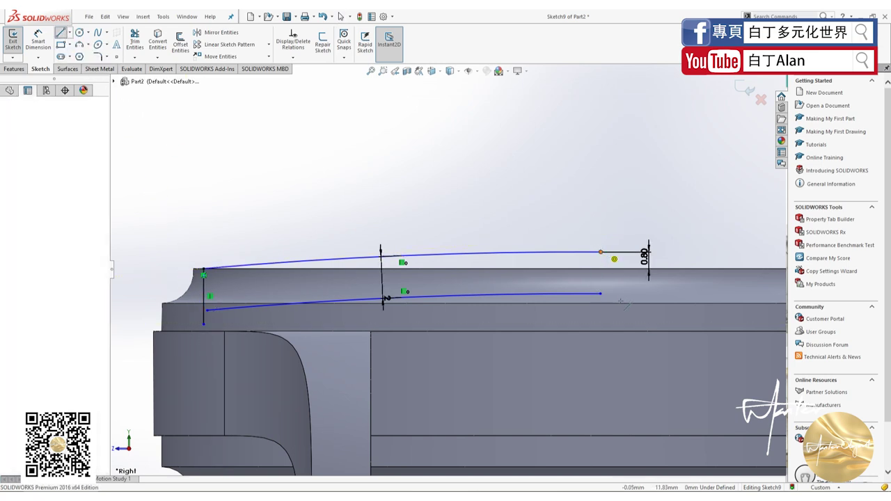
click(601, 323)
key(Escape)
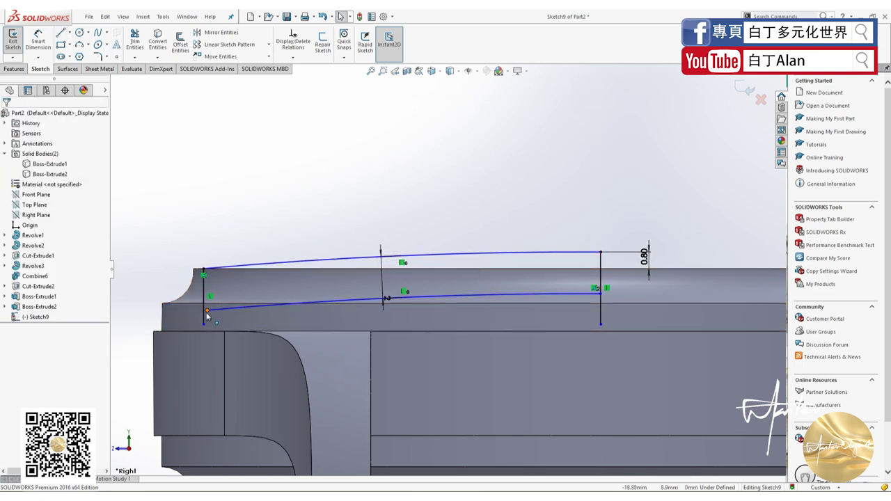
Step: Drag the lower curve's left end outward past the case edge
drag(207, 311, 203, 316)
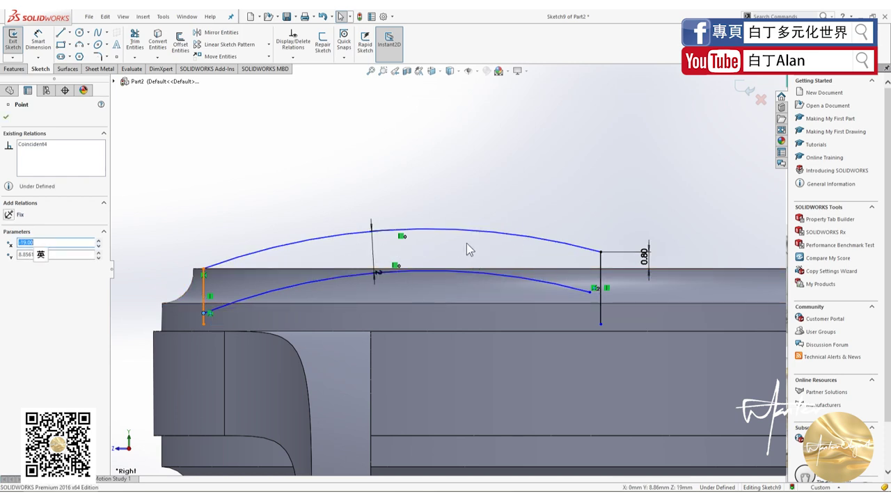
key(ctrl+z)
drag(207, 311, 186, 316)
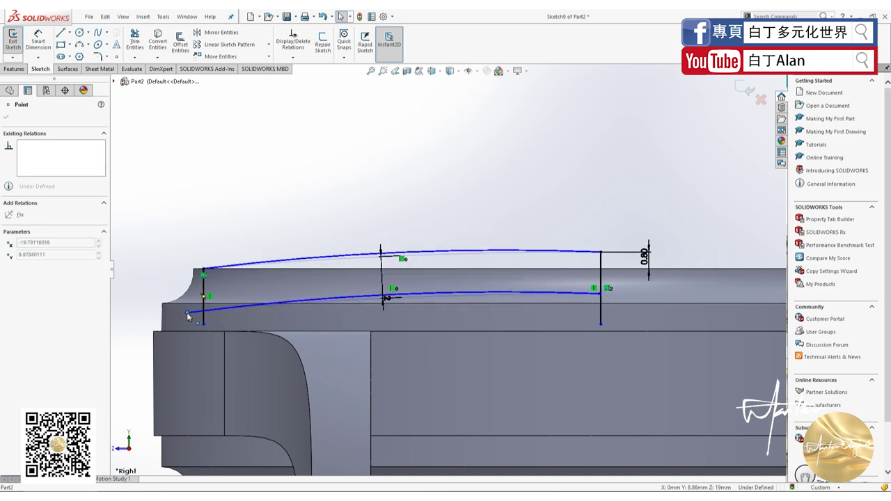
drag(188, 316, 182, 314)
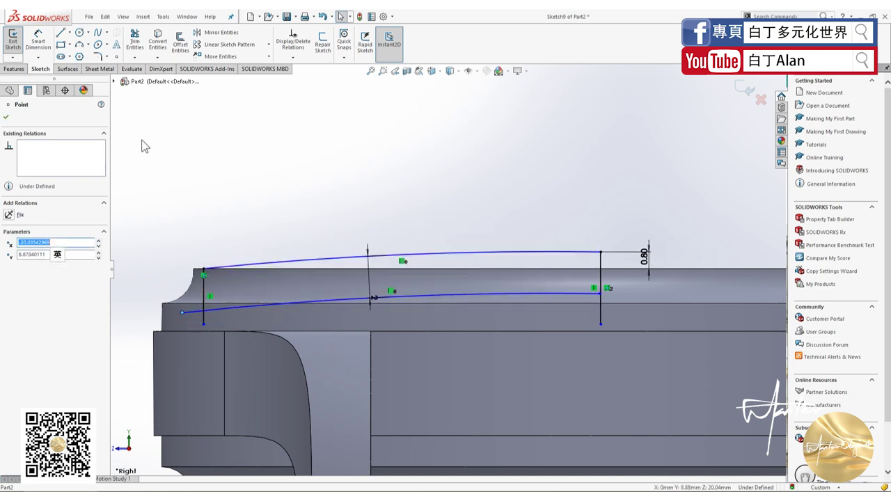
Step: Drag the upper arc of the profile to flatten it
click(7, 117)
click(69, 33)
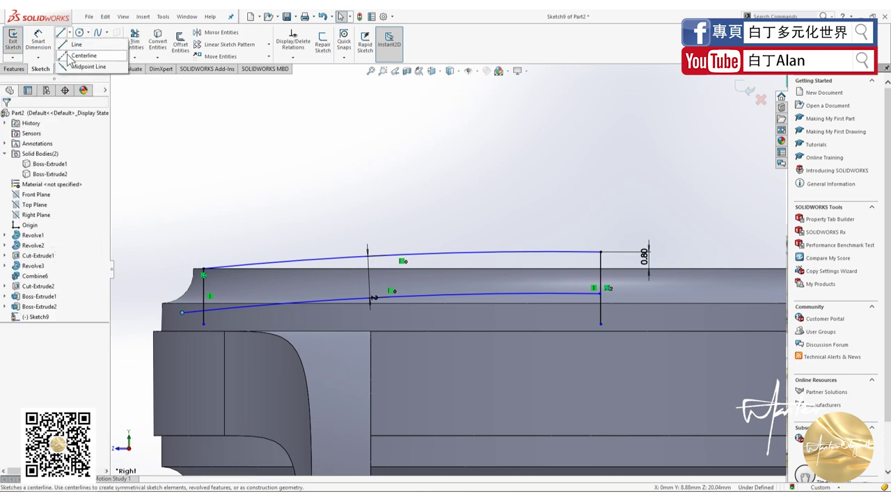
click(397, 255)
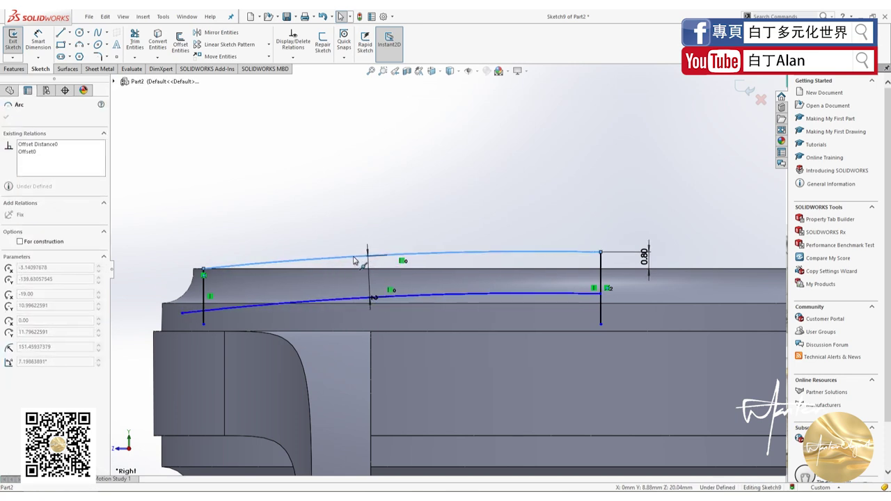
mouse_move(353, 260)
mouse_down()
mouse_move(343, 265)
mouse_move(402, 258)
mouse_up()
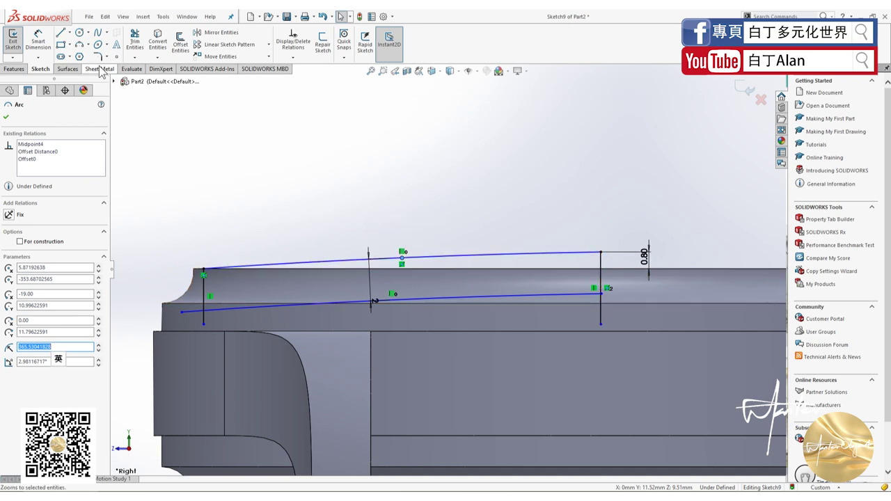
Step: Draw a horizontal centreline from the upper arc's right end and make the arc tangent to it
click(68, 33)
click(77, 56)
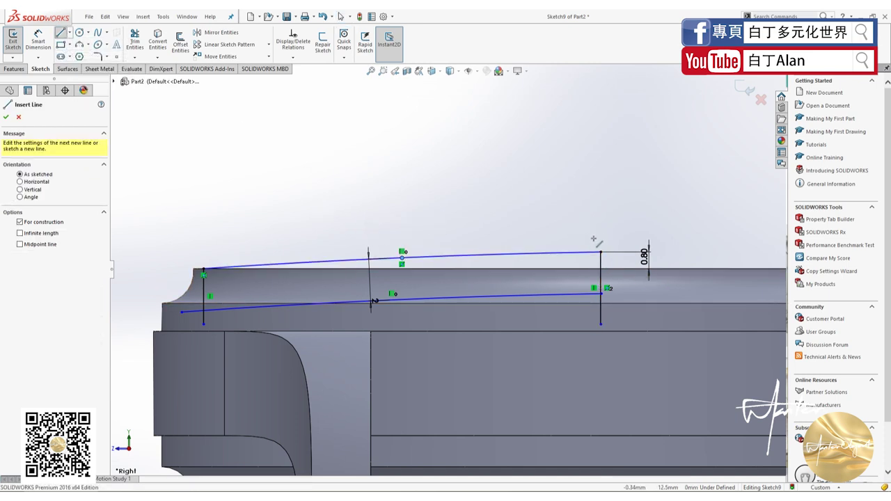
click(601, 252)
click(716, 252)
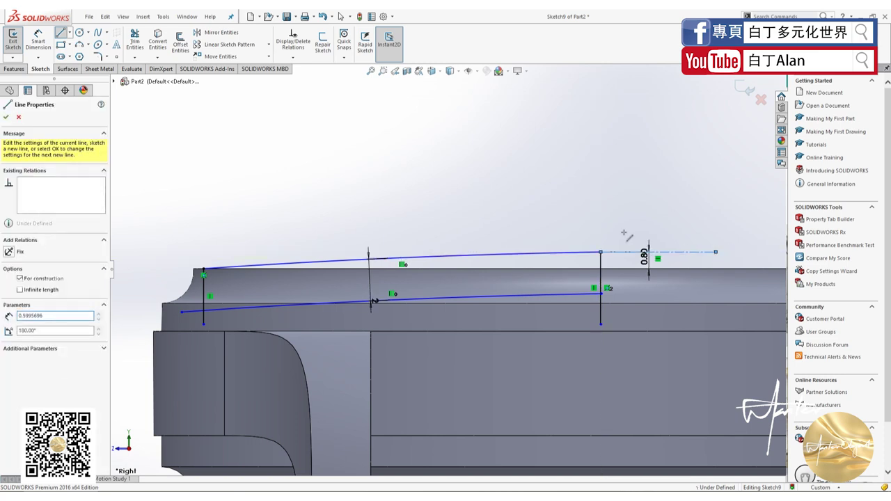
key(Escape)
click(618, 252)
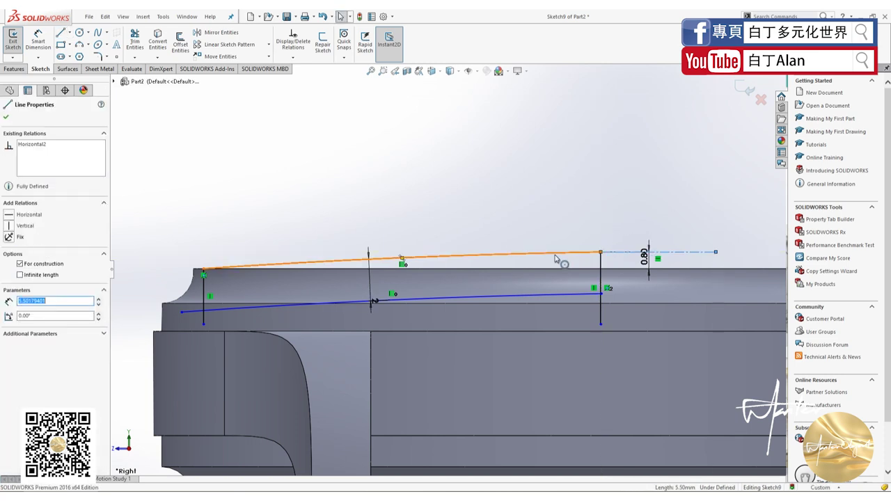
ctrl+click(229, 266)
click(10, 267)
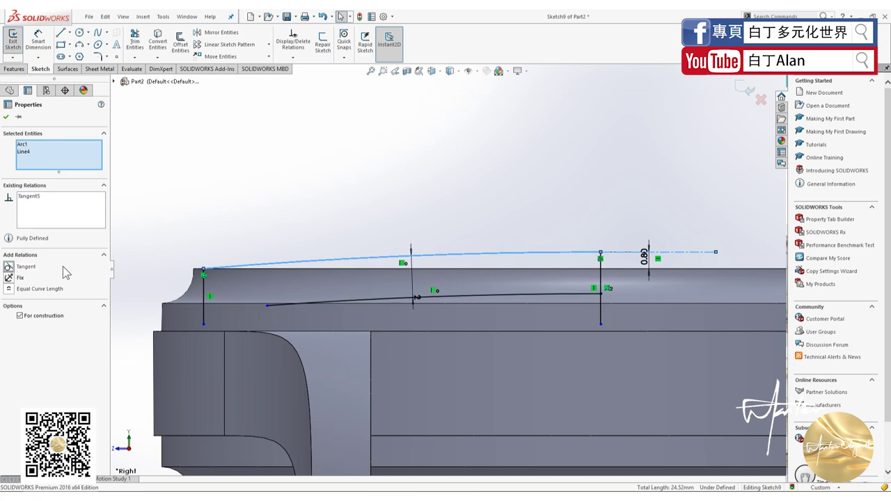
click(5, 116)
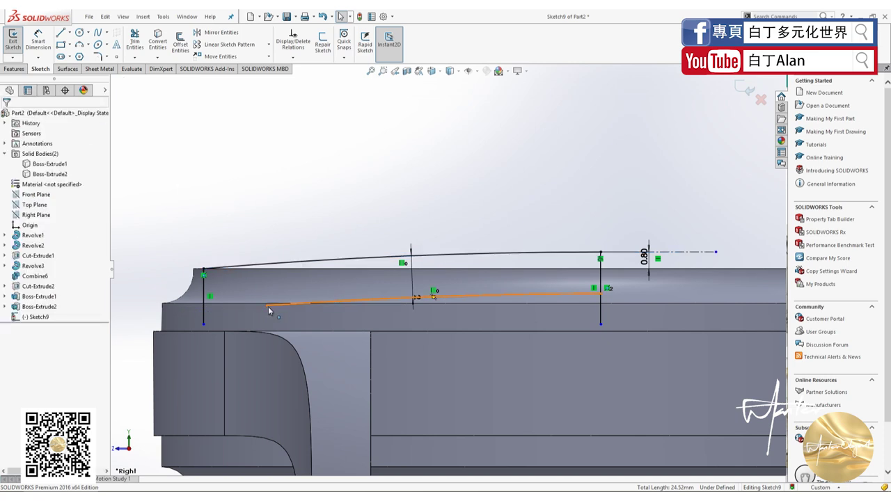
Step: Join the lower curve's left end to the left line and trim the excess geometry
drag(268, 306, 203, 316)
key(ctrl+c)
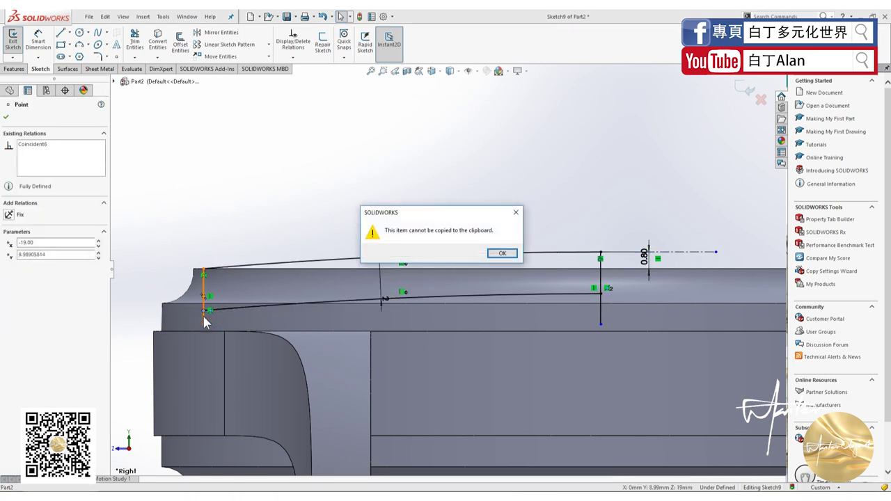
click(490, 253)
click(380, 223)
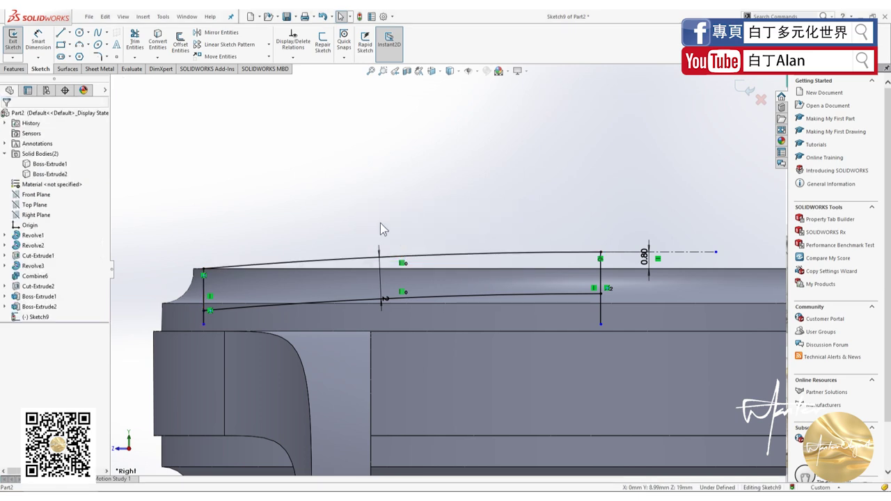
click(135, 41)
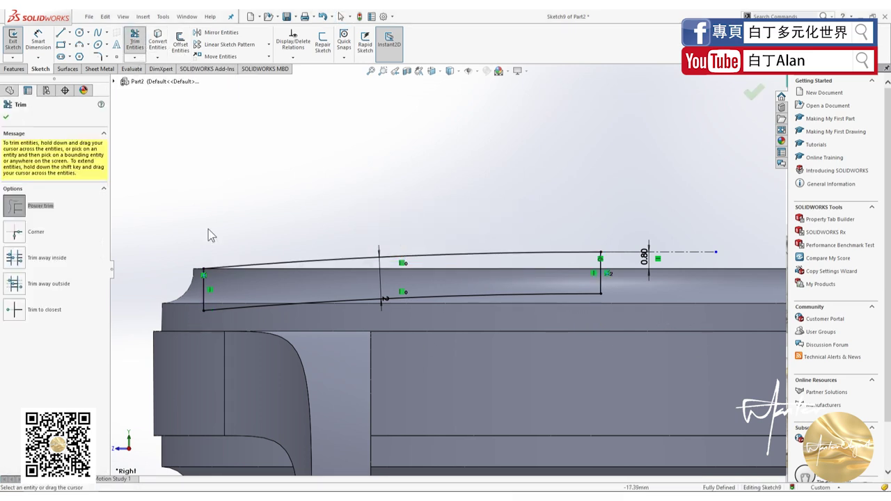
click(6, 117)
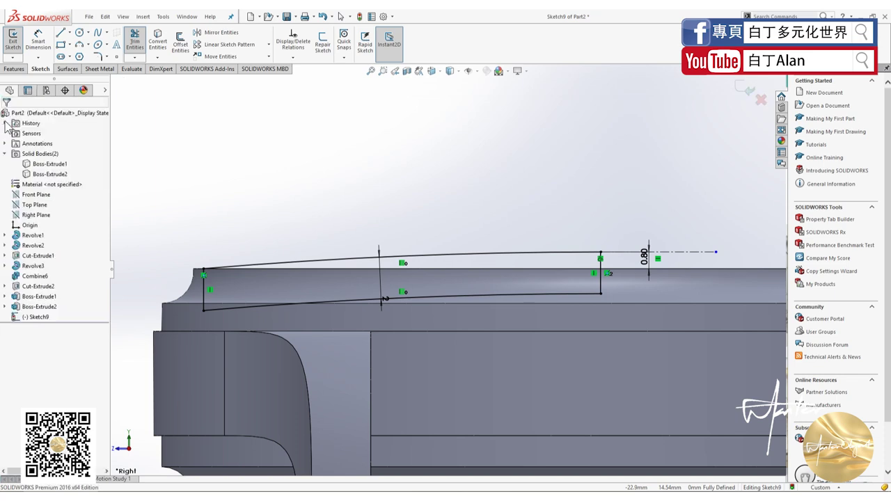
click(14, 69)
Step: Revolve the sketch 360° about the right vertical line
click(46, 43)
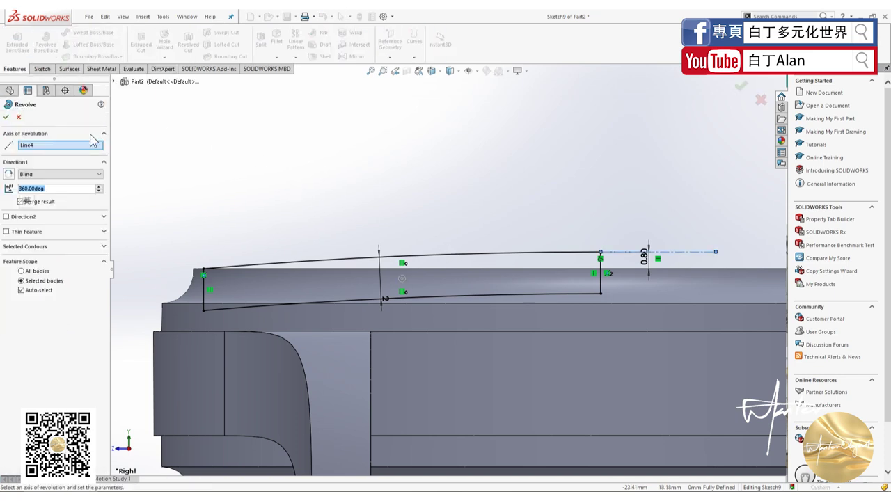
click(602, 271)
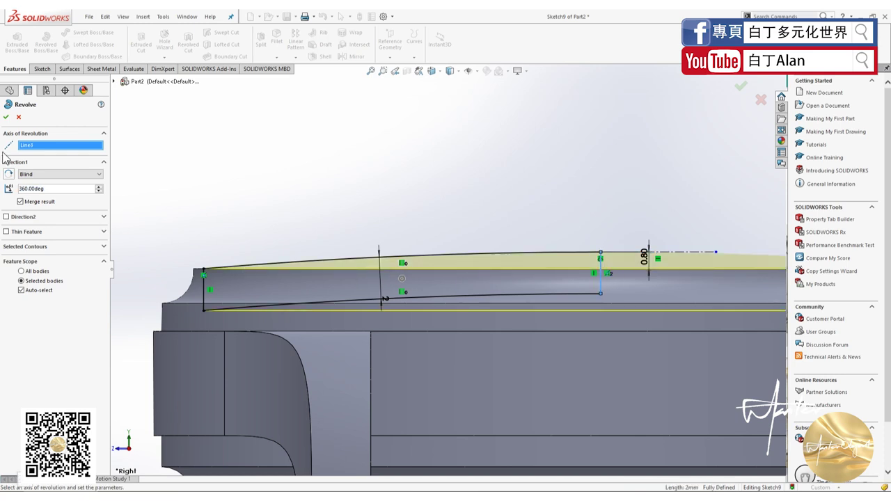
click(10, 118)
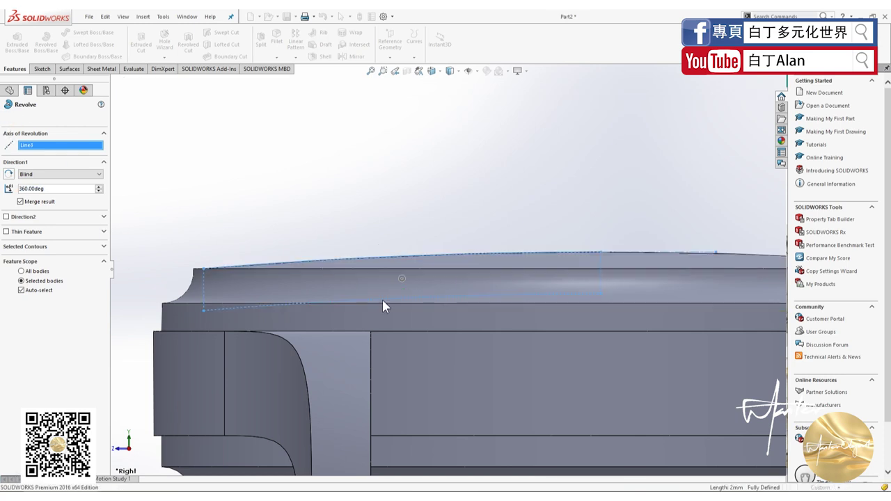
Step: Edit the revolve so the crystal merges with the existing body
right_click(28, 317)
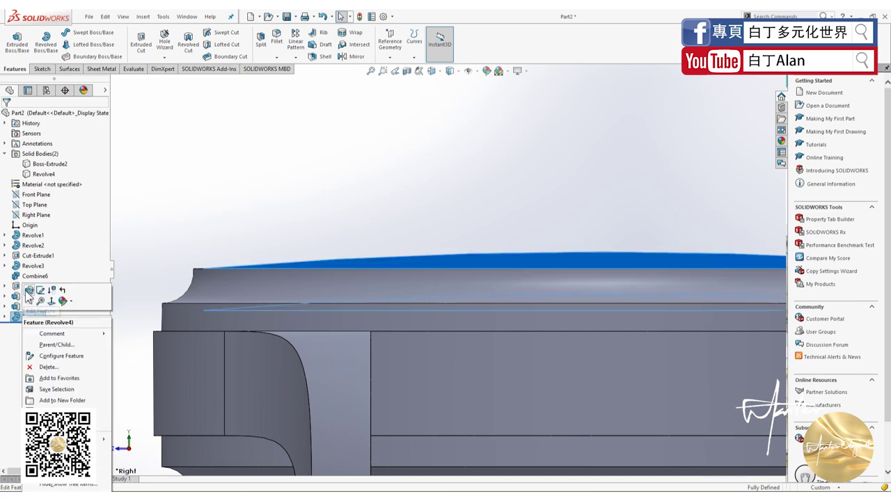
click(28, 297)
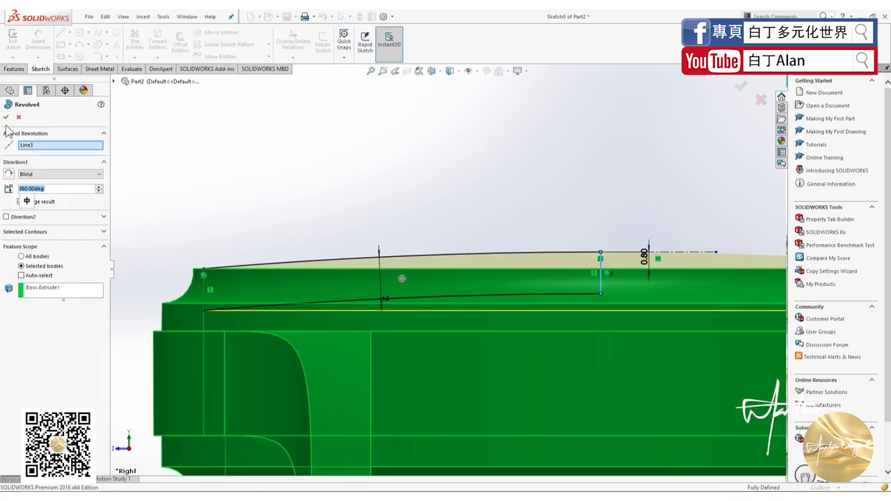
click(39, 201)
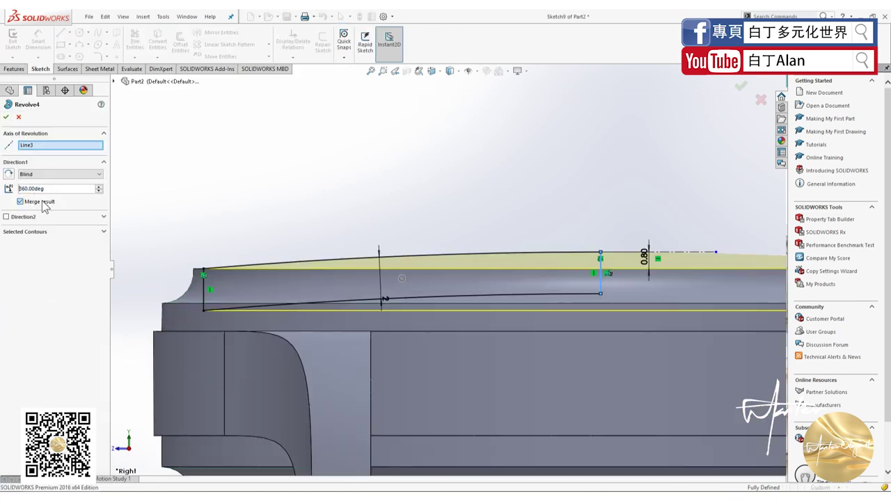
click(6, 117)
middle_drag(309, 255, 332, 297)
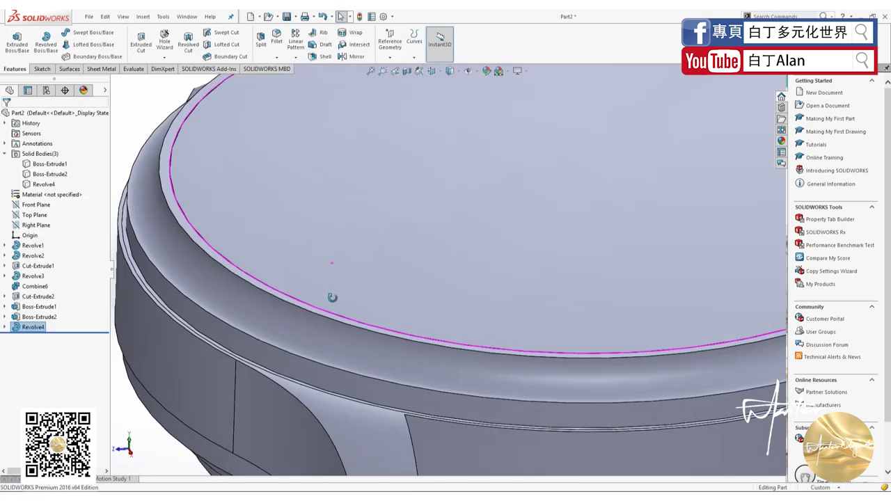
scroll(332, 297, up, 3)
right_click(42, 184)
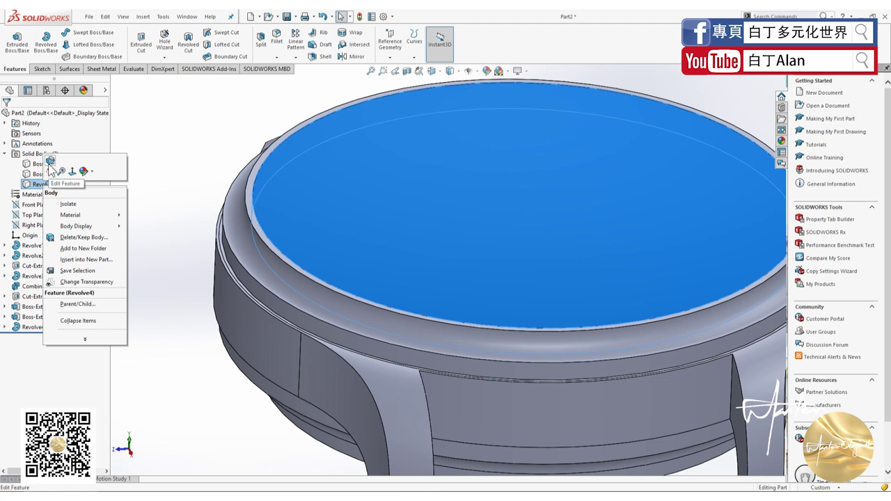
Step: Hide the inner disc (Revolve4) body, orbit the case, then show the body again
click(196, 150)
click(407, 229)
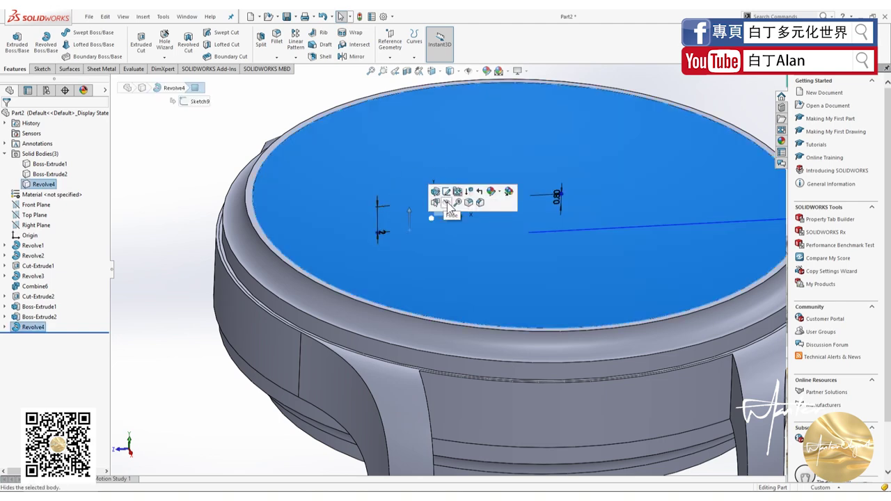
right_click(44, 184)
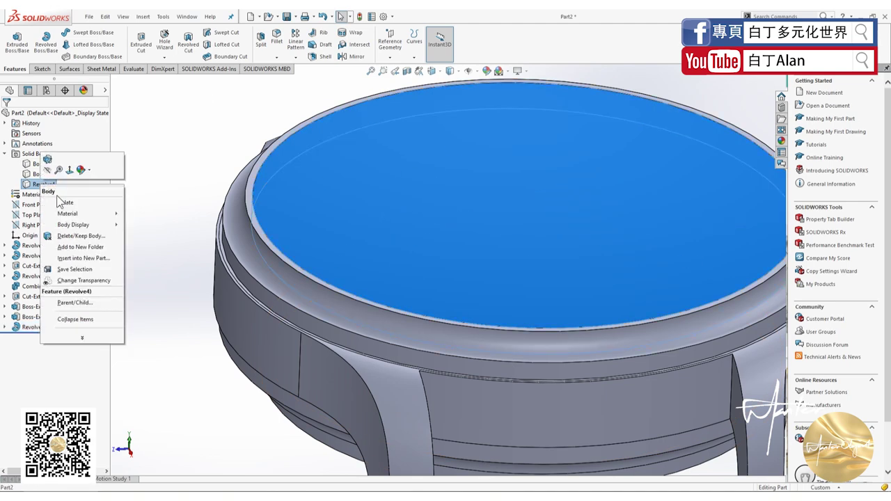
click(47, 169)
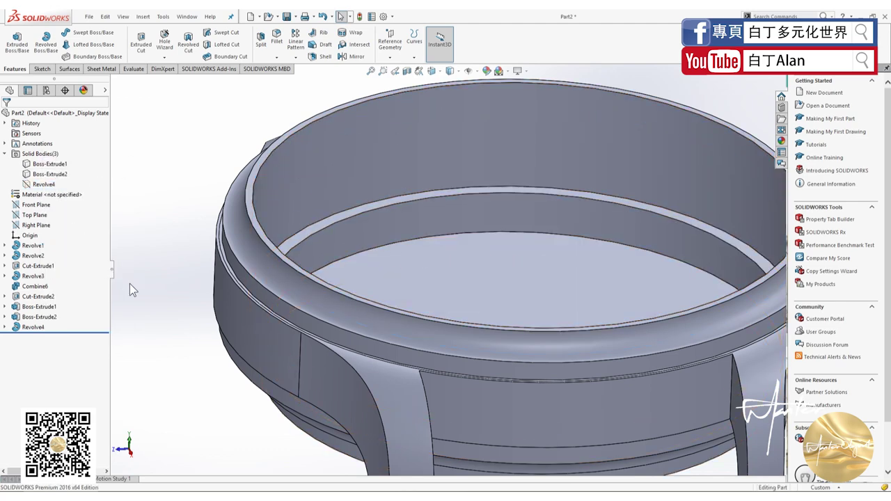
click(33, 216)
scroll(235, 293, down, 3)
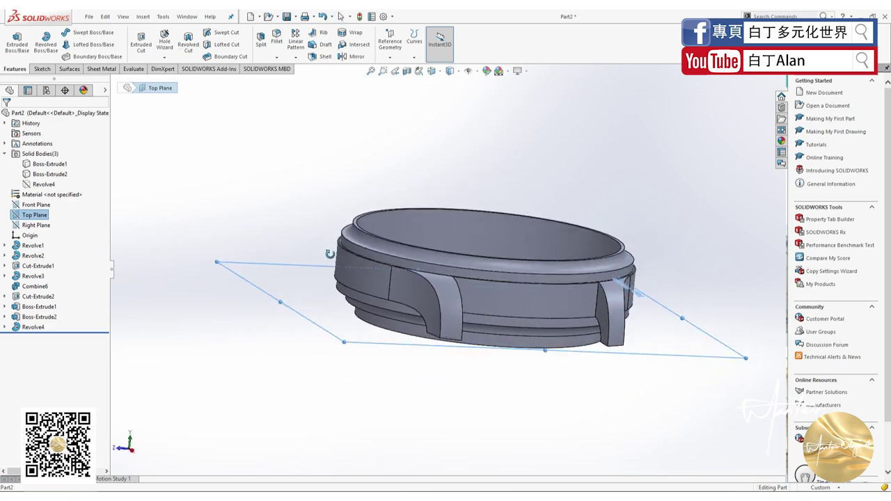
middle_drag(361, 304, 142, 241)
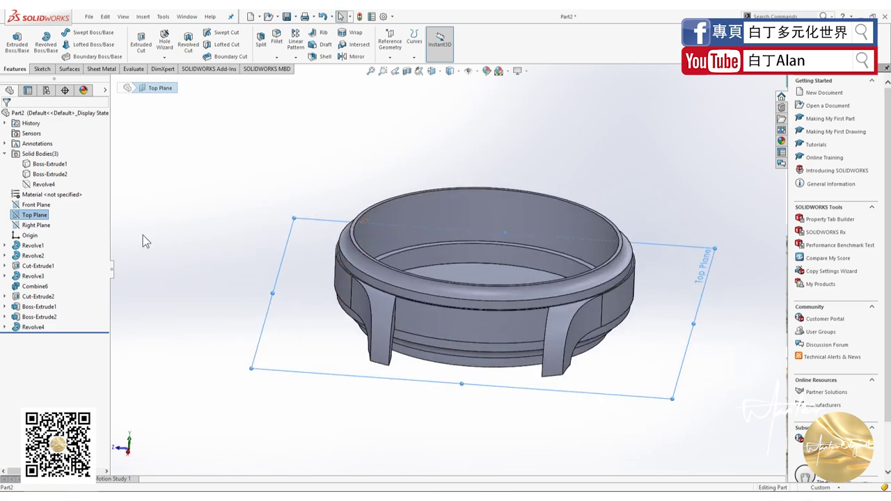
middle_drag(243, 210, 263, 256)
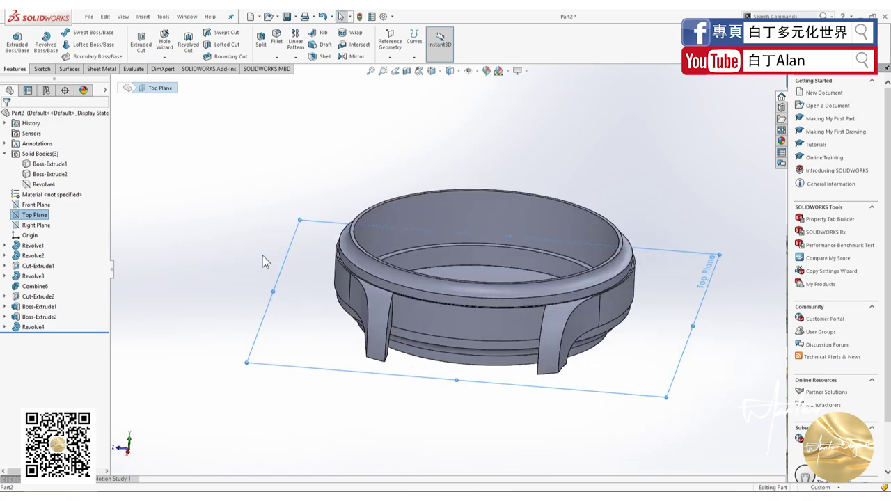
right_click(40, 185)
click(48, 167)
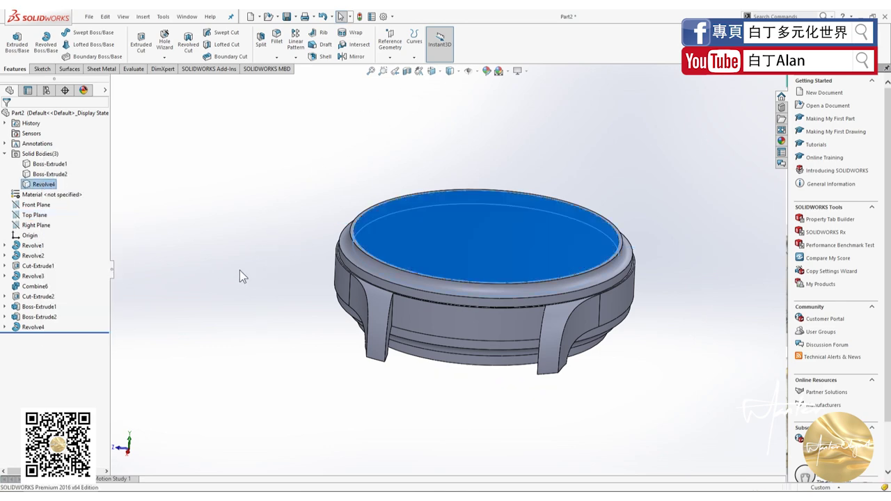
Step: Set the display style to Hidden Lines Visible and zoom in on the case
click(435, 71)
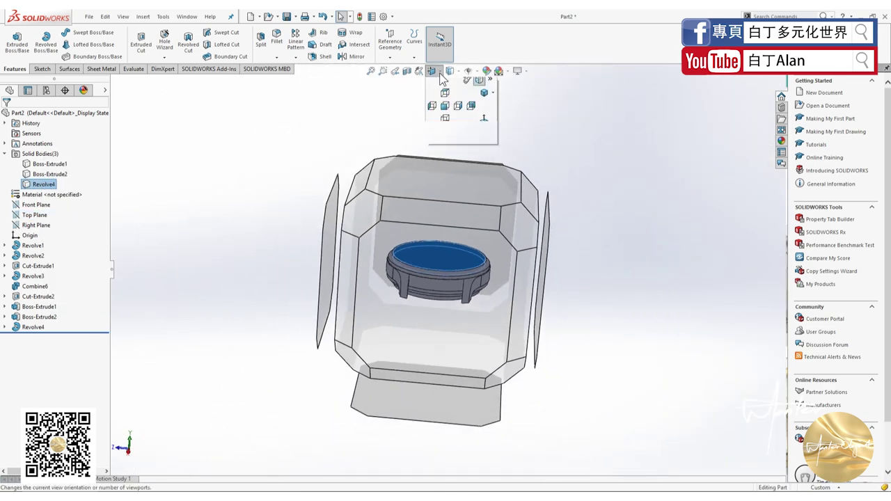
click(452, 71)
click(451, 126)
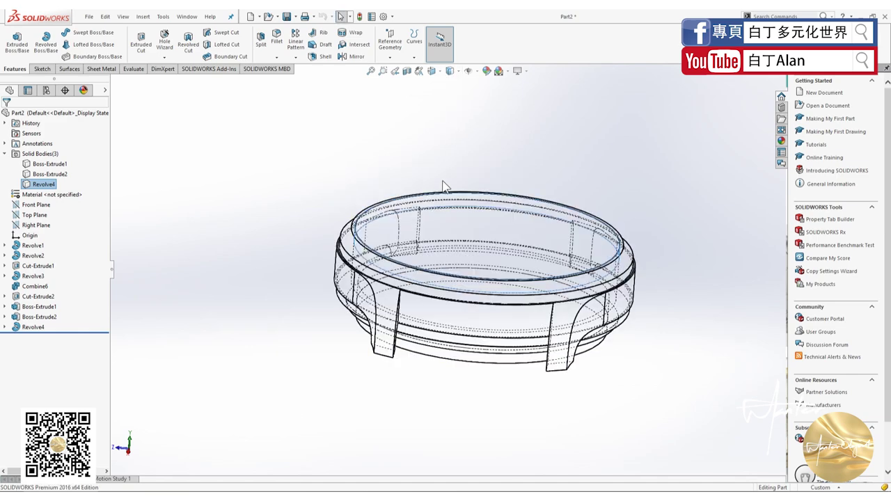
click(381, 181)
scroll(381, 181, down, 3)
middle_drag(417, 209, 432, 181)
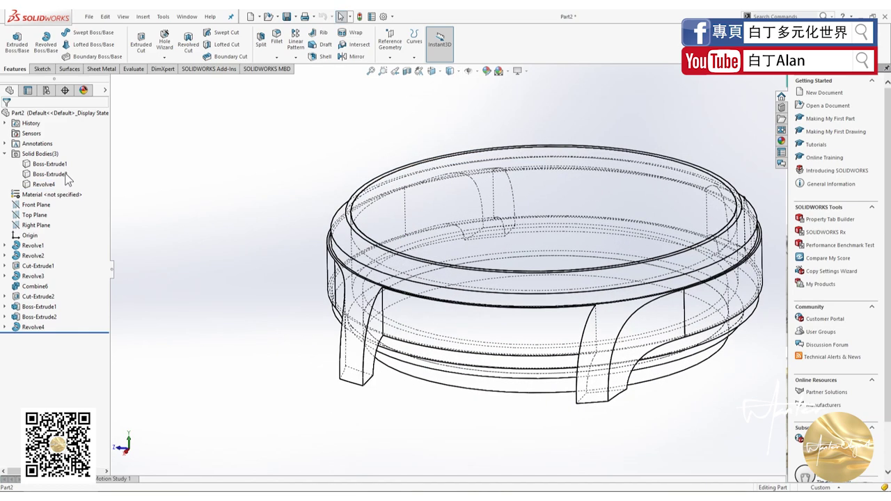
Step: Select the Top Plane and start a new Reference Geometry plane
click(33, 216)
click(33, 217)
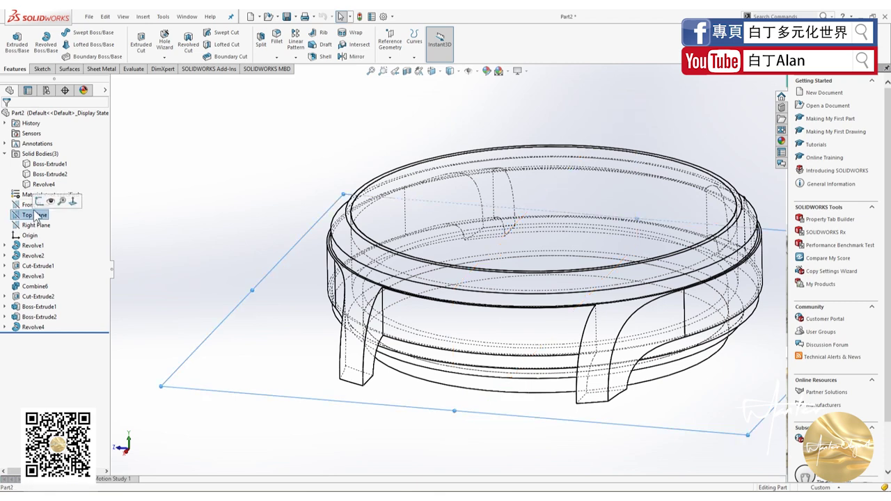
click(414, 58)
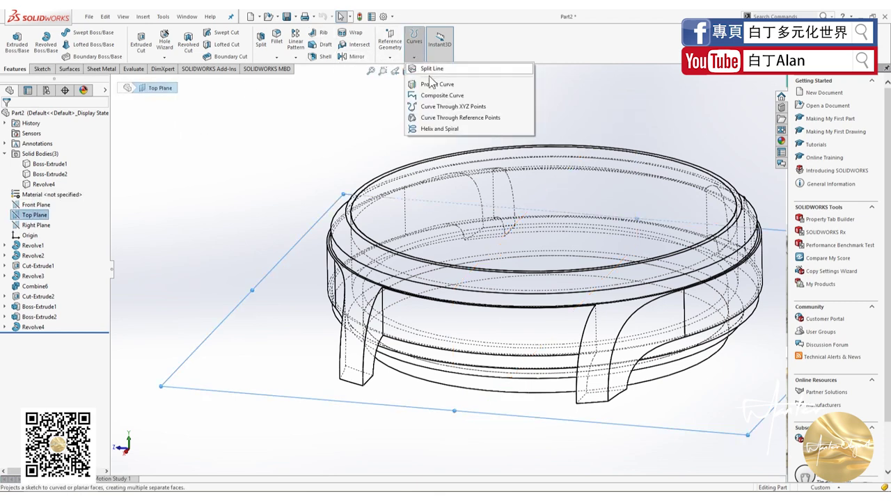
click(390, 59)
click(390, 58)
click(391, 59)
click(391, 60)
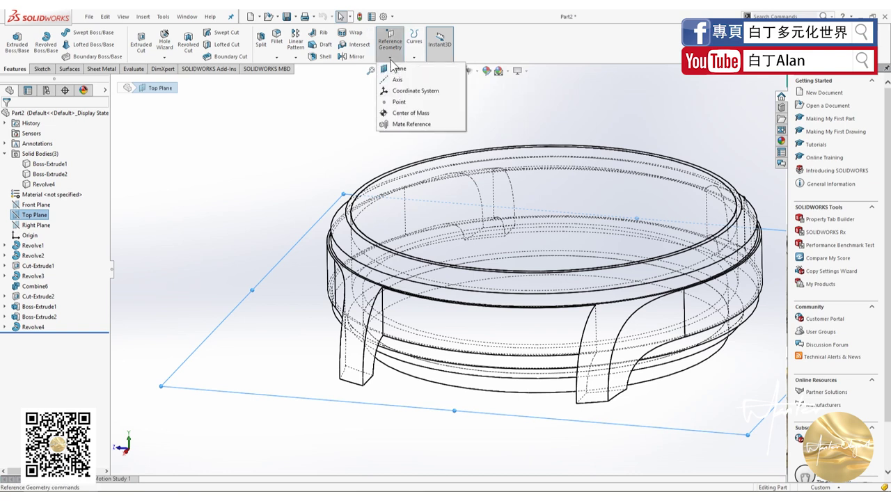
click(395, 68)
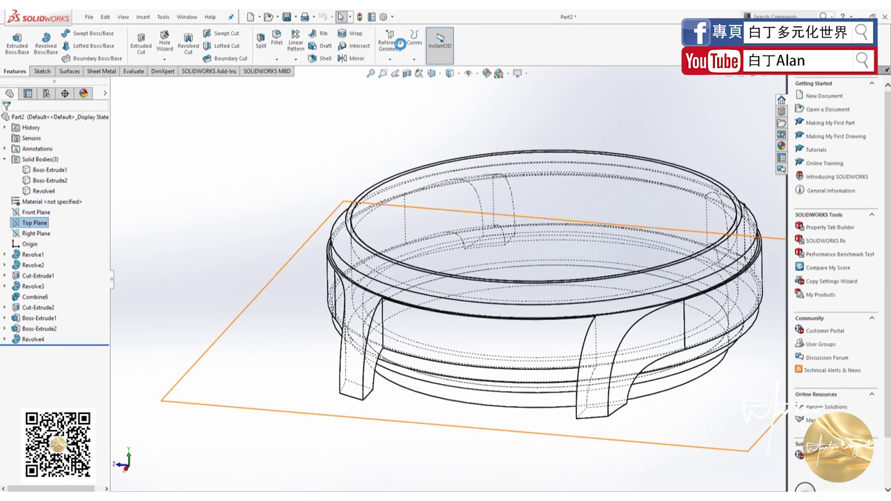
Step: Base the plane on the Top Plane and delete the disc-face second reference
click(400, 43)
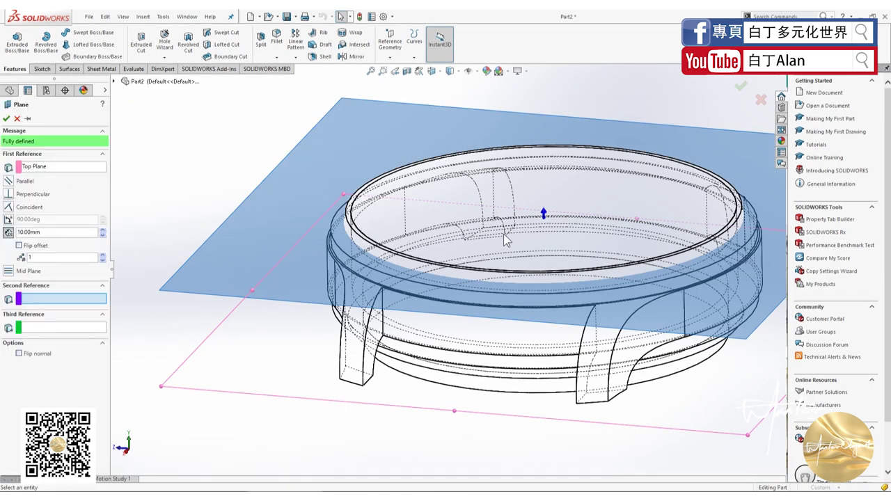
click(548, 217)
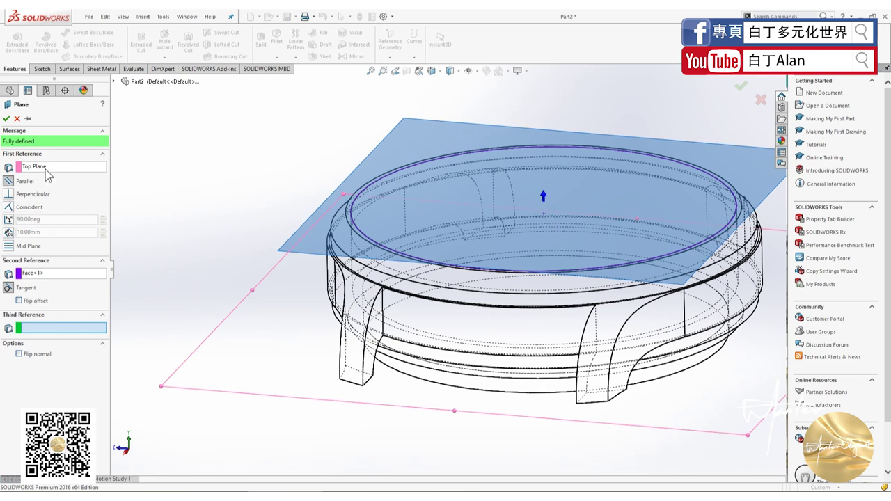
click(34, 273)
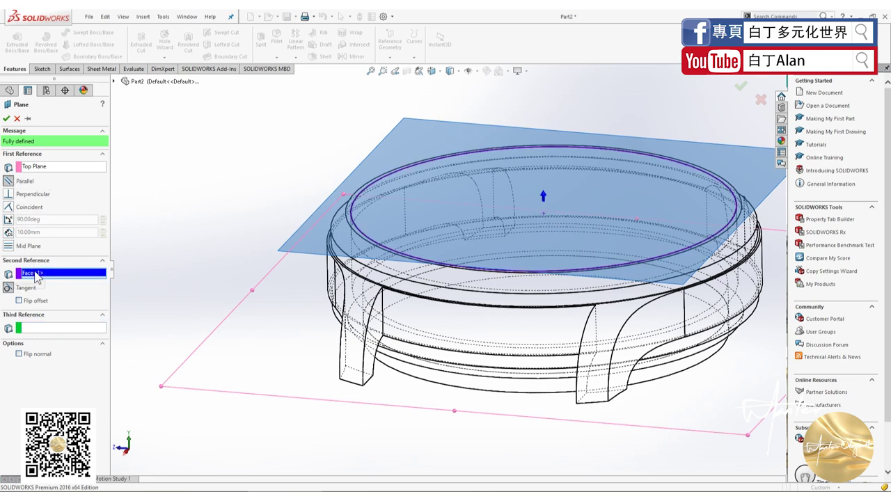
right_click(34, 275)
click(59, 278)
click(43, 234)
text(-10)
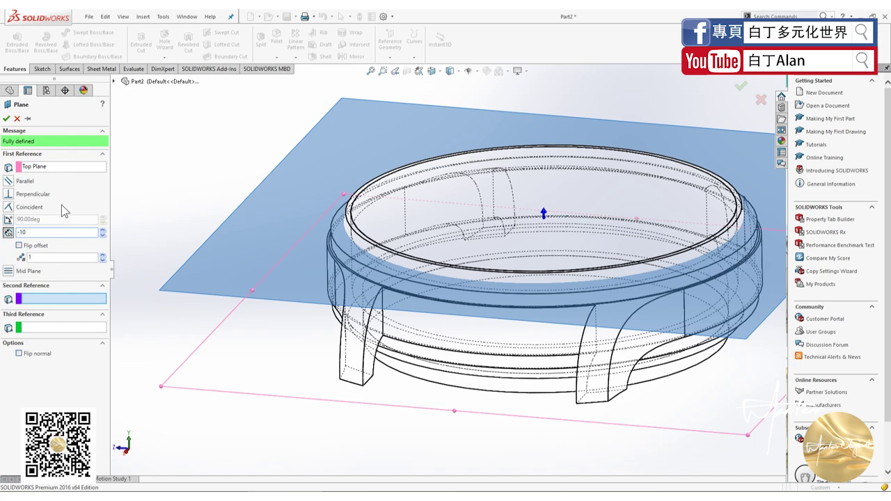
key(Return)
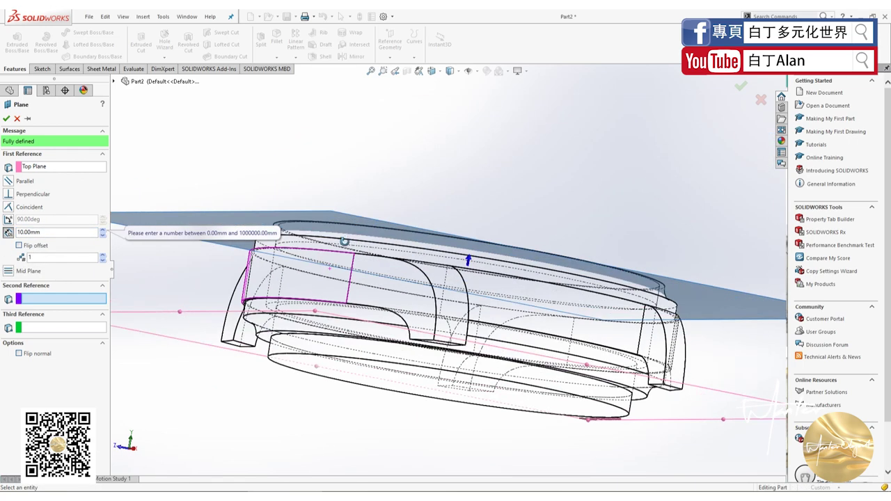
Step: Adjust the offset distance, finishing at 7.00 mm, and accept Plane1
middle_drag(174, 313, 121, 257)
drag(40, 232, 11, 233)
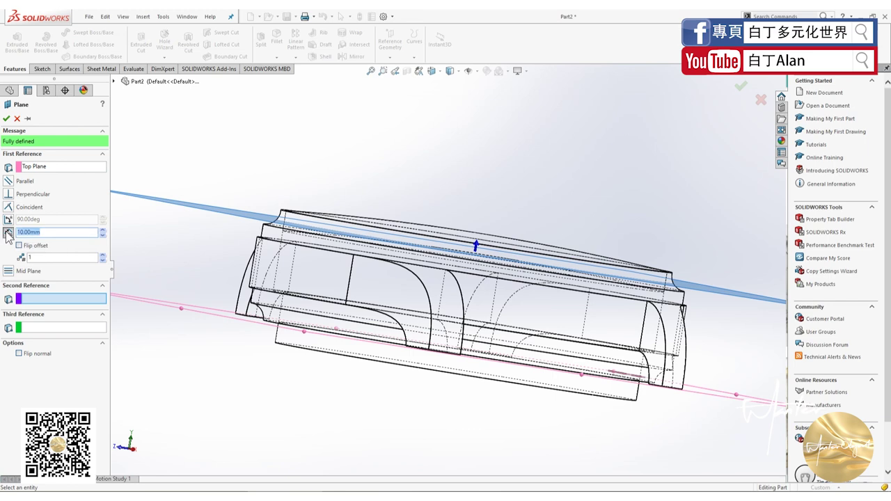
text(5)
key(Return)
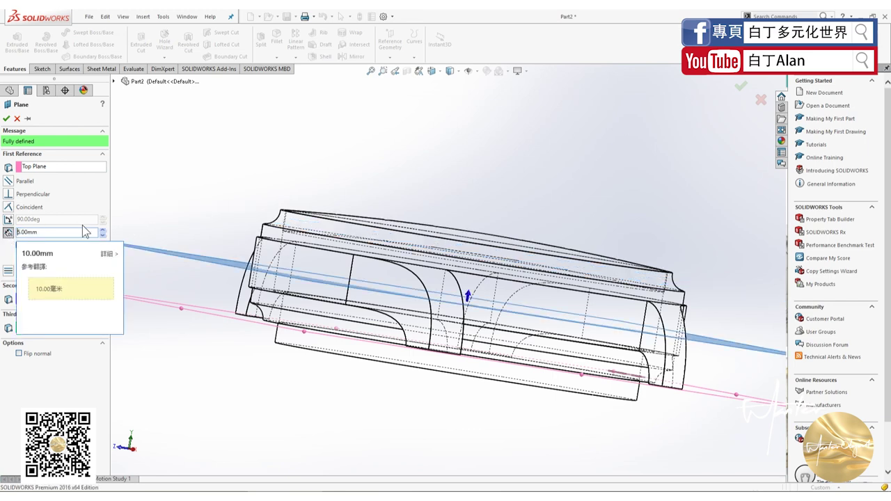
click(114, 233)
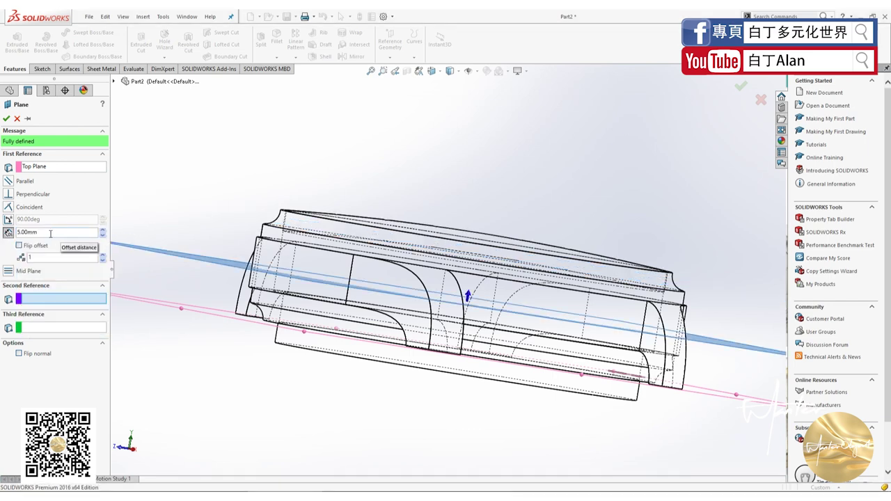
mouse_move(41, 233)
mouse_down()
mouse_move(15, 234)
mouse_move(26, 235)
mouse_up()
text(6)
key(Return)
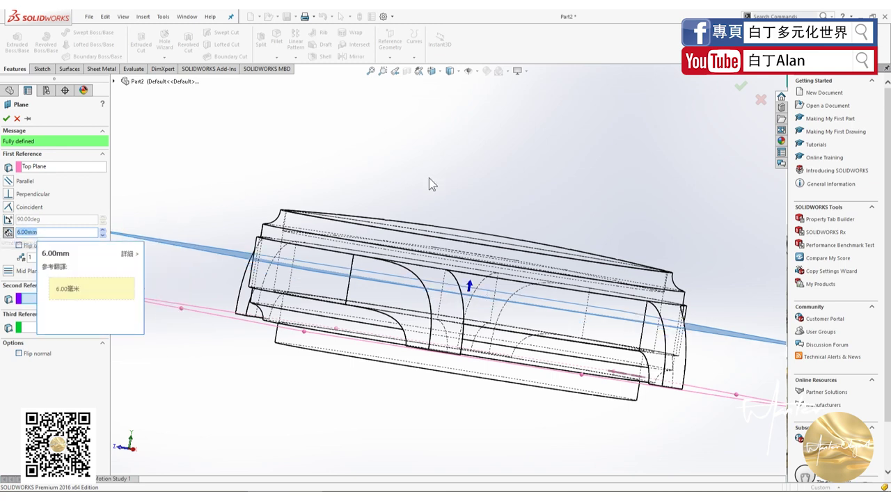
scroll(426, 172, up, 1)
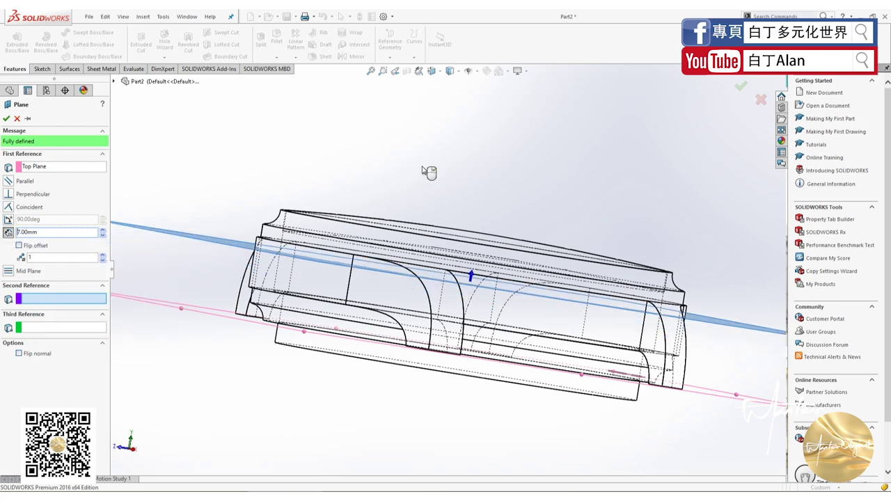
click(6, 119)
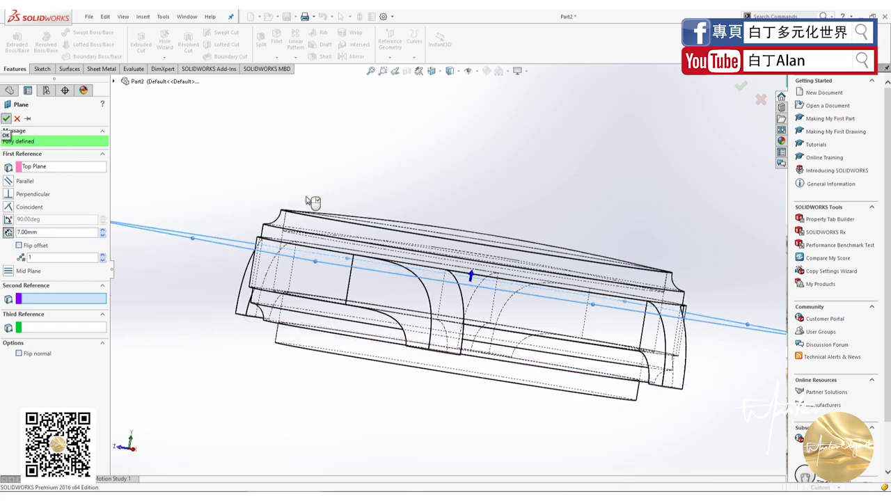
key(ctrl+7)
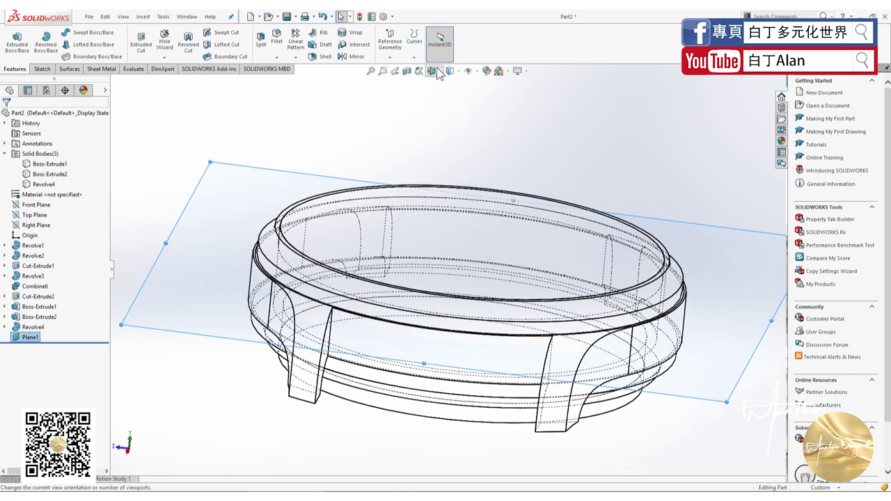
click(450, 70)
Step: Return to shaded-with-edges display, hide the inner disc body, and dismiss a pop-up
click(453, 88)
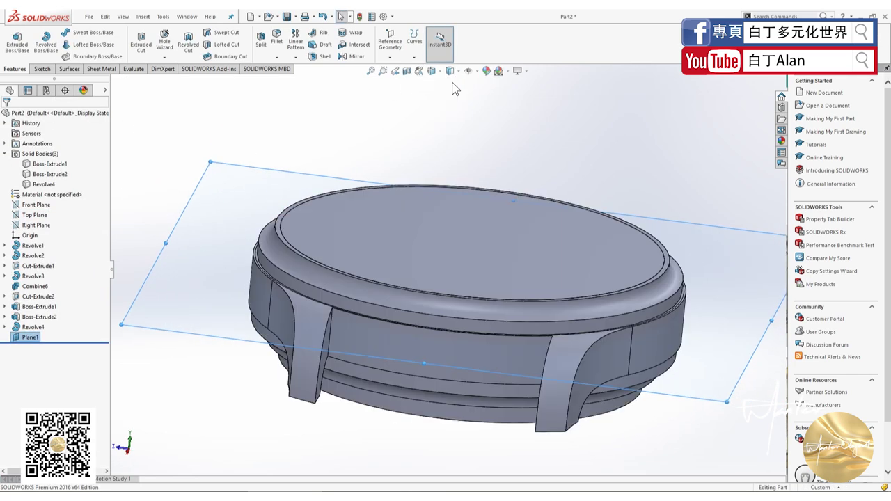
right_click(358, 239)
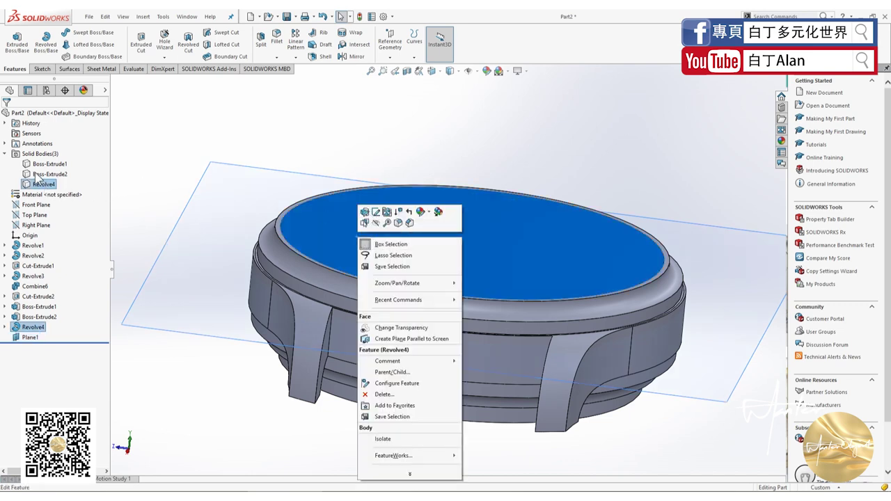
click(377, 223)
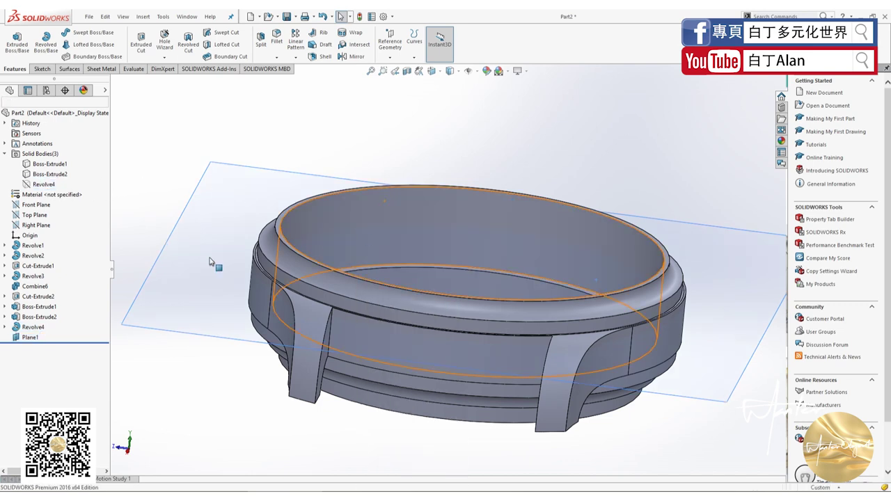
click(44, 70)
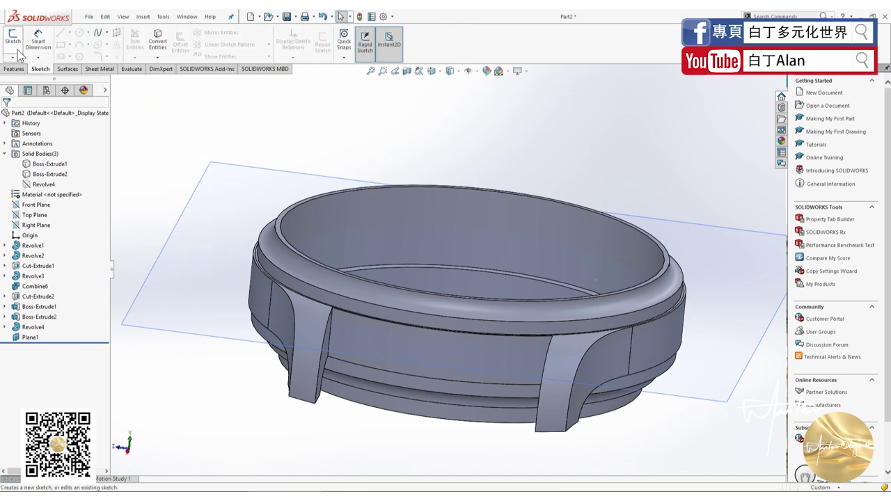
click(724, 491)
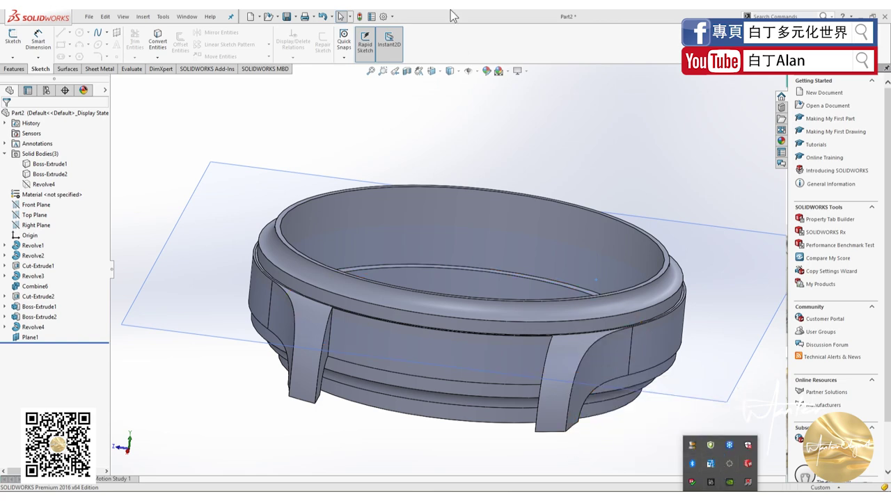
click(86, 172)
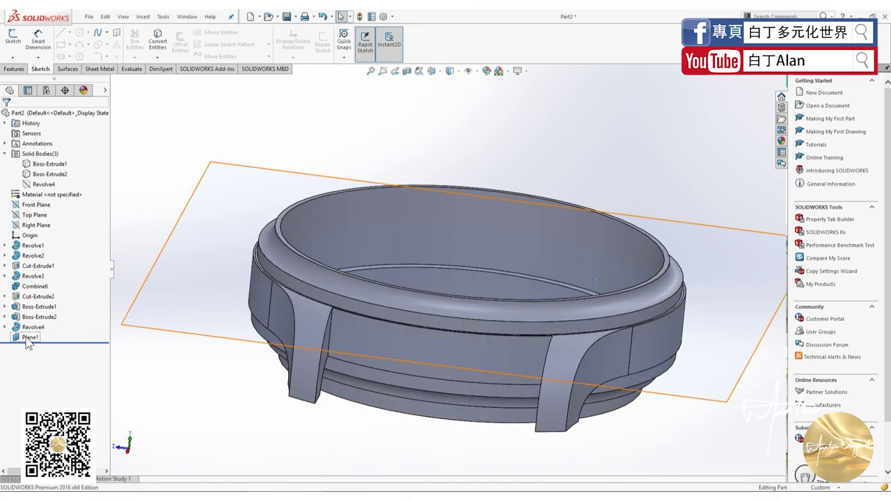
Step: Sketch on Plane1 and offset the watch face's circular edge by 0 mm
click(28, 338)
click(13, 39)
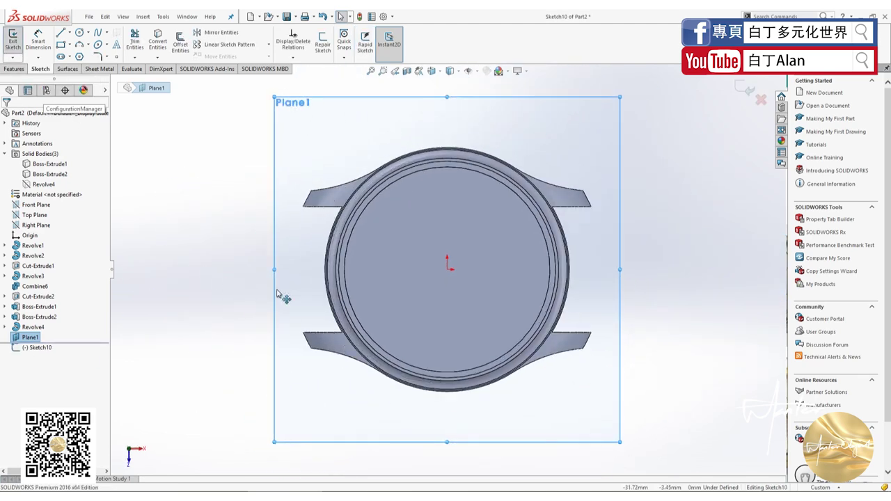
click(79, 33)
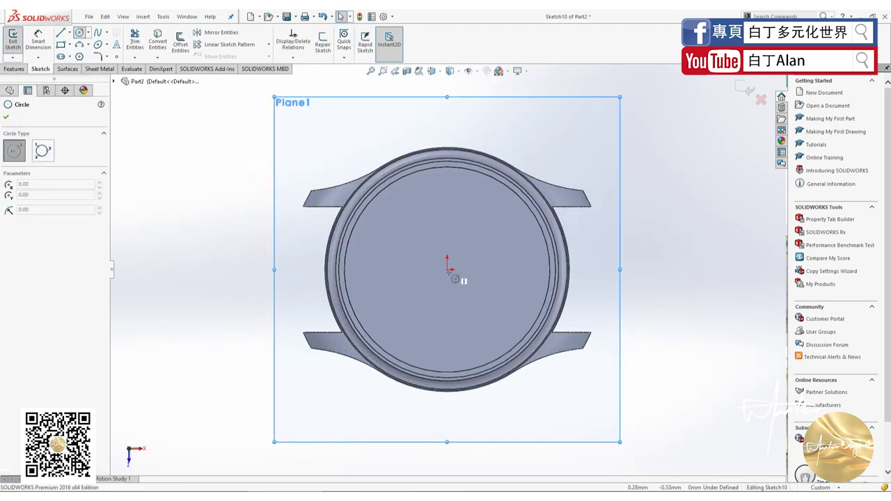
click(181, 42)
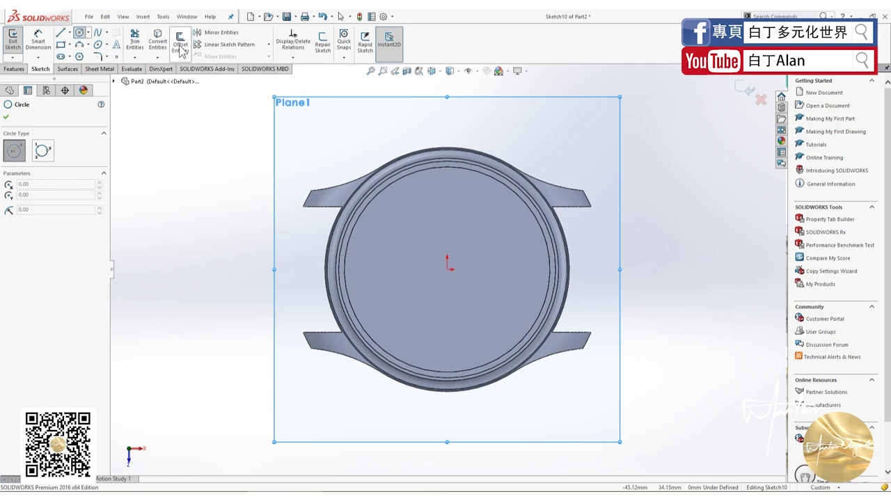
click(375, 206)
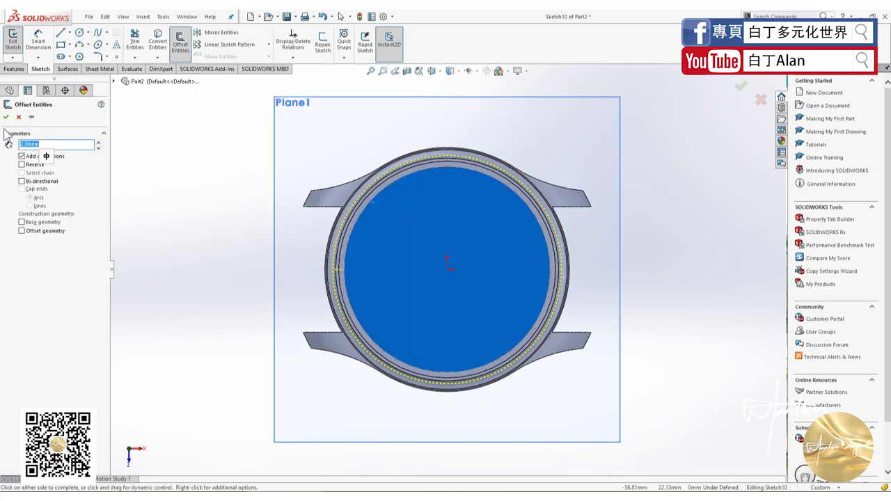
text(0)
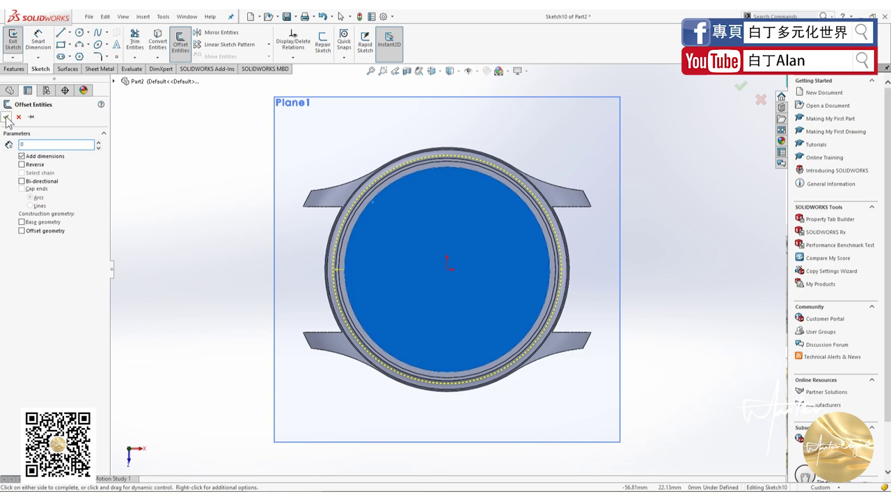
middle_drag(230, 265, 366, 184)
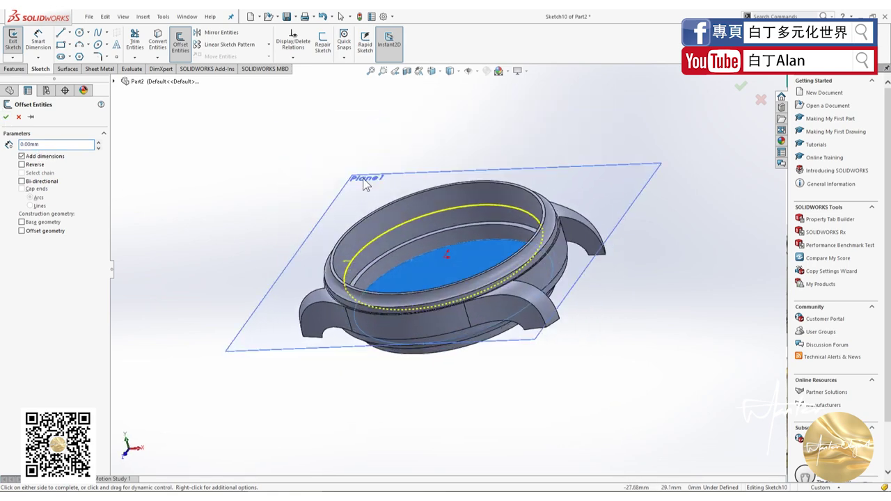
click(6, 116)
click(14, 68)
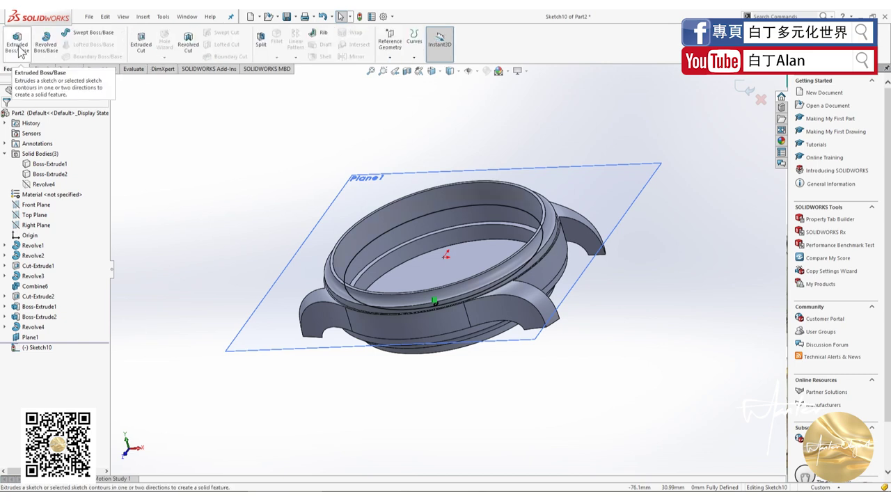
Step: Extrude the face-outline sketch 1 mm as Boss-Extrude3
click(19, 48)
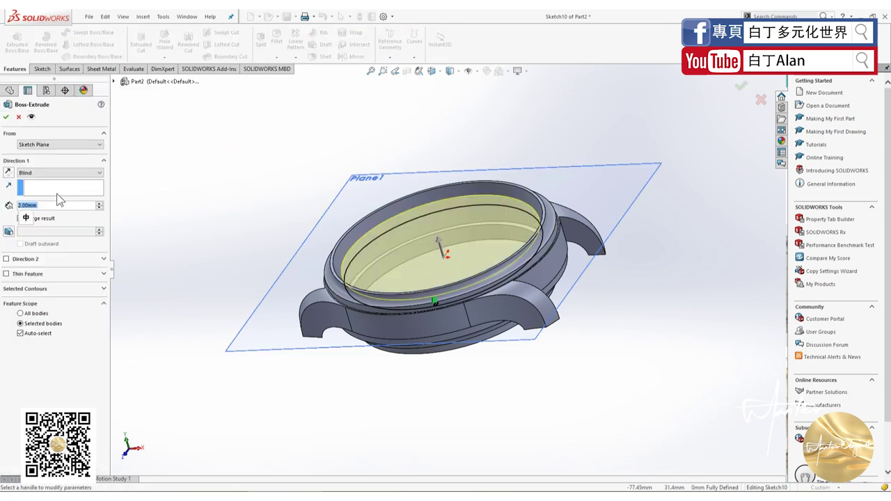
click(48, 205)
text(1)
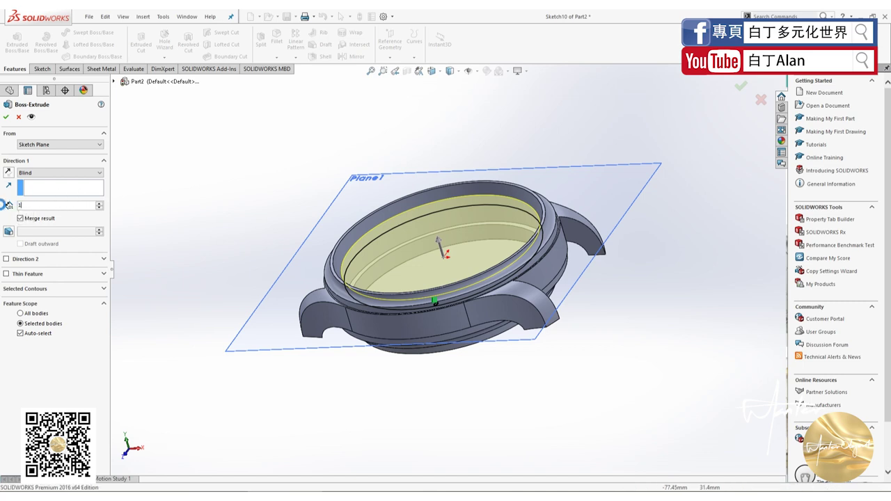
key(Return)
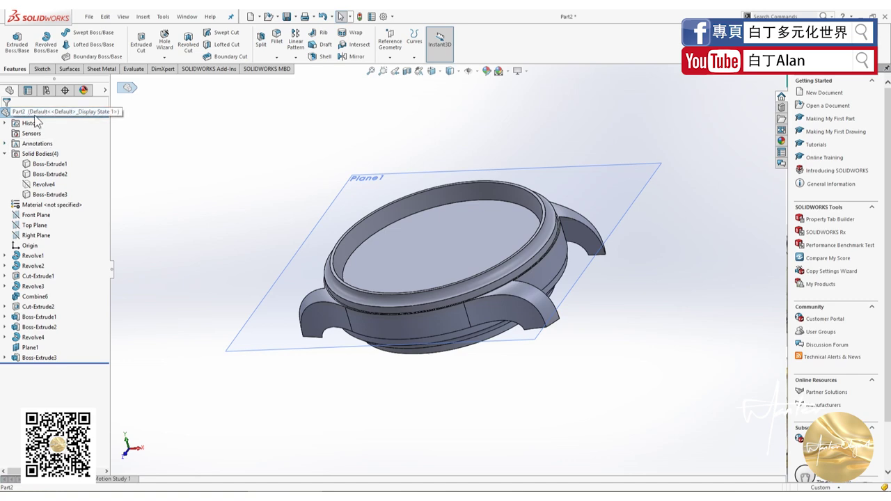
Step: Show the Revolve4 glass body again and switch the display to Shaded without edges
right_click(38, 184)
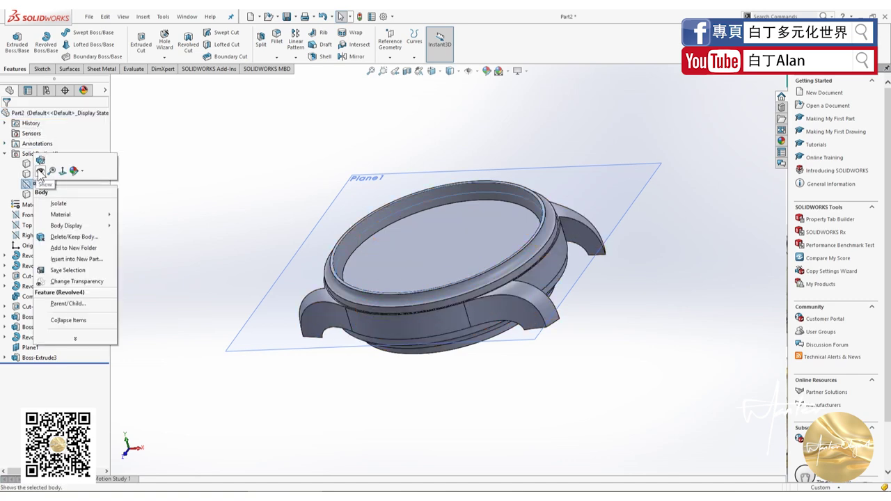
click(41, 172)
click(450, 71)
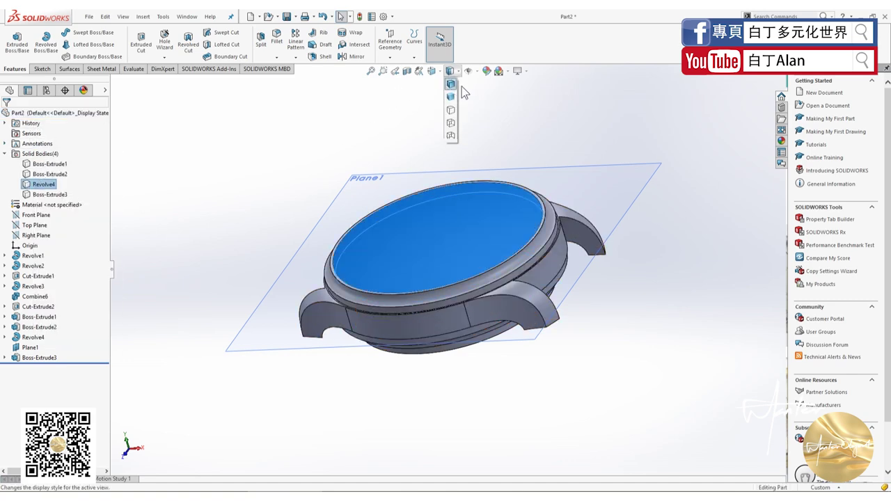
click(450, 96)
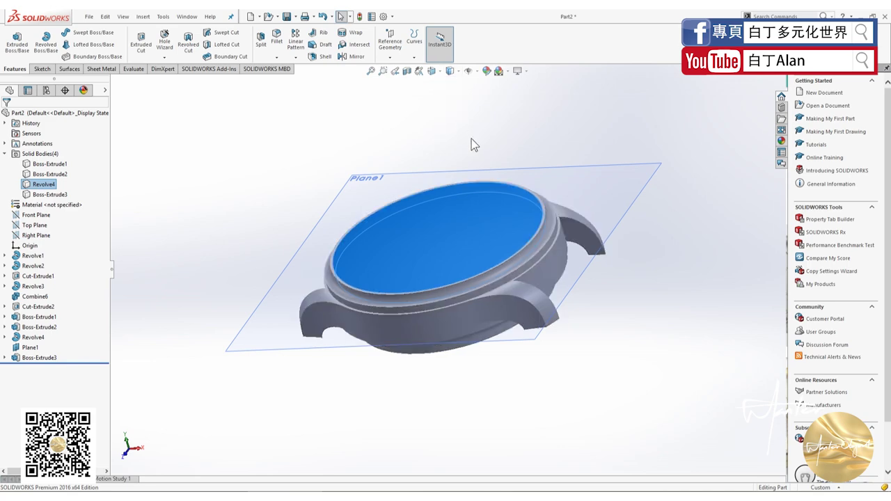
click(471, 139)
mouse_move(471, 138)
middle_down()
mouse_move(502, 205)
mouse_move(537, 133)
mouse_move(529, 264)
mouse_move(480, 203)
middle_up()
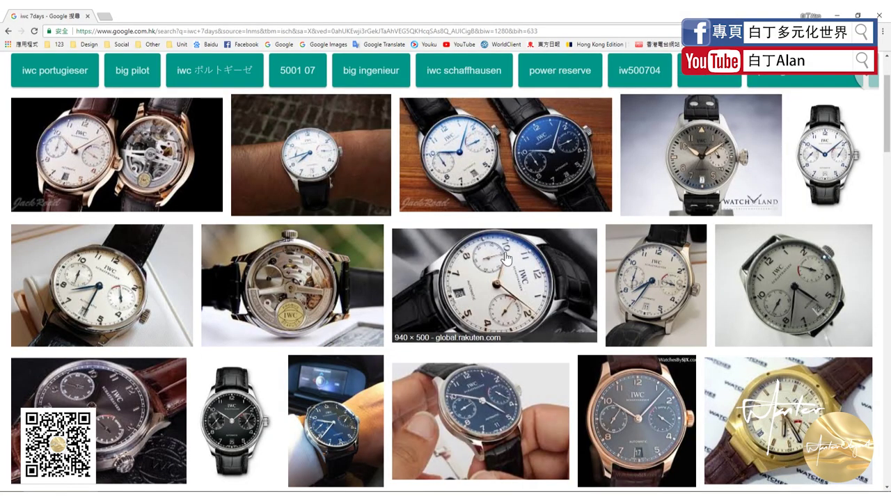
Step: Compare the IWC reference photos with the watch model, then start a Fillet
scroll(600, 271, down, 3)
scroll(606, 273, down, 1)
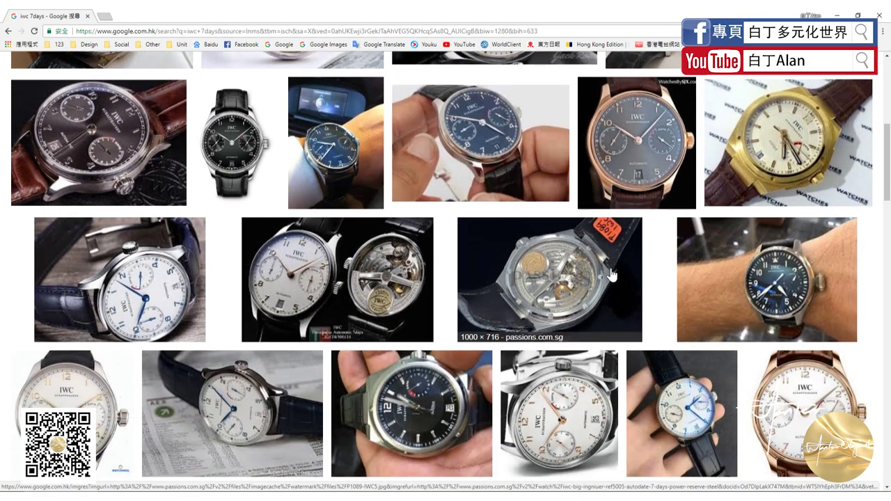
click(293, 460)
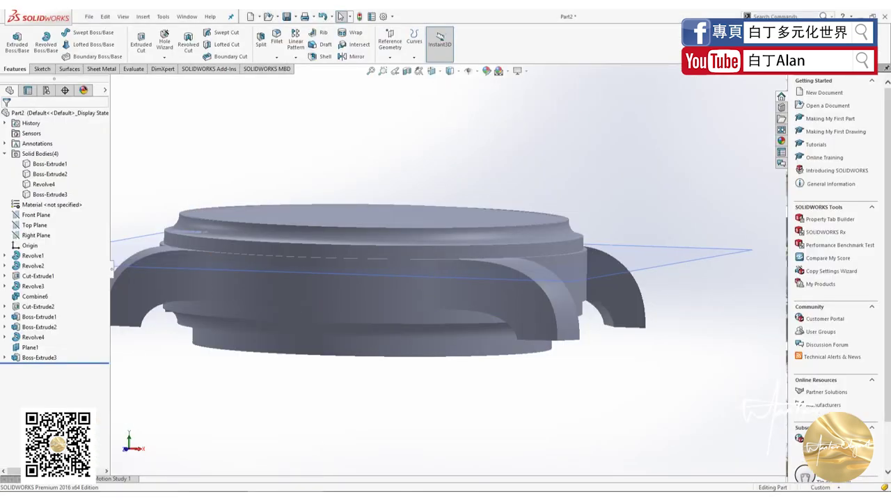
click(293, 459)
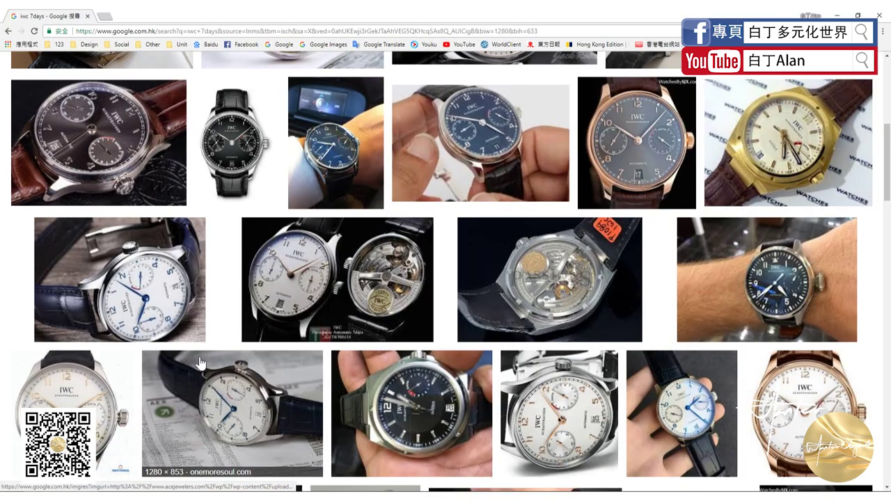
key(alt+Tab)
middle_drag(342, 298, 354, 295)
scroll(359, 330, down, 2)
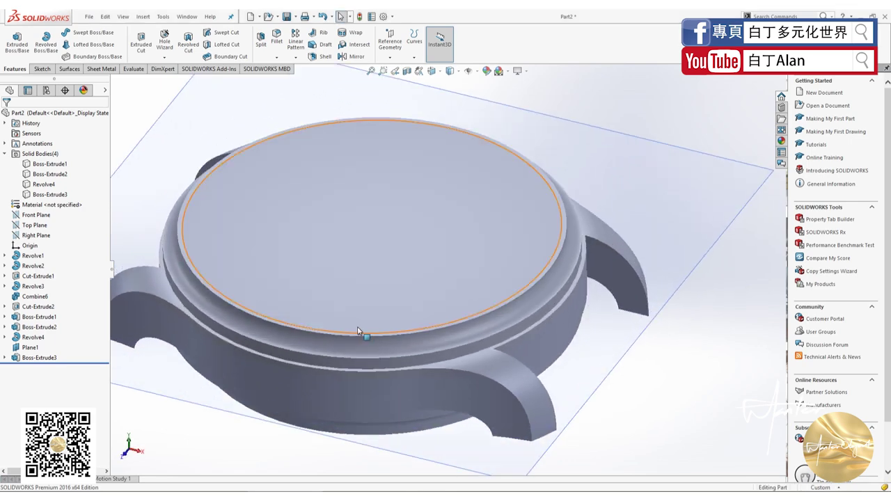
key(alt+Tab)
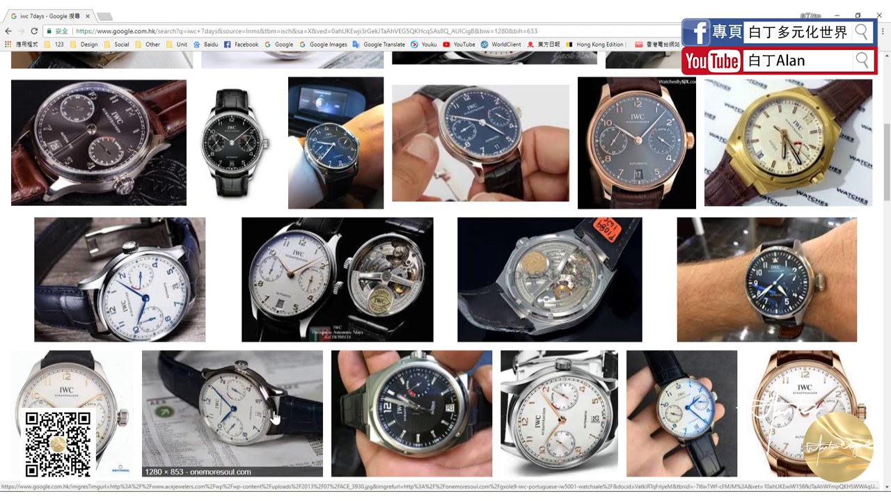
key(alt+Tab)
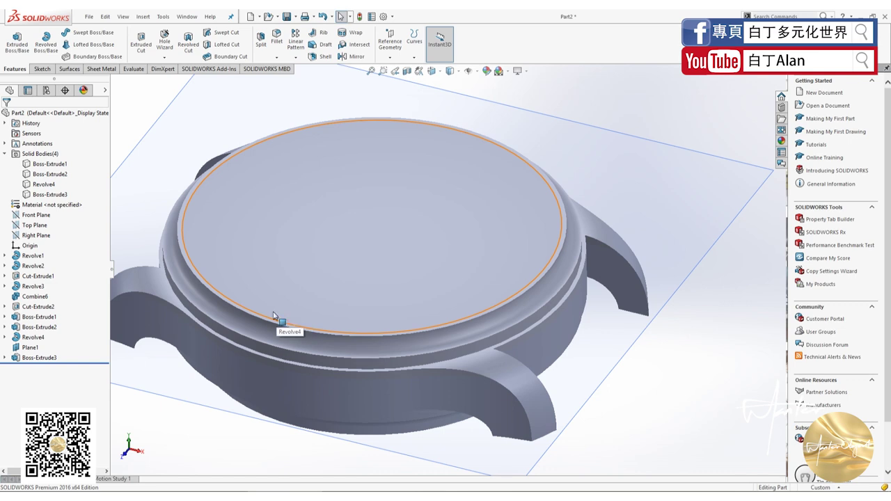
click(277, 38)
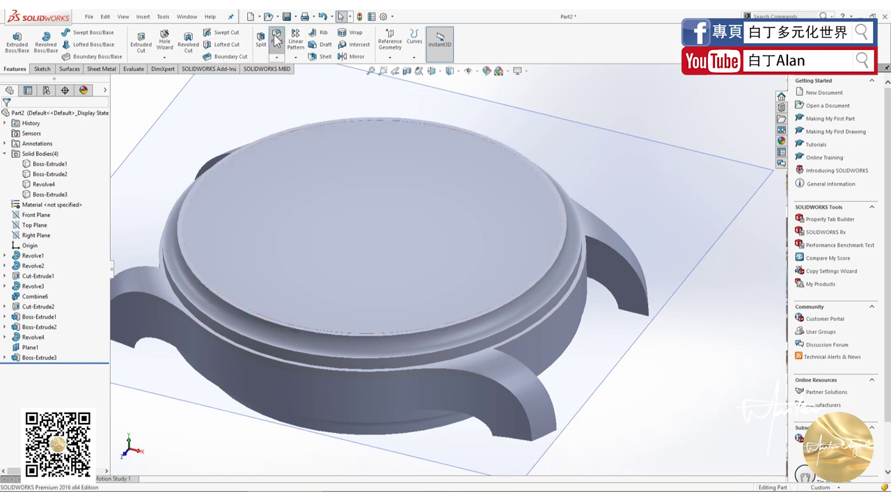
Step: Pick the top and lower circular rim edges for the 0.10 mm fillet
click(191, 226)
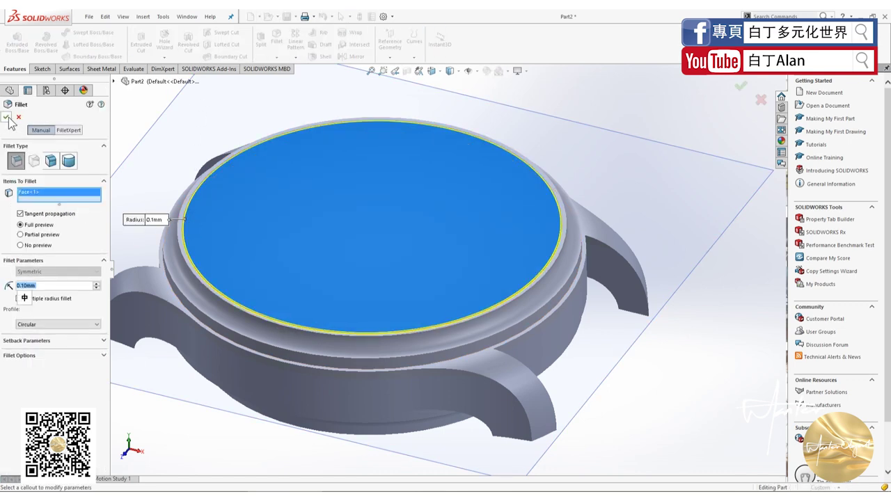
key(Escape)
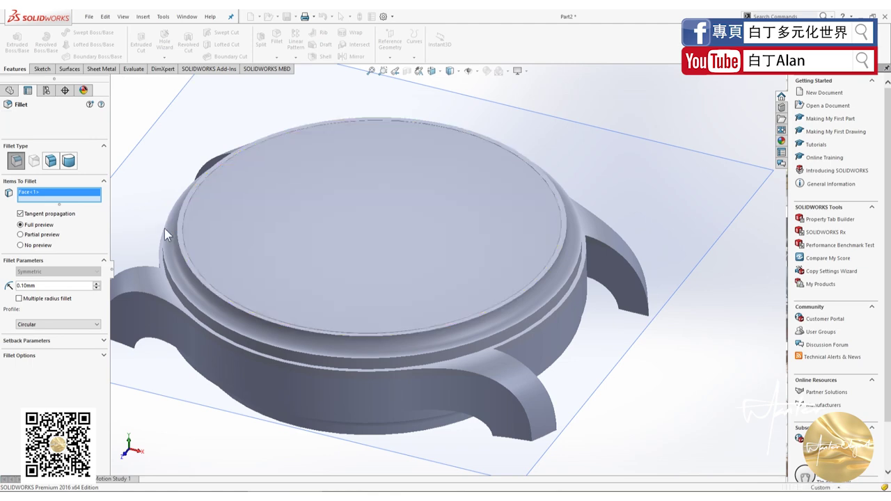
click(277, 38)
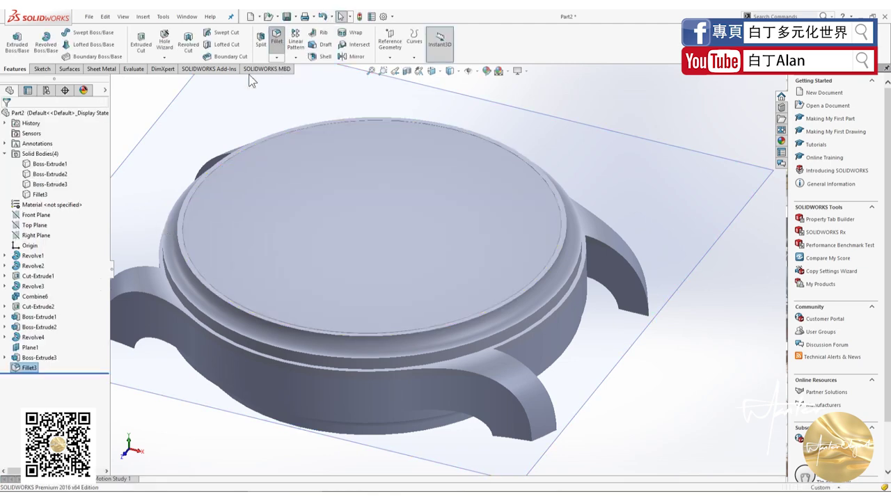
click(193, 194)
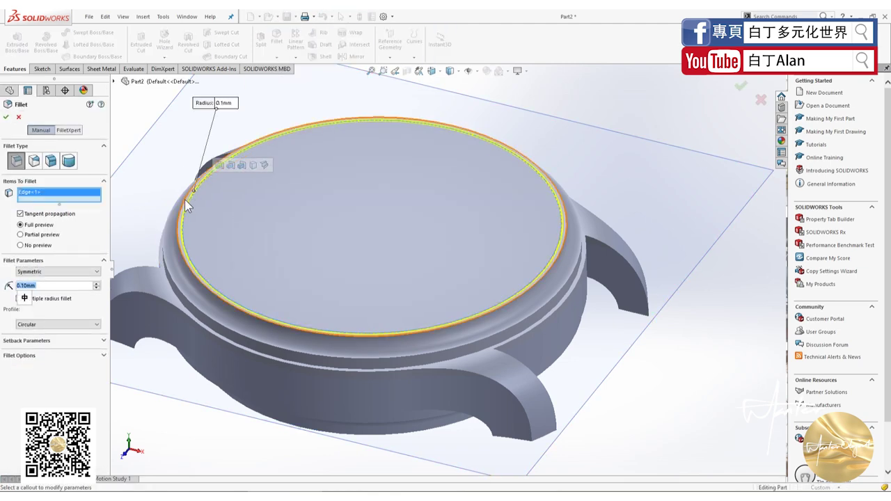
click(164, 257)
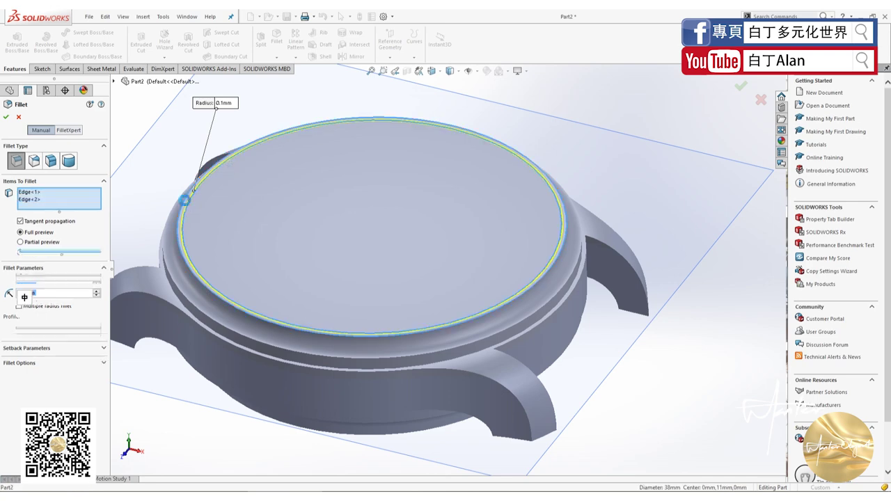
click(167, 264)
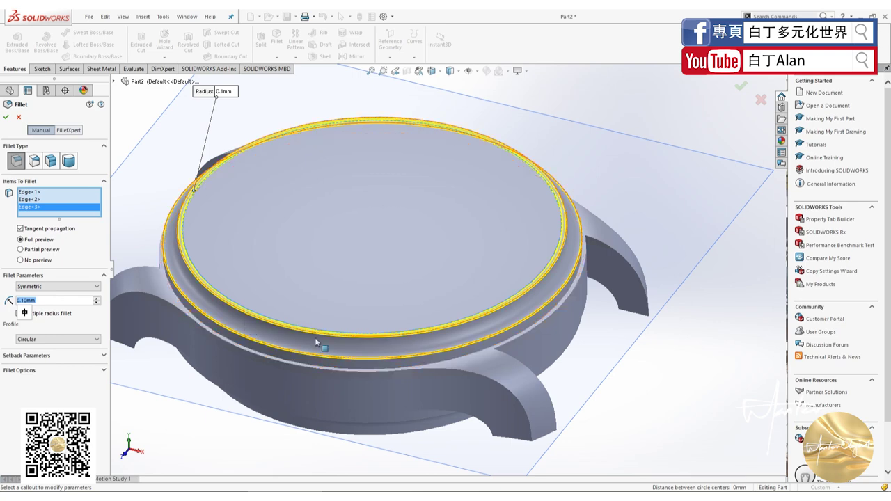
Step: Add two lower inner circular edges from below and apply Fillet4
scroll(314, 337, up, 3)
middle_drag(318, 348, 336, 292)
scroll(336, 292, down, 3)
middle_drag(382, 258, 300, 264)
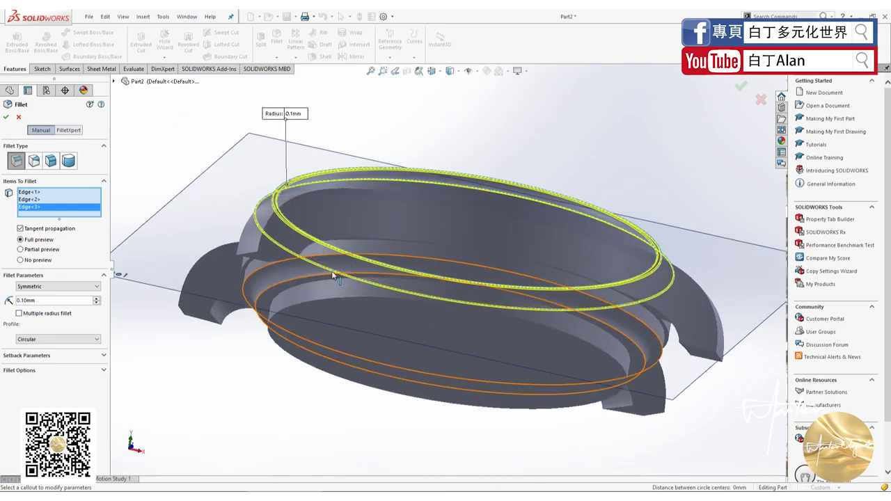
click(296, 272)
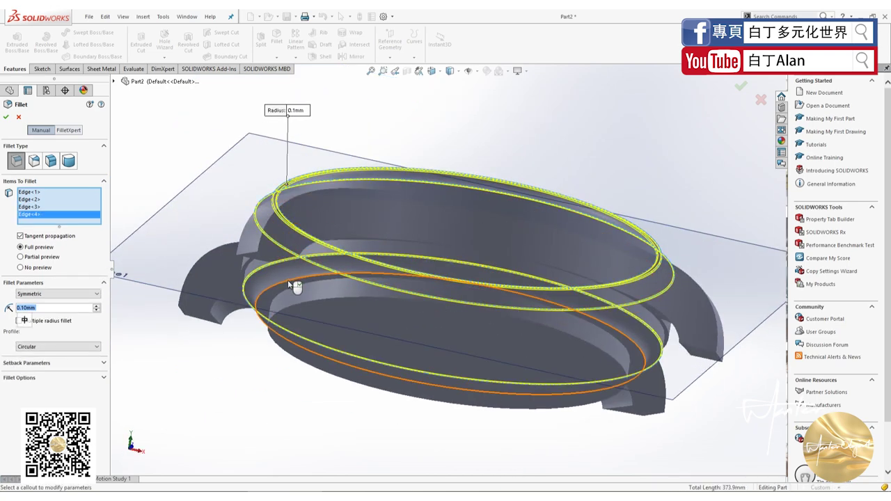
click(287, 280)
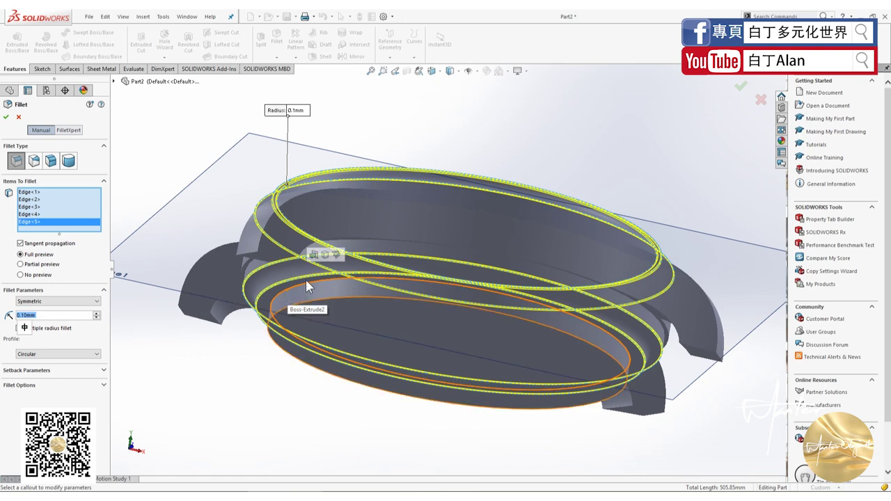
mouse_move(305, 280)
middle_down()
mouse_move(353, 235)
mouse_move(119, 186)
middle_up()
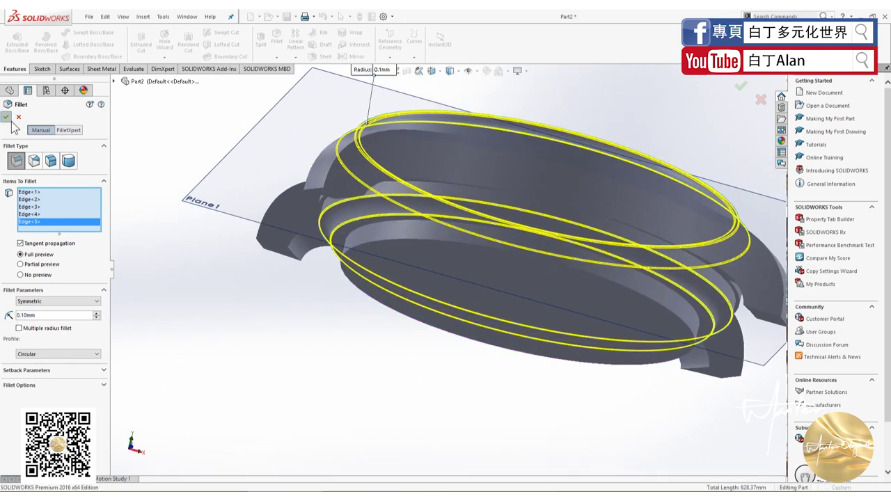
key(Return)
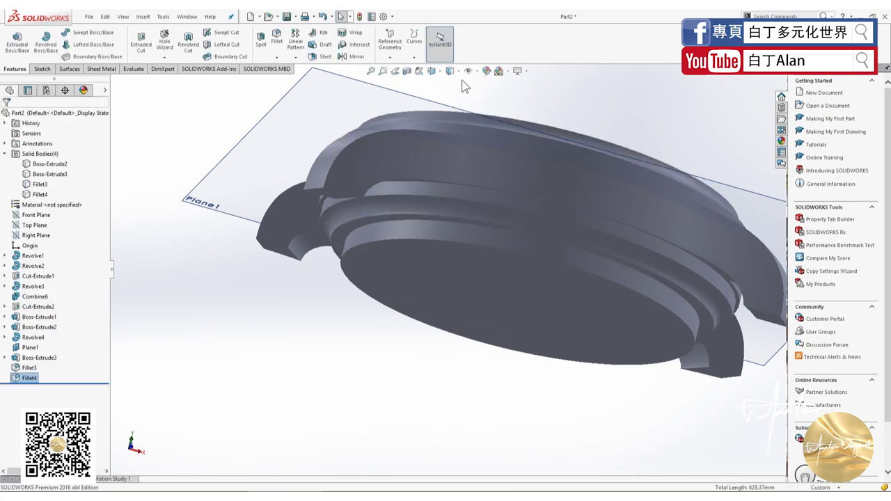
Step: Show the model shaded with edges, then open and cancel the Boss-Extrude2 edit
click(449, 71)
click(451, 84)
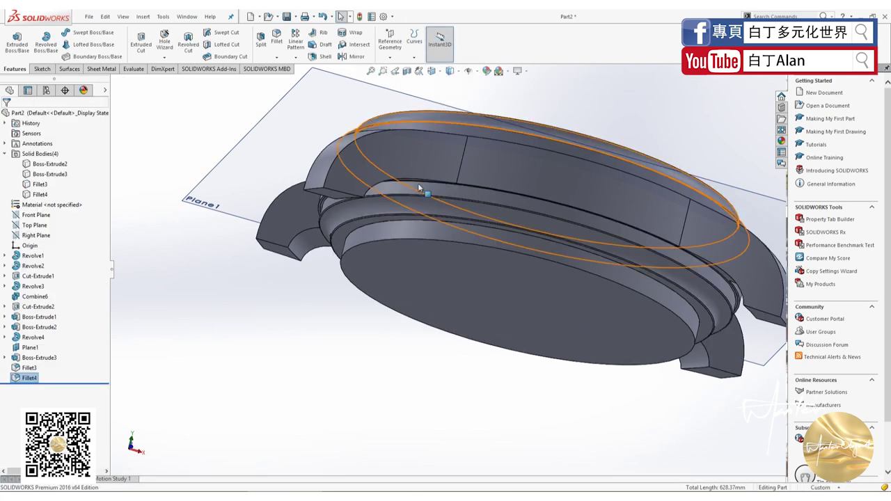
middle_drag(417, 183, 507, 233)
click(506, 233)
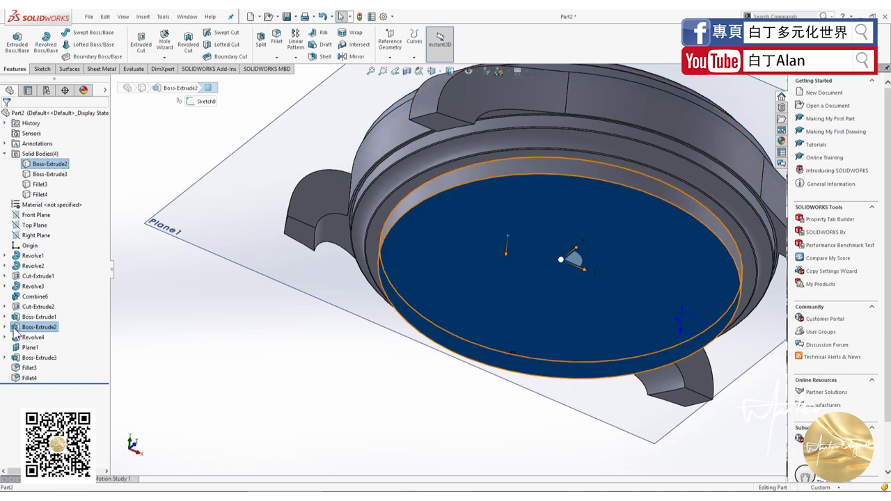
right_click(15, 327)
click(20, 293)
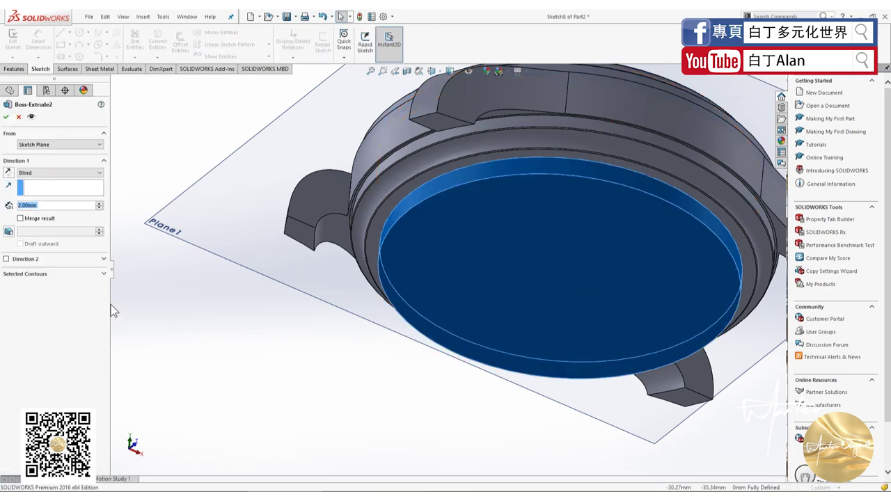
mouse_move(277, 289)
middle_down()
mouse_move(270, 307)
mouse_move(306, 324)
middle_up()
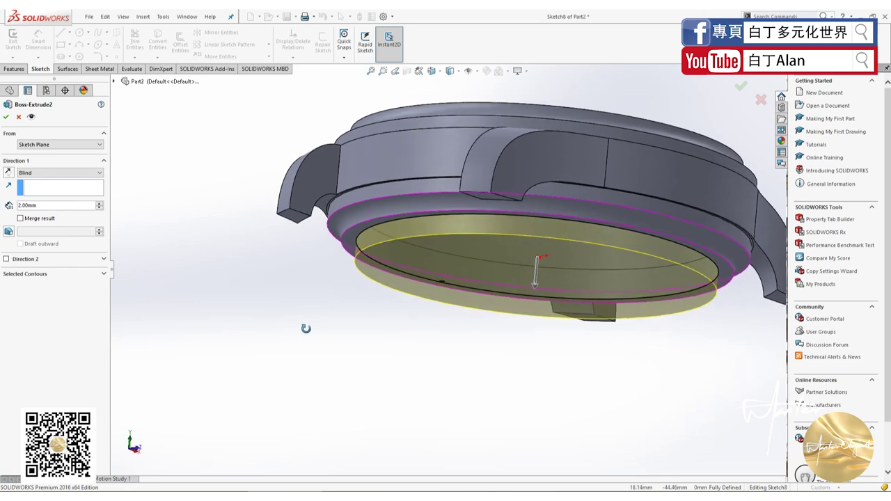
click(19, 118)
Step: Inspect Sketch8 under the disc feature face-on, then exit it discarding changes
middle_drag(379, 309, 369, 334)
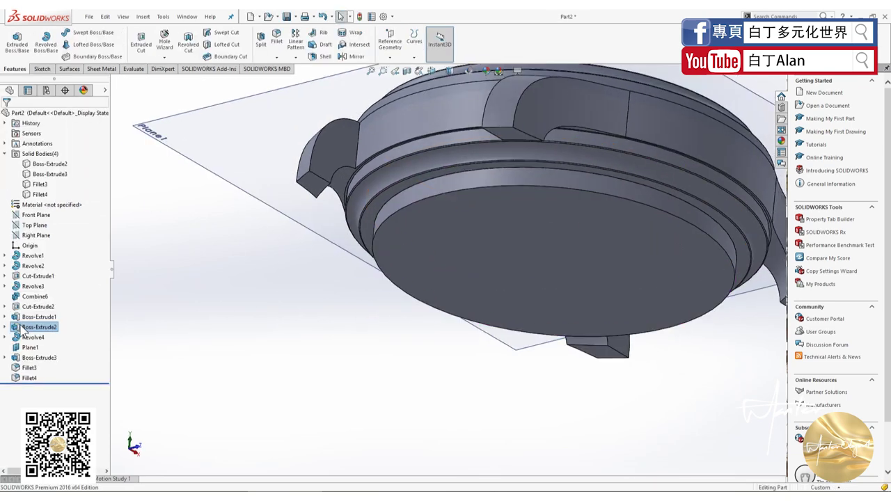
right_click(23, 327)
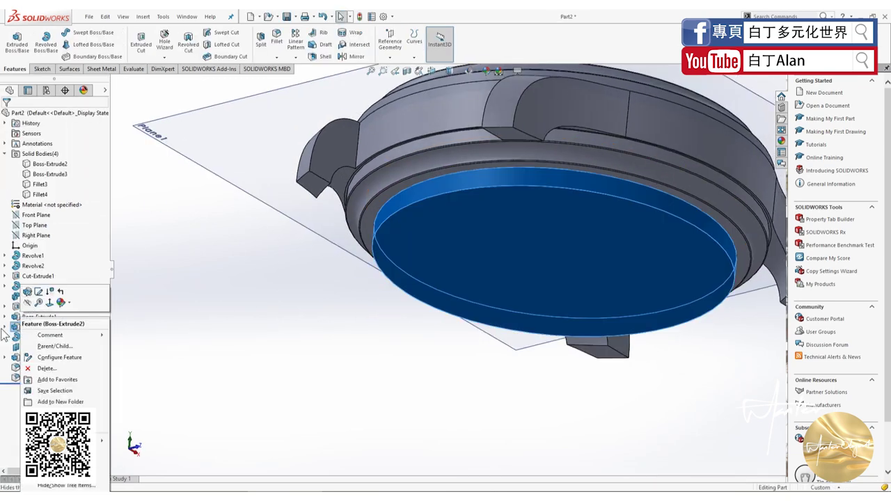
click(4, 328)
right_click(33, 338)
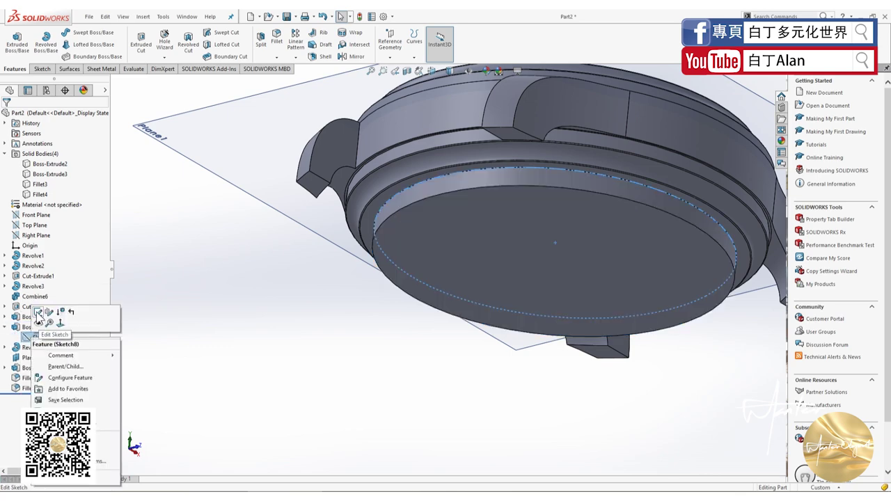
click(38, 312)
key(ctrl+8)
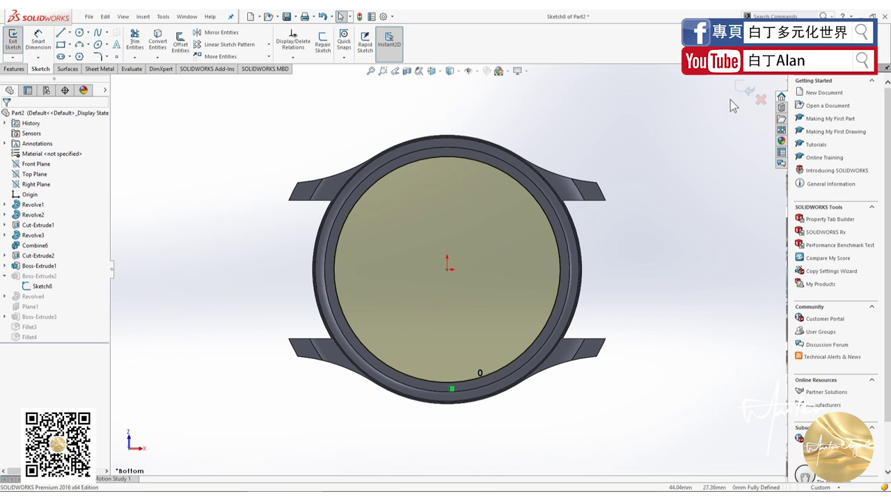
click(759, 98)
click(490, 262)
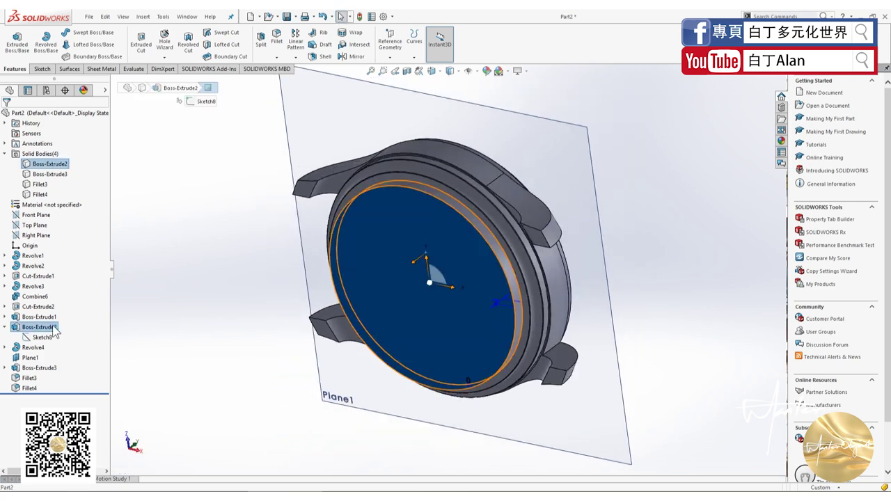
Step: Try ending Boss-Extrude2 Up To Surface at the front ring face
right_click(50, 325)
click(59, 293)
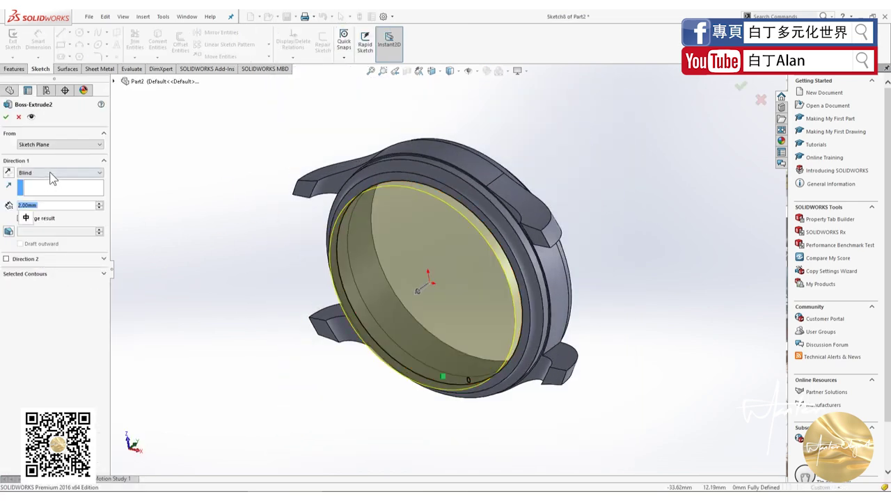
click(50, 172)
click(55, 199)
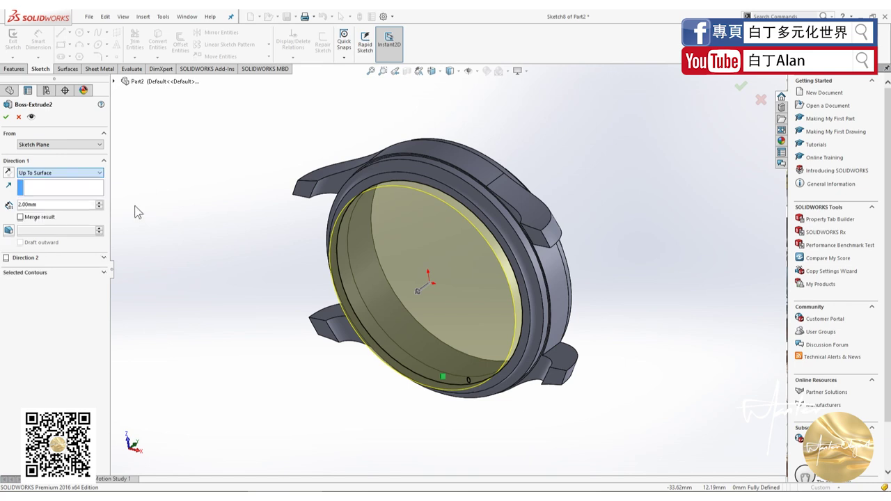
click(422, 186)
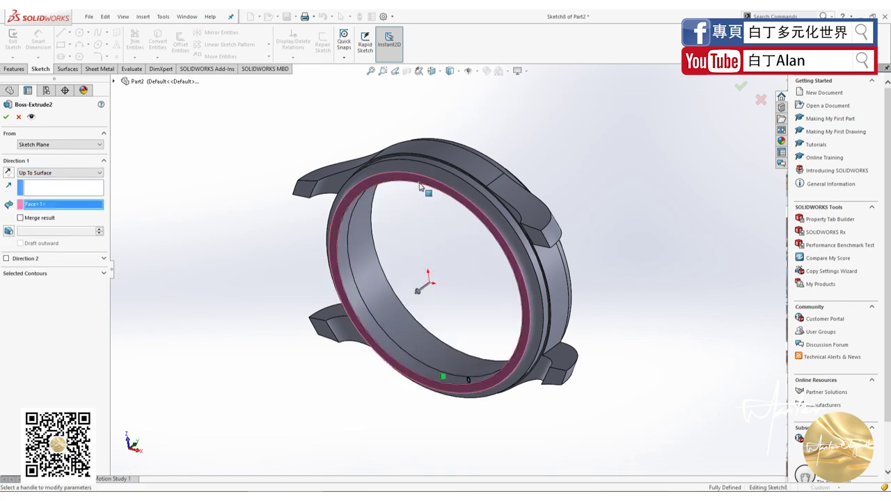
click(6, 117)
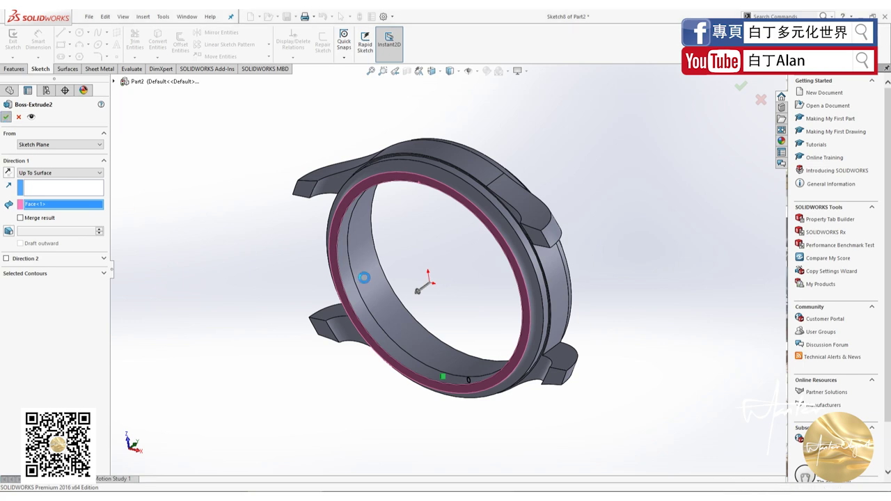
Step: Restore Blind 2.00 mm depth, reverse direction, and confirm Boss-Extrude2
click(33, 174)
click(55, 180)
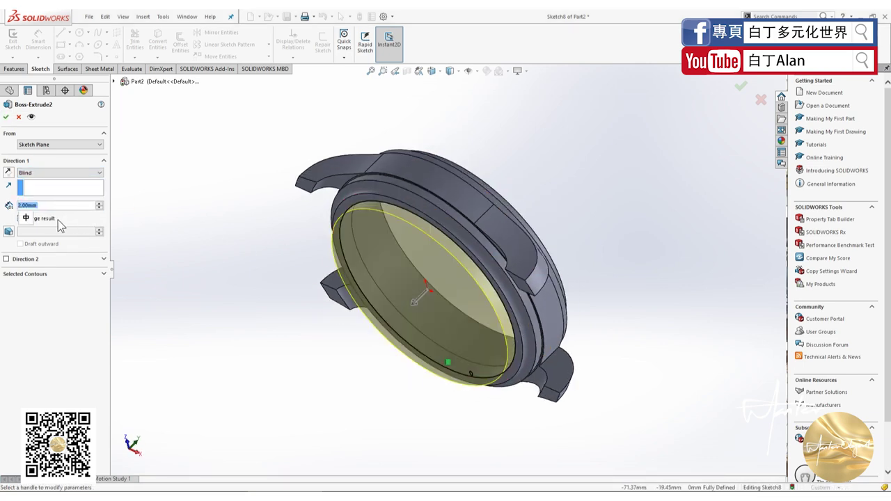
click(8, 174)
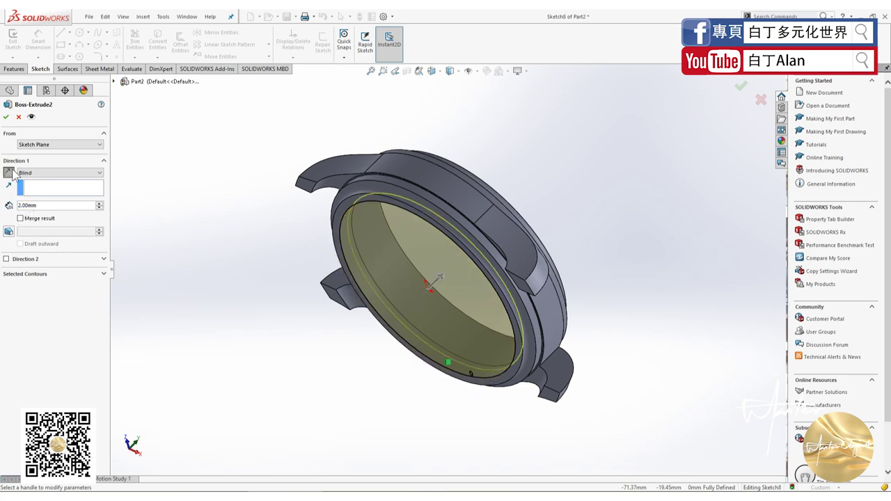
click(6, 118)
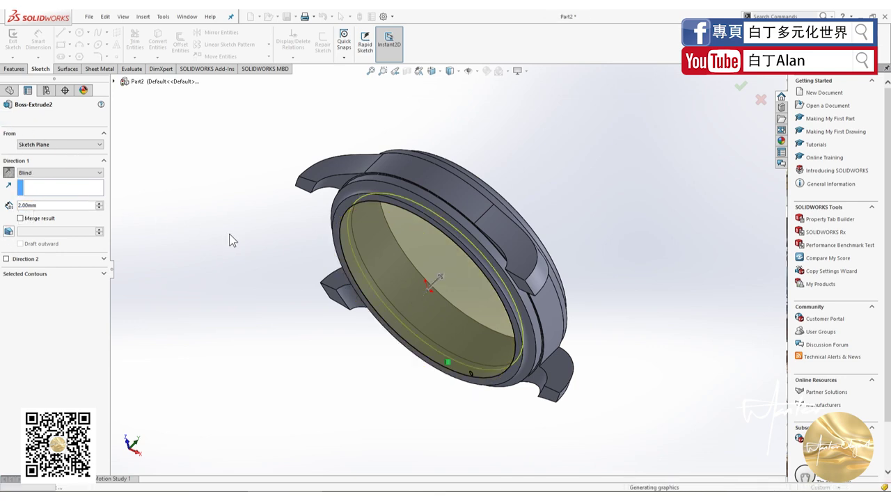
Step: Edit Fillet4 to add the inner rim edge and apply the update
middle_drag(501, 242, 294, 126)
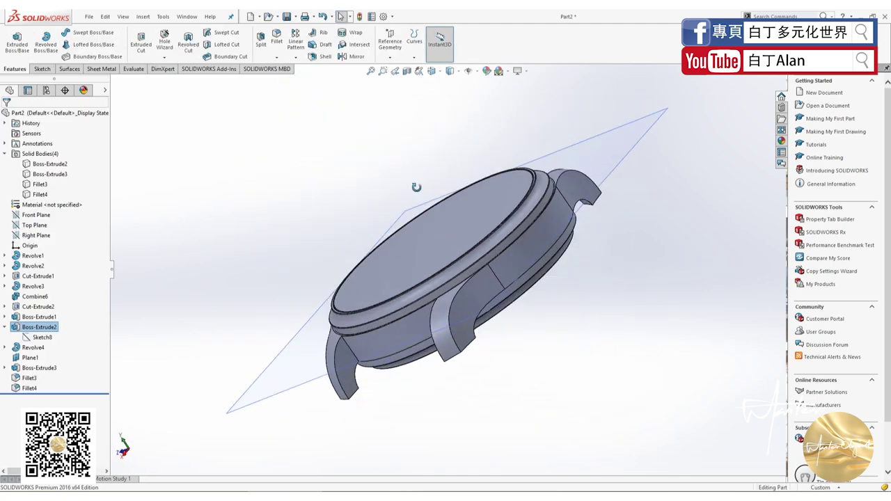
right_click(31, 387)
click(40, 292)
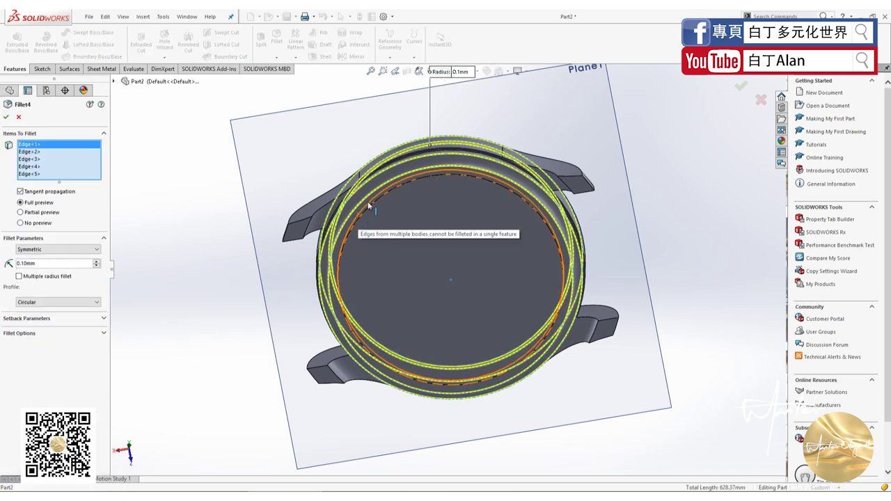
scroll(449, 201, down, 3)
scroll(536, 167, down, 3)
scroll(542, 146, down, 2)
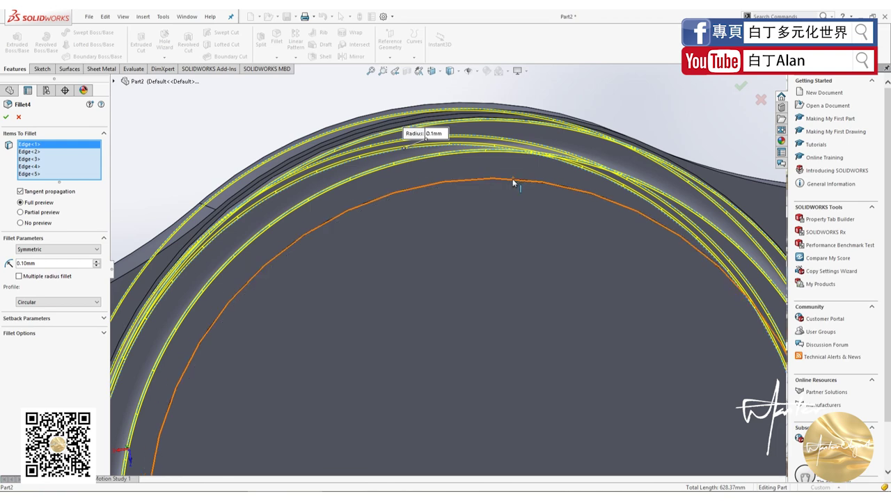
click(515, 180)
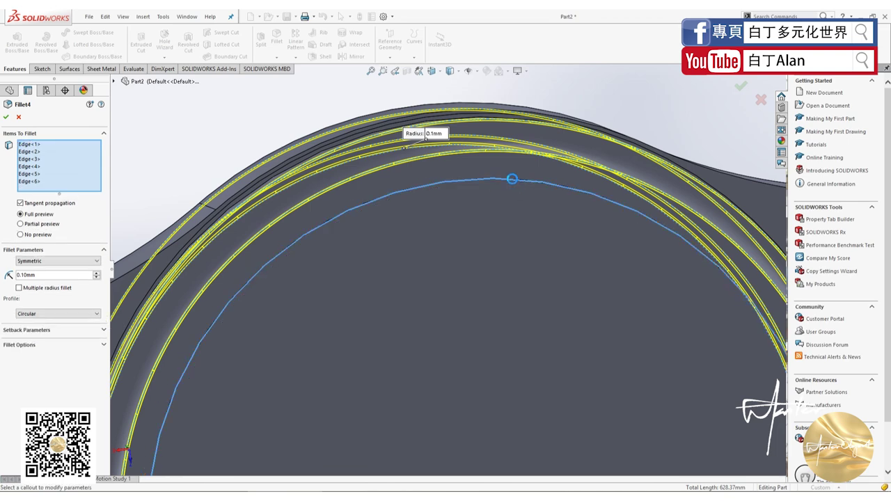
click(5, 118)
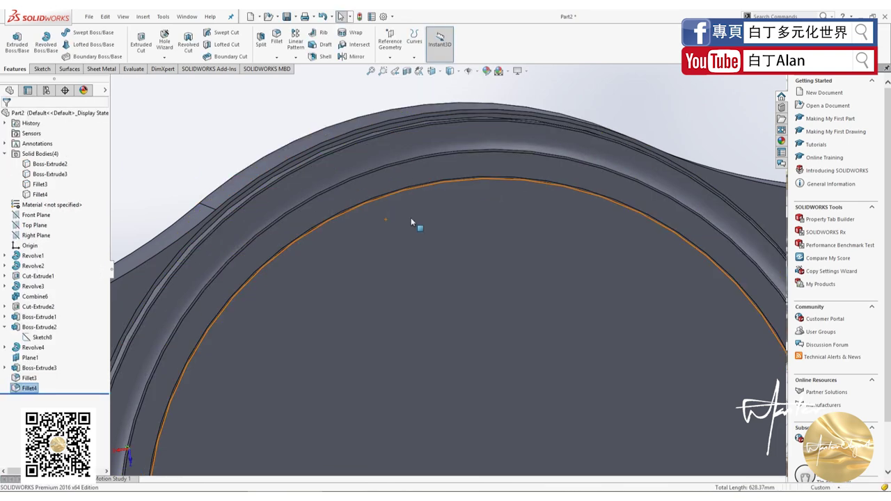
Step: Create Fillet5, rounding the watch face's inner circular edge at 0.1 mm
scroll(411, 222, up, 5)
click(275, 105)
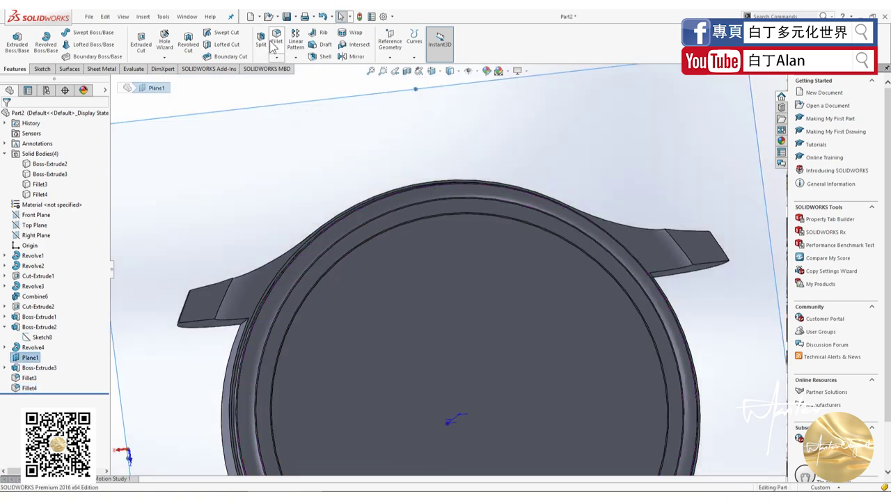
key(Return)
click(443, 216)
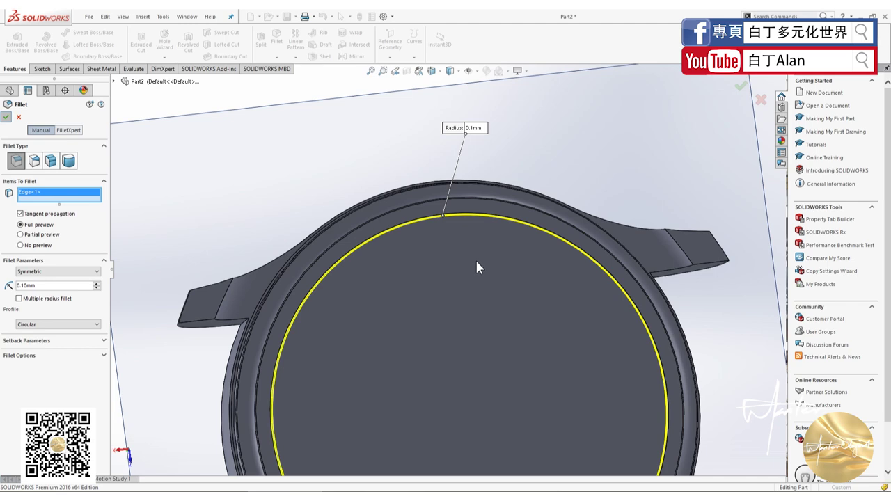
key(Return)
Step: Open and cancel Linear Pattern, then enter 0.2 as a new fillet radius
mouse_move(473, 241)
middle_down()
mouse_move(485, 362)
mouse_move(431, 393)
middle_up()
scroll(485, 361, up, 5)
scroll(349, 412, down, 5)
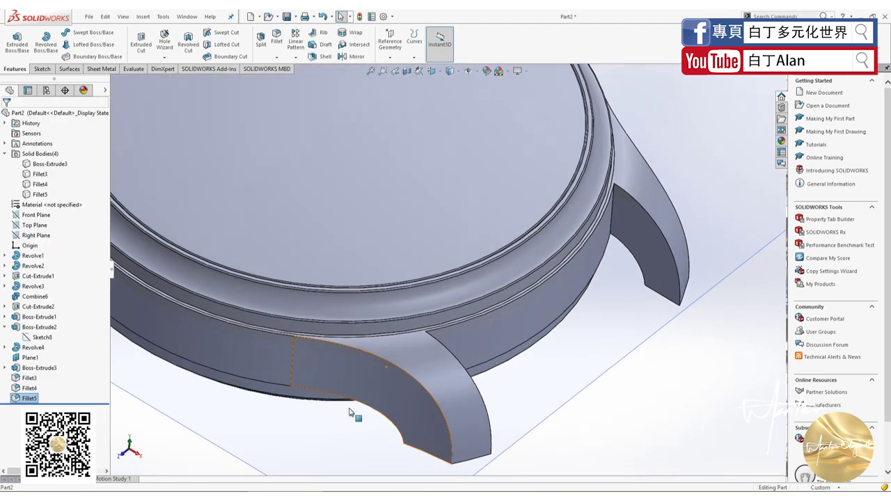
scroll(364, 402, up, 5)
mouse_move(372, 377)
middle_down()
mouse_move(358, 384)
mouse_move(334, 327)
middle_up()
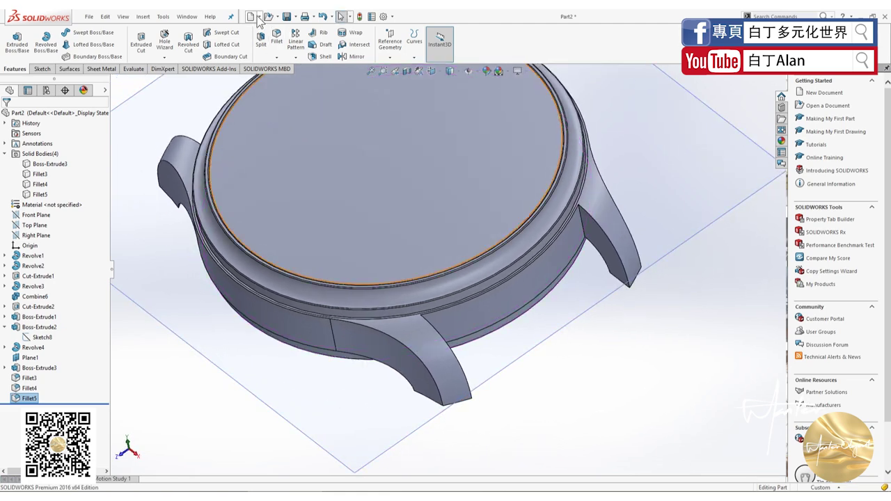
click(286, 42)
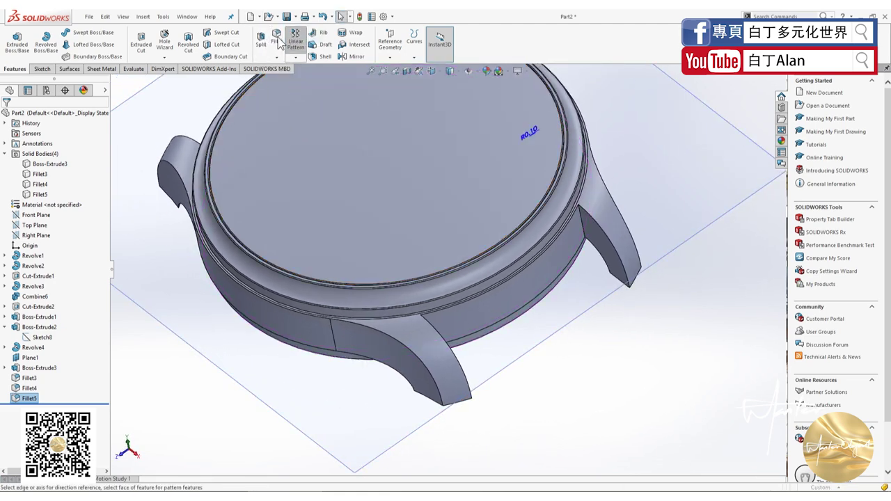
click(34, 126)
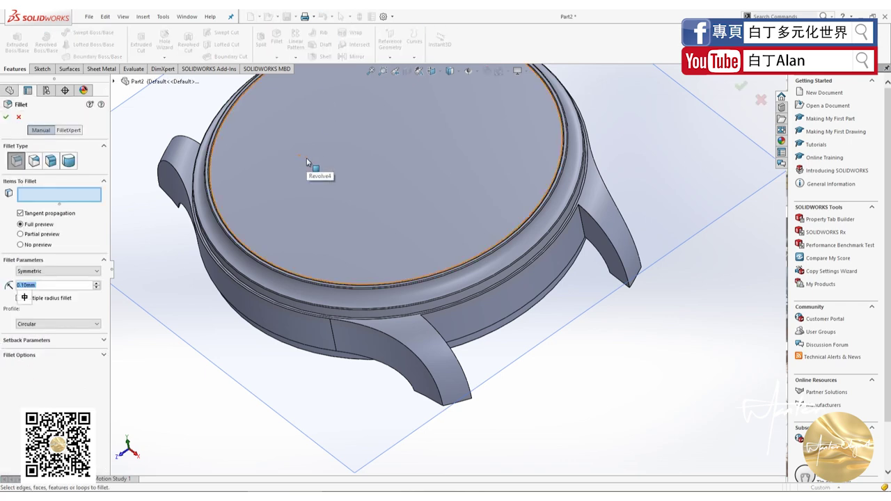
text(0.2)
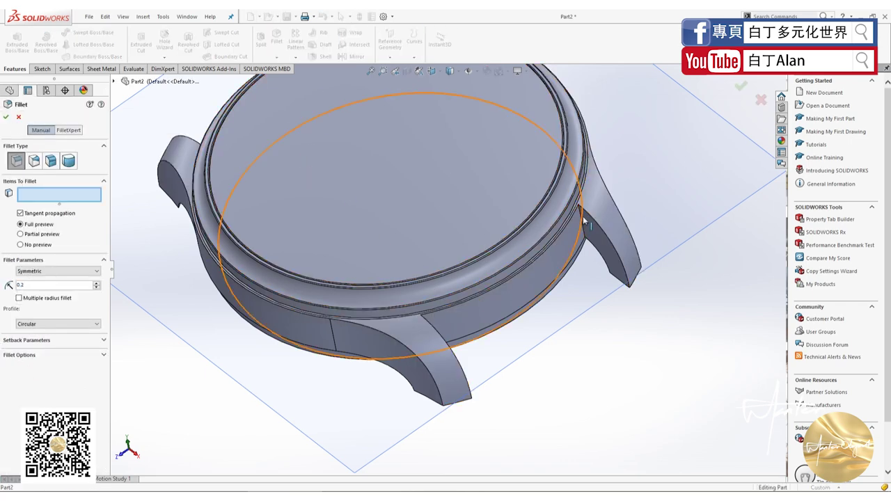
Step: Create Fillet6, rounding the four lug-to-case edges at 0.2 mm
click(568, 228)
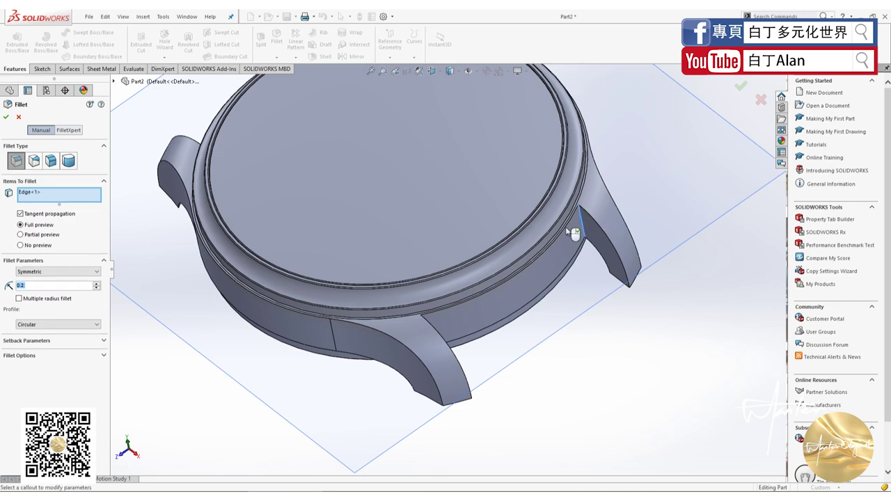
middle_drag(574, 234, 457, 313)
click(457, 312)
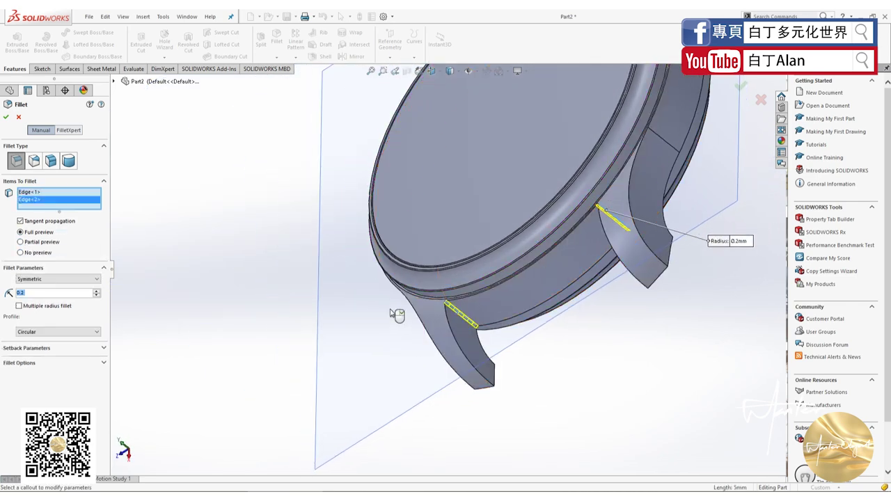
mouse_move(395, 313)
middle_down()
mouse_move(352, 184)
mouse_move(432, 209)
middle_up()
scroll(435, 210, down, 3)
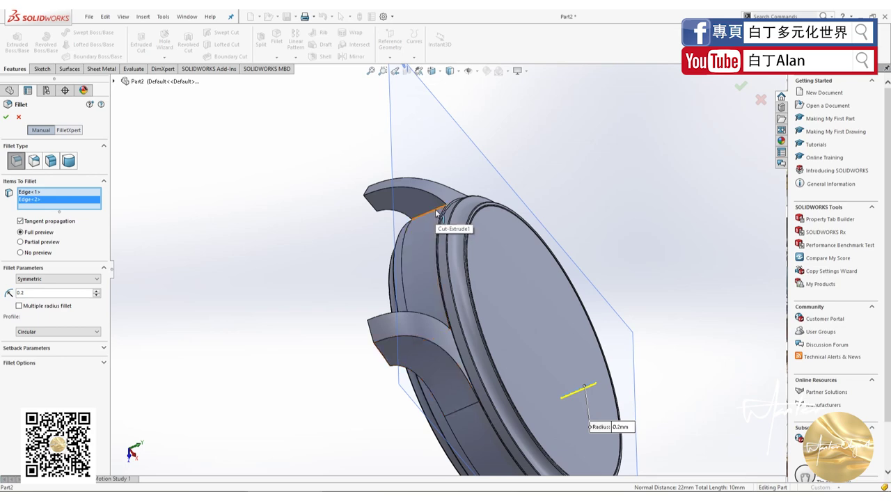
click(437, 212)
middle_drag(390, 272, 433, 341)
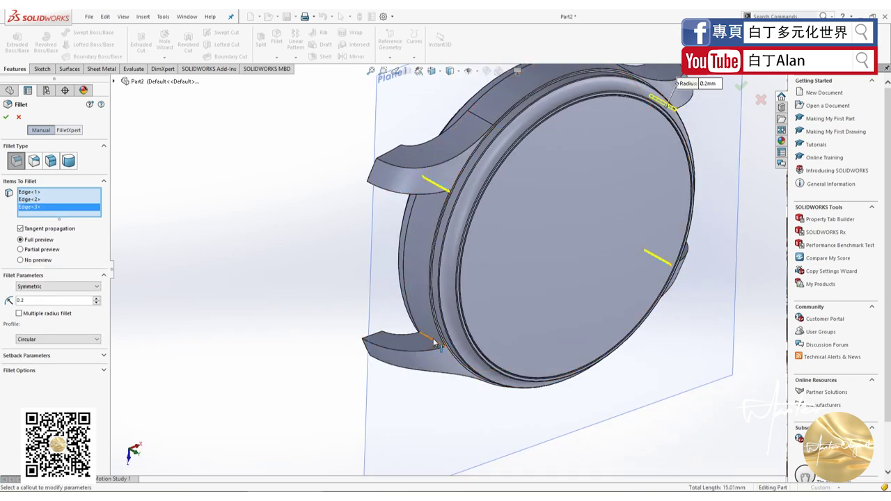
click(434, 341)
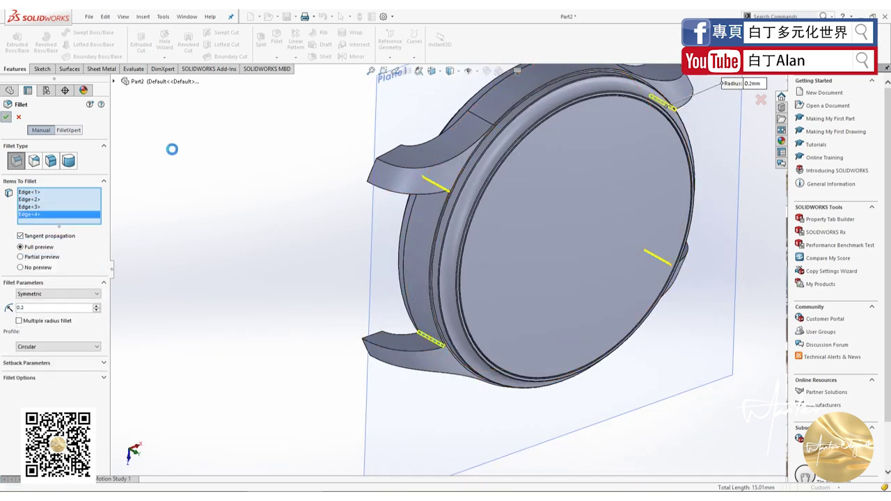
key(Return)
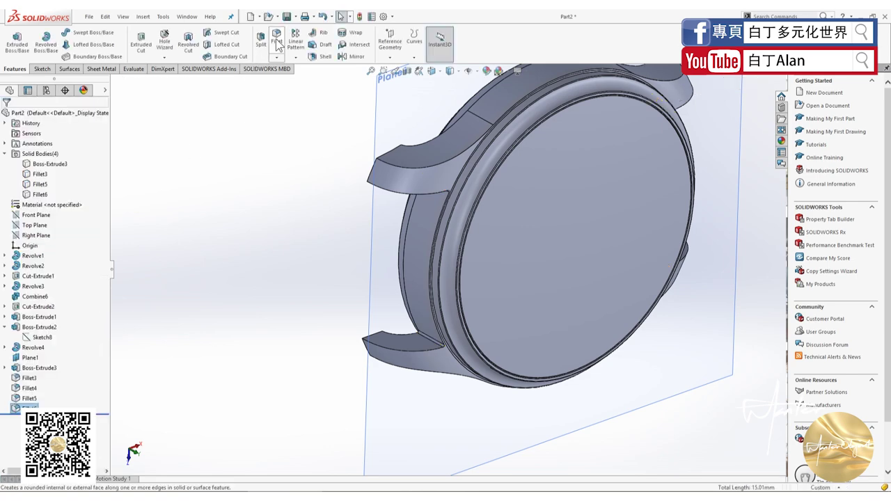
Step: Move Fillet6 below Fillet3 in the feature tree and check both fillets' edges
mouse_move(29, 408)
mouse_down()
mouse_move(45, 376)
mouse_move(32, 379)
mouse_up()
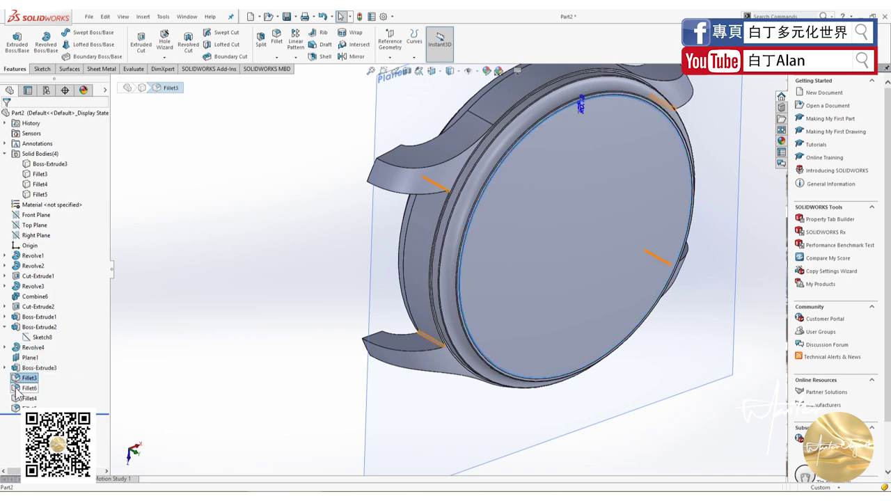
click(18, 391)
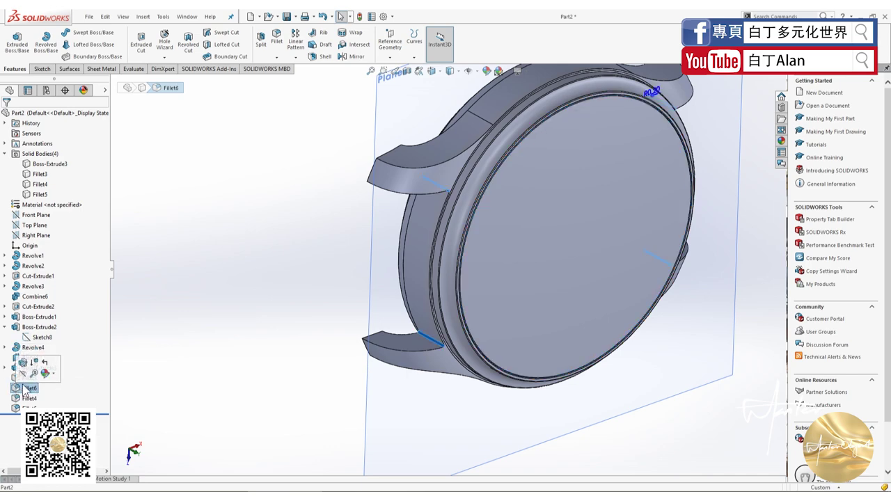
click(27, 377)
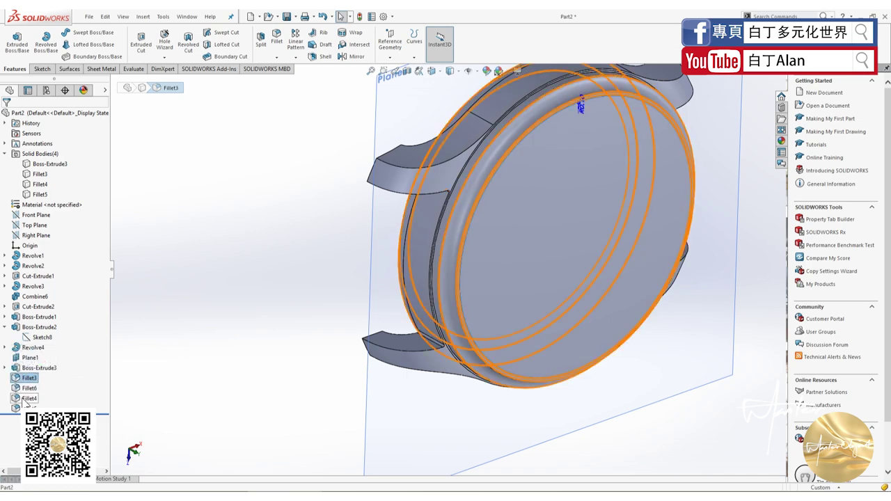
Step: Add four lug outline edges to Fillet4, bringing it to ten edges at 0.10 mm
click(25, 399)
right_click(26, 399)
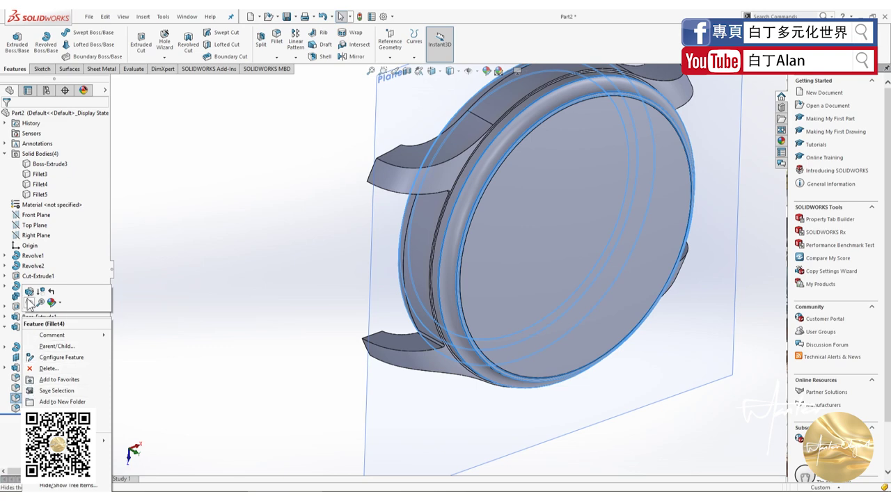
click(29, 301)
middle_drag(483, 287, 440, 164)
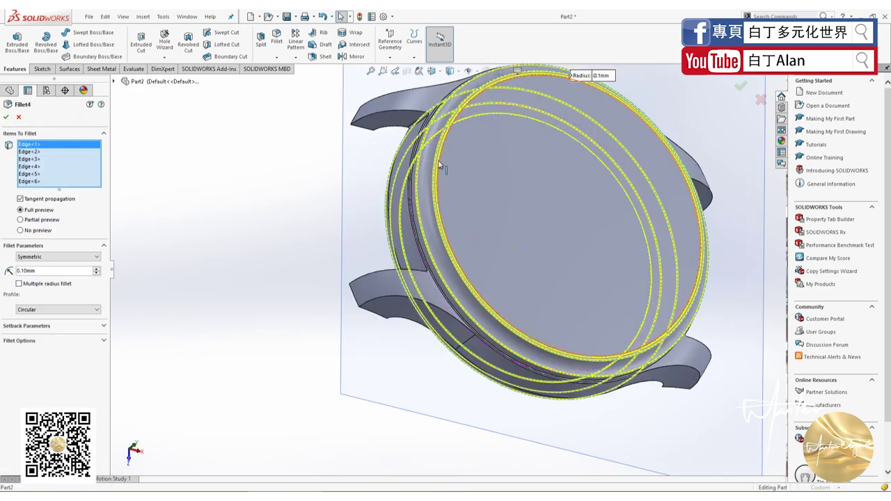
click(402, 110)
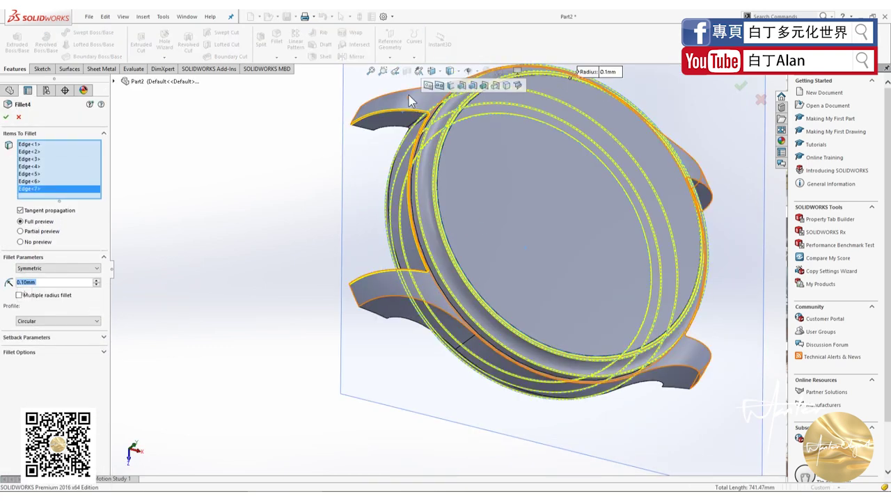
click(410, 89)
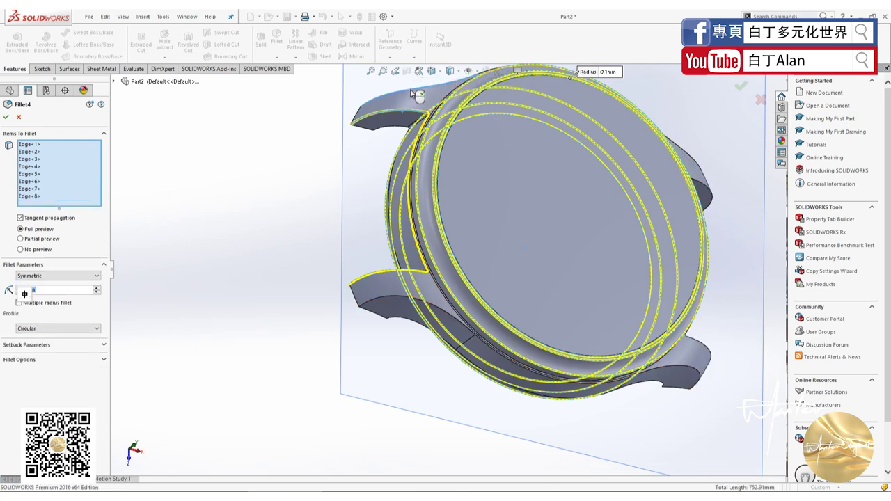
click(390, 129)
middle_drag(390, 128, 401, 102)
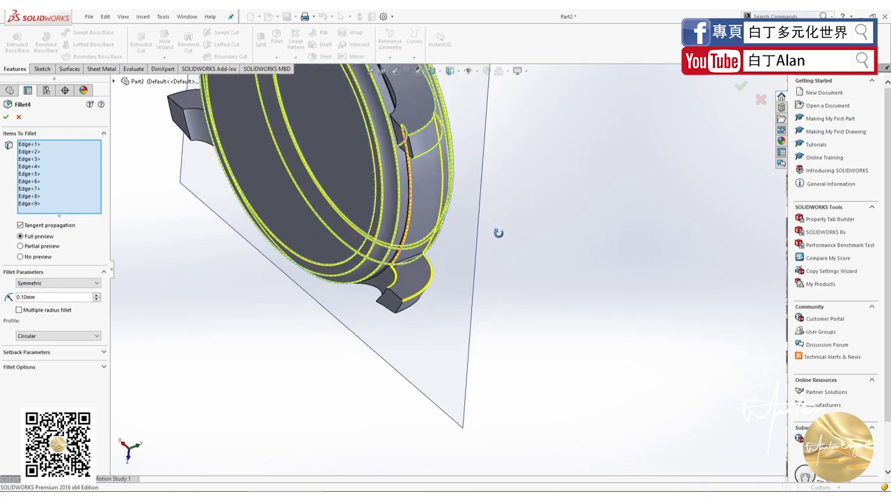
click(394, 99)
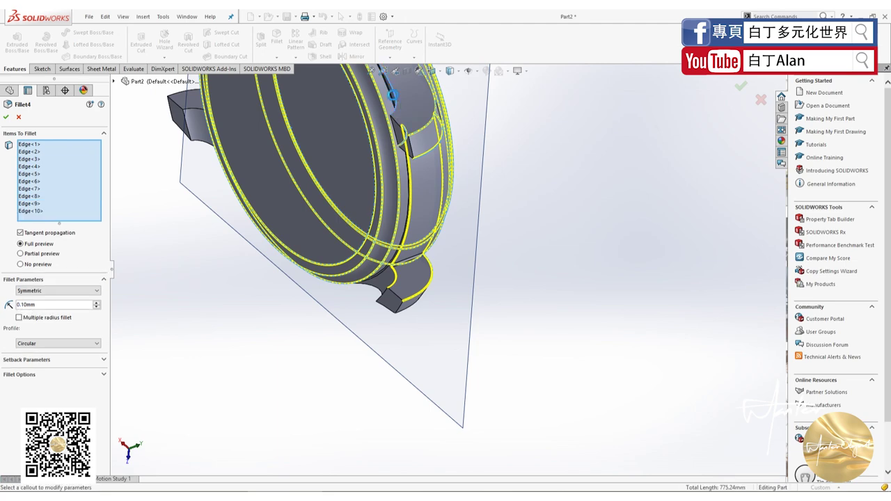
click(5, 117)
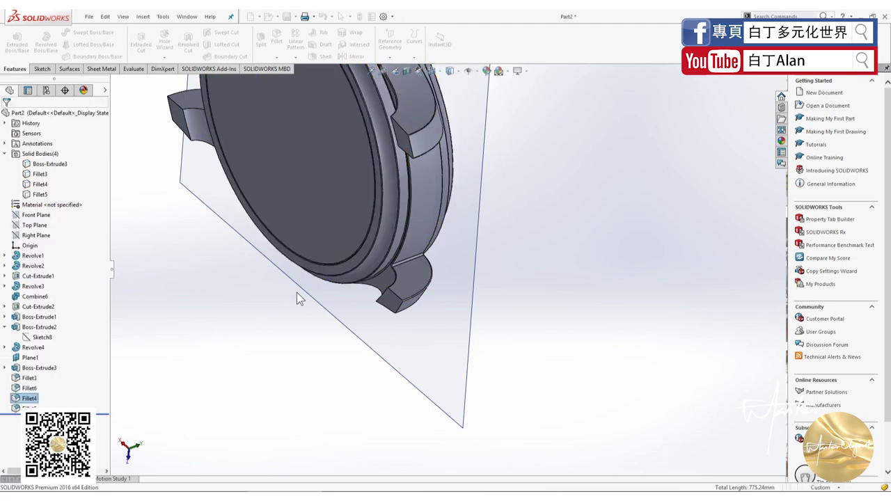
Step: Roll the feature history back to just after Fillet3
middle_drag(362, 292, 457, 318)
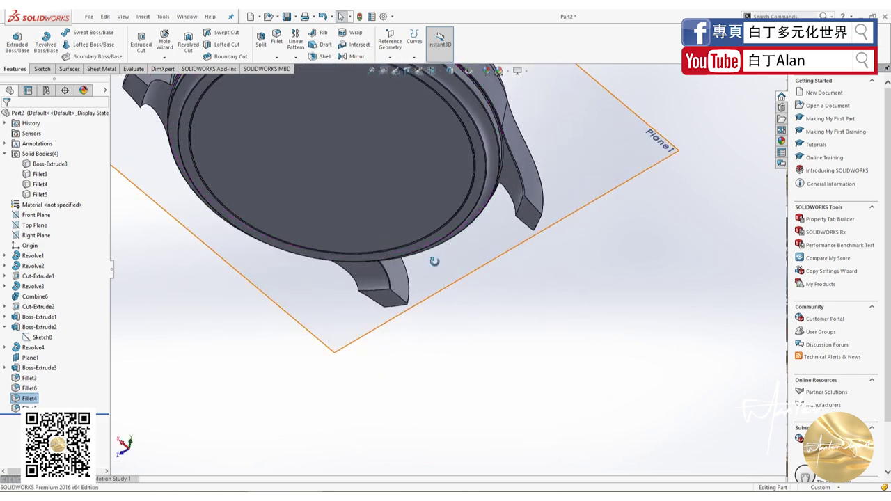
middle_drag(434, 261, 368, 304)
right_click(29, 399)
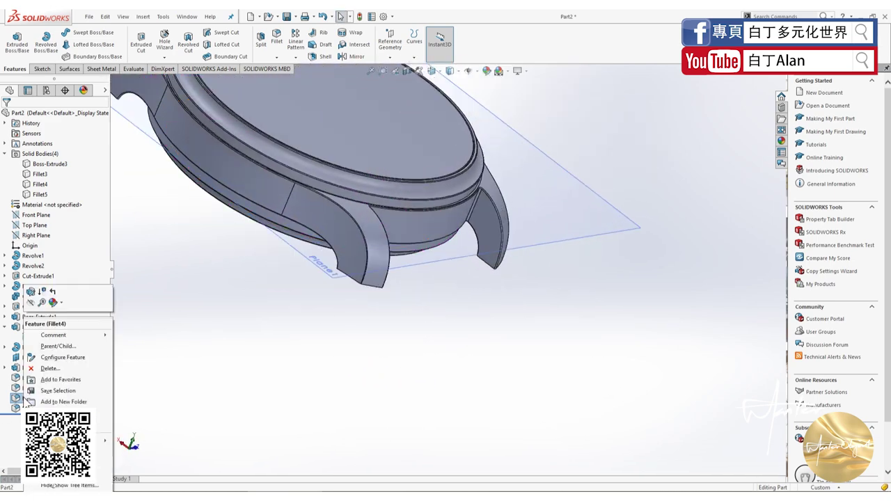
click(9, 421)
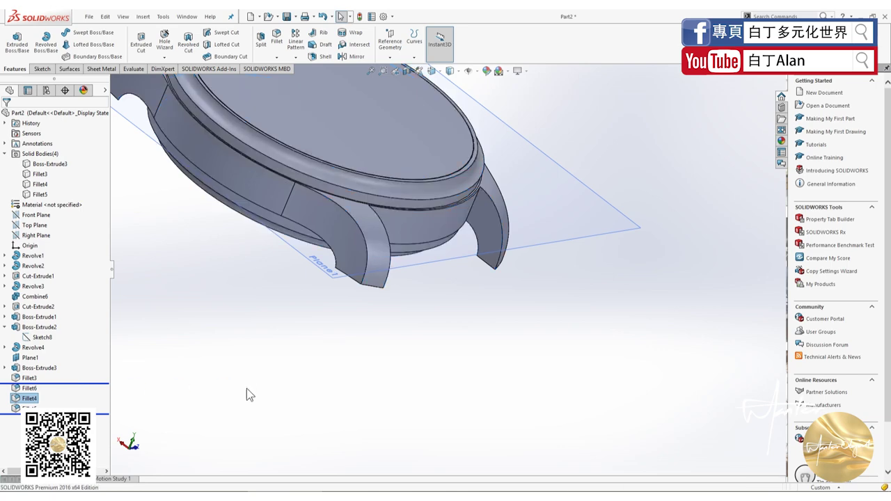
mouse_move(418, 167)
middle_down()
mouse_move(441, 139)
mouse_move(389, 263)
middle_up()
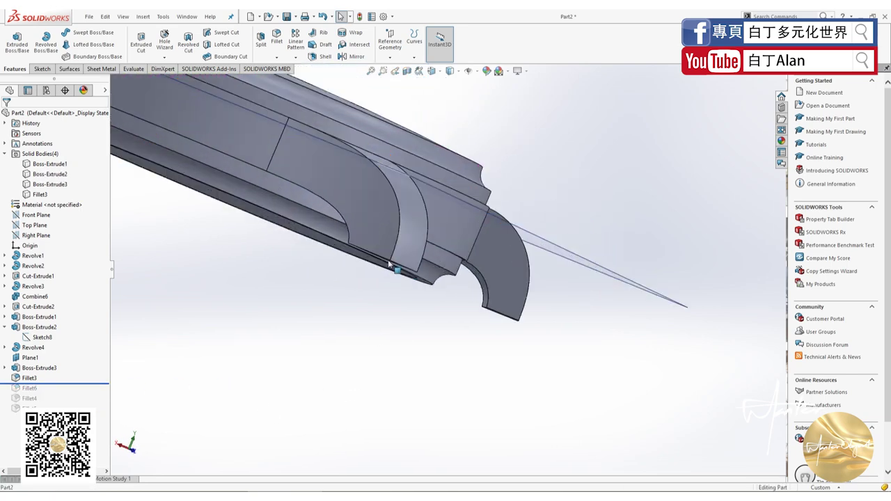
Step: Create Fillet7 rounding four edges on a watch lug
click(276, 39)
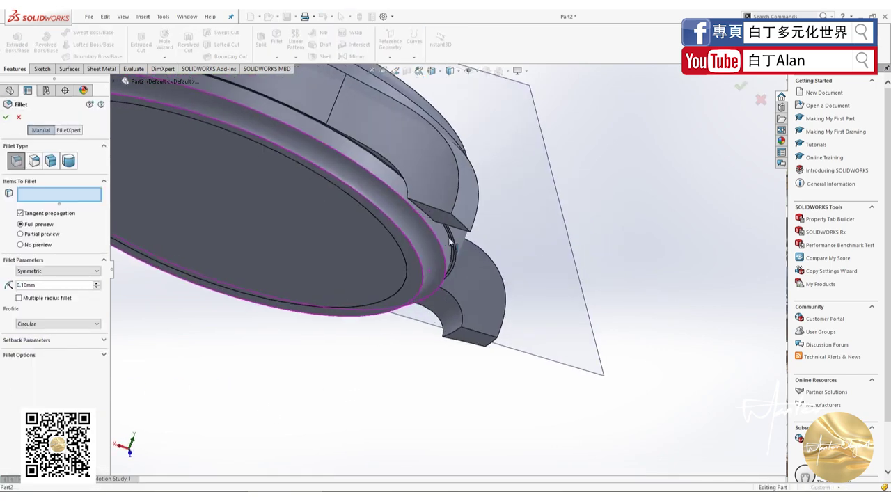
click(460, 227)
click(421, 211)
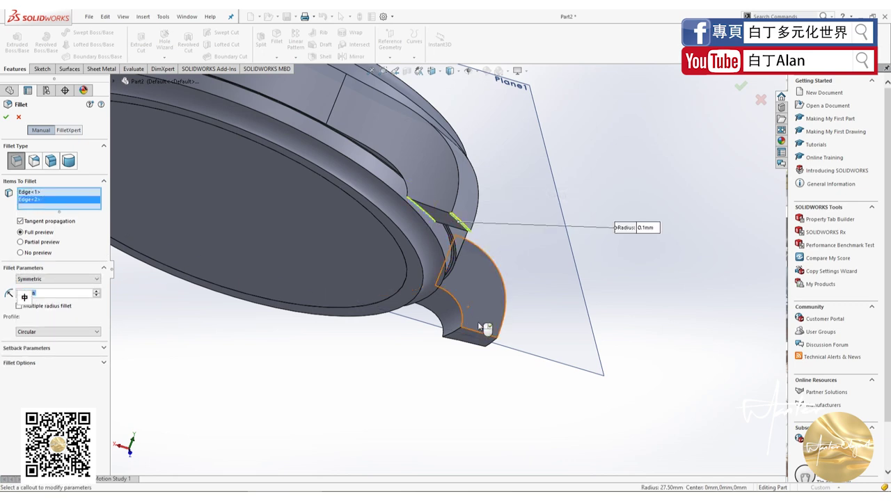
click(454, 336)
click(489, 344)
text(0.8)
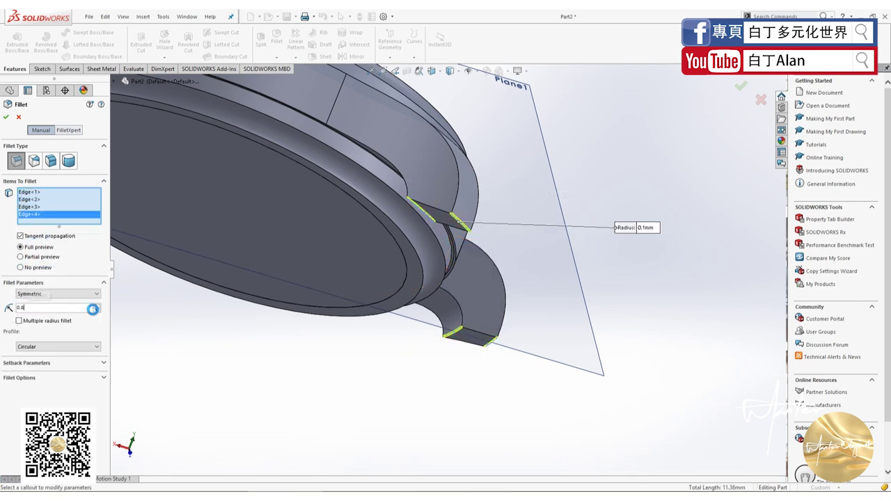
key(Return)
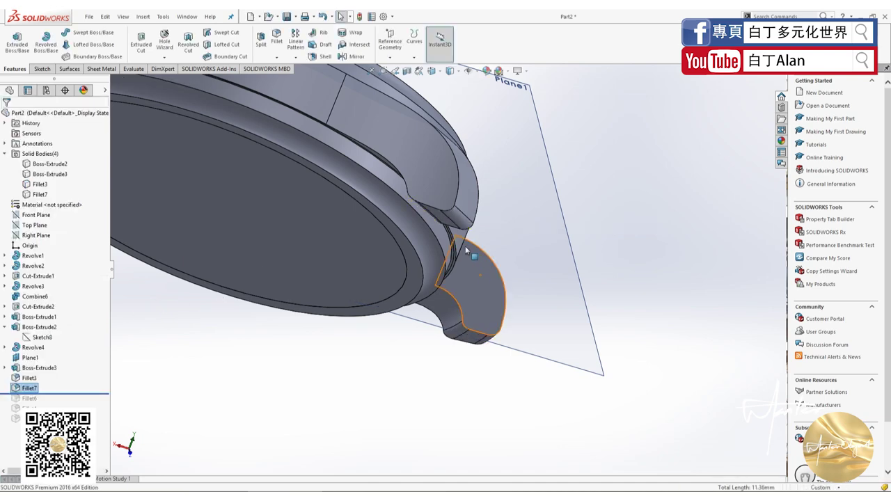
Step: Reopen Fillet7 and remove Edge<1> and Edge<3> from its edge list
middle_drag(497, 267, 468, 280)
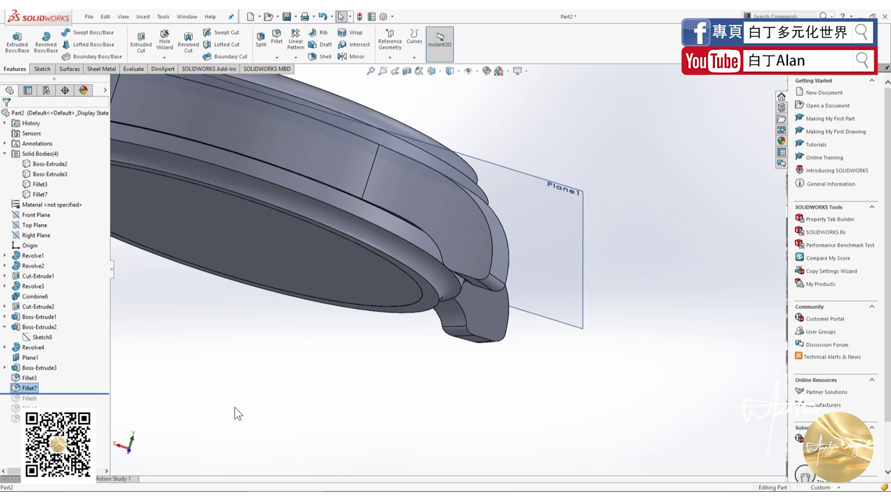
right_click(25, 389)
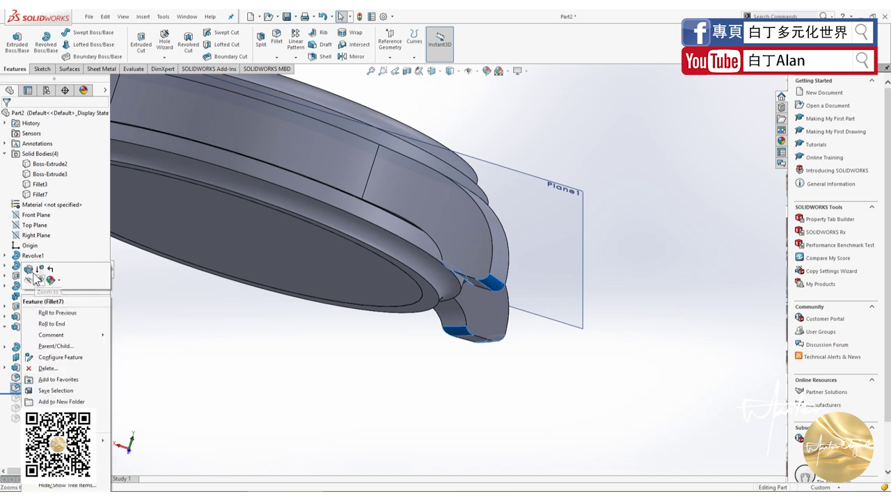
click(31, 273)
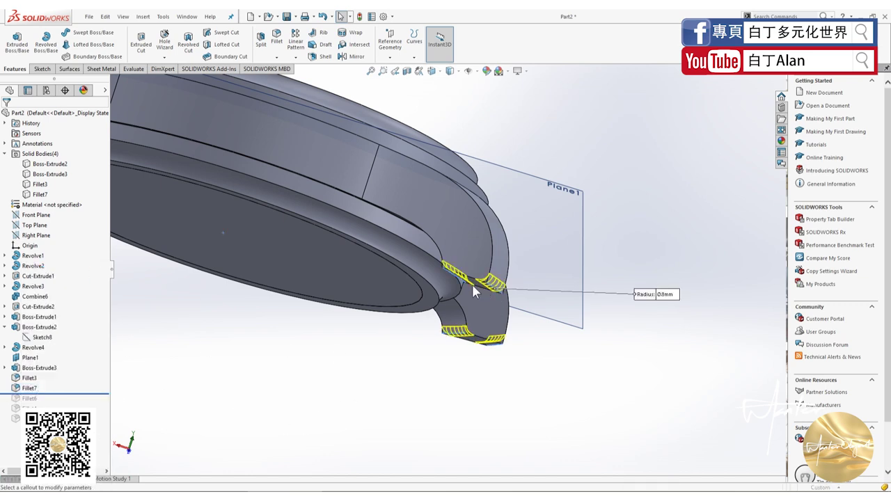
mouse_move(491, 287)
middle_down()
mouse_move(499, 279)
mouse_move(478, 282)
middle_up()
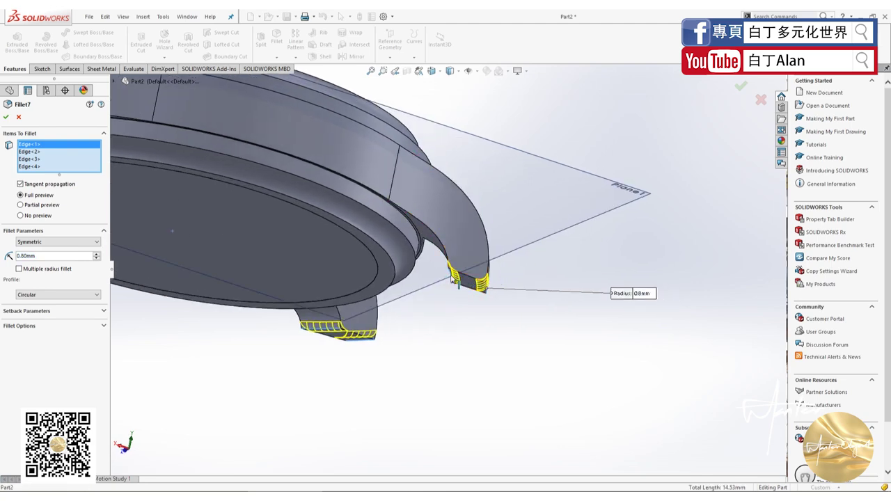
key(Delete)
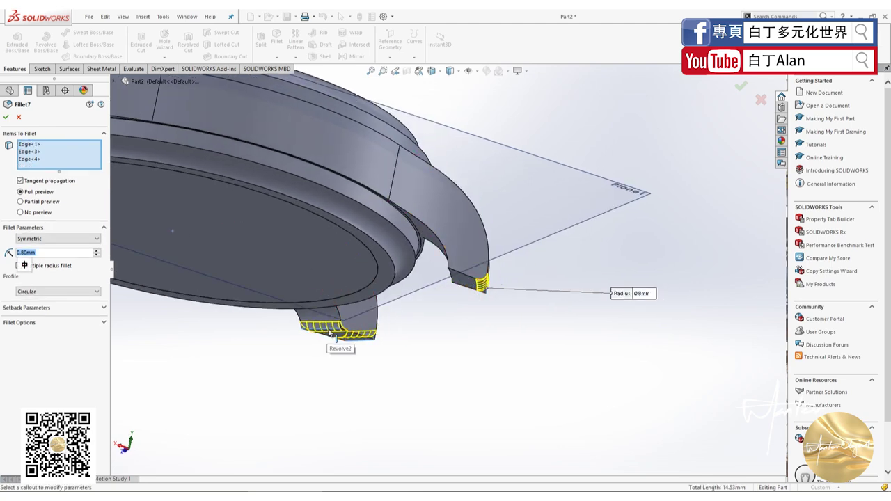
click(327, 334)
scroll(372, 355, up, 5)
scroll(283, 237, up, 1)
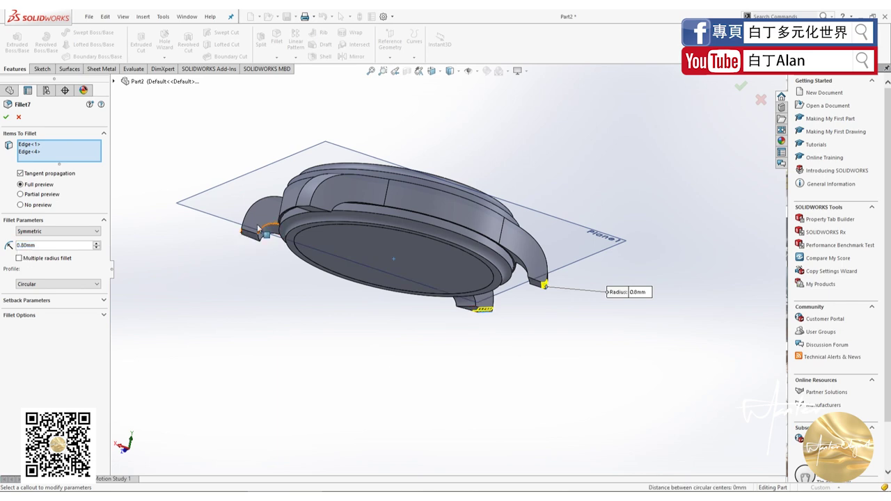
Step: Add two other lug edges to Fillet7 and lower its radius from 0.80 to 0.5 mm
click(243, 238)
middle_drag(242, 237, 258, 224)
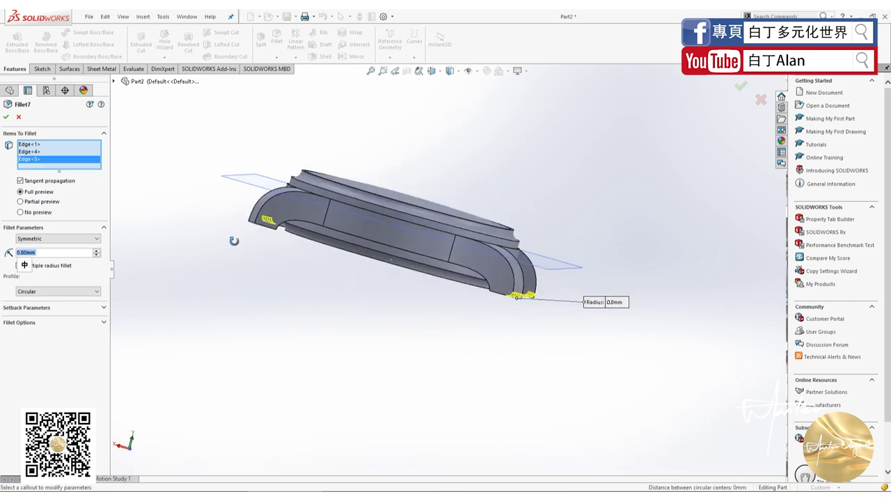
click(257, 223)
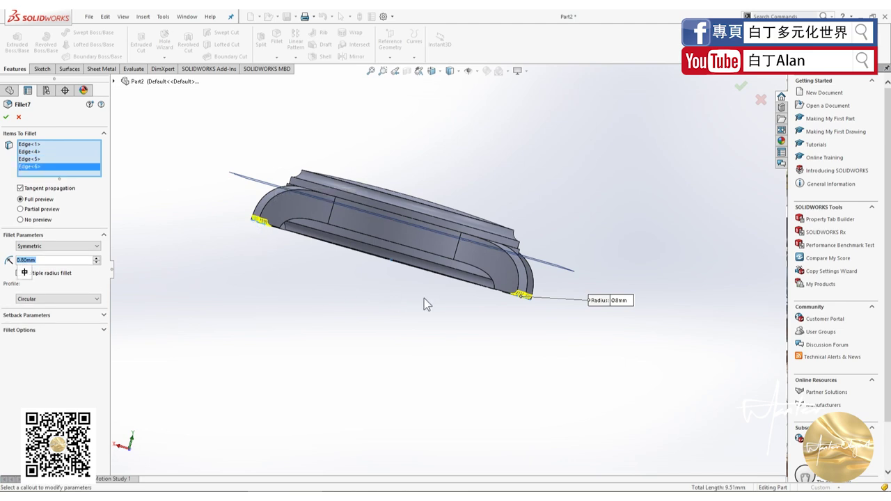
middle_drag(424, 299, 413, 292)
double_click(42, 260)
text(0.5)
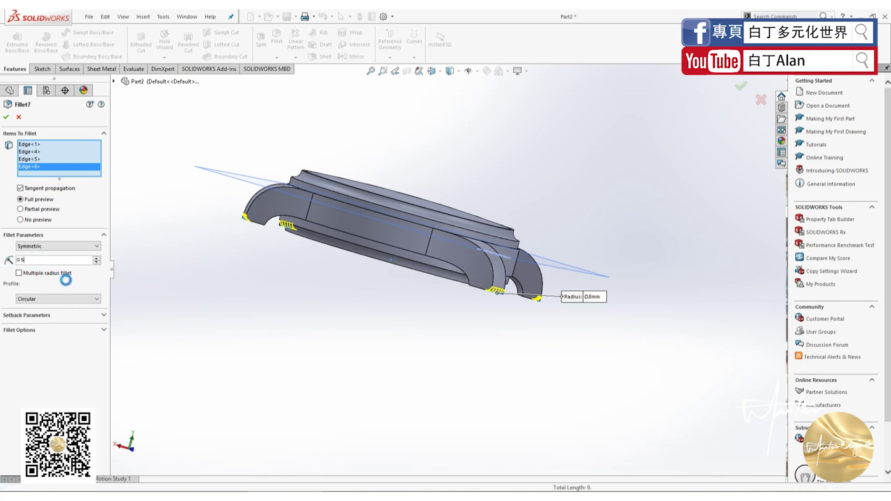
key(Return)
middle_drag(485, 295, 507, 276)
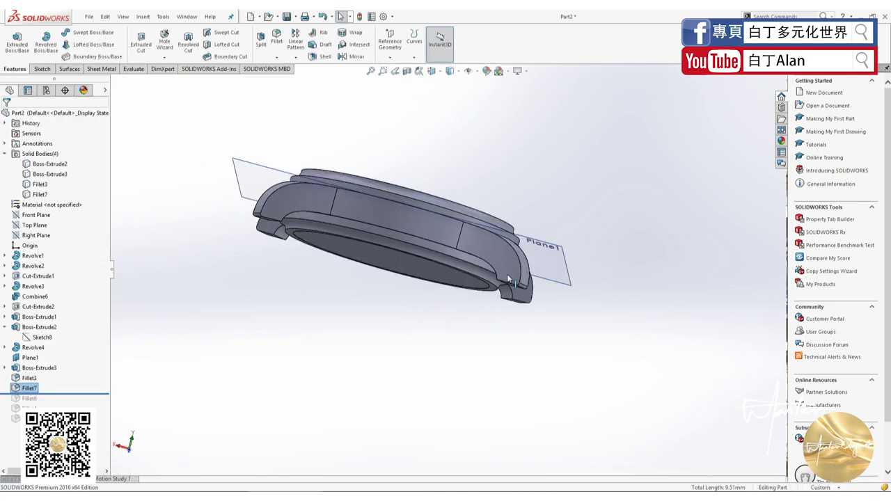
Step: Create Fillet8 rounding three lug edges and one upper case edge
key(Return)
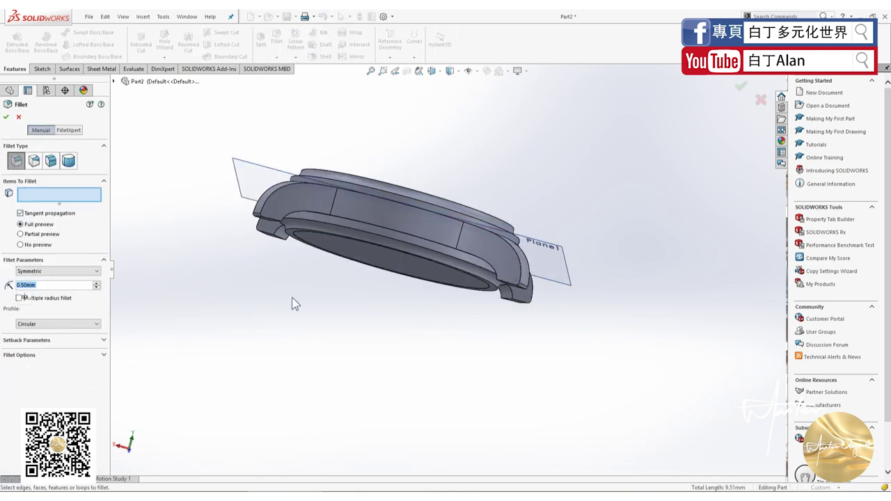
middle_drag(460, 278, 541, 264)
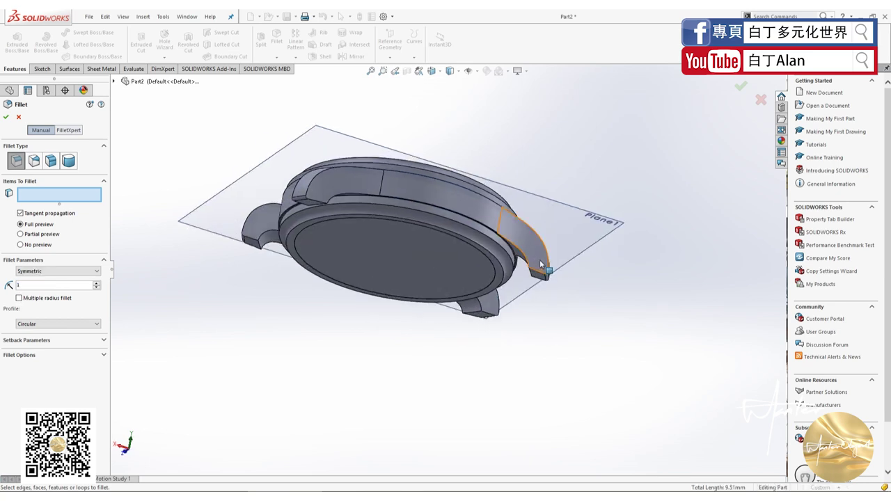
click(535, 275)
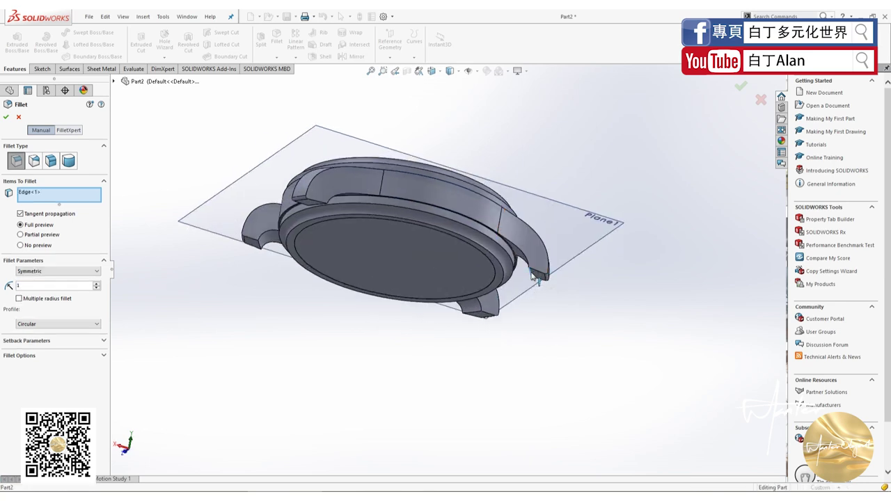
click(470, 313)
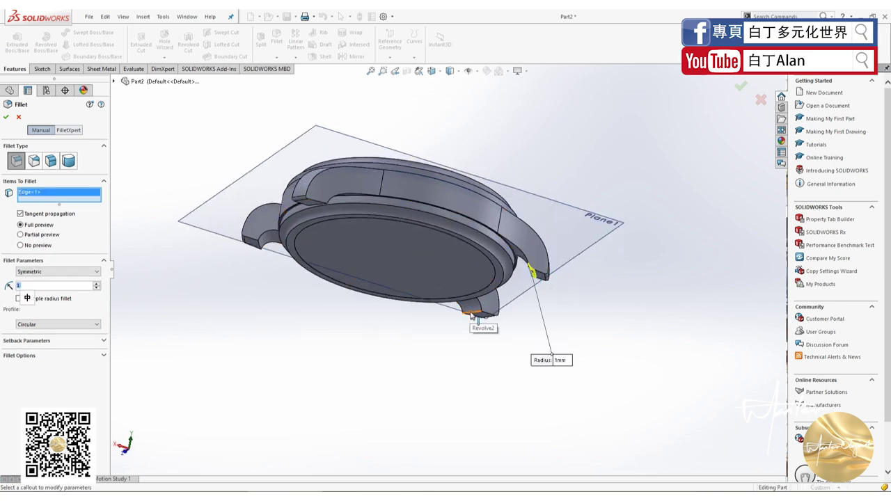
click(258, 244)
click(321, 209)
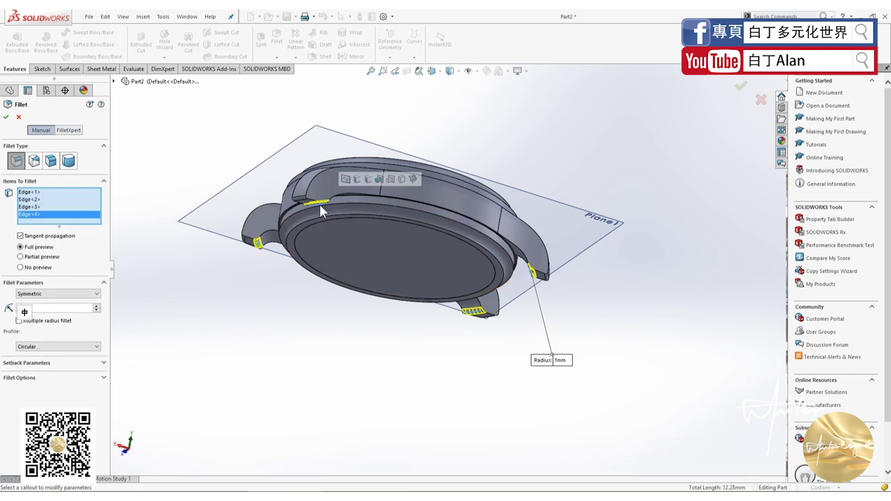
middle_drag(321, 209, 277, 208)
scroll(300, 245, down, 5)
middle_drag(301, 245, 327, 230)
text(2)
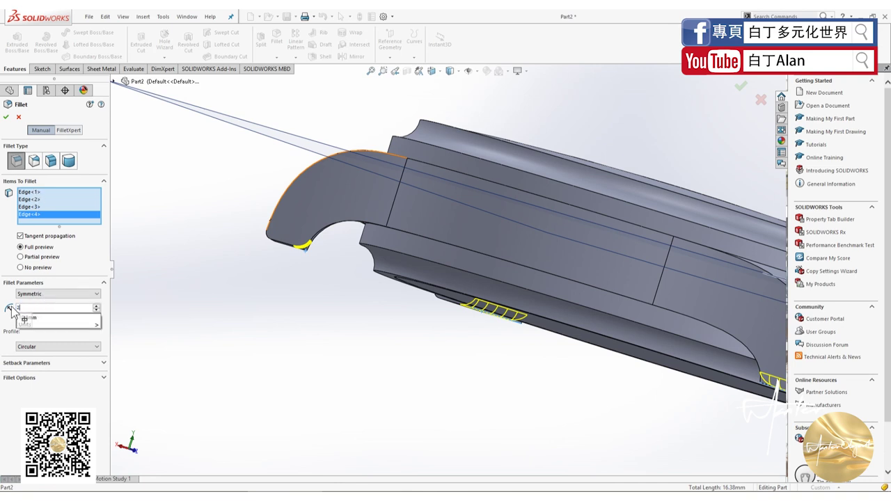
key(Return)
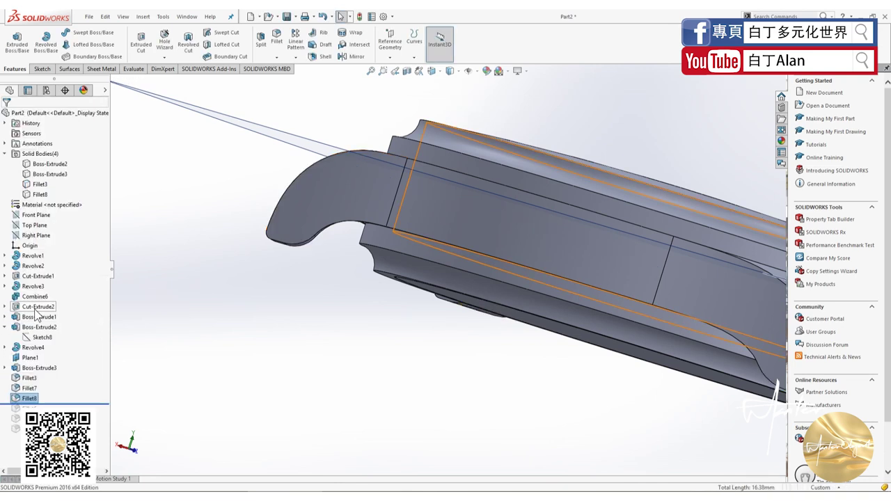
Step: Roll the feature history forward to the end and reopen Fillet4 for editing
mouse_move(259, 291)
middle_down()
mouse_move(361, 436)
mouse_move(343, 343)
middle_up()
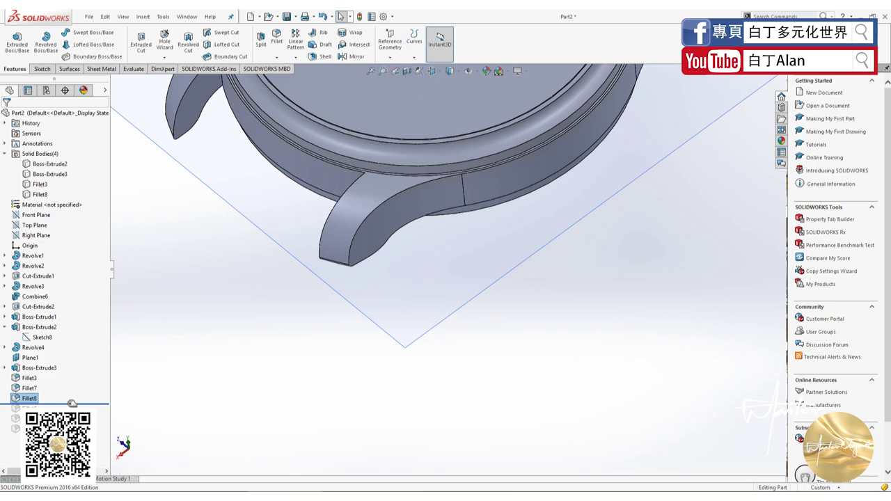
drag(72, 403, 72, 435)
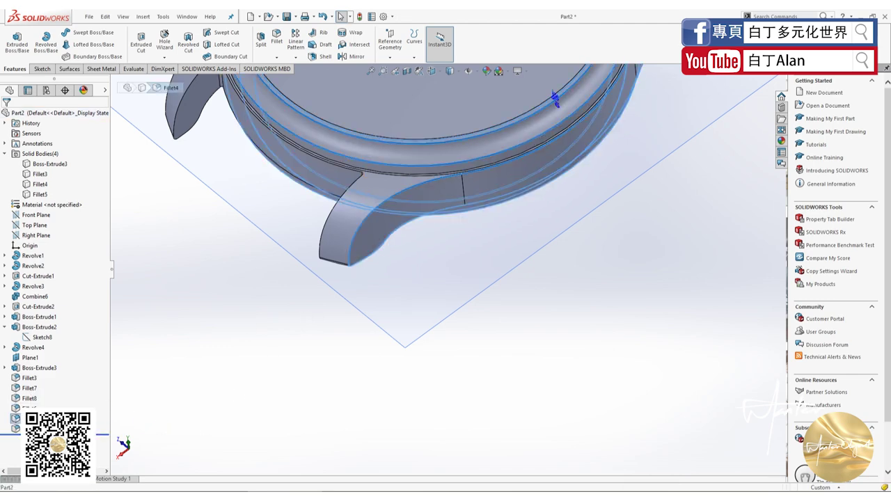
right_click(34, 418)
click(324, 226)
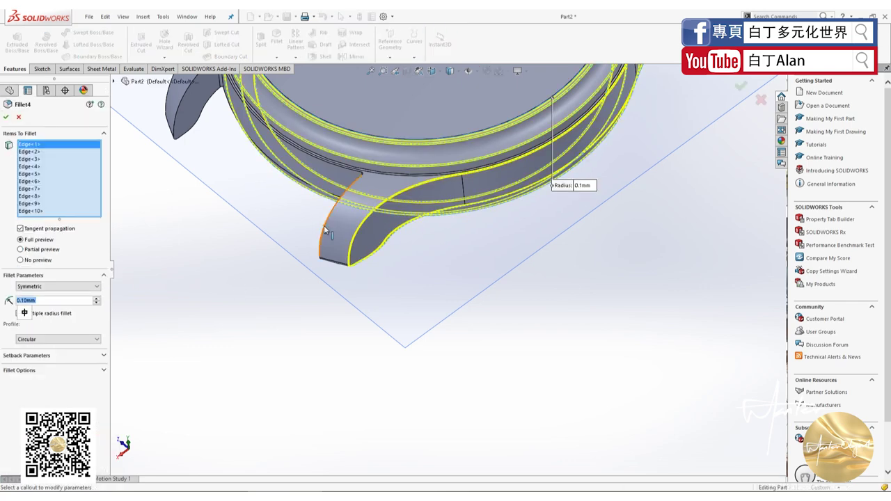
scroll(222, 313, up, 2)
scroll(215, 334, up, 2)
scroll(213, 339, up, 2)
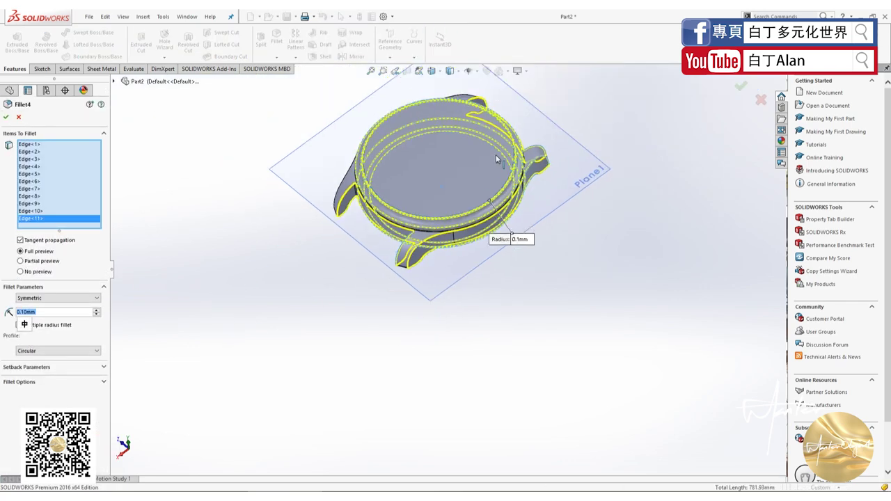
middle_drag(213, 338, 451, 172)
scroll(451, 172, down, 2)
scroll(450, 163, down, 2)
scroll(448, 156, down, 2)
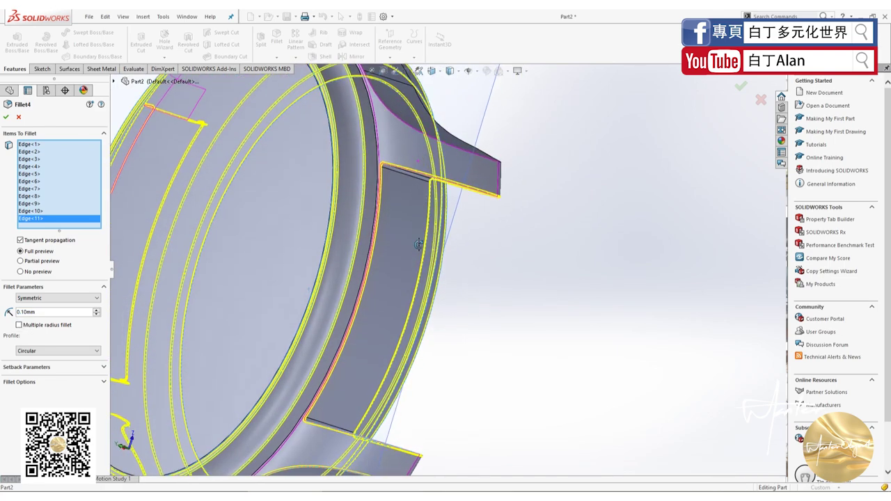
scroll(447, 150, down, 1)
Step: Add a lug edge and a rim edge to Fillet4 at 0.10 mm and apply it
click(454, 146)
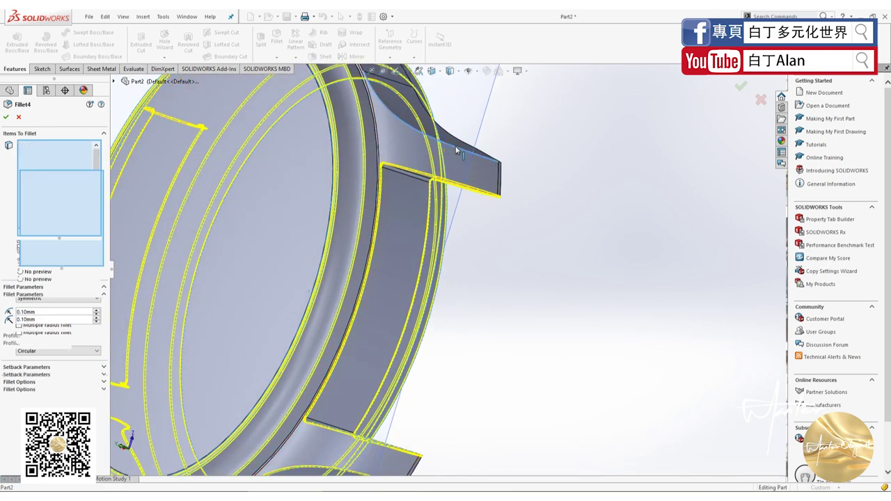
scroll(477, 229, up, 1)
scroll(478, 229, up, 2)
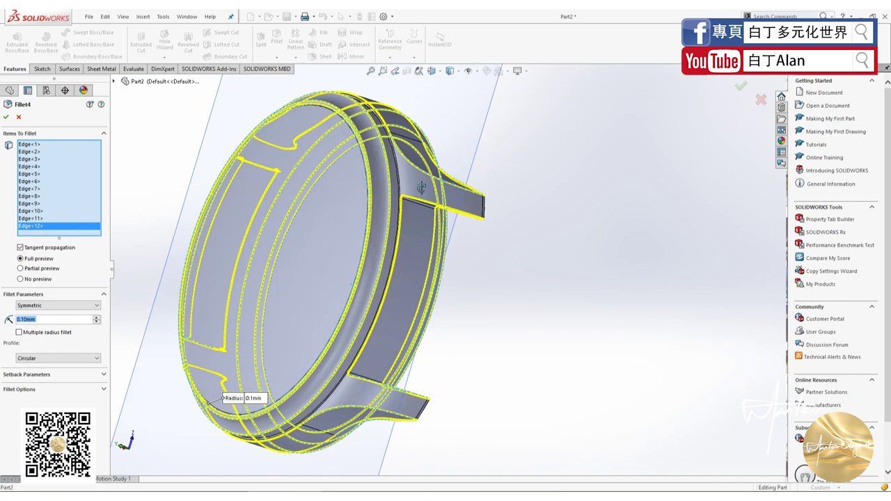
scroll(398, 295, down, 1)
scroll(398, 295, down, 1)
scroll(397, 271, down, 2)
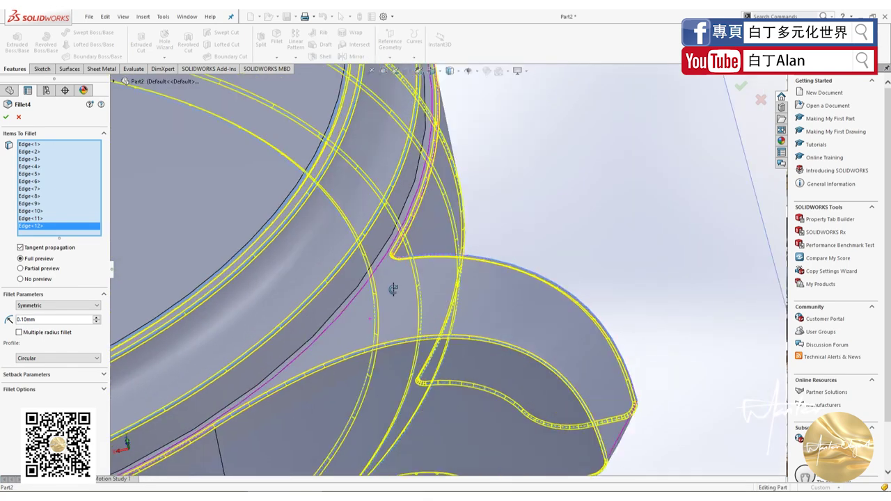
scroll(397, 258, down, 2)
middle_drag(397, 258, 363, 298)
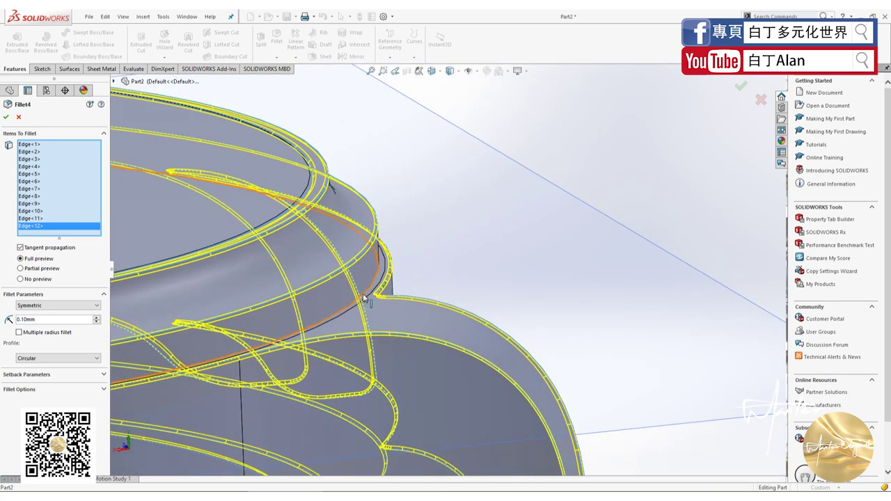
click(363, 298)
scroll(343, 319, up, 2)
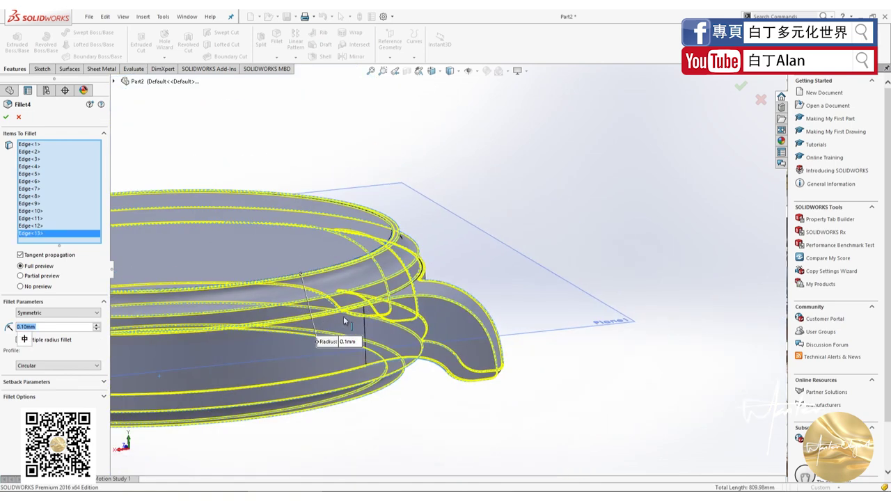
middle_drag(343, 316, 651, 97)
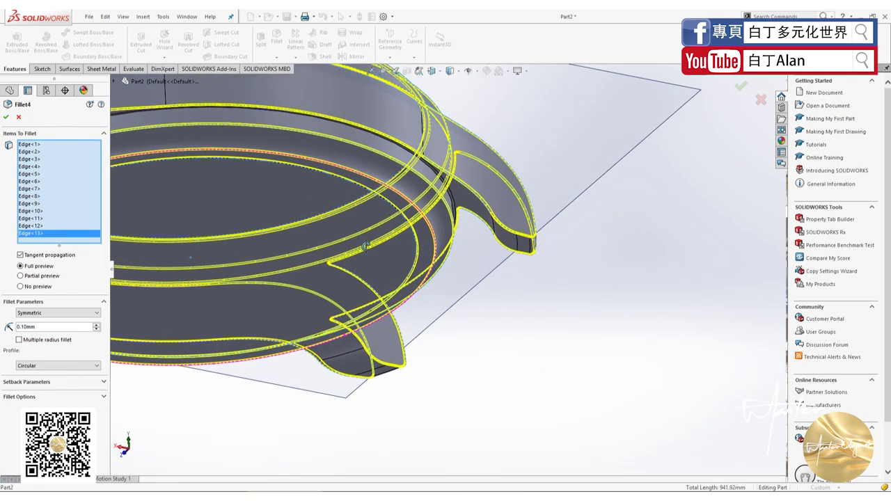
click(739, 88)
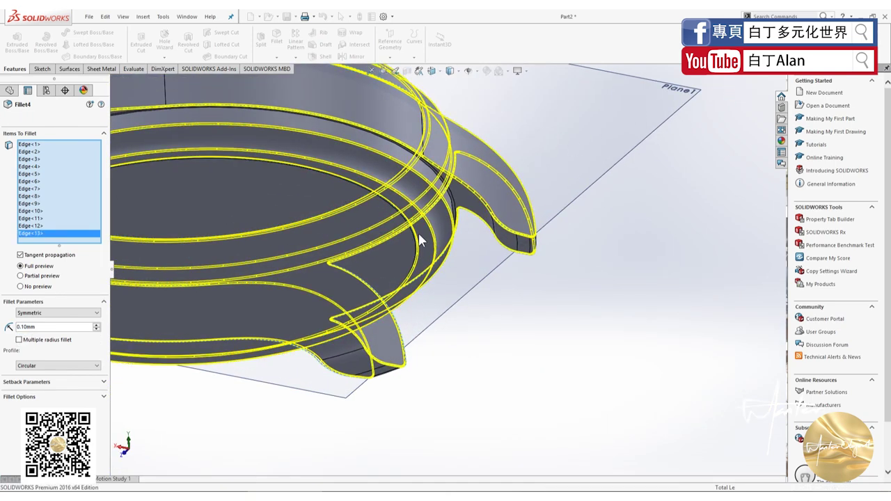
Step: Reopen the fillet to review its edges at the lug tip and confirm it again
scroll(434, 205, down, 2)
scroll(442, 188, down, 2)
scroll(447, 179, down, 2)
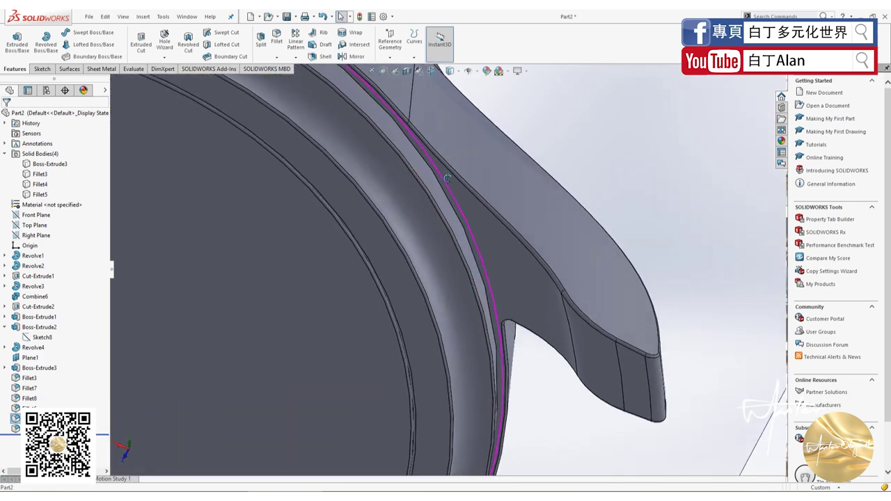
mouse_move(447, 178)
middle_down()
mouse_move(427, 155)
mouse_move(423, 197)
middle_up()
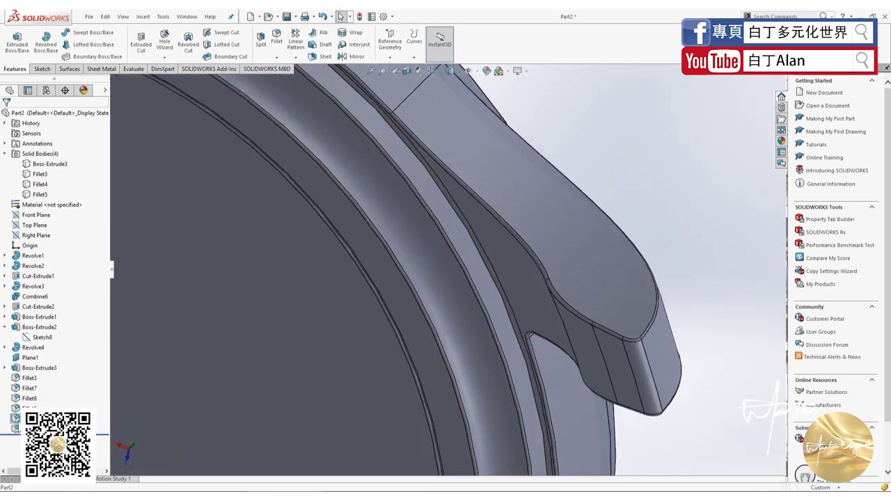
right_click(35, 297)
click(33, 289)
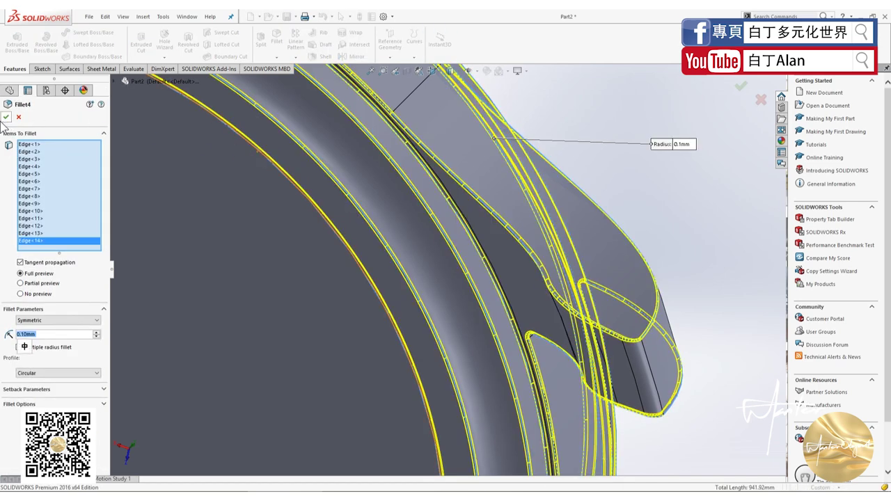
middle_drag(570, 276, 575, 306)
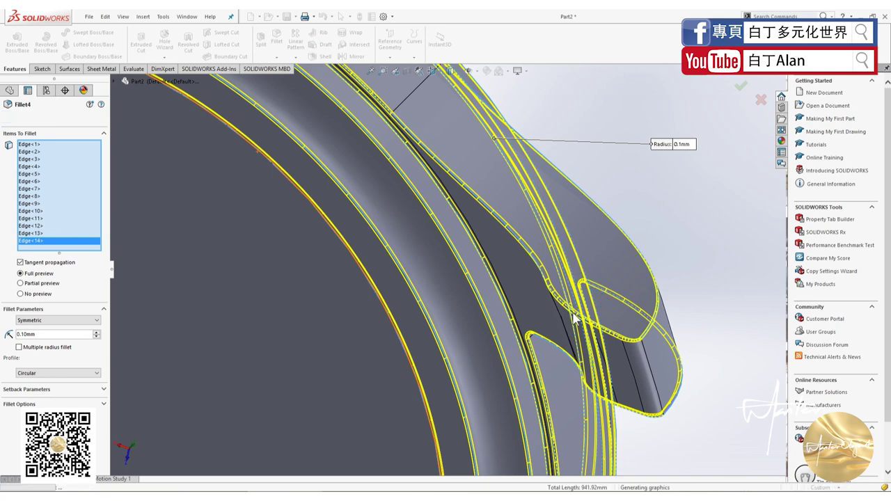
key(Return)
Step: Fit the whole watch case in view and orbit to a more top-down angle
key(f)
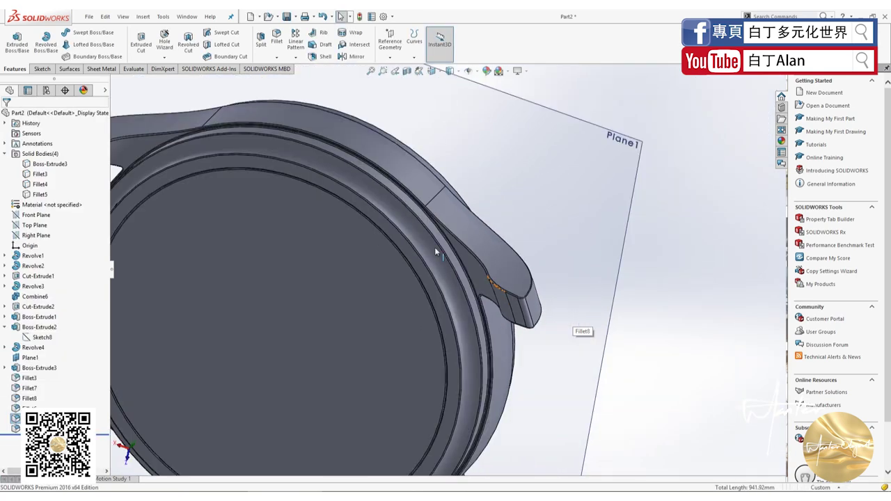
mouse_move(434, 247)
middle_down()
mouse_move(355, 314)
mouse_move(346, 294)
middle_up()
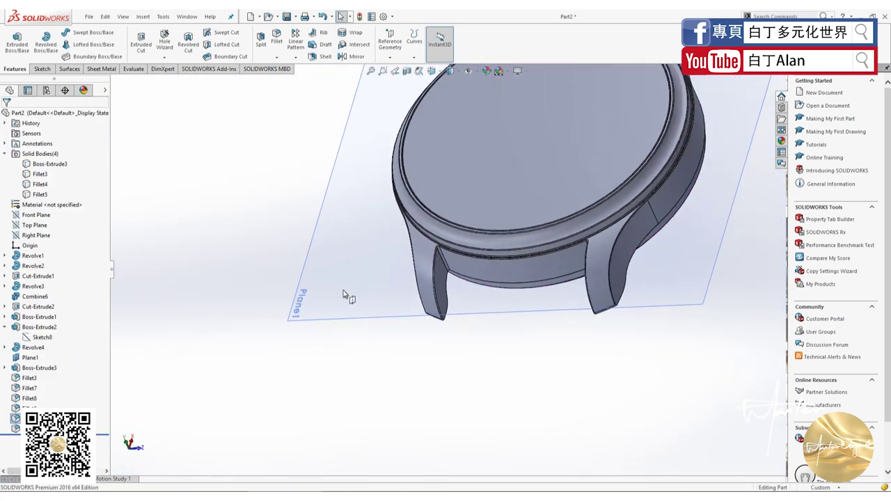
middle_drag(238, 272, 278, 230)
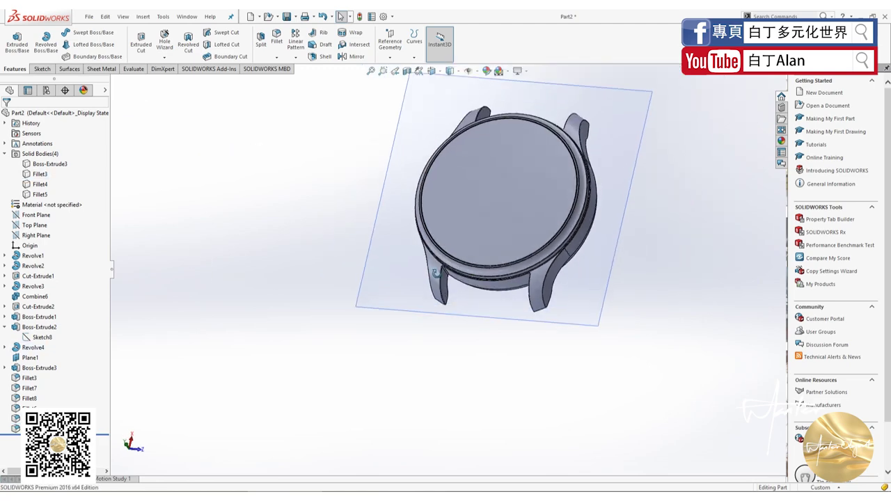
click(101, 69)
click(14, 69)
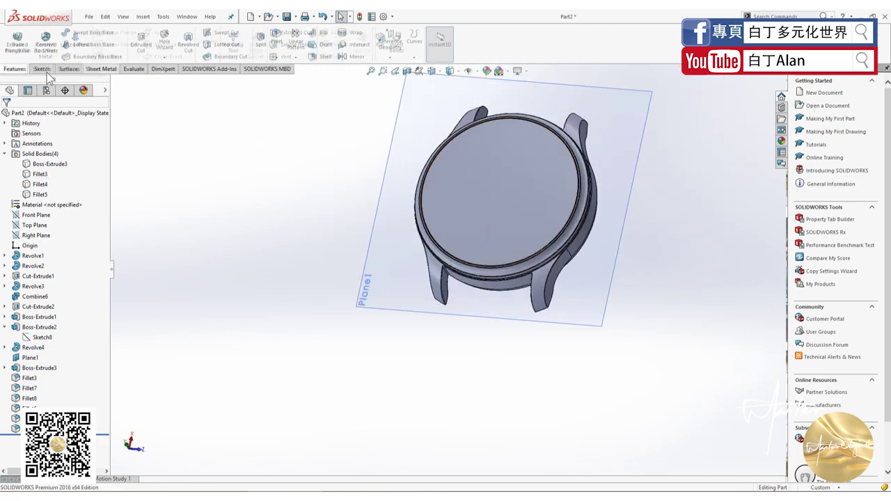
Step: Switch the watch to a standard view orientation and zoom in
click(450, 70)
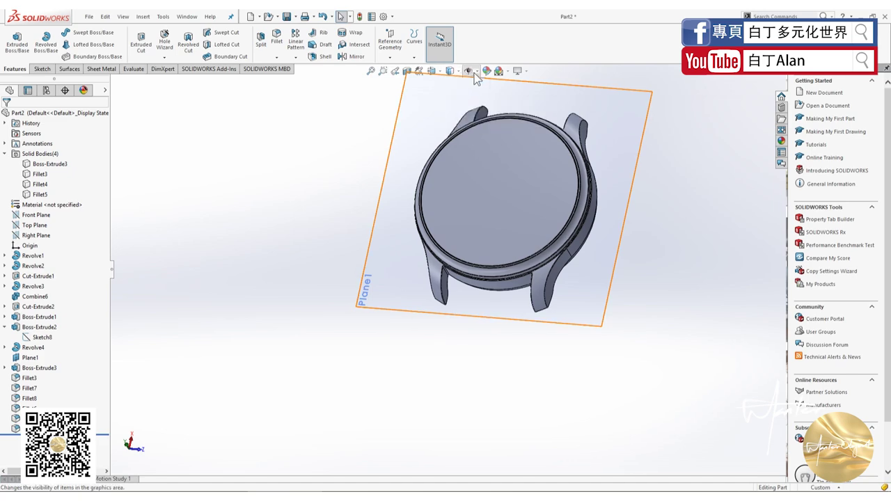
click(449, 71)
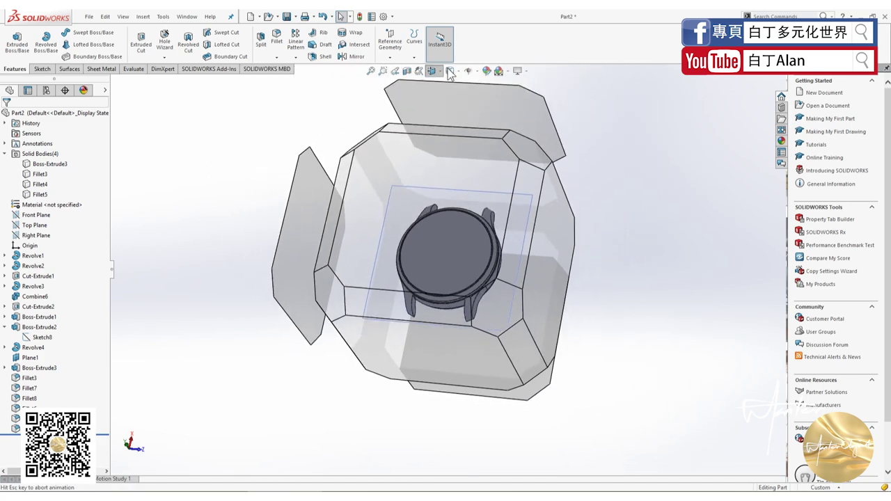
click(451, 99)
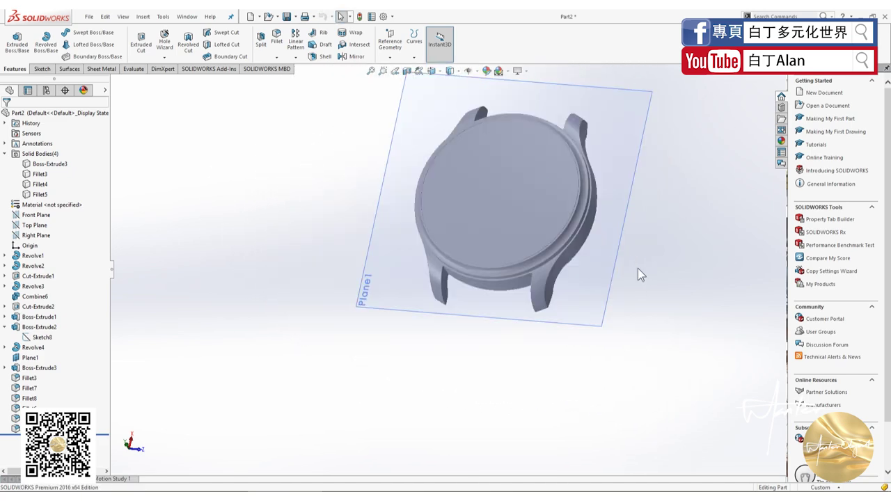
scroll(546, 214, down, 3)
scroll(501, 176, down, 2)
scroll(599, 231, down, 2)
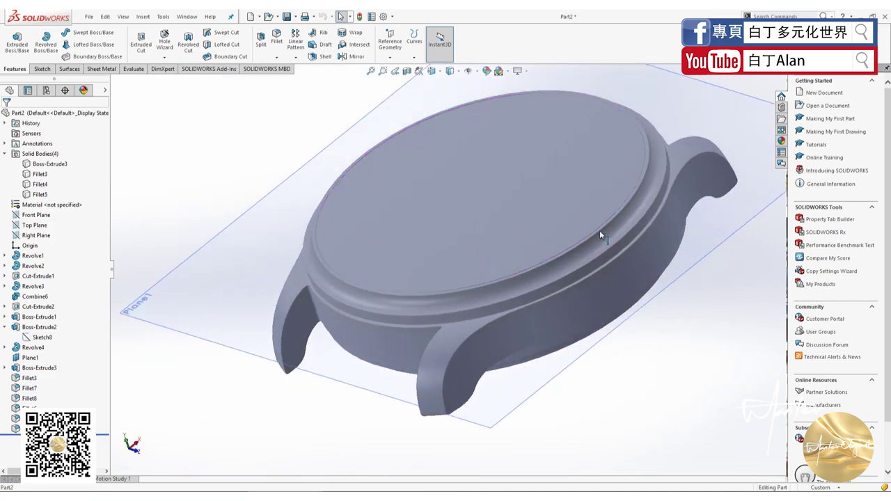
scroll(630, 263, down, 2)
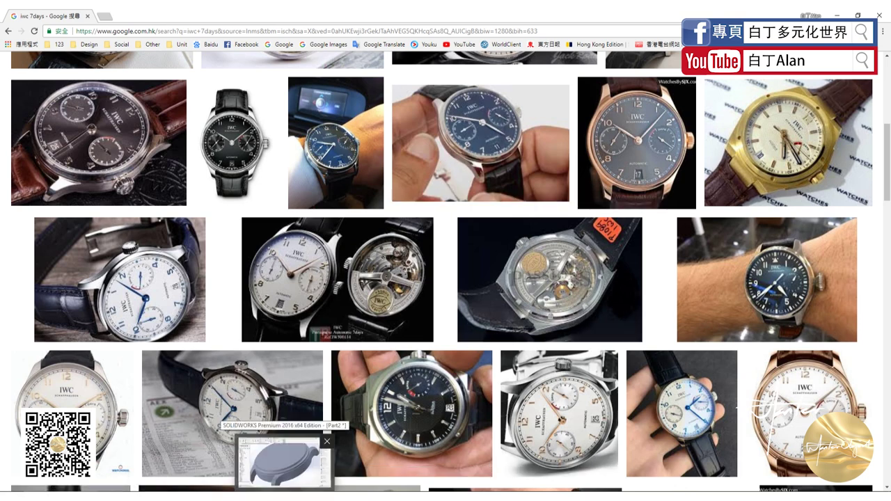
Step: Compare the side of the watch model with the IWC reference photos to locate the crown
click(284, 463)
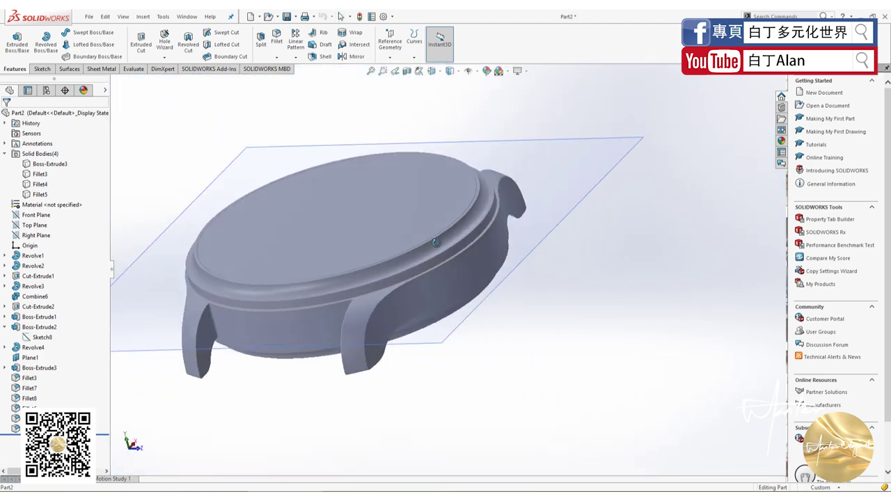
middle_drag(473, 247, 429, 284)
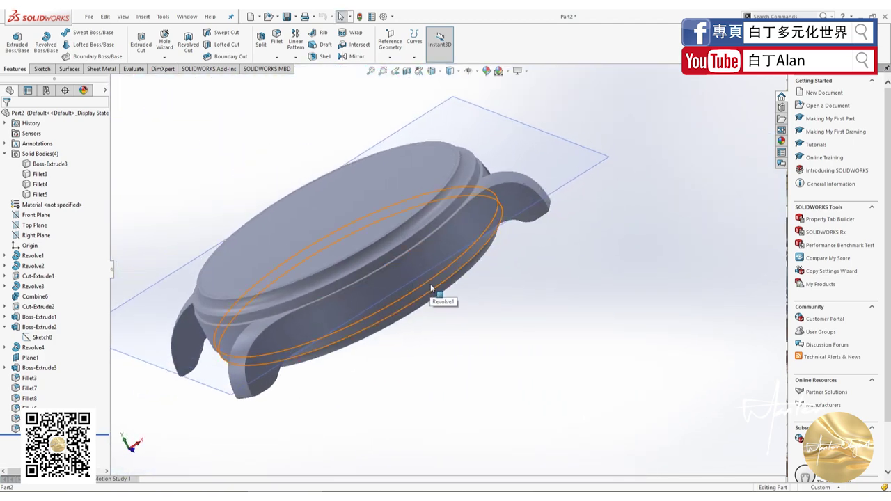
key(alt+Tab)
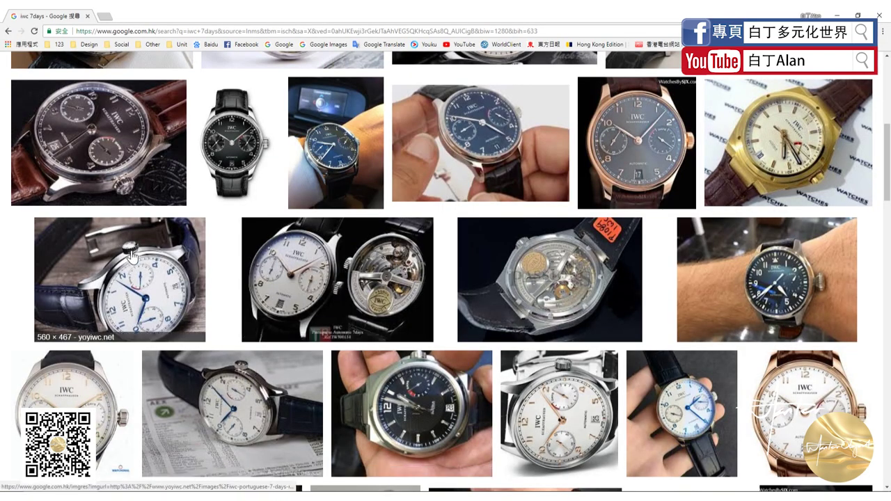
key(alt+Tab)
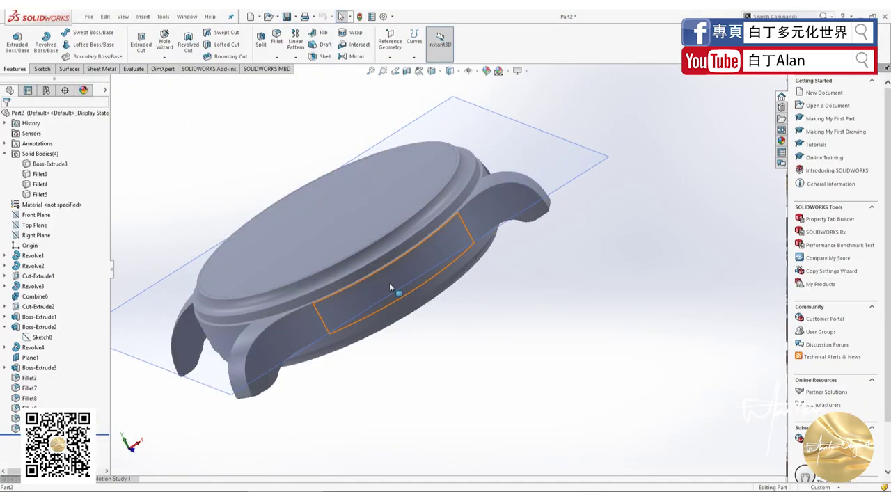
click(391, 276)
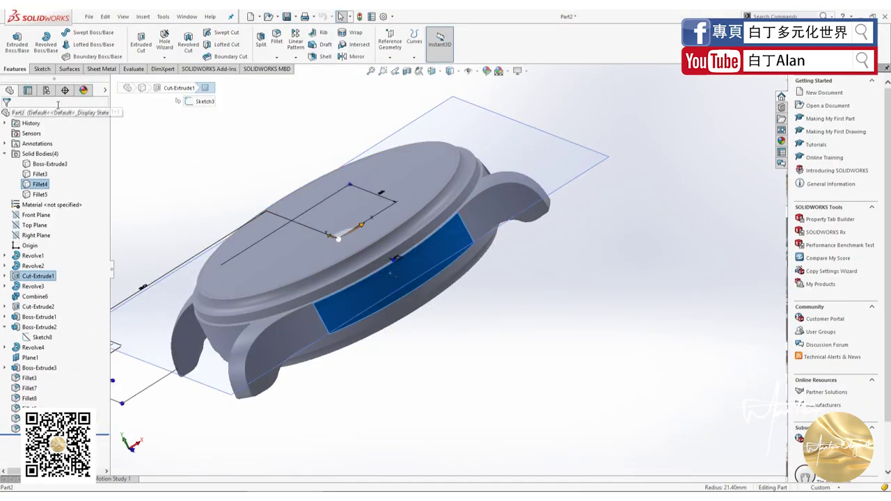
click(429, 420)
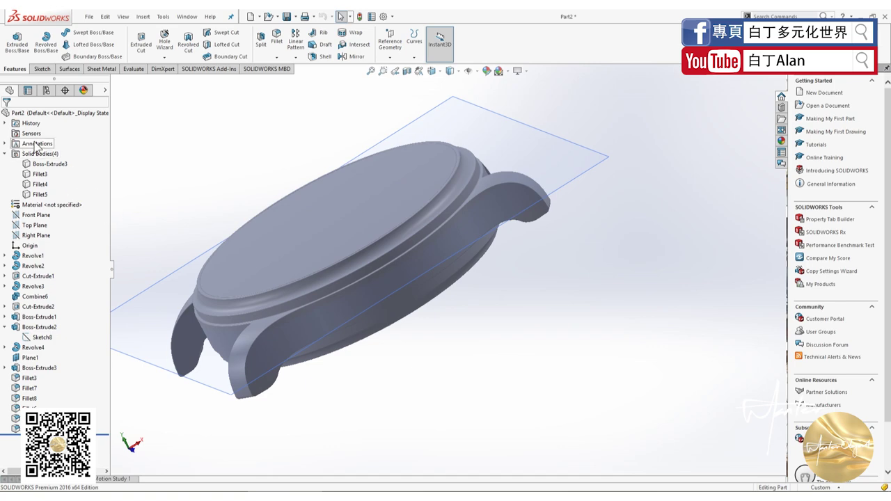
click(35, 225)
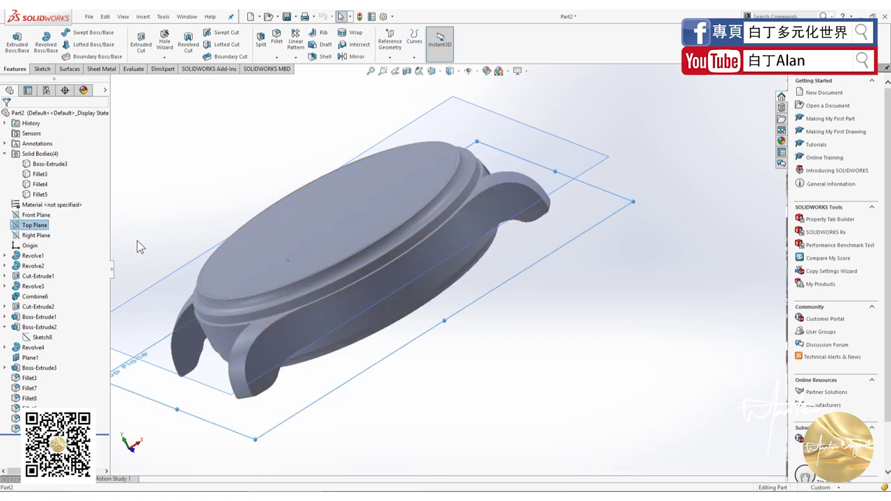
click(42, 237)
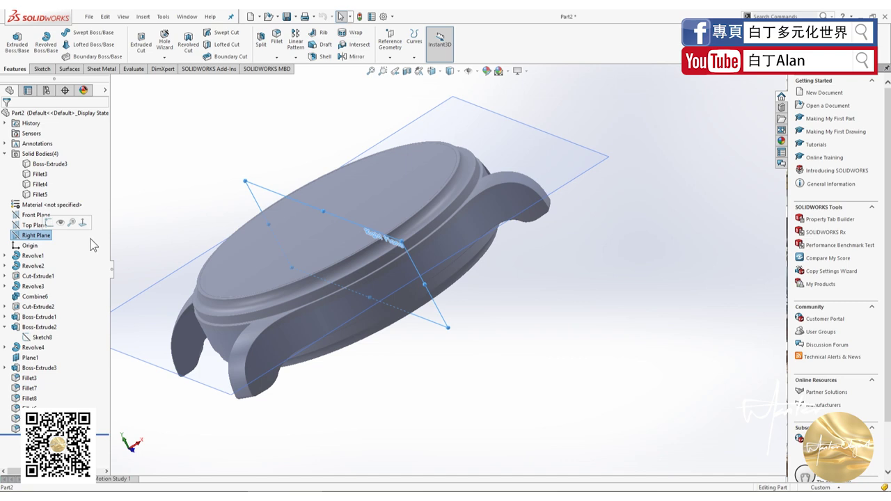
middle_drag(273, 259, 325, 292)
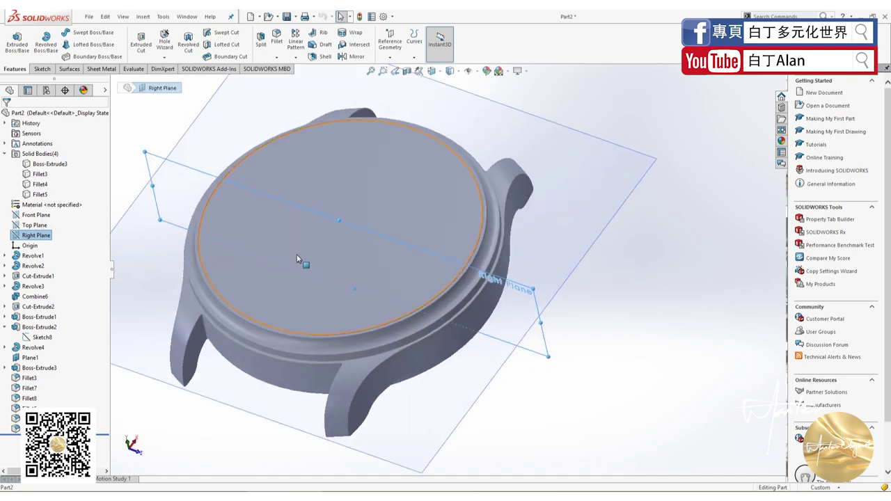
click(34, 225)
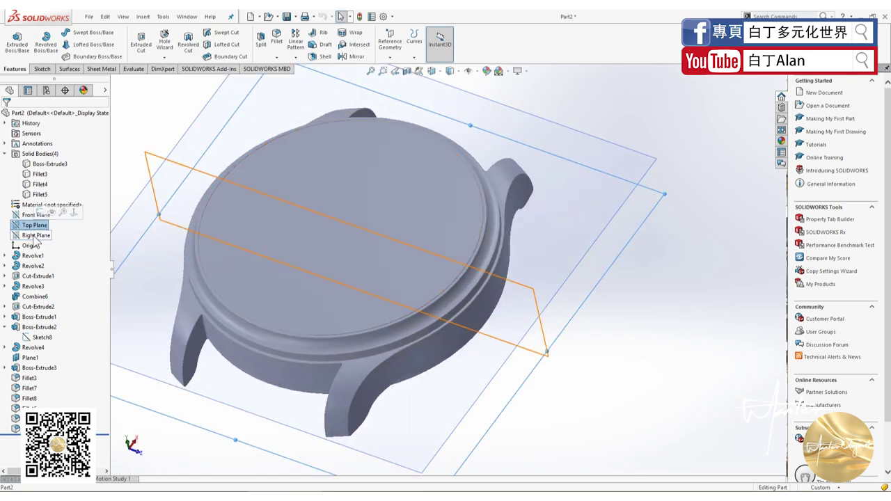
click(35, 235)
click(390, 46)
click(402, 68)
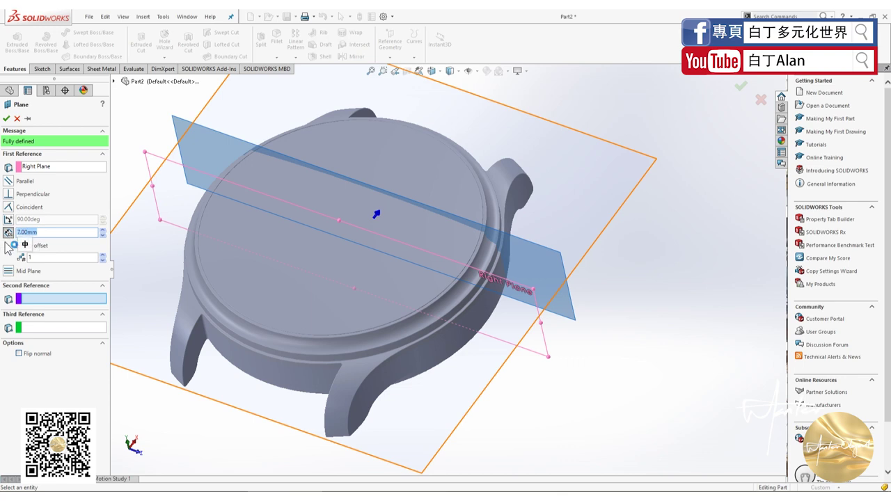
text(0)
key(Return)
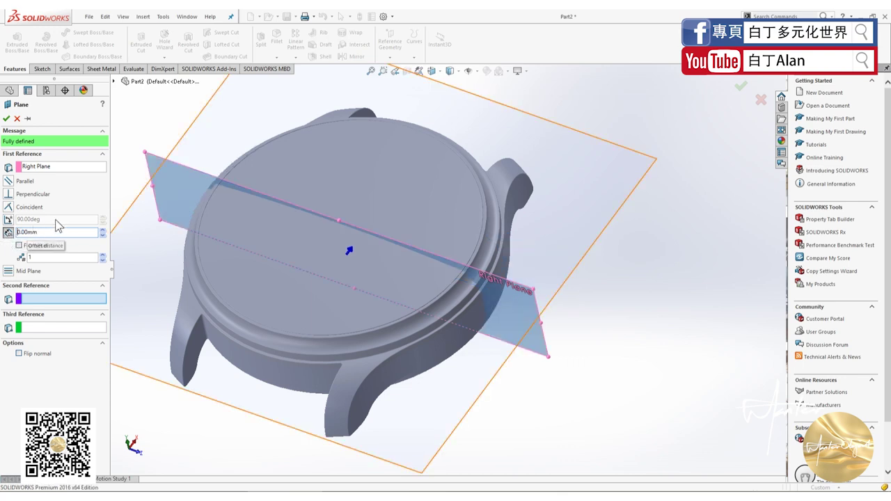
click(14, 222)
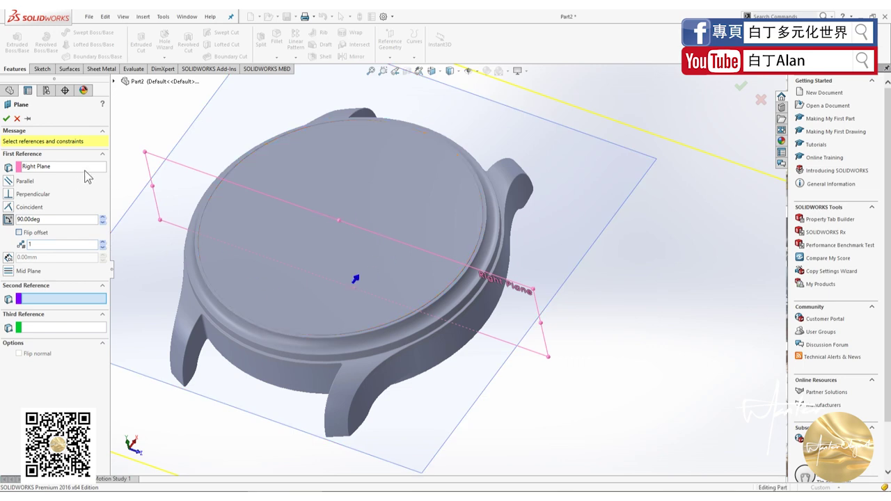
click(63, 170)
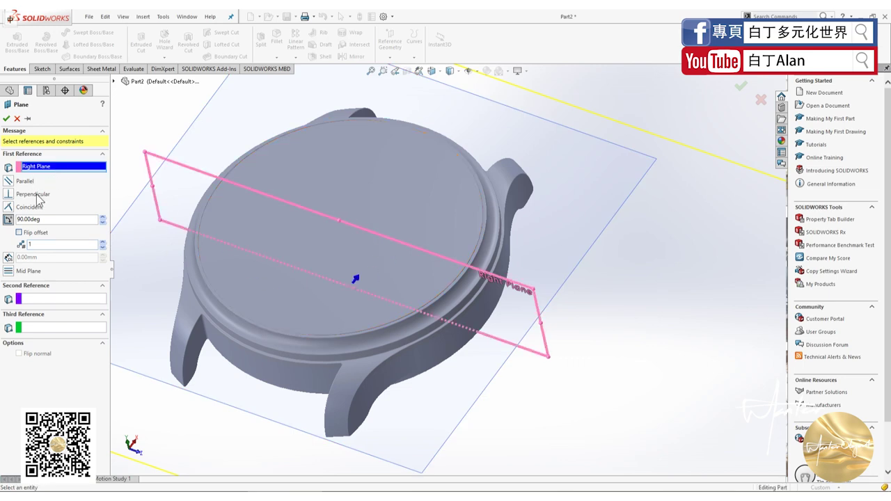
click(17, 119)
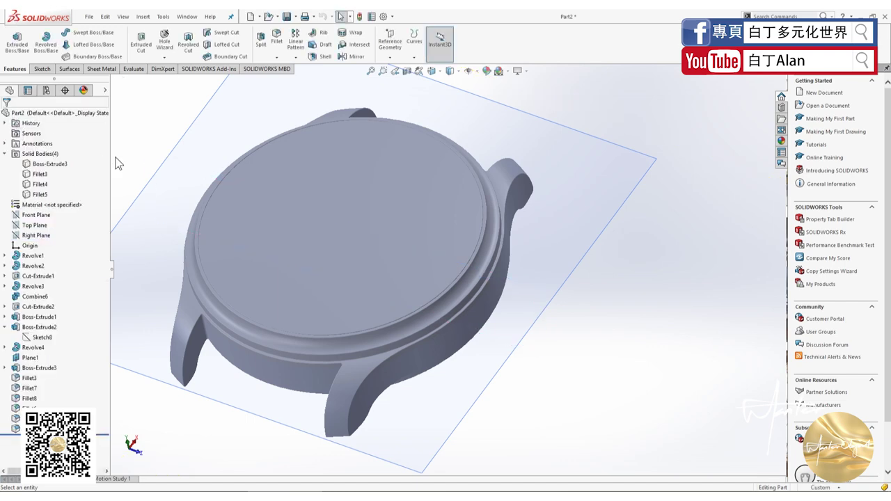
Step: Select the Front Plane and view the case straight from the front
click(39, 217)
key(ctrl+8)
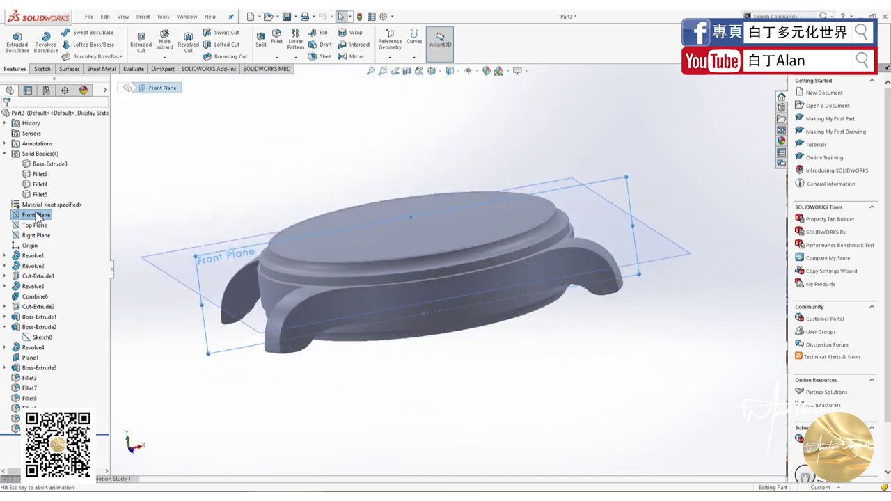
click(450, 70)
click(452, 82)
scroll(485, 291, up, 2)
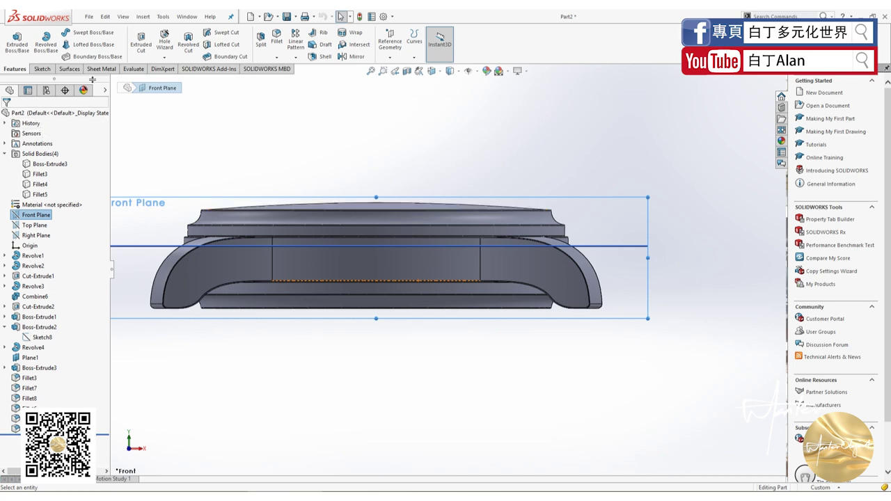
Step: Sketch a circle on the Front Plane just above the origin
click(43, 69)
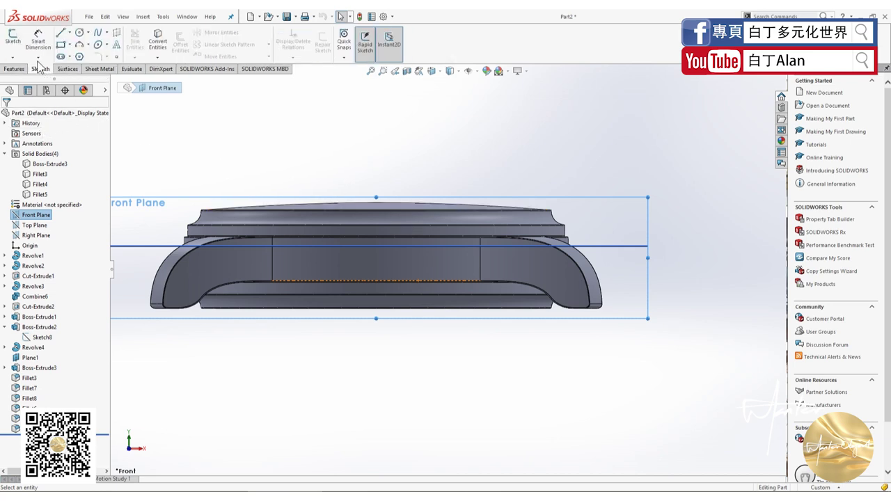
click(80, 32)
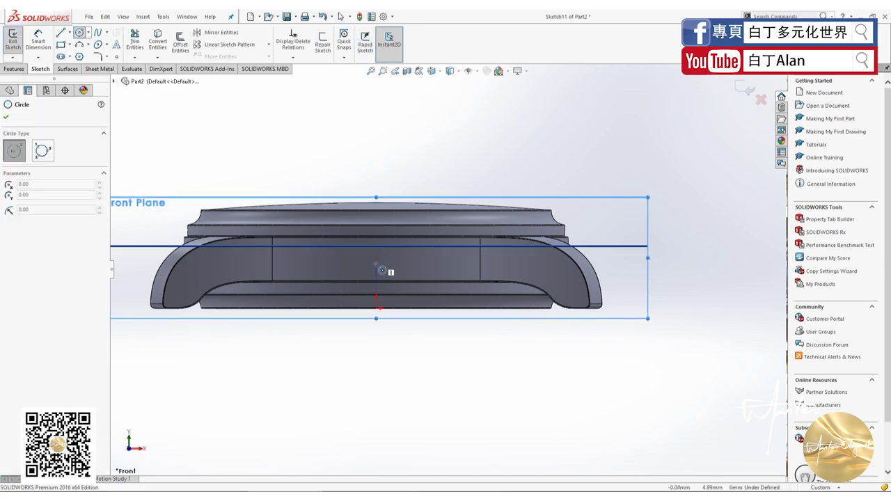
click(375, 262)
click(397, 266)
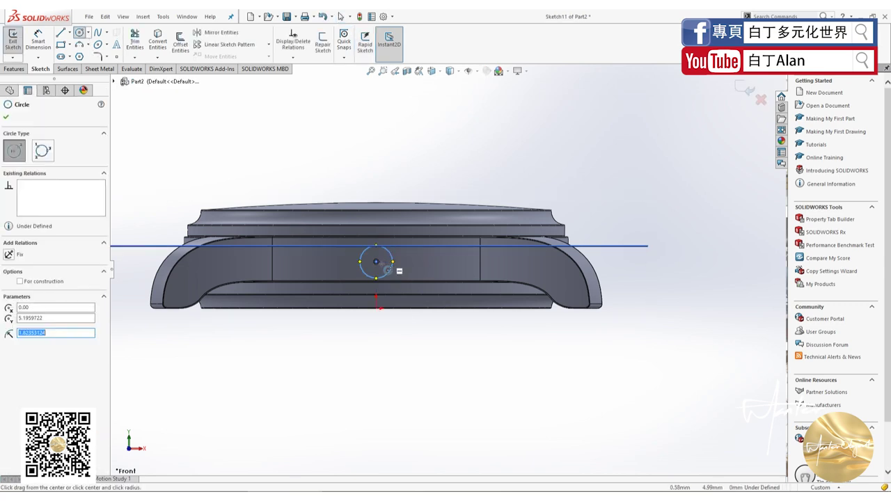
click(6, 116)
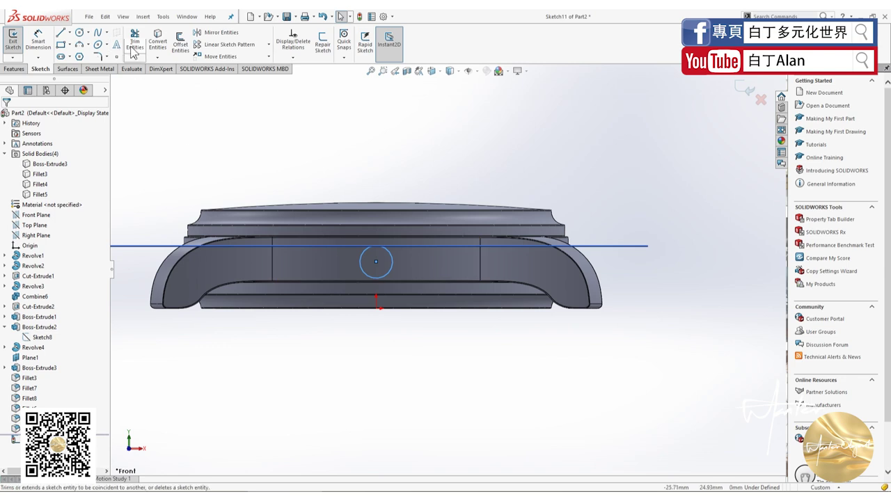
Step: Draw a horizontal construction line spanning the case side
click(69, 32)
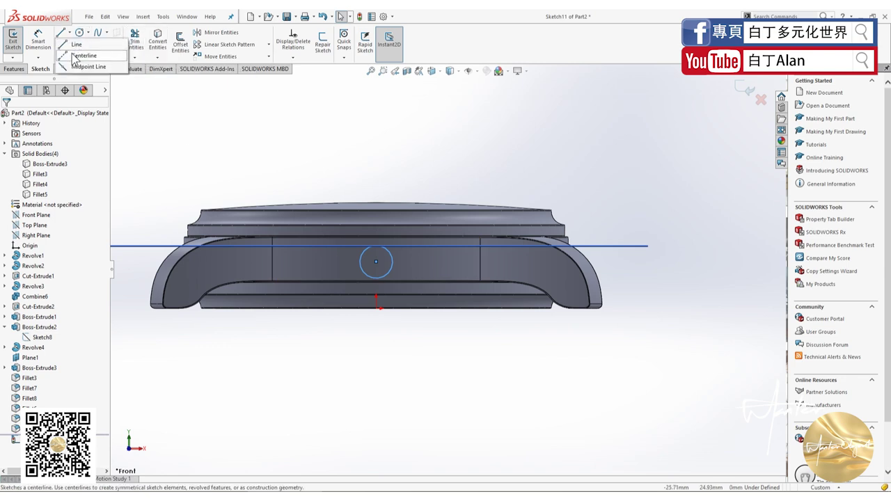
click(81, 55)
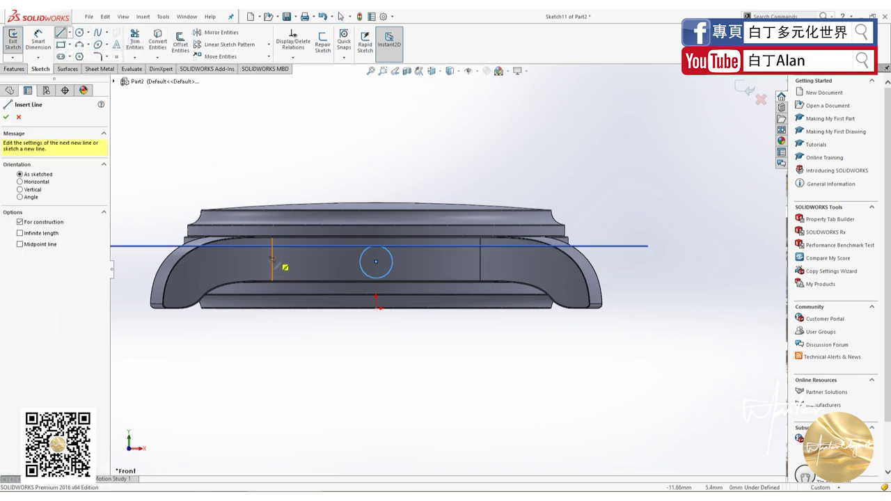
click(272, 259)
click(479, 258)
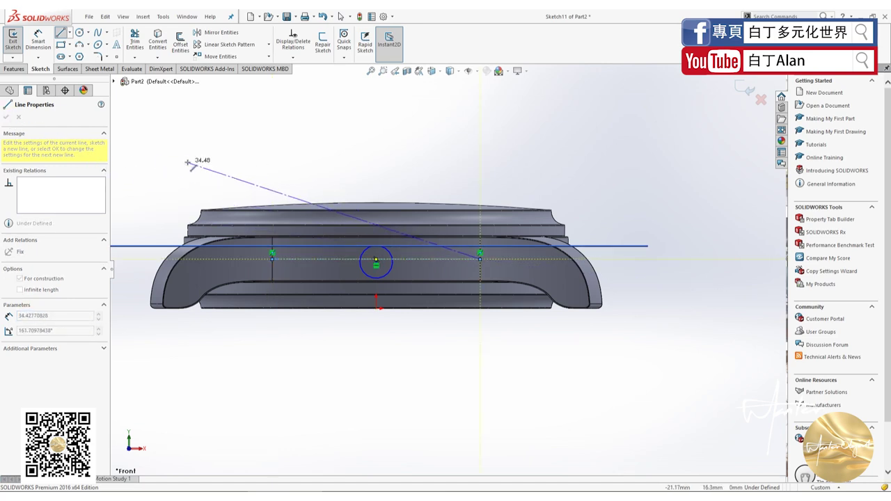
key(Escape)
scroll(445, 272, up, 2)
key(Escape)
scroll(380, 282, down, 2)
scroll(413, 270, down, 2)
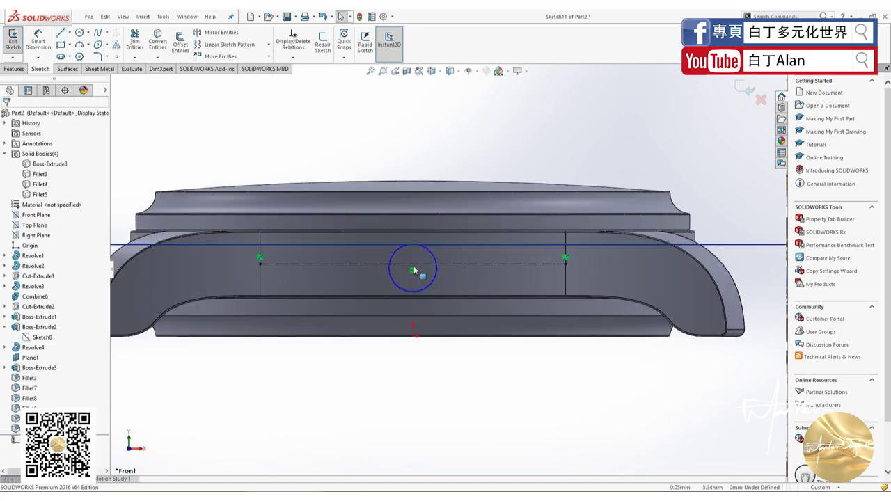
Step: Add a Midpoint relation centring the circle on the construction line
click(414, 271)
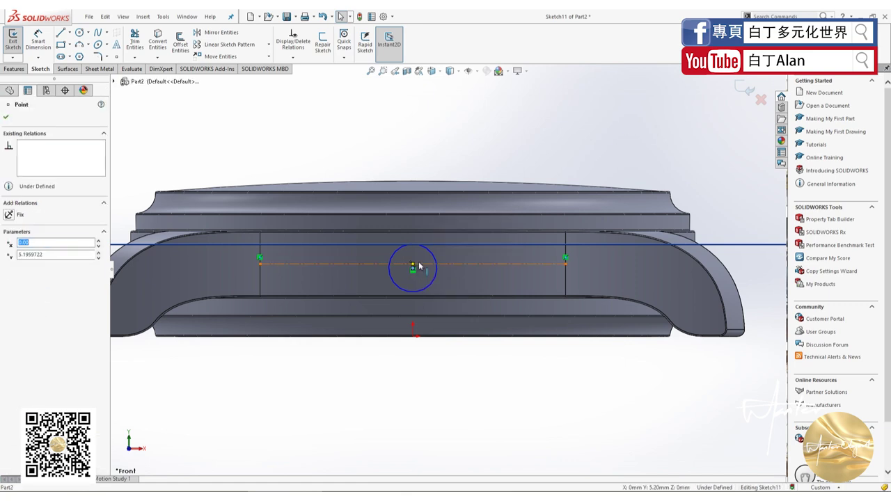
ctrl+click(416, 264)
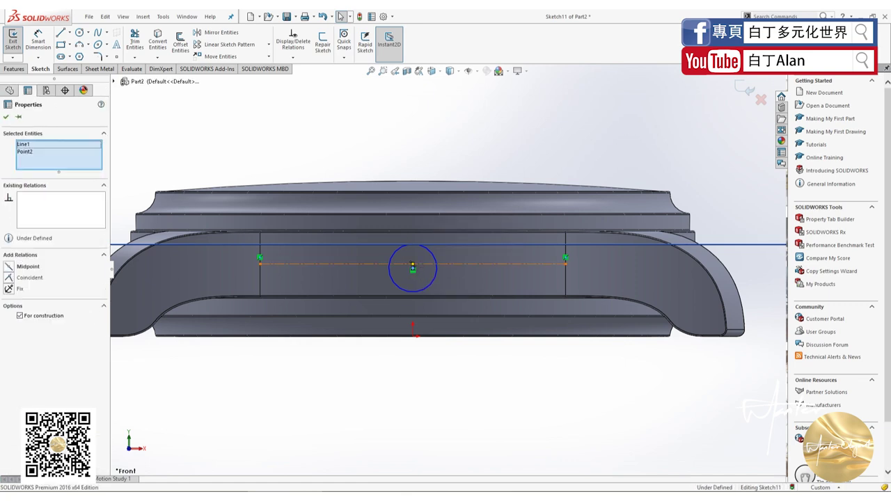
click(9, 267)
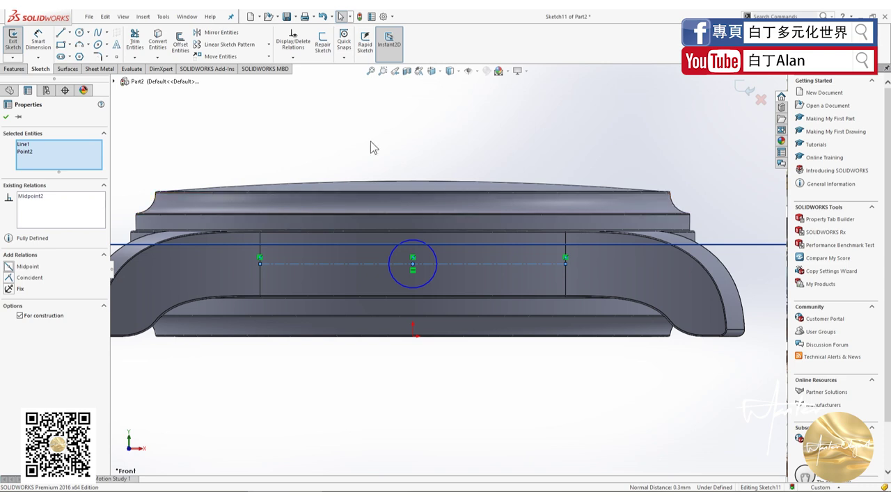
click(335, 115)
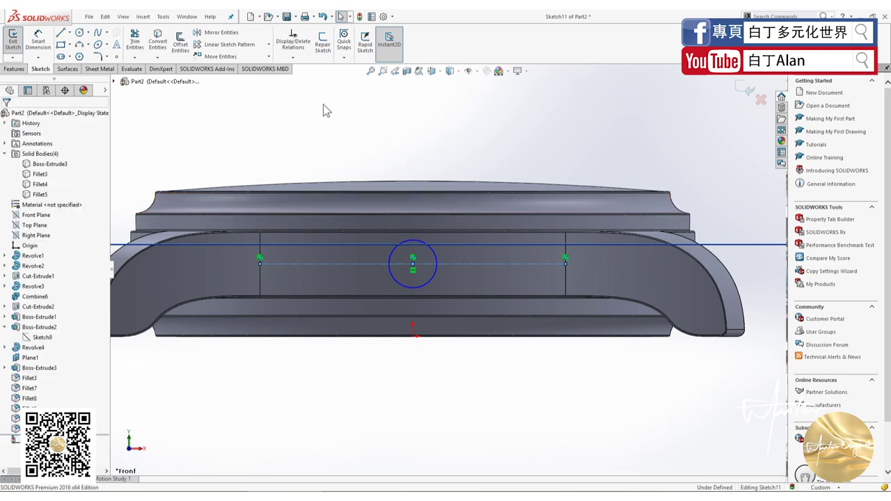
Step: Dimension the circle's diameter to 2 mm
click(390, 255)
click(38, 42)
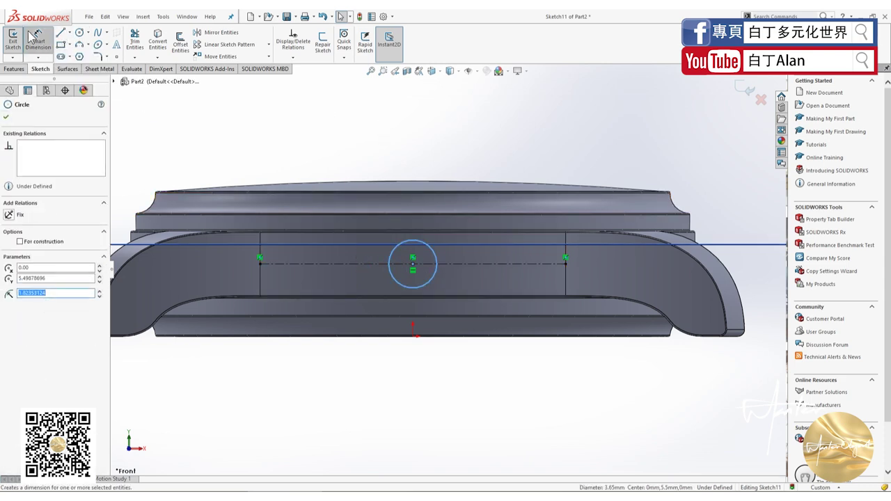
click(359, 273)
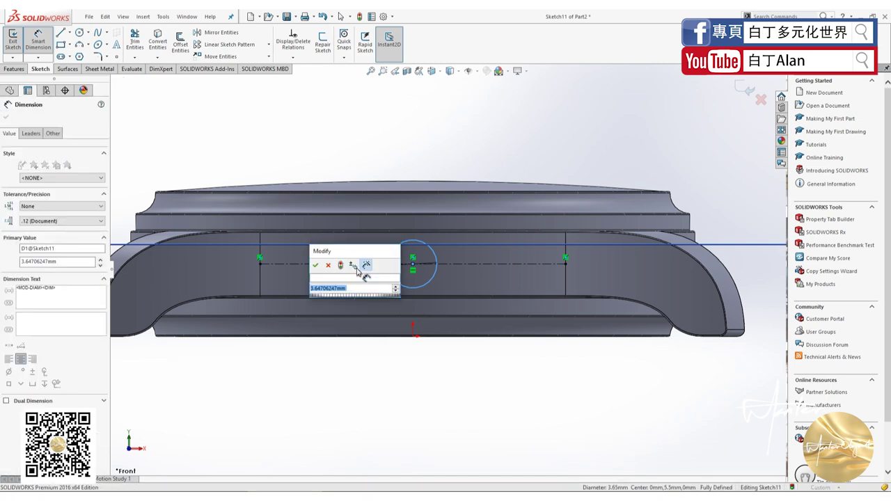
text(2)
key(Return)
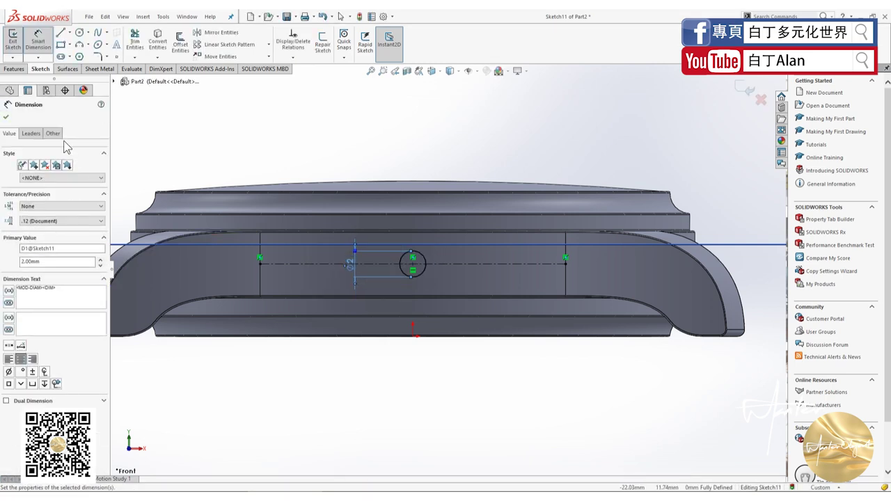
click(7, 118)
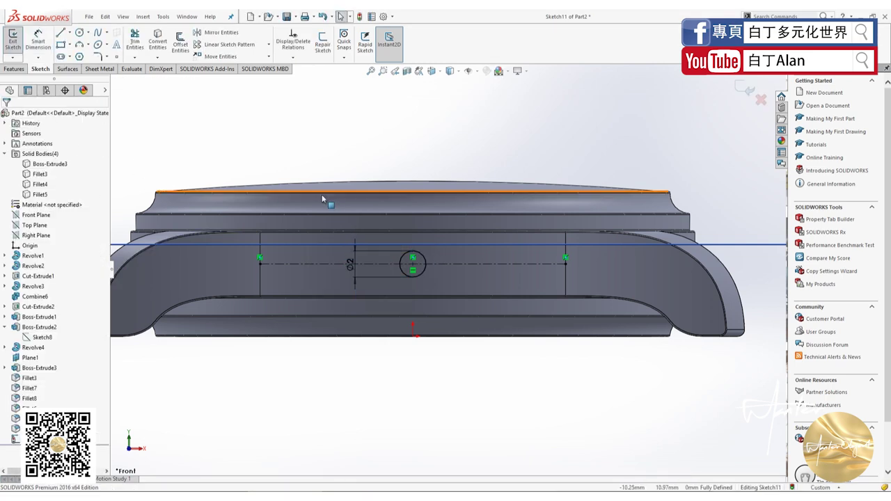
click(21, 69)
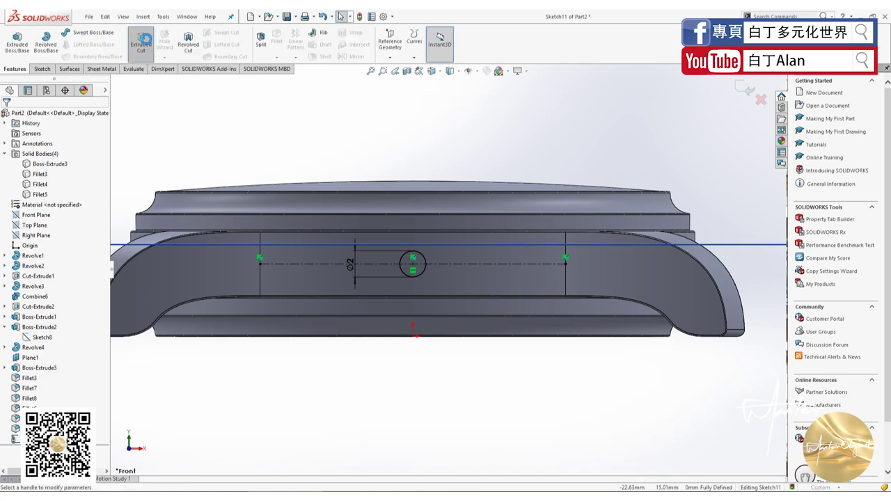
Step: Cut-extrude the Ø2 mm circle 27 mm blind into the case side to bore the crown hole
click(141, 39)
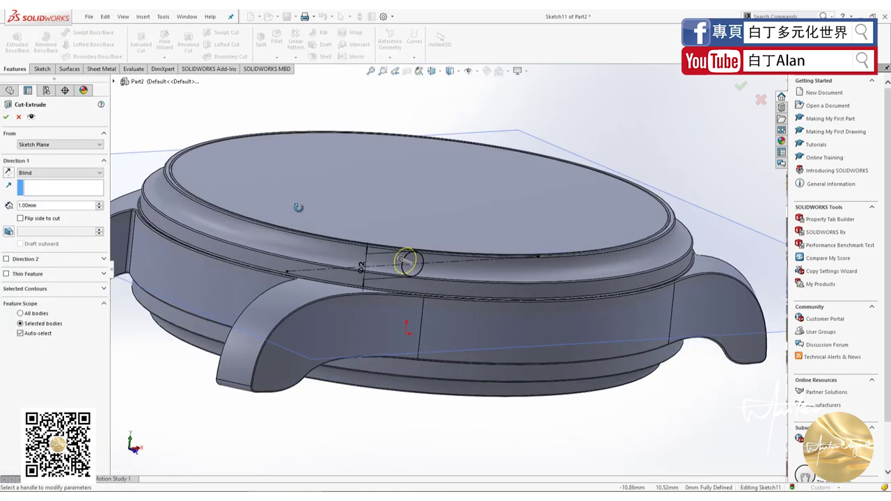
middle_drag(297, 208, 314, 251)
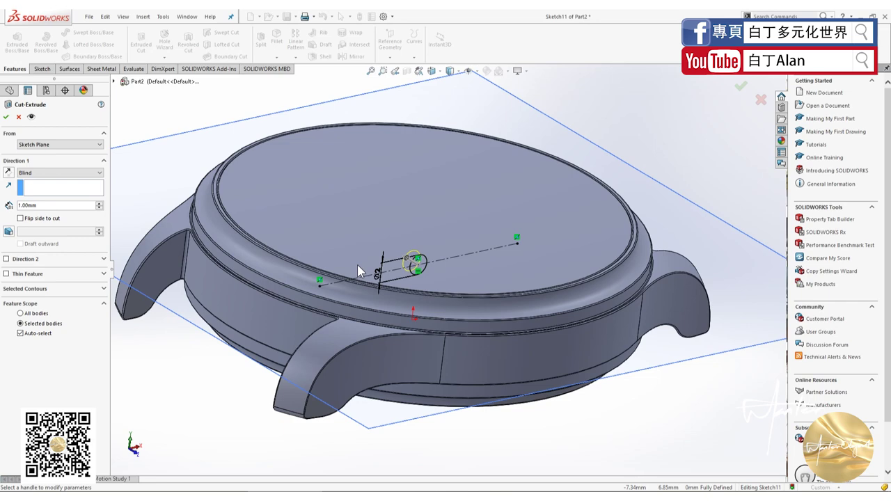
click(412, 263)
mouse_move(414, 265)
middle_down()
mouse_move(423, 332)
mouse_move(453, 314)
middle_up()
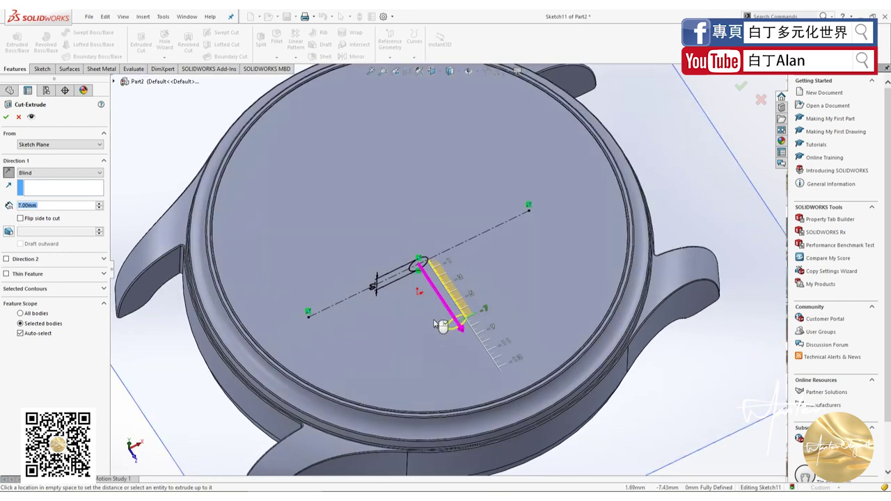
click(525, 402)
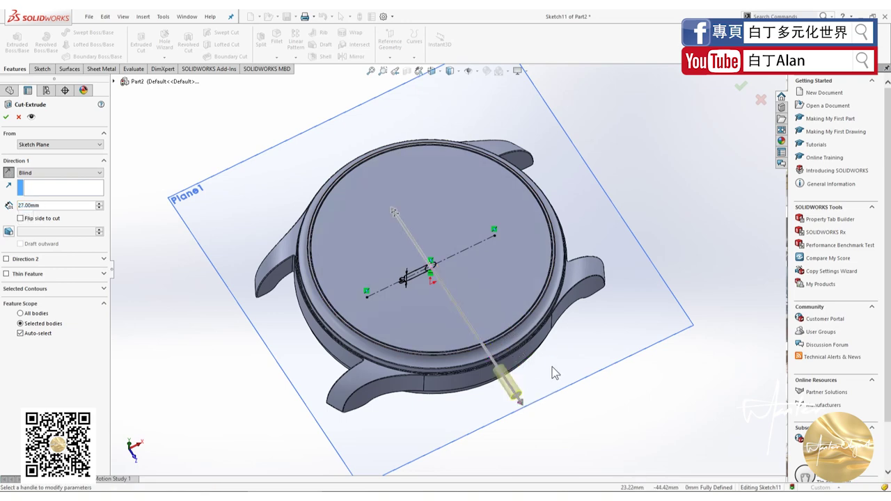
middle_drag(552, 367, 567, 293)
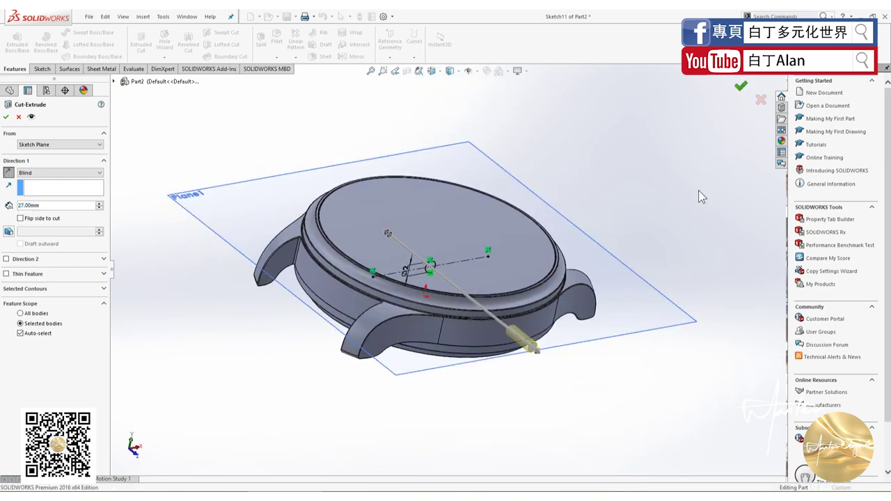
key(Return)
mouse_move(624, 239)
middle_down()
mouse_move(573, 261)
mouse_move(559, 235)
mouse_move(559, 314)
mouse_move(631, 352)
mouse_move(595, 314)
middle_up()
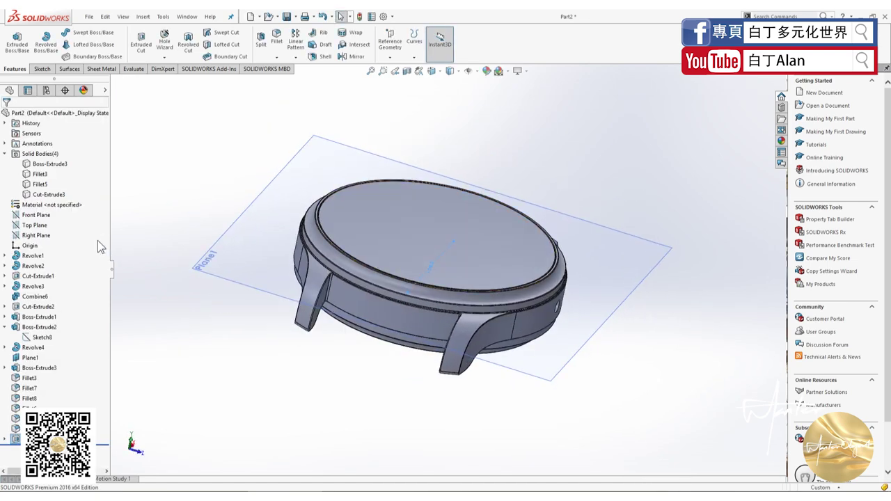
Step: View the Right Plane normal-to and zoom in on one end of the case
click(35, 236)
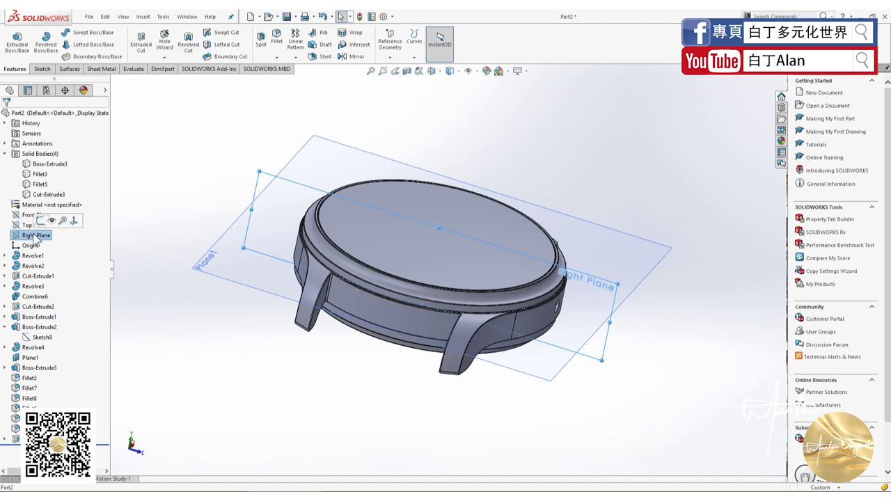
click(40, 219)
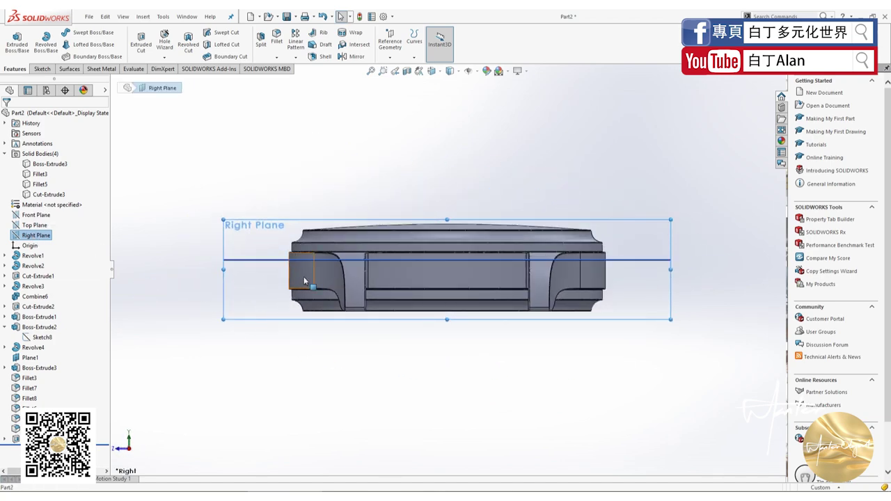
scroll(272, 278, down, 5)
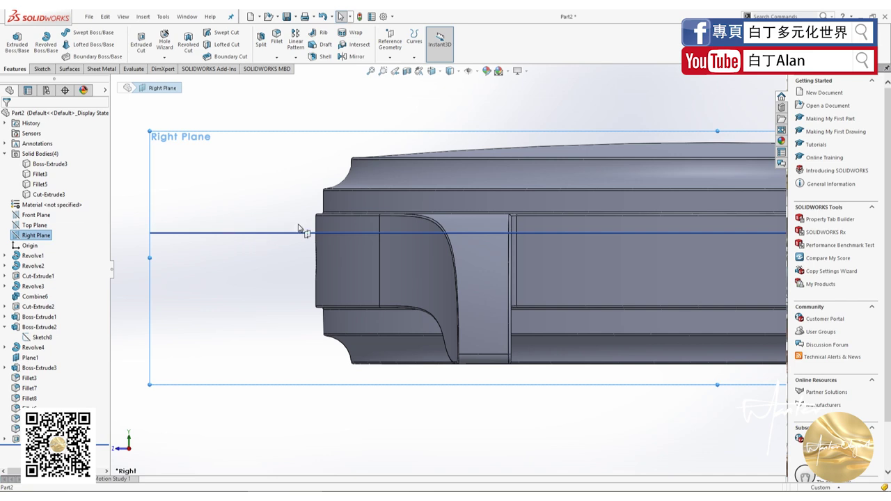
Step: On a new Right Plane sketch, draw the stepped crown lines: short step, top corner, slant, bottom segment
click(42, 69)
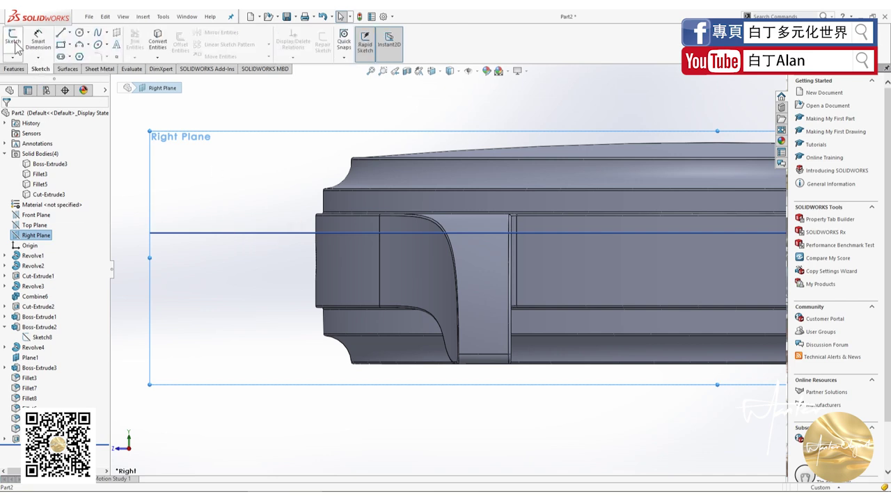
click(12, 41)
click(60, 32)
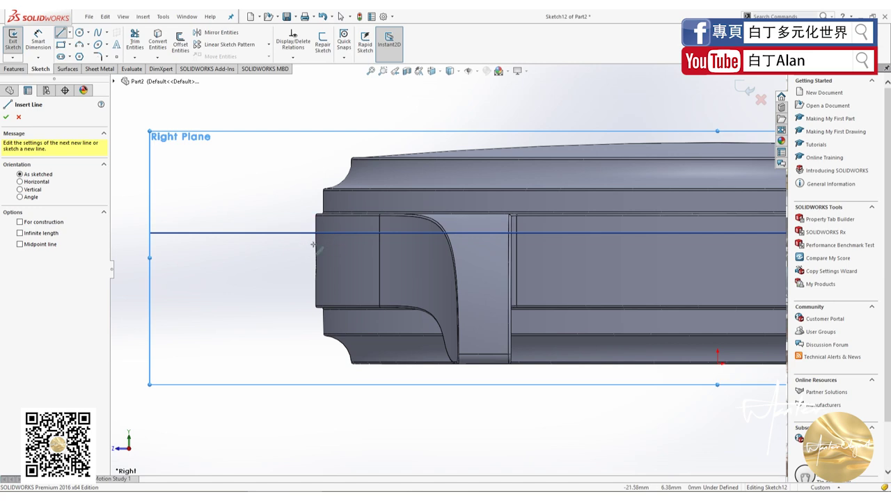
click(316, 242)
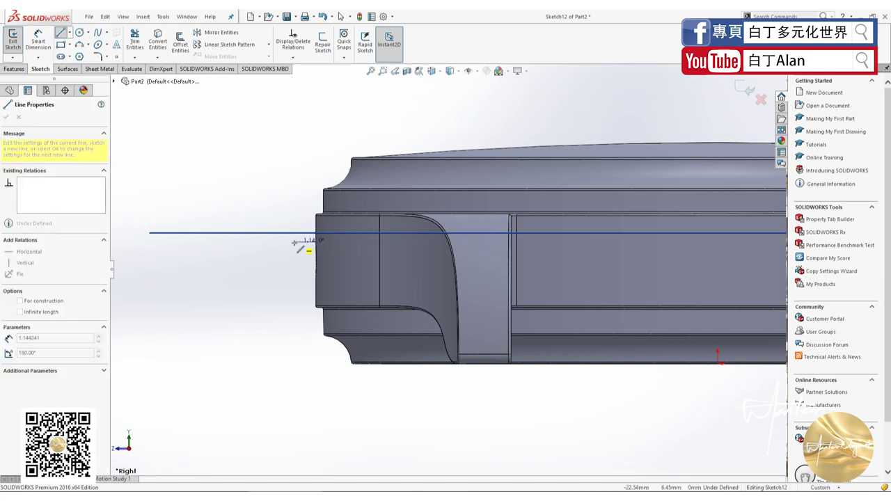
click(293, 243)
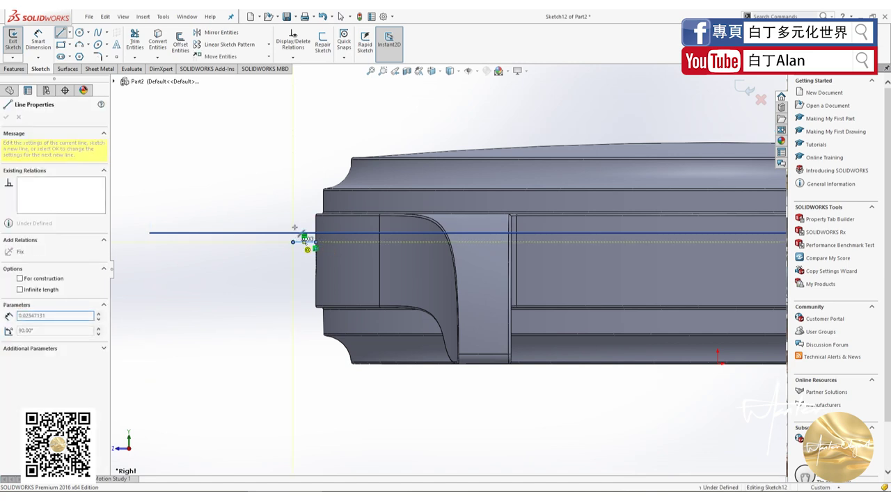
click(258, 210)
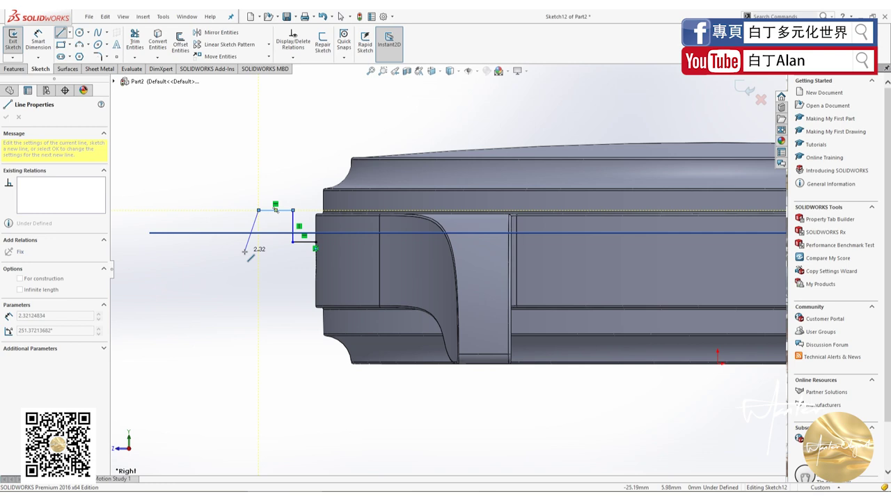
double_click(244, 251)
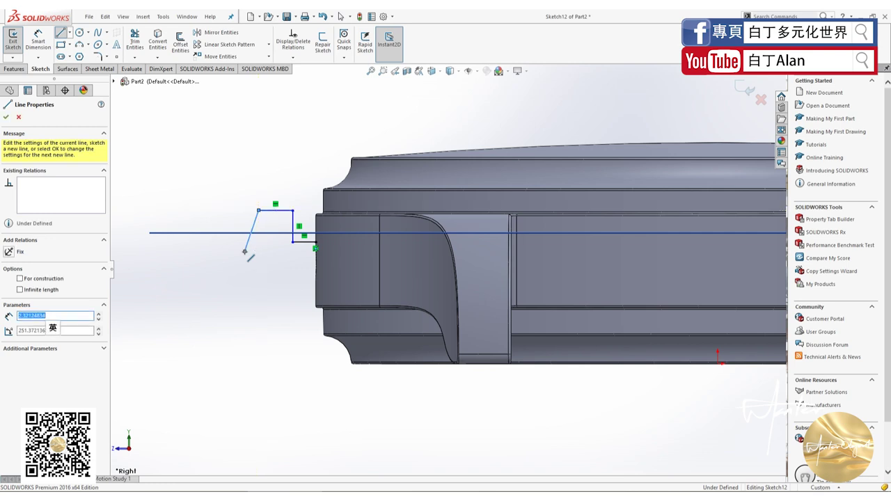
click(240, 250)
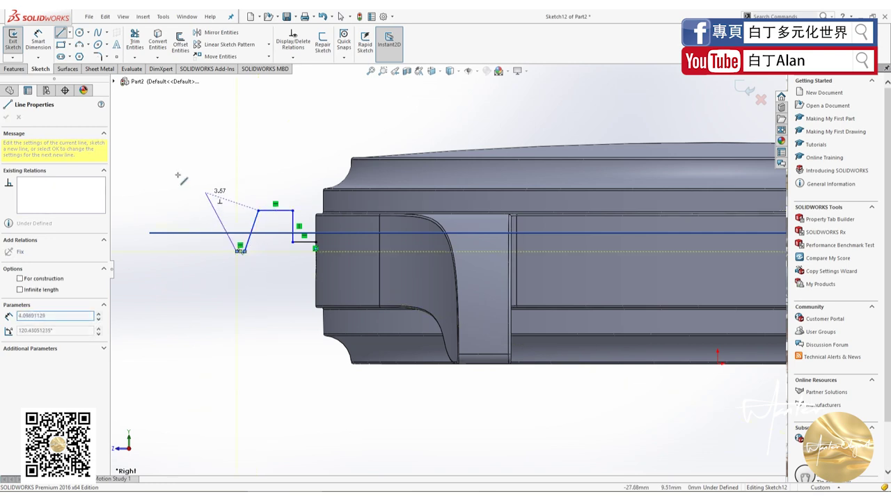
click(79, 44)
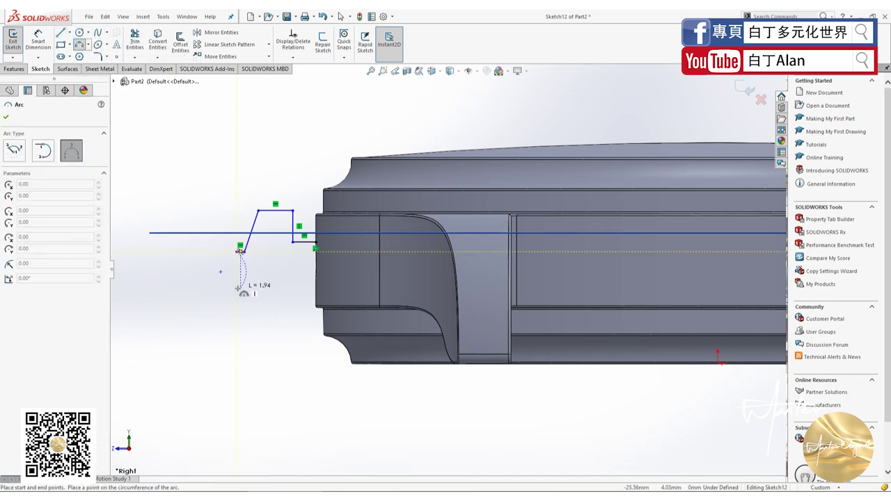
key(Escape)
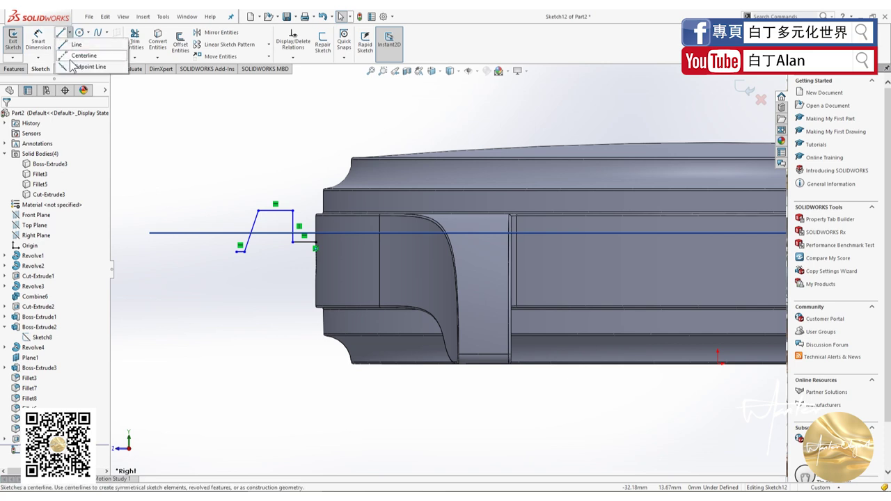
Step: Draw a horizontal construction centerline below the crown profile, across the case side
click(67, 37)
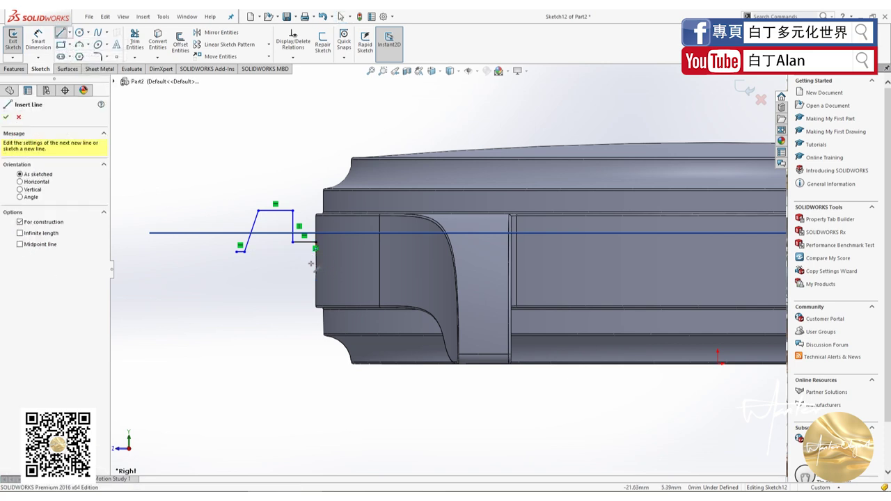
click(174, 263)
scroll(179, 282, down, 1)
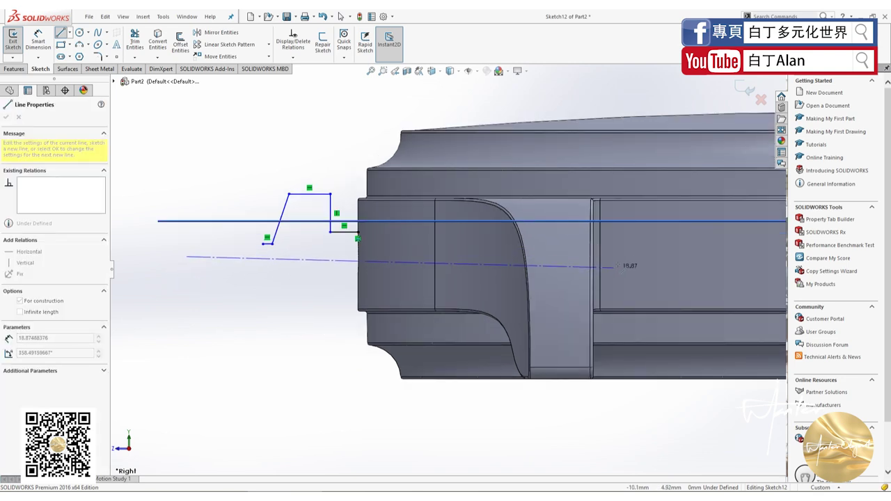
double_click(630, 257)
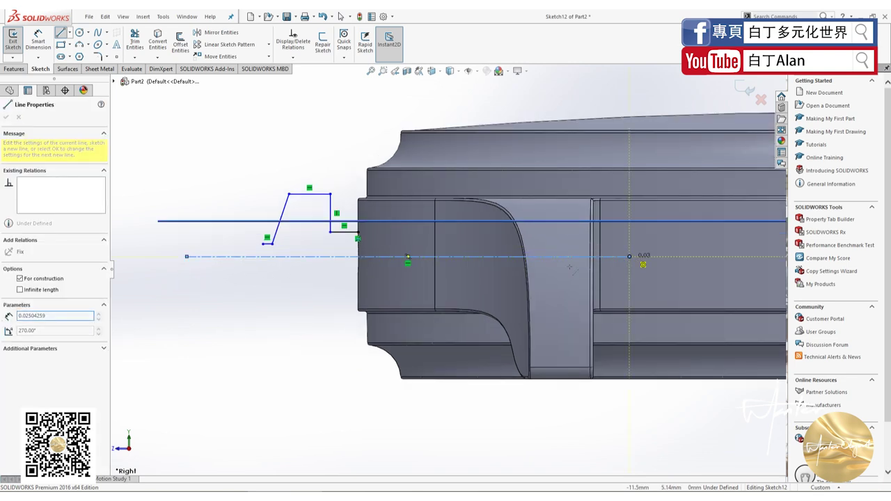
key(Escape)
scroll(295, 275, up, 1)
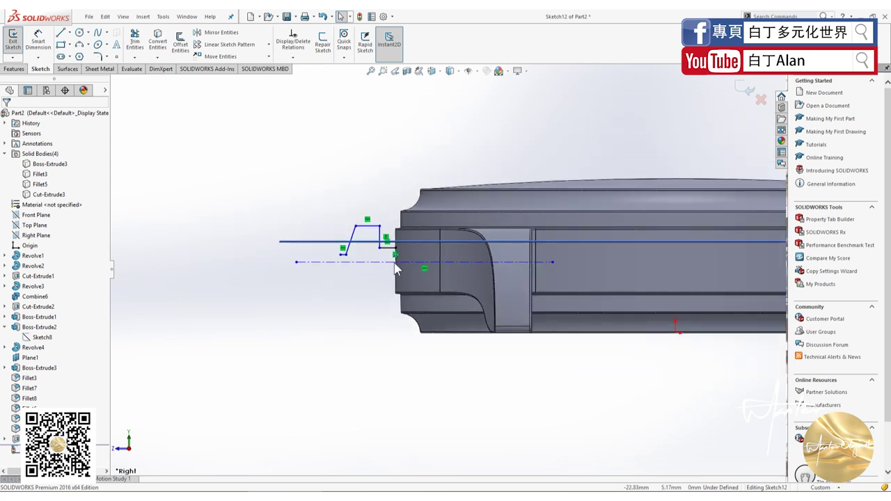
scroll(394, 262, down, 2)
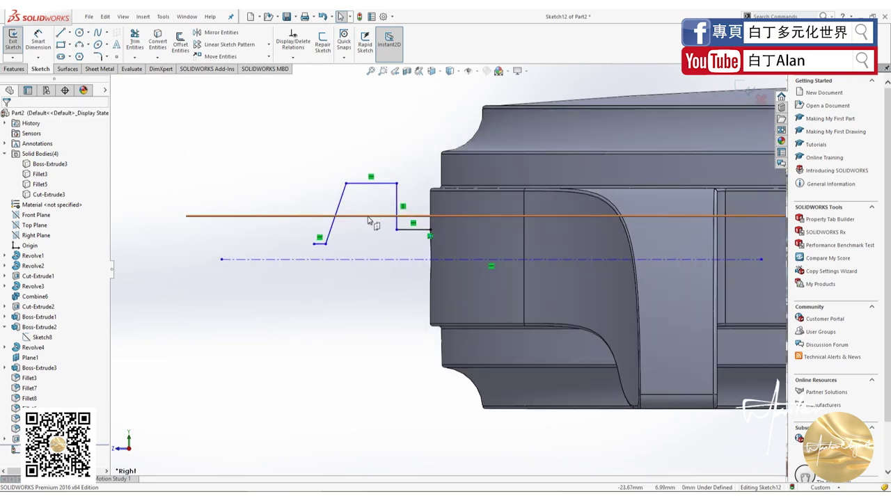
Step: Add a Midpoint relation between the centerline and the case edge point
click(357, 260)
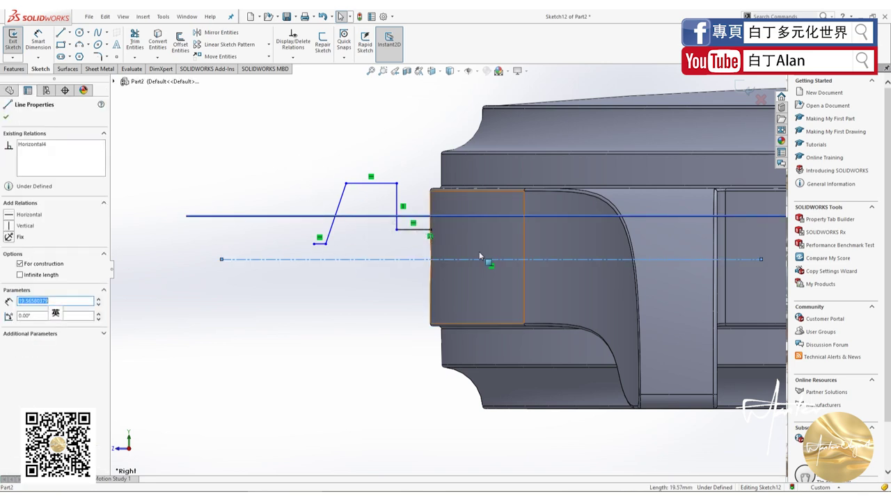
ctrl+click(524, 258)
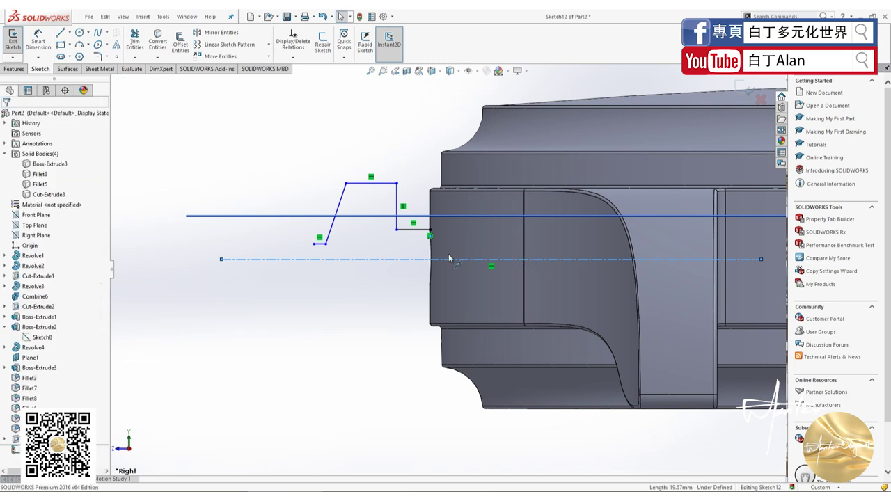
click(10, 266)
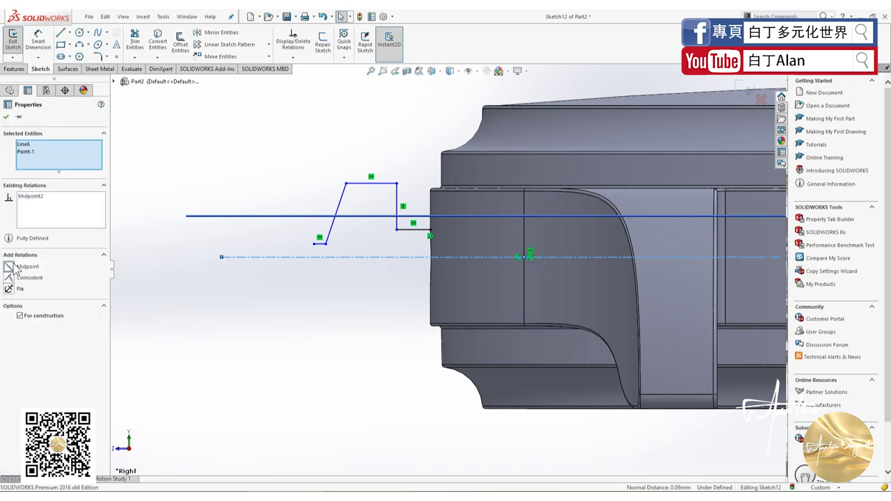
click(139, 332)
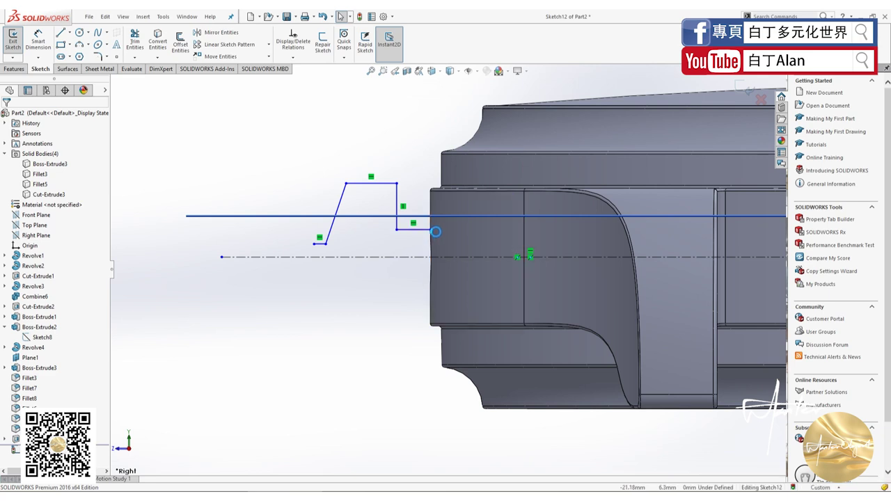
Step: Extend the short step line into the case and dimension it to 2 mm
drag(430, 231, 470, 227)
click(39, 40)
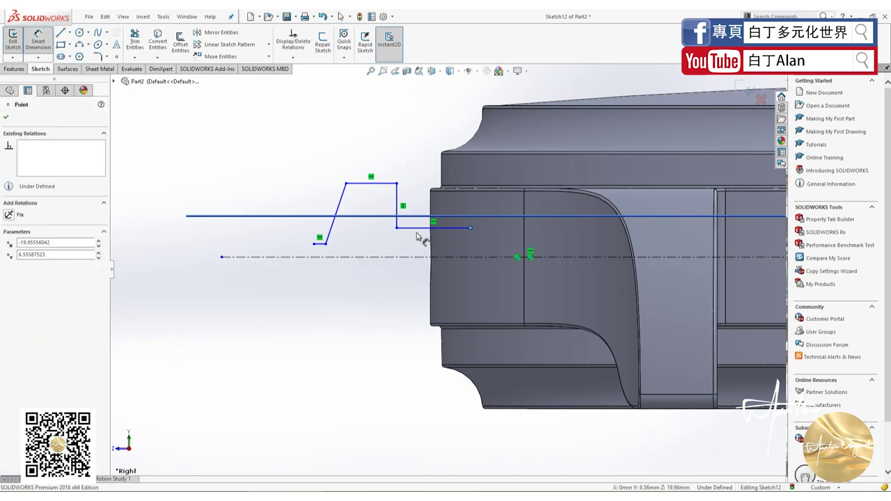
click(432, 216)
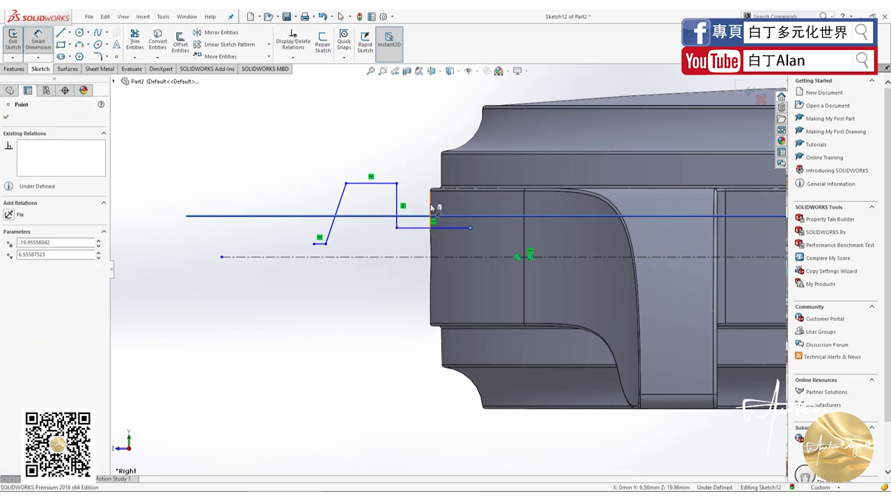
click(469, 228)
click(451, 118)
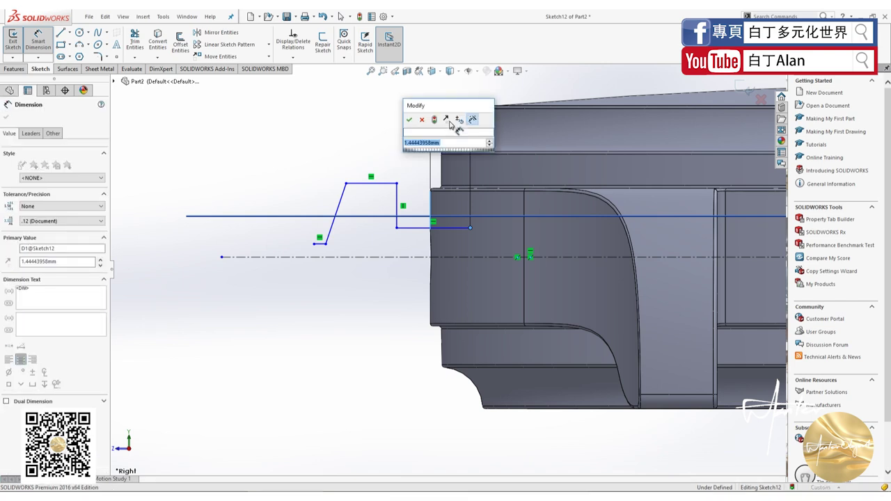
text(2)
key(Return)
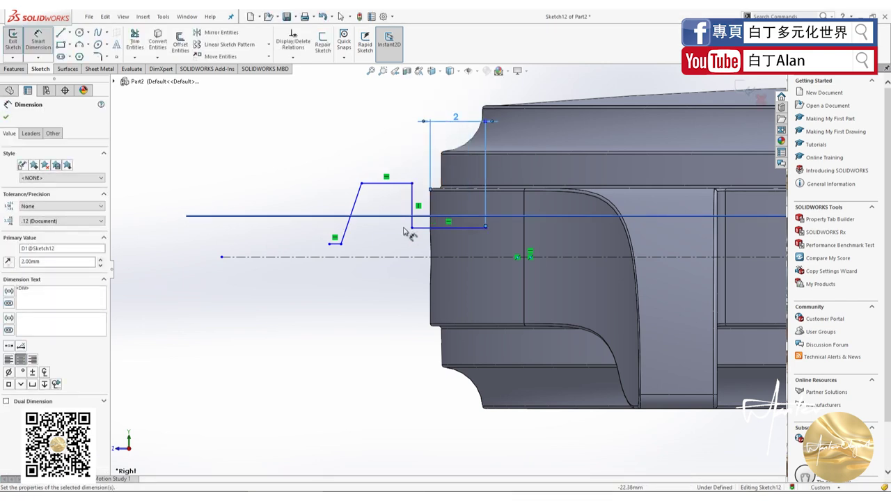
Step: Dimension the gap between the profile's vertical line and the case edge as 0.2 mm
click(414, 200)
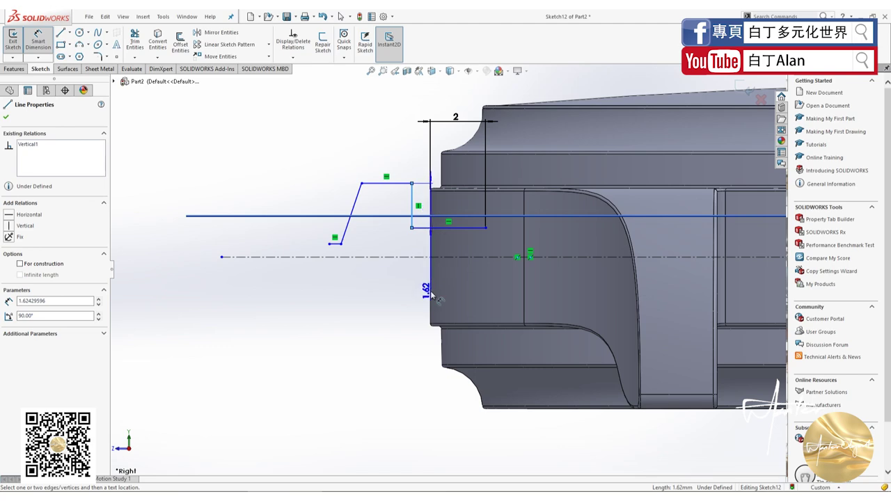
scroll(431, 203, up, 2)
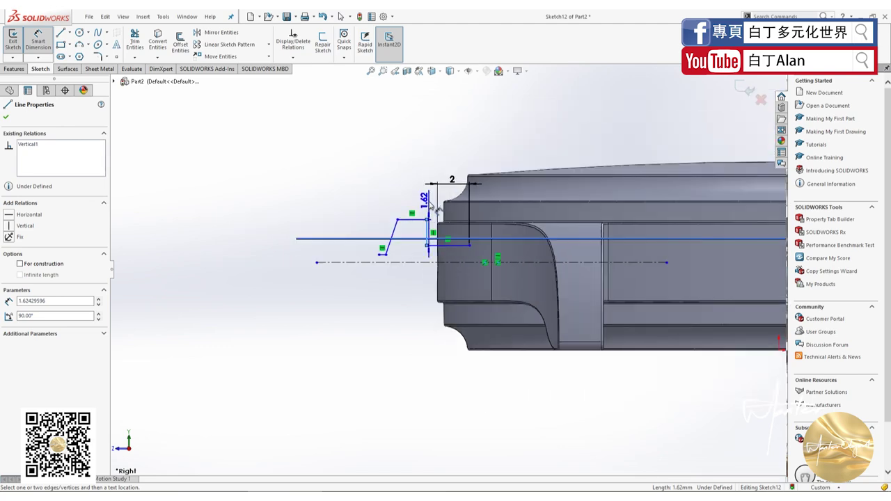
scroll(432, 204, down, 3)
scroll(445, 209, down, 3)
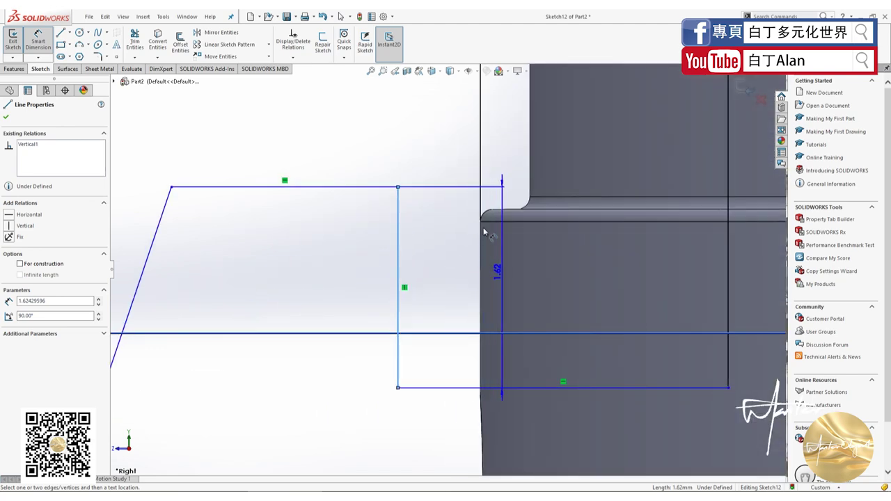
click(480, 220)
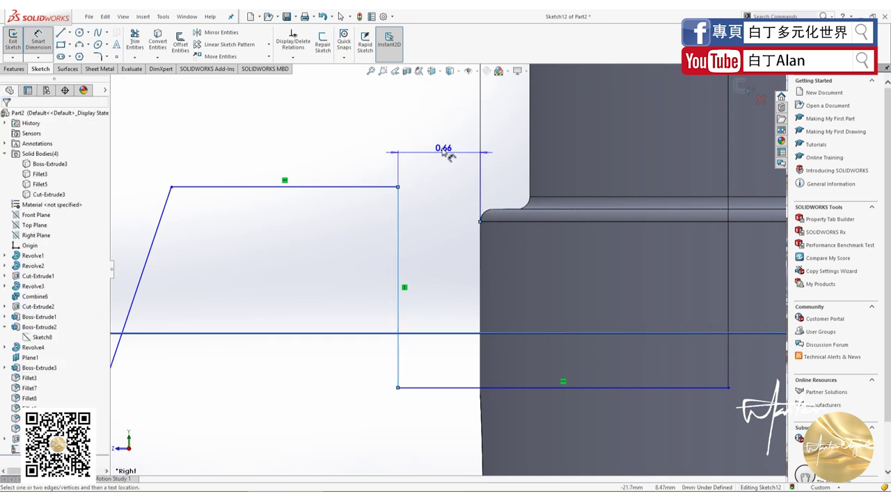
click(429, 139)
text(0)
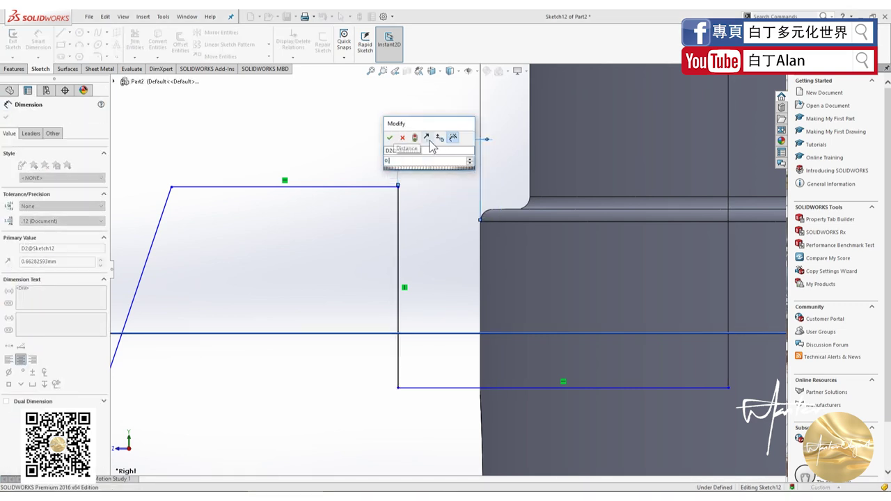
text(.2)
key(Return)
scroll(414, 173, up, 2)
scroll(360, 264, up, 3)
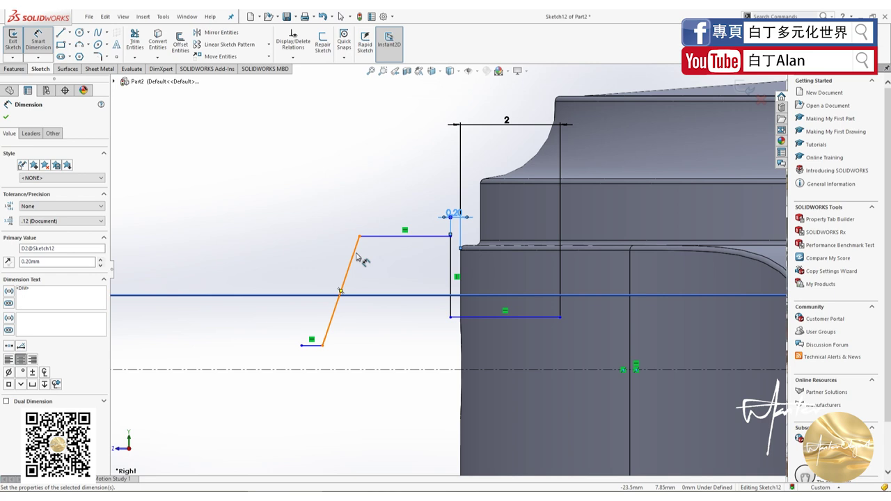
Step: Dimension the top horizontal line to 2.50 mm
click(410, 237)
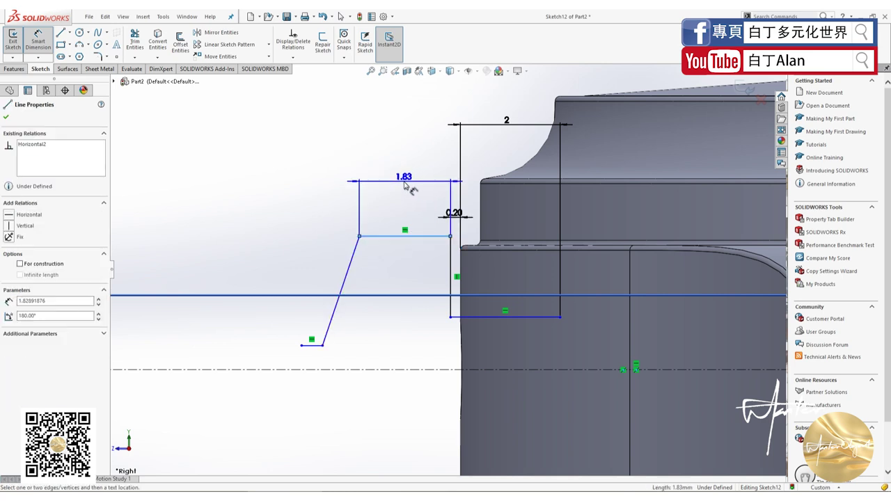
click(404, 184)
text(2.5)
key(Return)
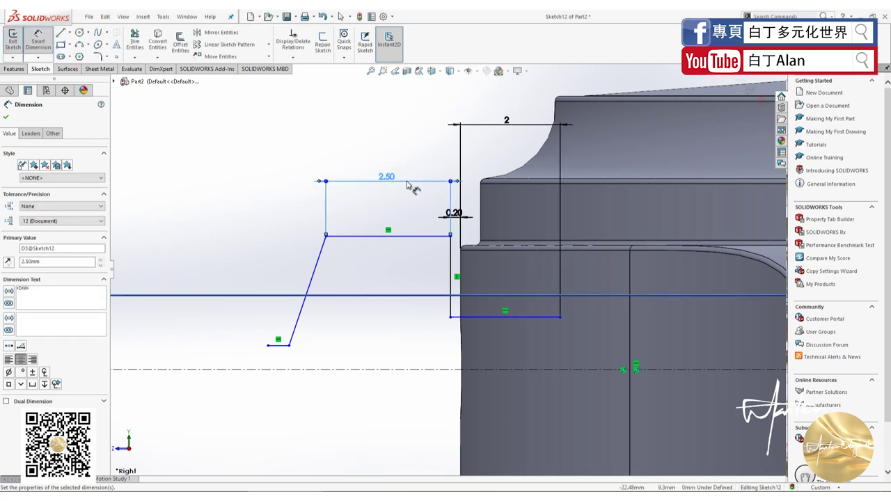
click(7, 117)
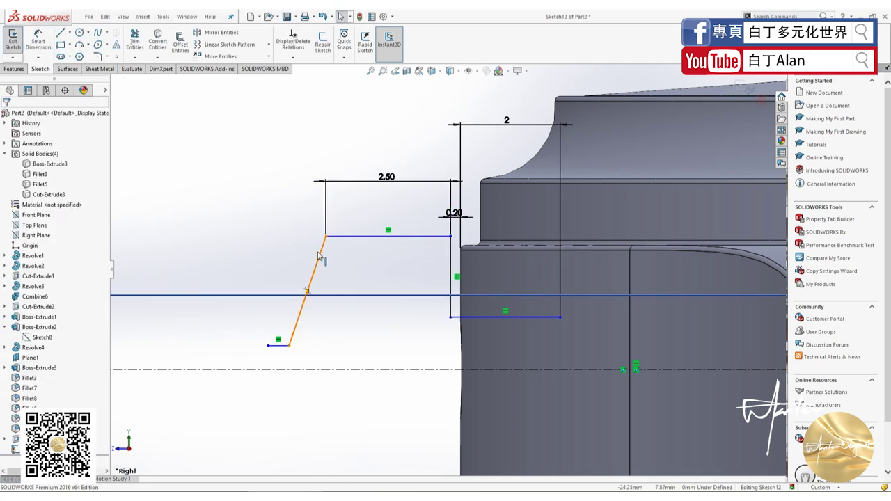
Step: Add a 4 mm height dimension from the top line down to the centerline
click(433, 238)
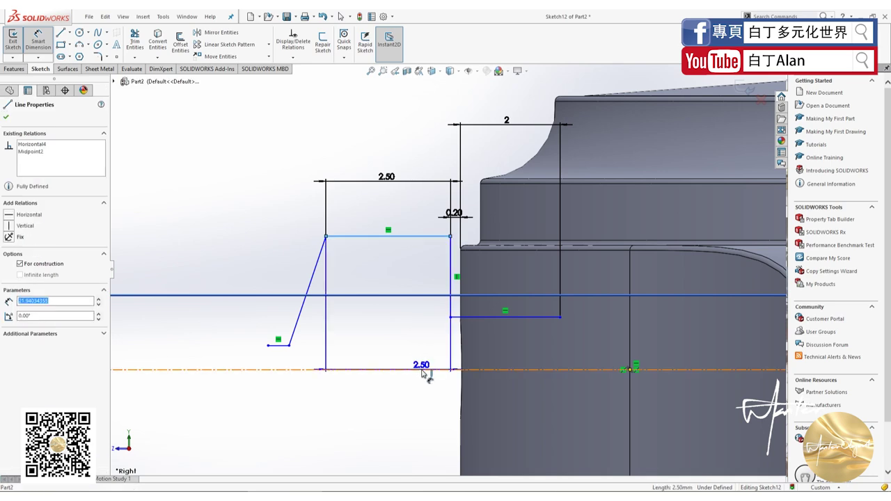
click(421, 372)
click(170, 284)
text(4)
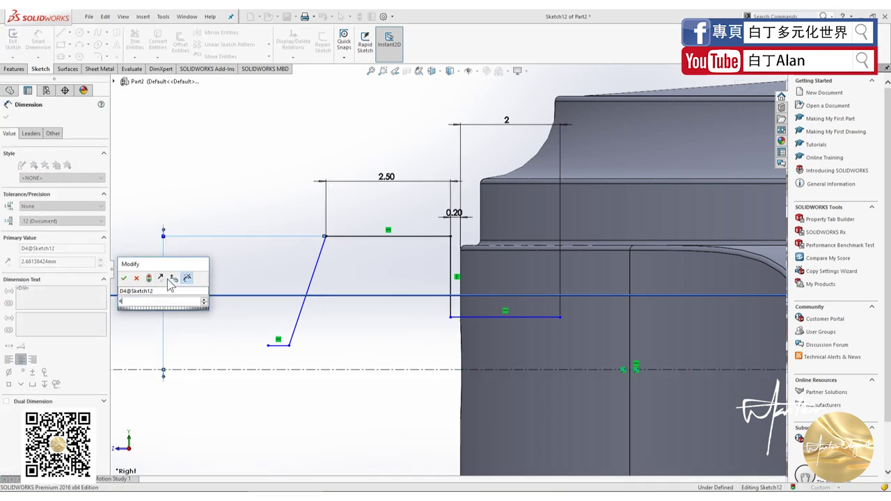
key(Return)
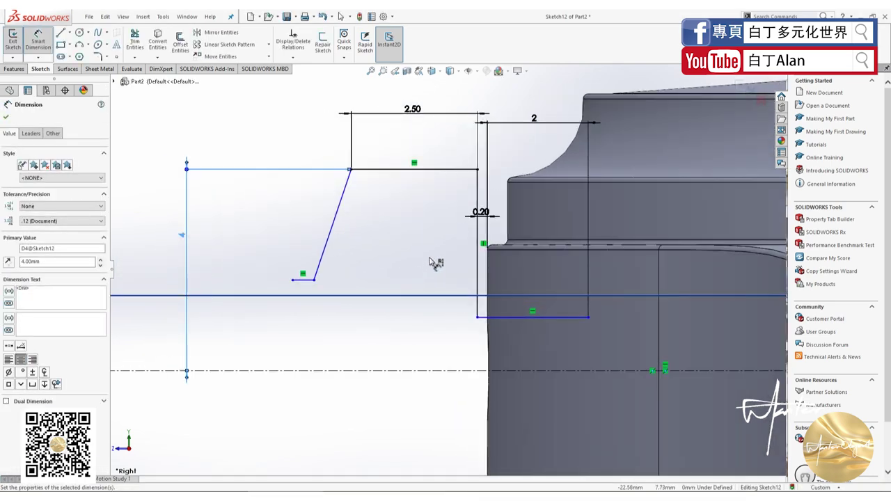
click(5, 120)
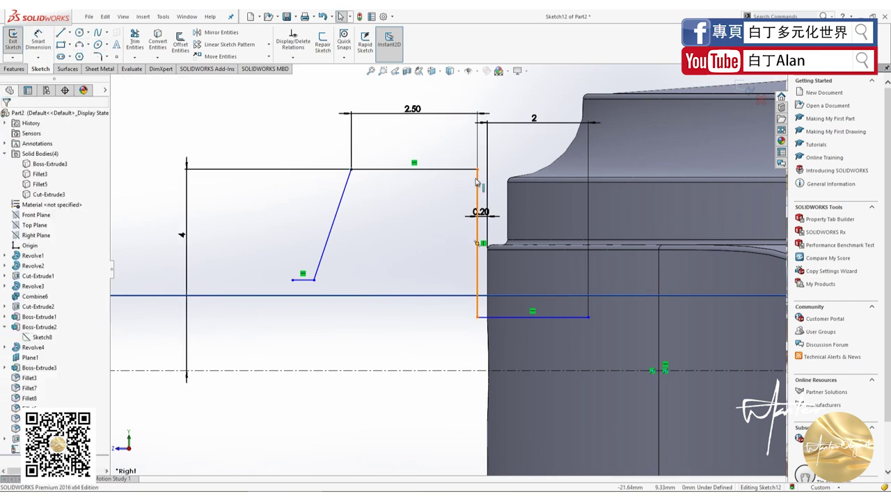
Step: Delete the old corner geometry, keeping the top line, and redraw the notch lines at the top-right corner
mouse_move(389, 195)
mouse_down()
mouse_move(374, 149)
mouse_move(376, 162)
mouse_up()
key(Delete)
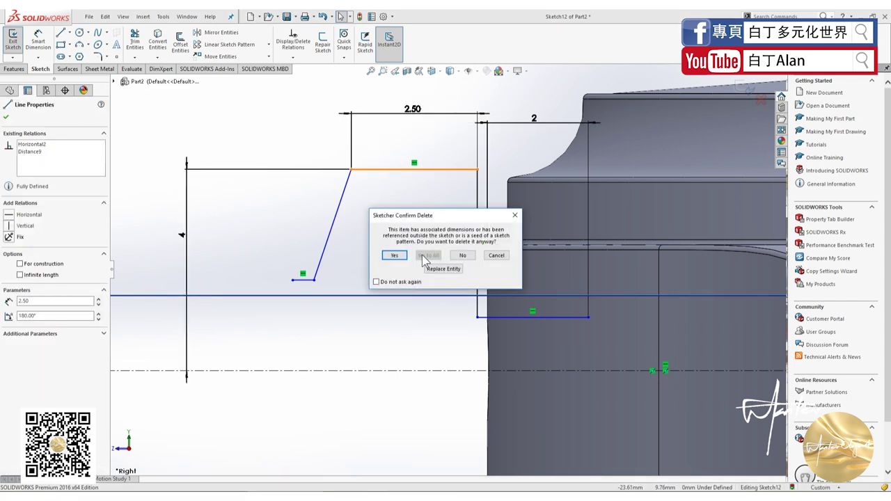
click(505, 221)
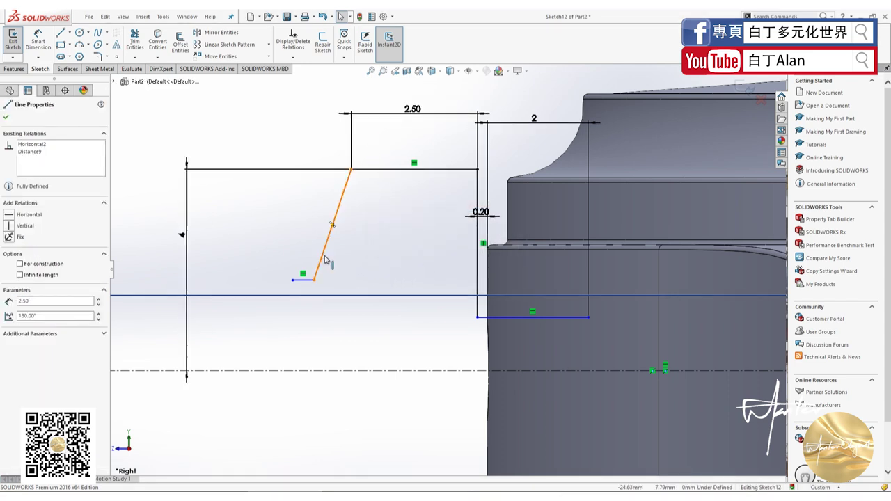
key(f)
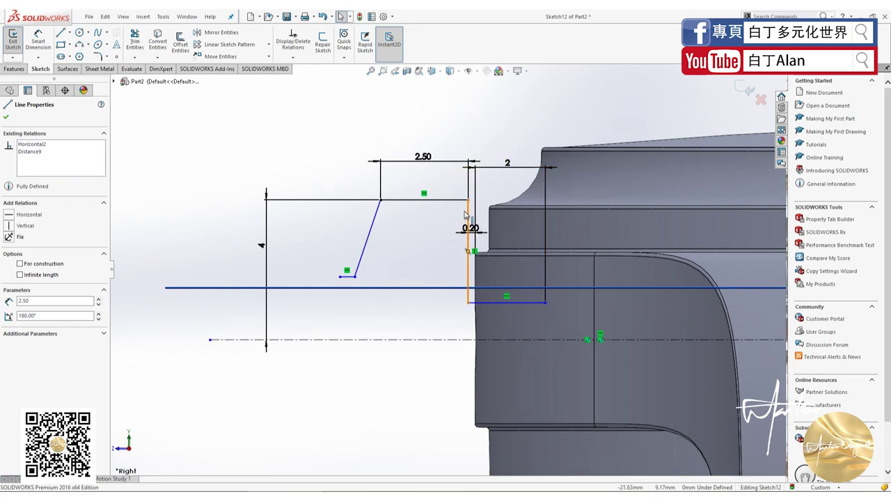
click(61, 32)
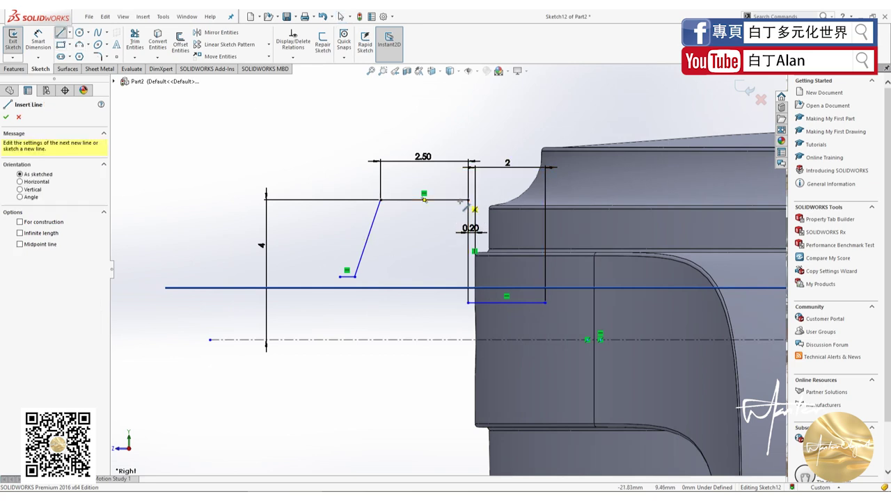
click(464, 205)
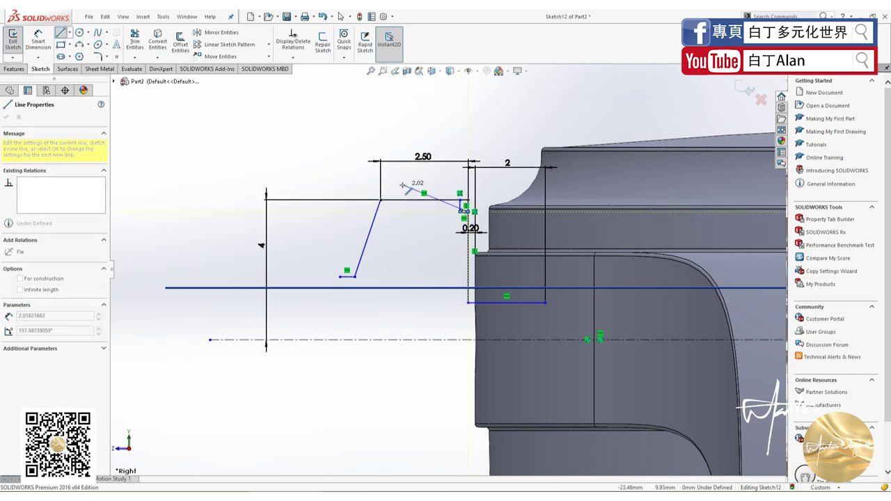
key(Escape)
Step: Remove the 2.50 dimension and trim the leftover short segments at the notch
scroll(480, 228, up, 2)
scroll(480, 229, down, 2)
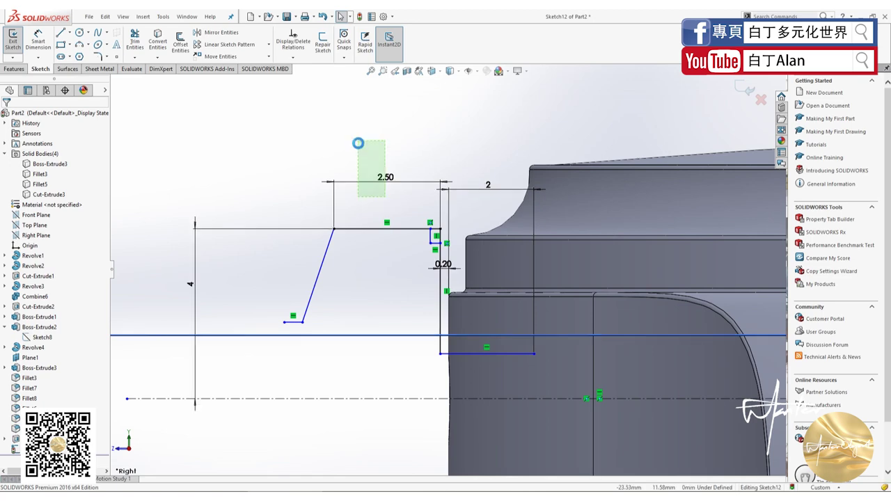
drag(369, 163, 359, 144)
key(Delete)
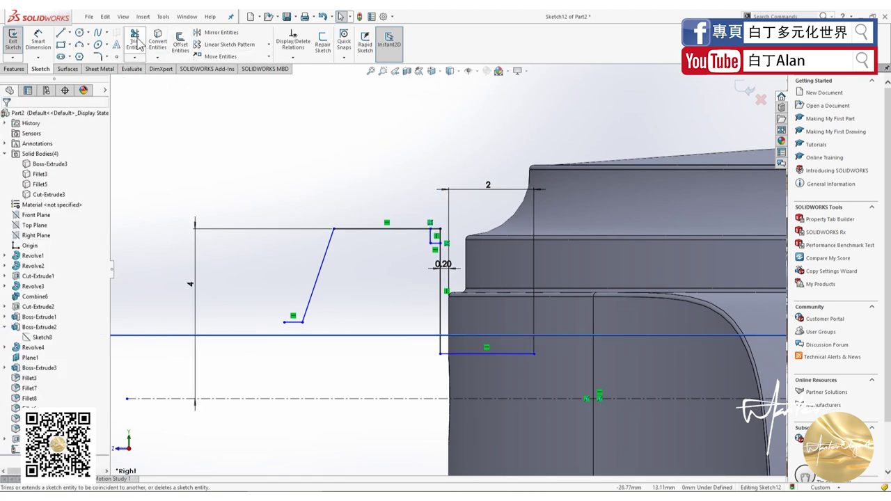
click(134, 40)
scroll(448, 256, down, 1)
scroll(448, 257, down, 3)
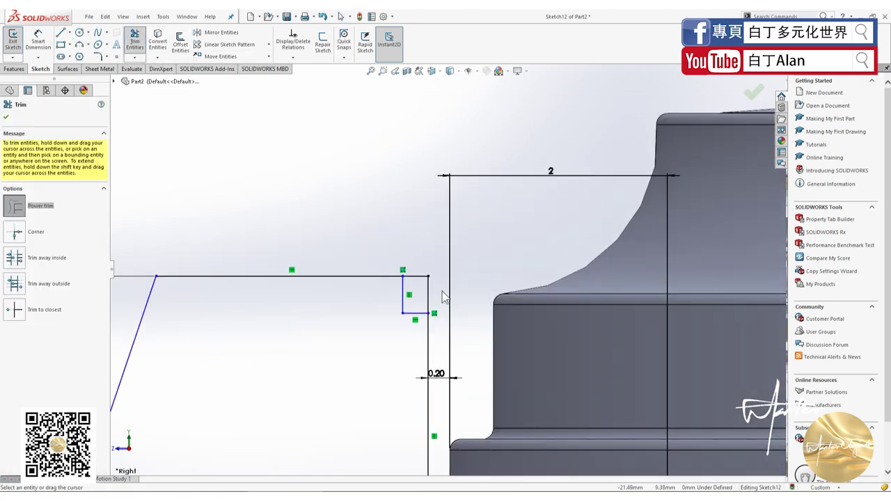
drag(443, 297, 417, 272)
Step: Dimension the notch width and depth at 0.20 mm each
click(38, 40)
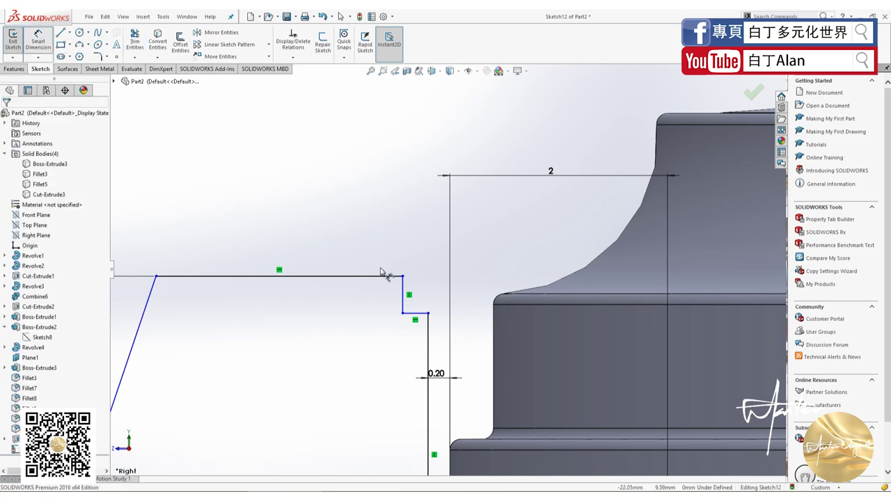
click(421, 311)
click(420, 247)
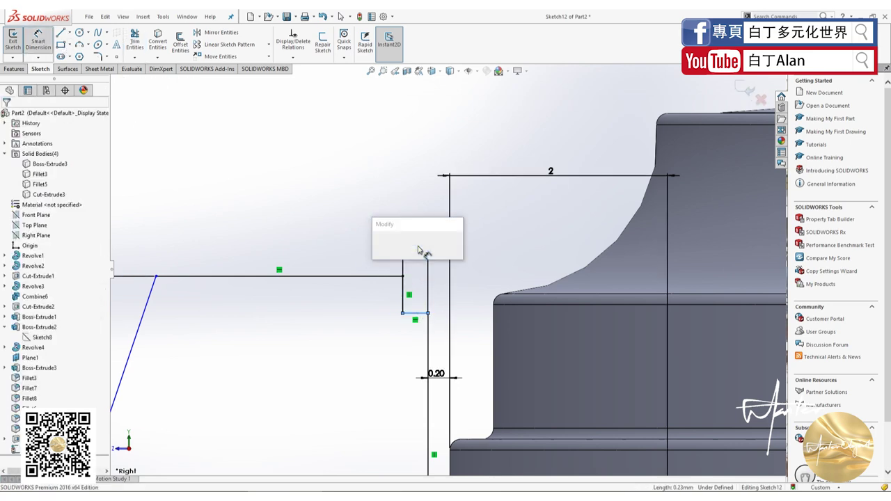
text(0.2)
key(Return)
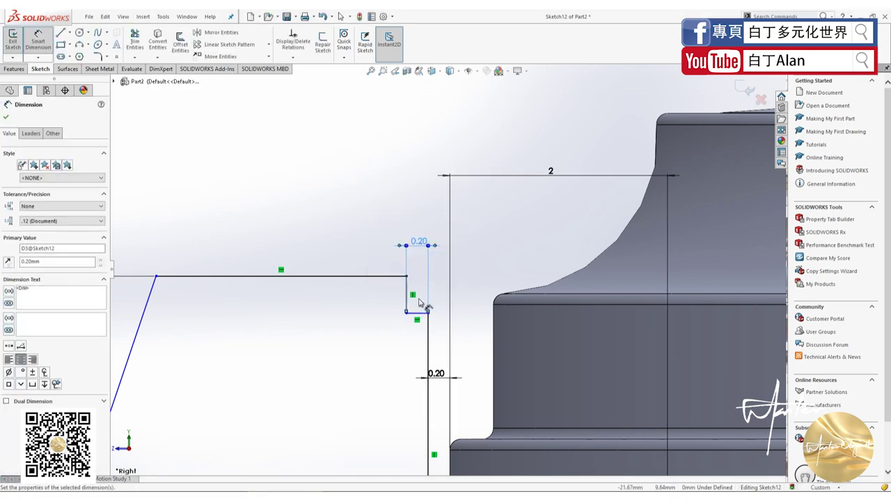
click(407, 299)
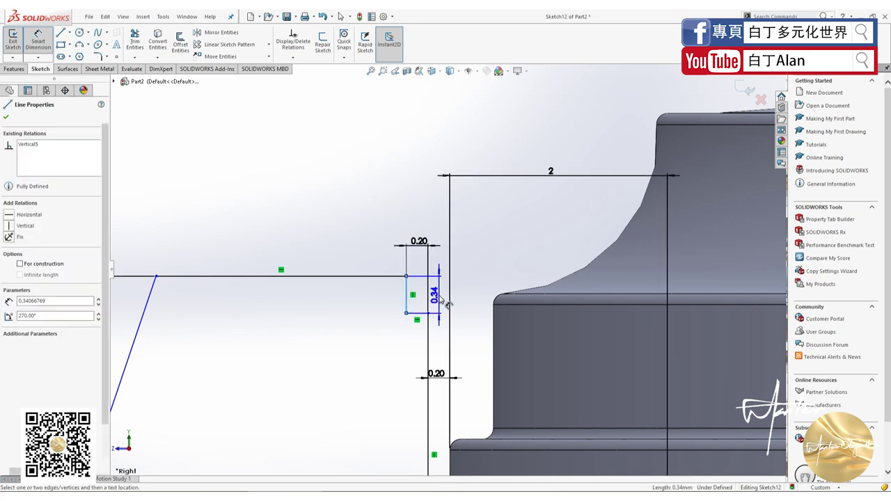
click(440, 300)
text(0.2)
key(Return)
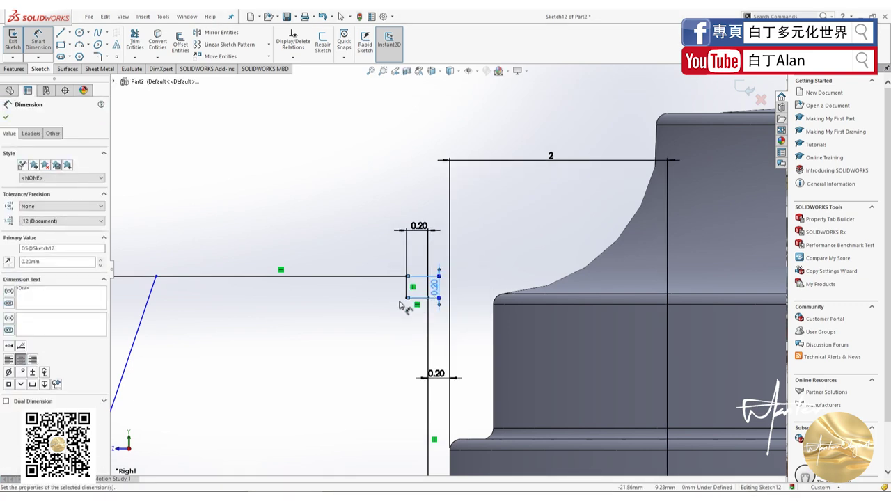
Step: Set the taper's short bottom line to 0.20 mm
scroll(400, 309, up, 2)
scroll(397, 313, up, 2)
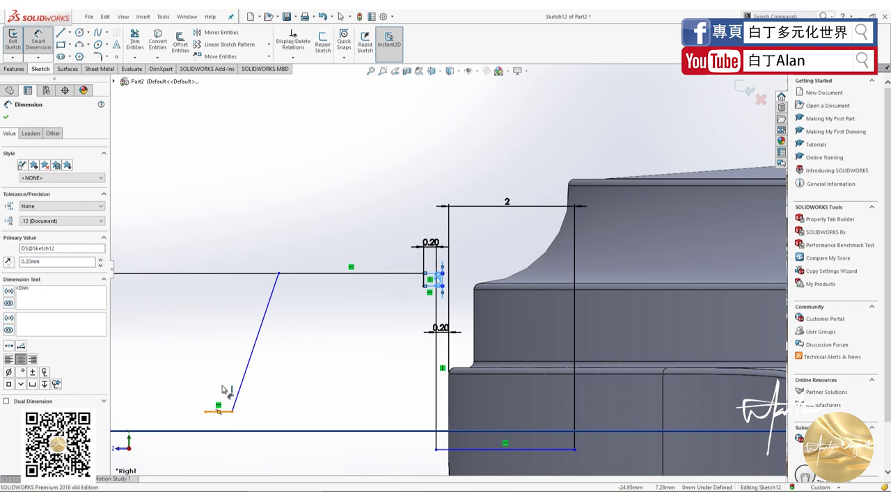
click(216, 411)
click(233, 367)
text(0.2)
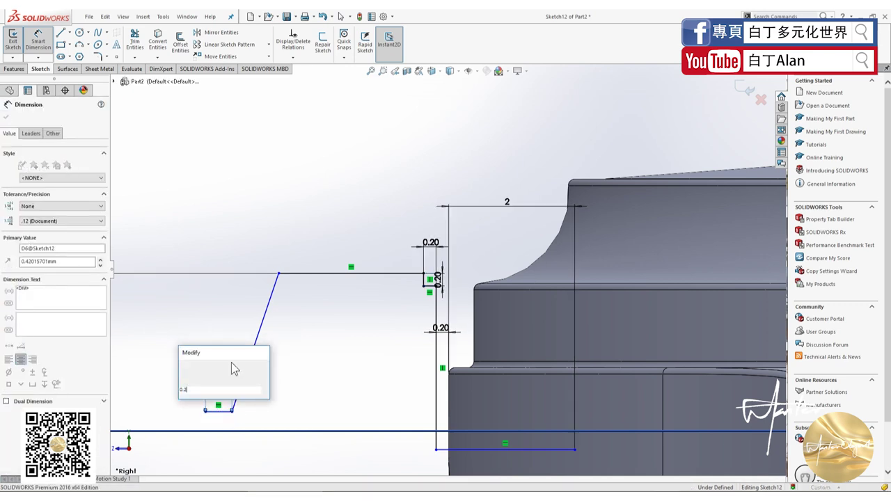
key(Return)
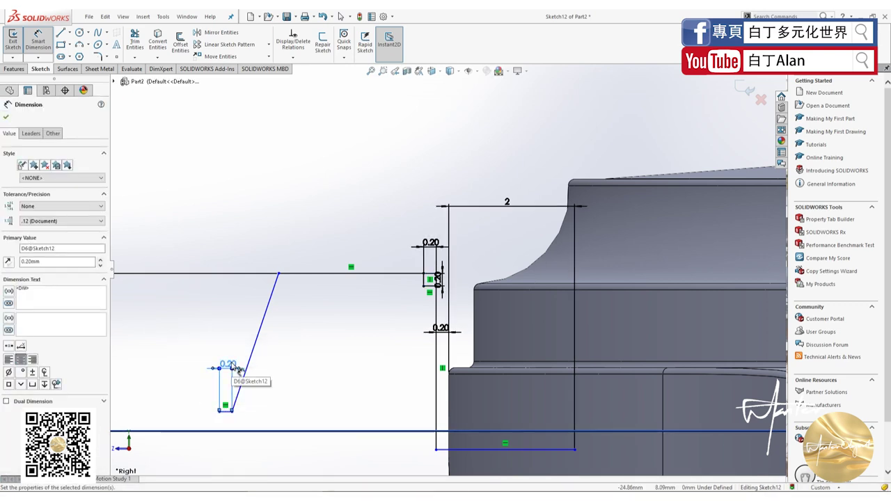
Step: Dimension the top horizontal line to 2.5 mm
scroll(236, 370, down, 1)
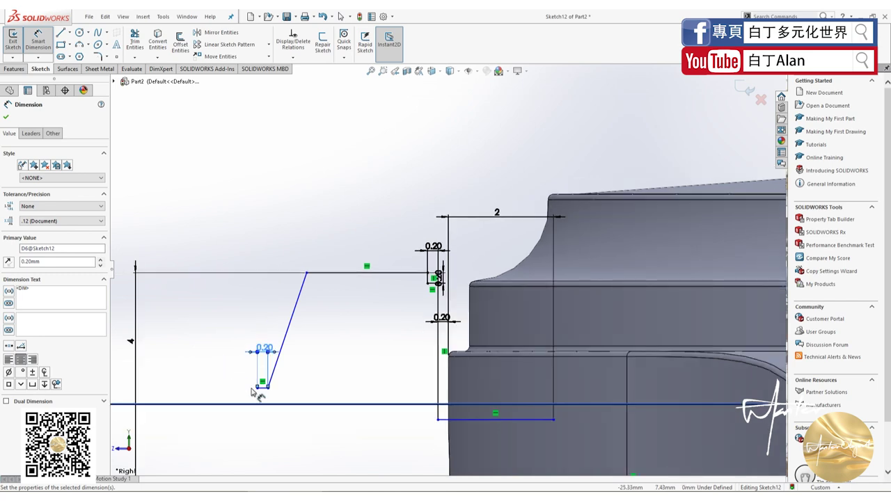
click(339, 273)
click(353, 220)
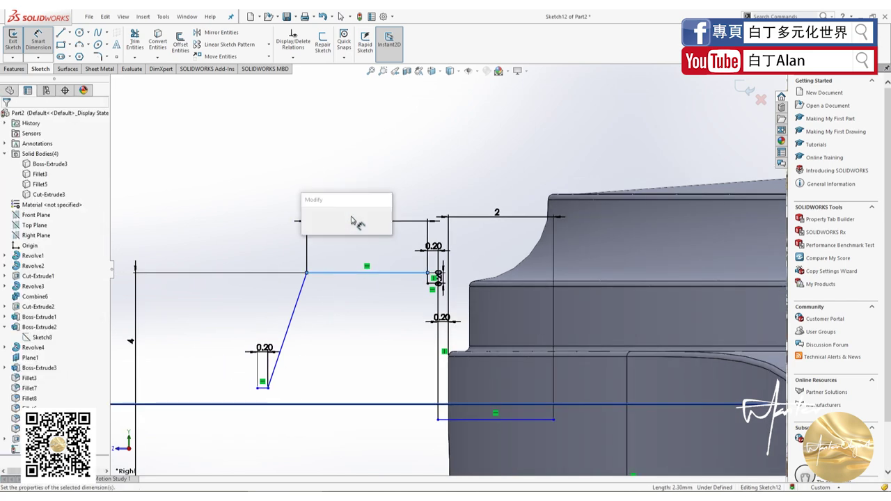
text(2.5)
key(Return)
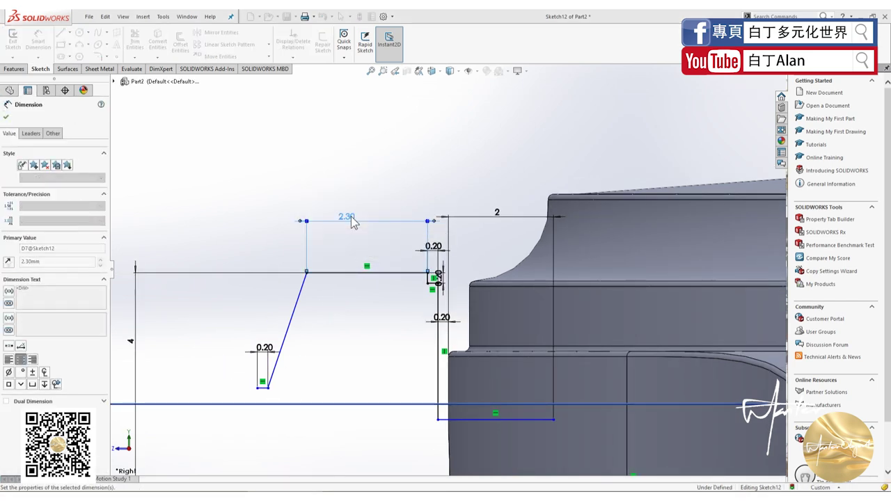
Step: Draw a three-point arc from the taper line's lower endpoint down onto the horizontal centerline
click(6, 117)
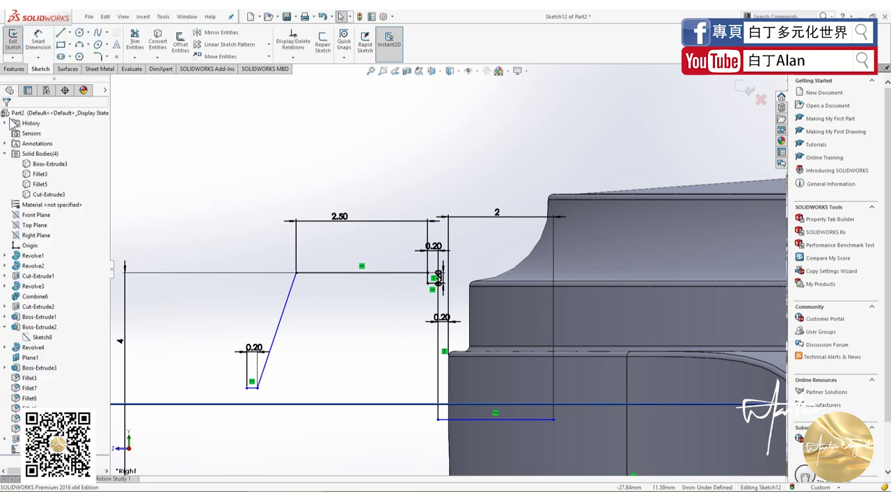
click(288, 299)
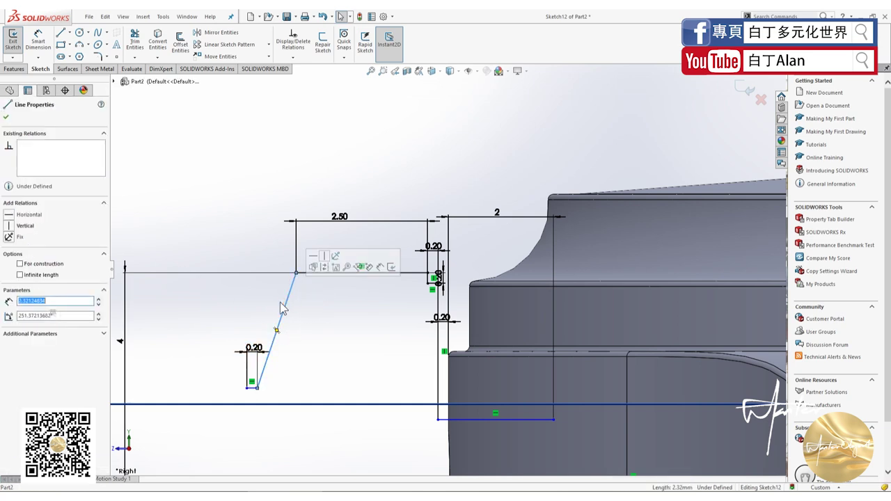
scroll(220, 339, up, 2)
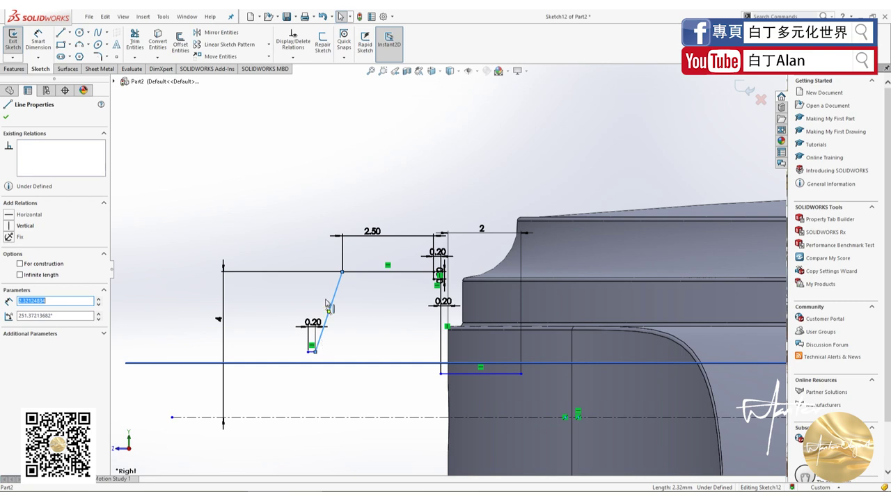
click(87, 45)
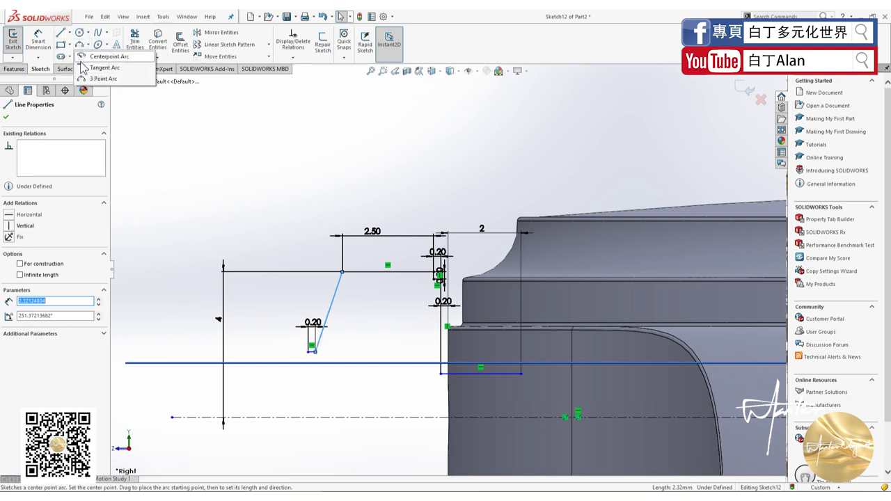
click(103, 78)
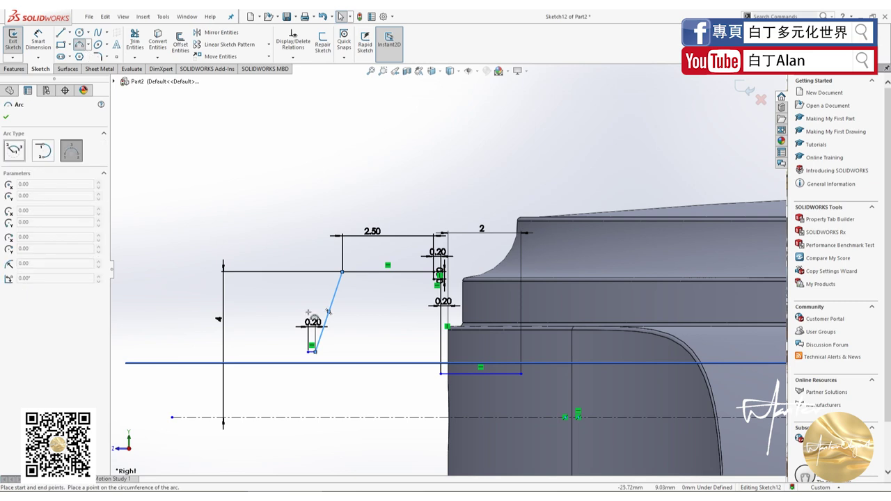
click(310, 352)
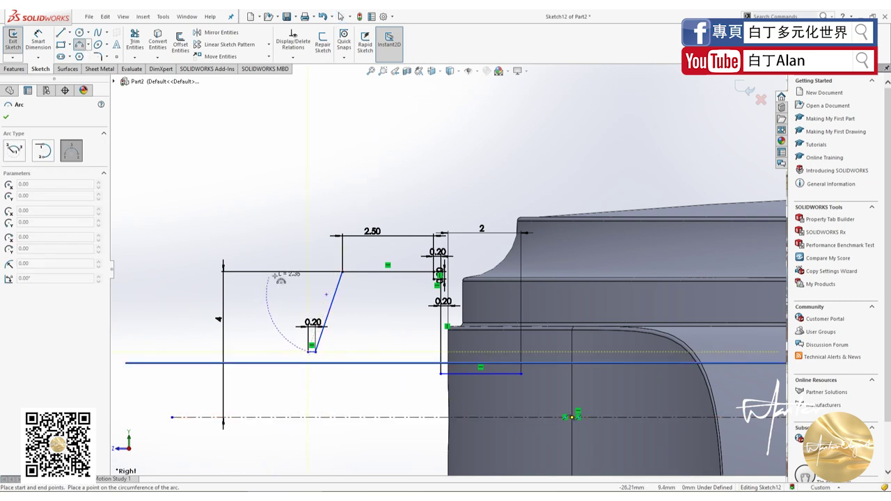
click(300, 417)
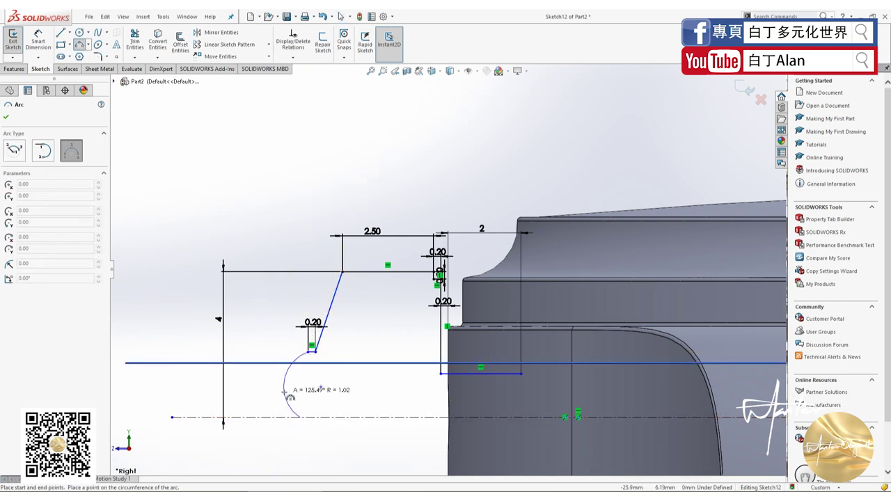
click(296, 385)
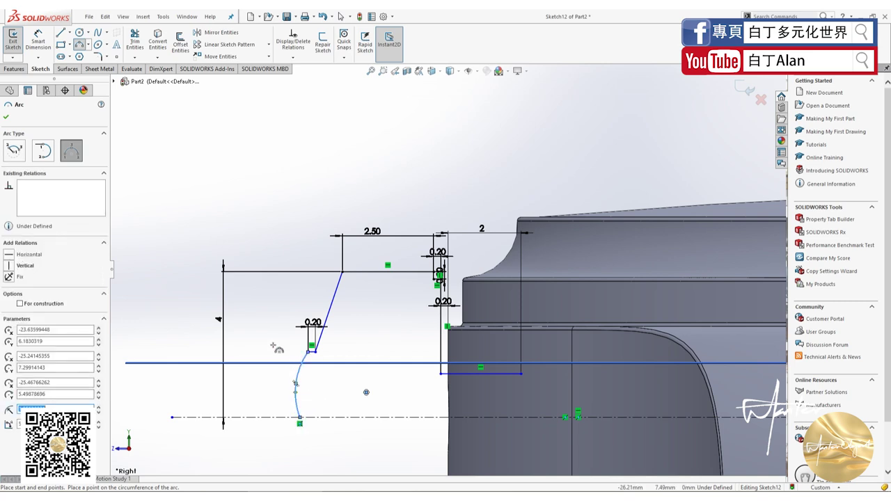
key(Escape)
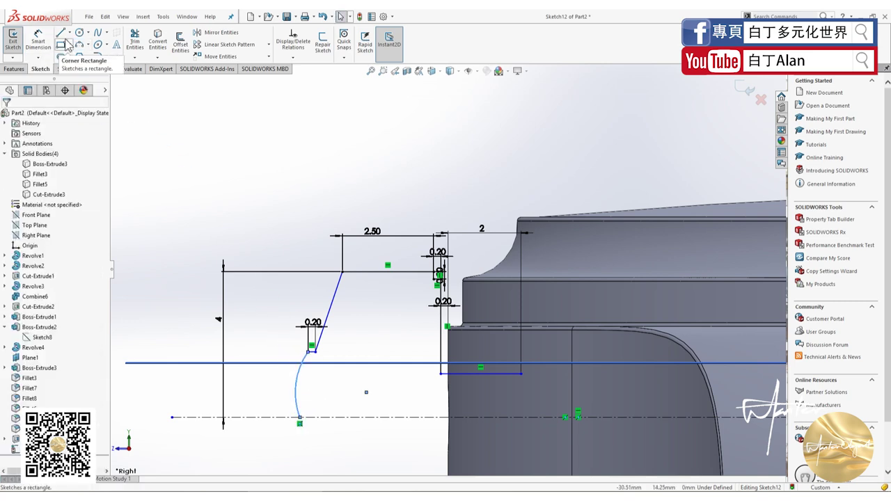
click(70, 33)
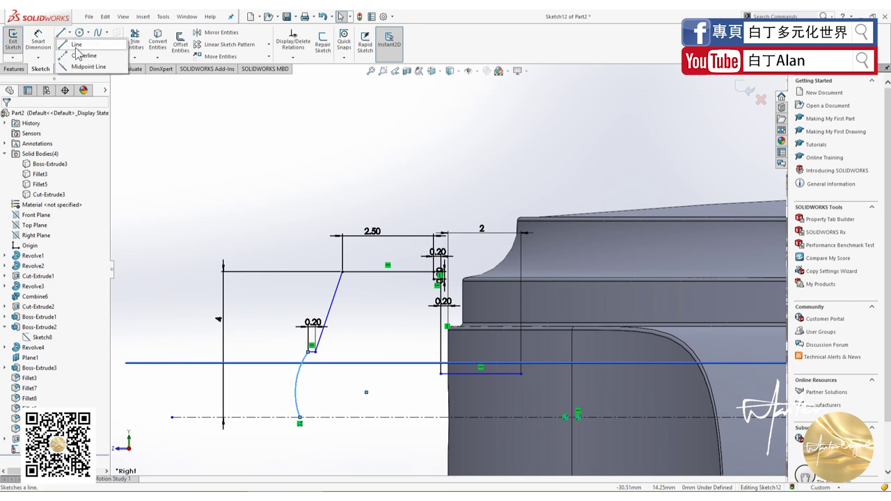
click(87, 50)
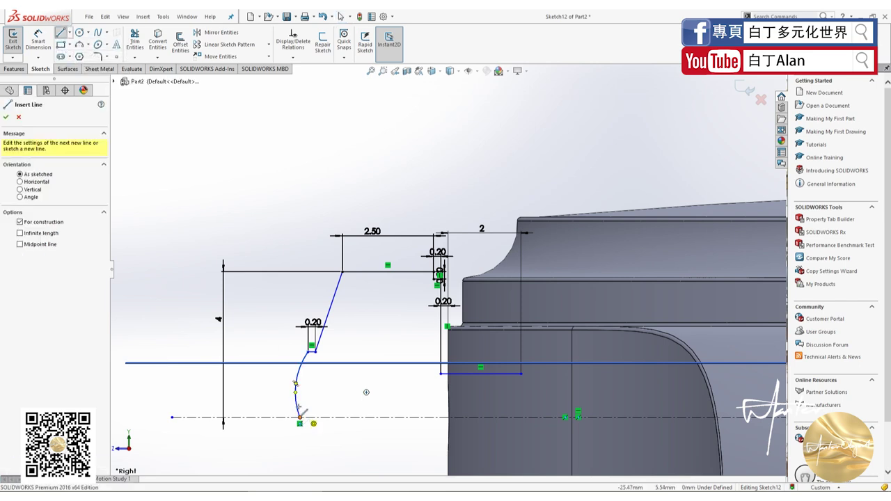
Step: Draw a vertical centerline up from the arc's bottom endpoint
click(300, 417)
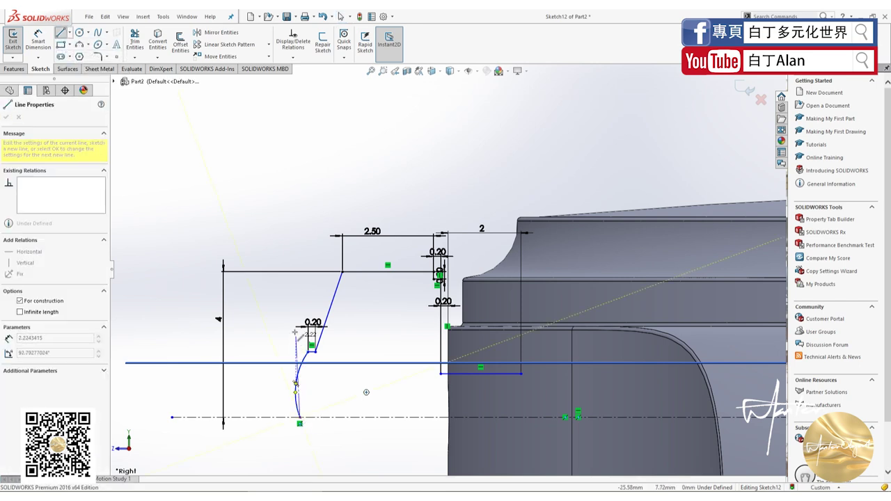
click(300, 293)
key(Escape)
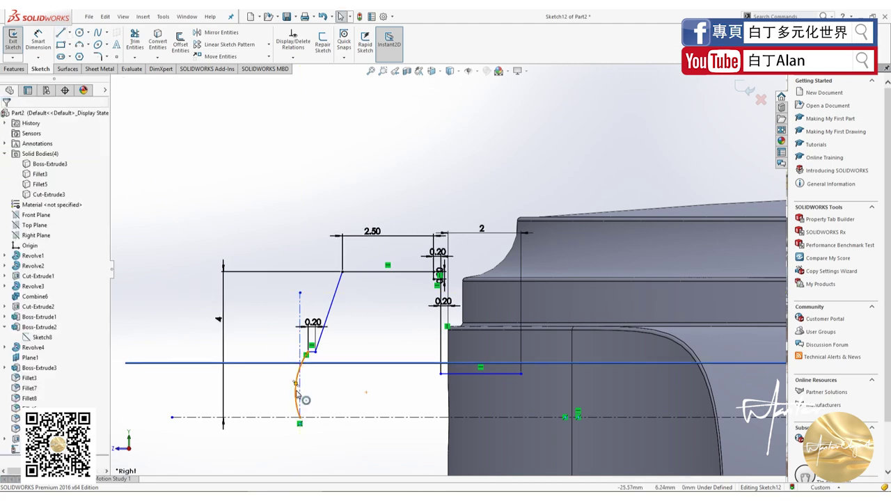
Step: Add a Tangent relation between the arc and the vertical centerline
click(296, 384)
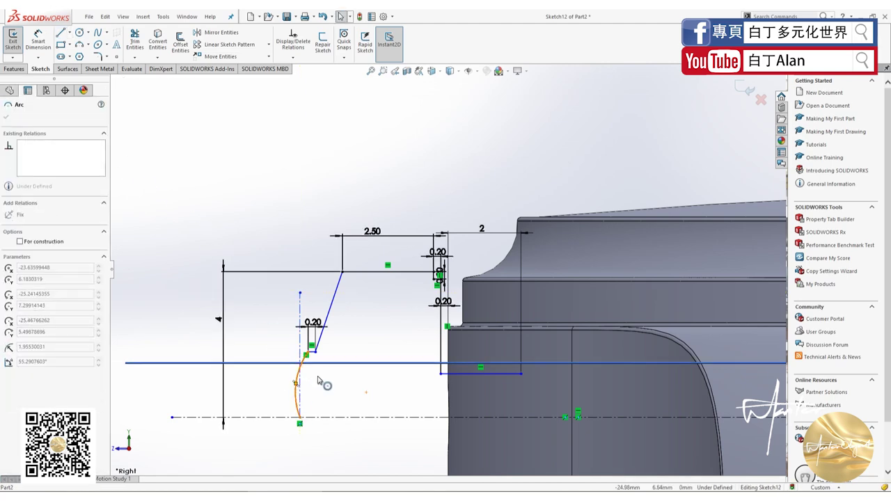
click(318, 380)
click(309, 395)
scroll(310, 390, up, 1)
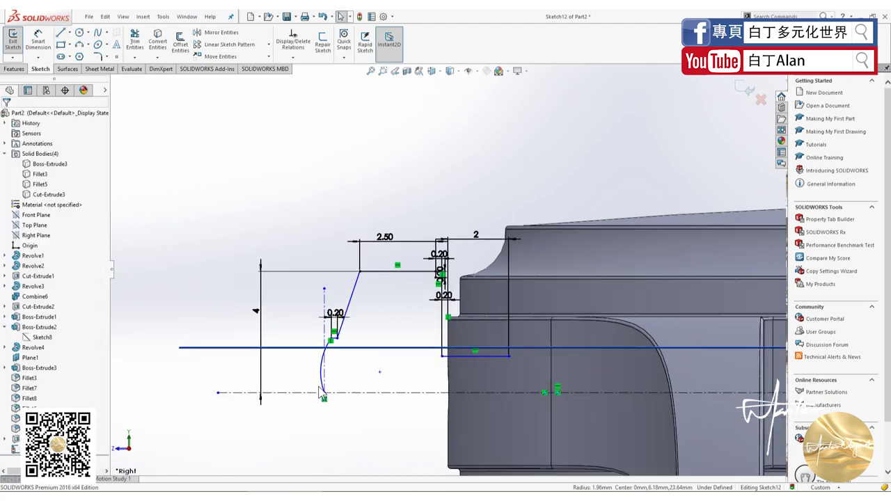
scroll(348, 362, up, 1)
scroll(367, 345, up, 1)
click(369, 329)
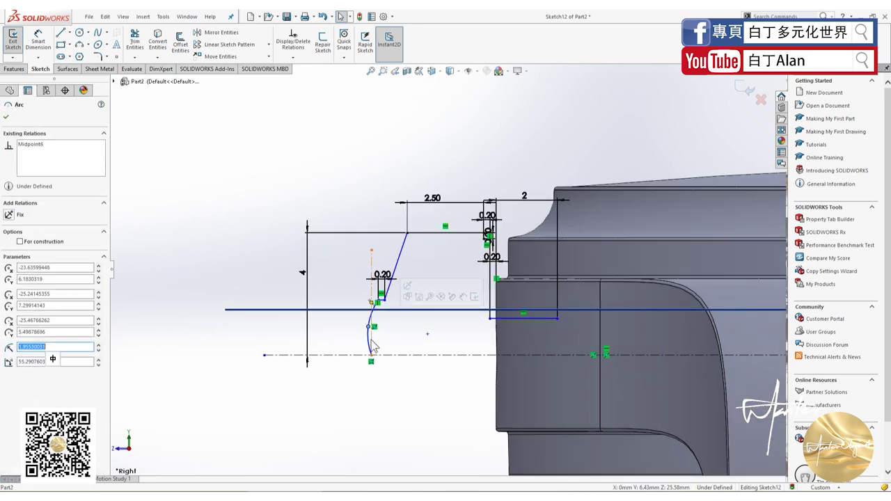
click(368, 341)
ctrl+click(369, 341)
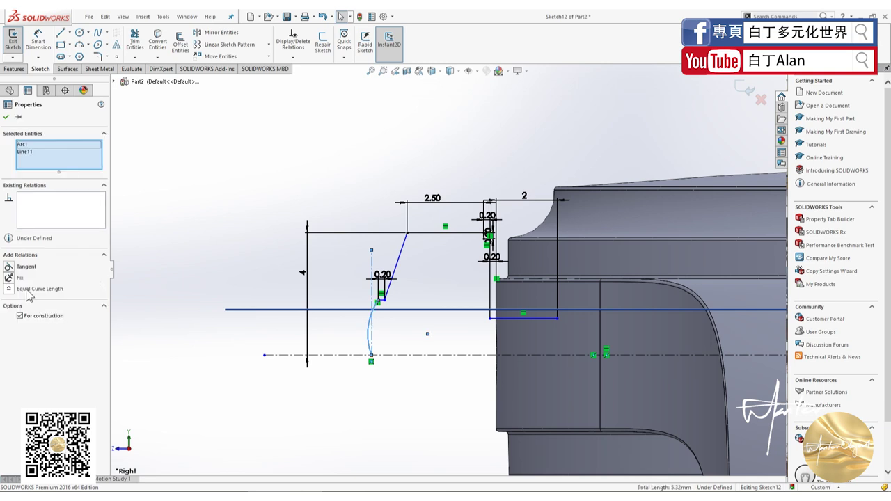
click(9, 267)
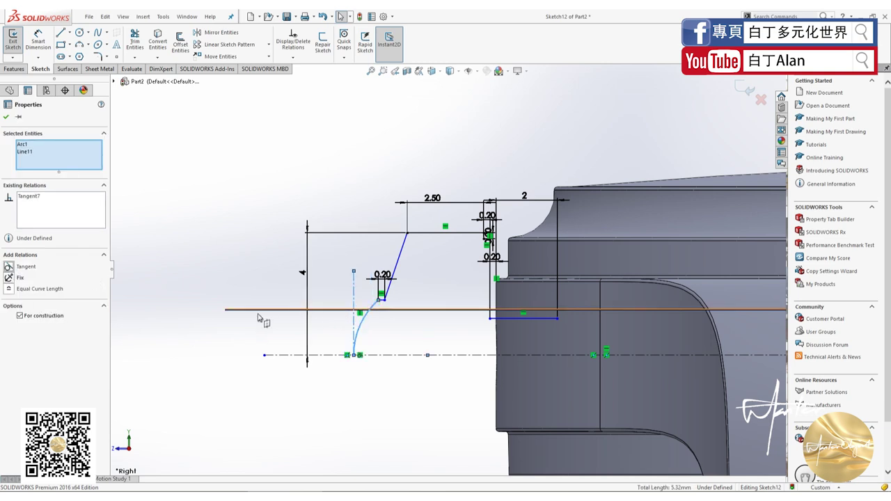
click(256, 341)
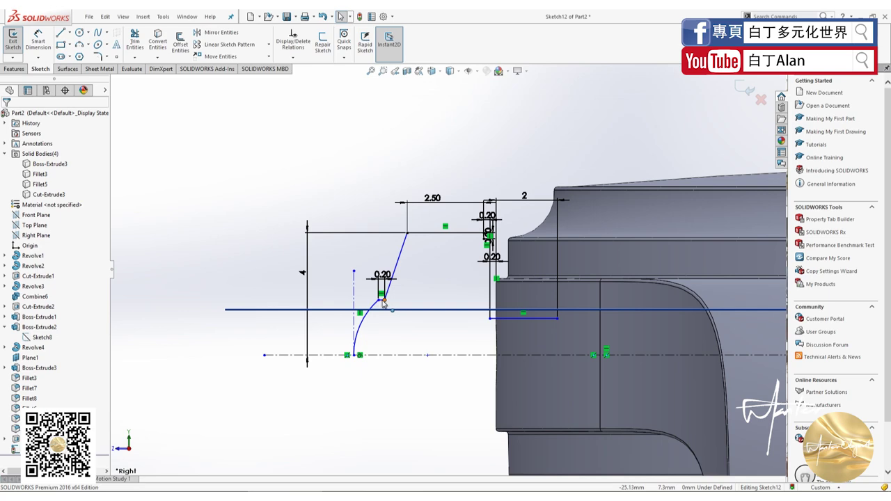
Step: Dimension the arc's upper end height above the bottom centerline, trying a value of 5
scroll(381, 302, down, 1)
scroll(381, 302, down, 2)
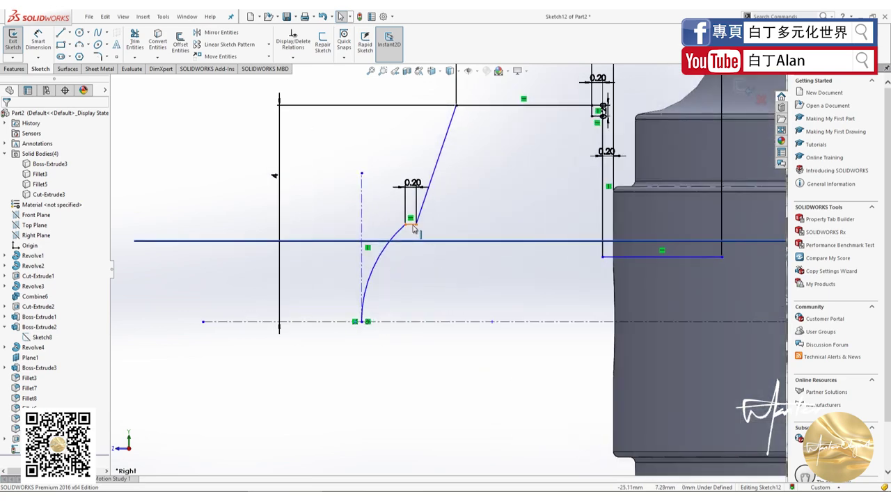
click(407, 322)
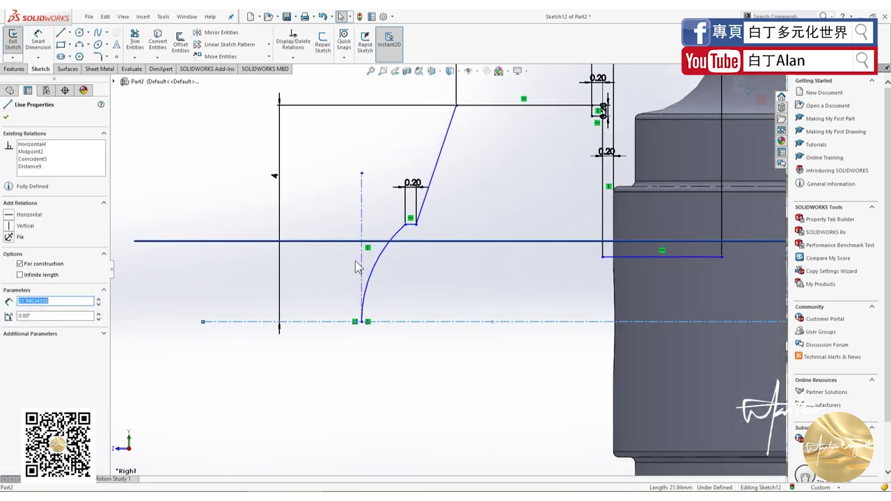
click(38, 42)
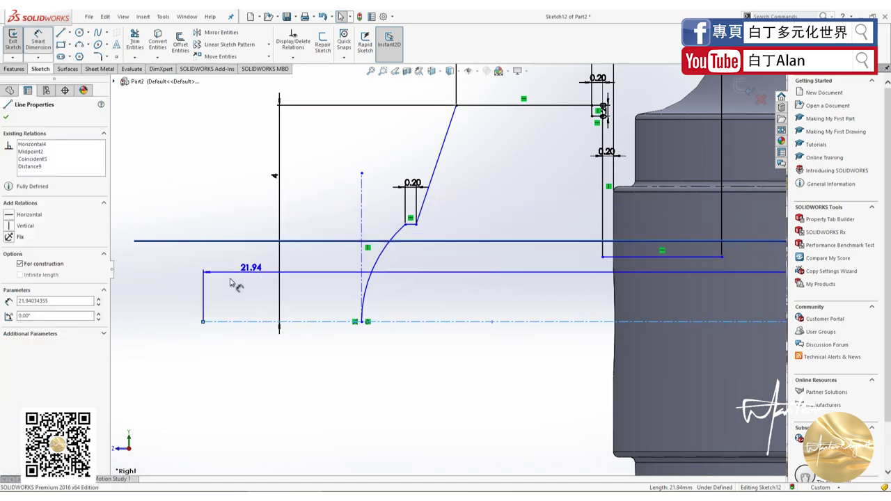
key(Escape)
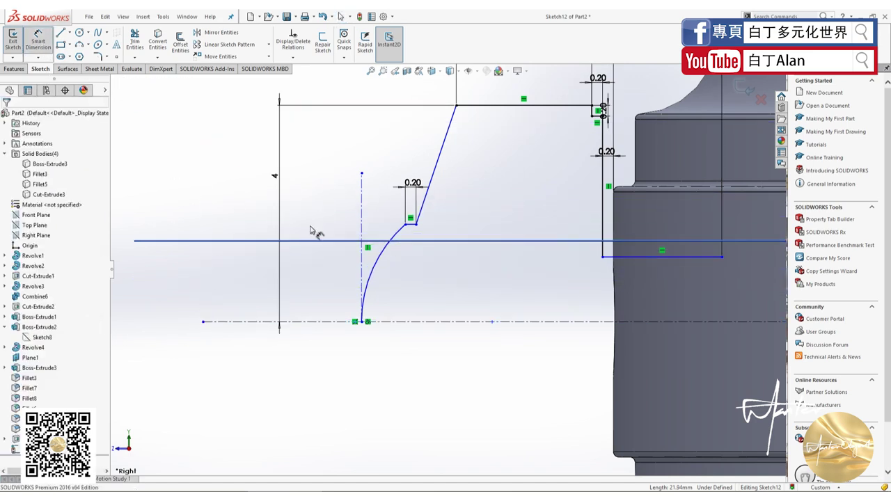
click(411, 227)
click(398, 322)
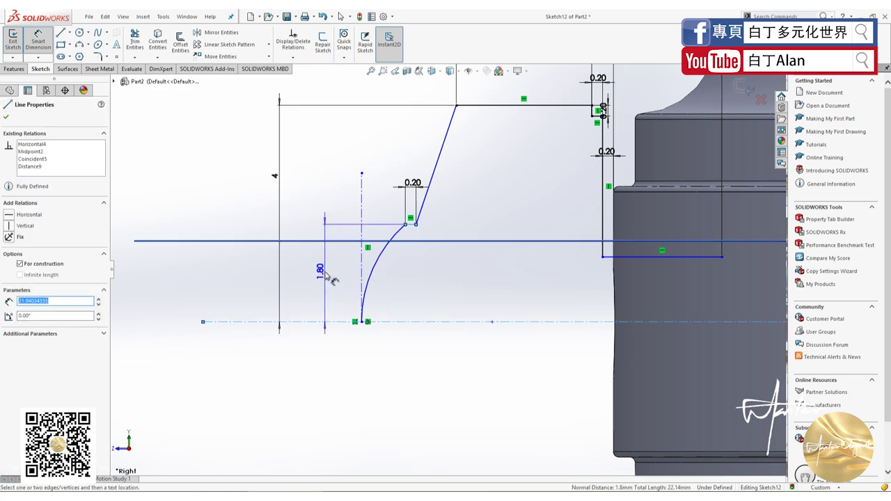
click(332, 276)
text(5.00mm)
key(Return)
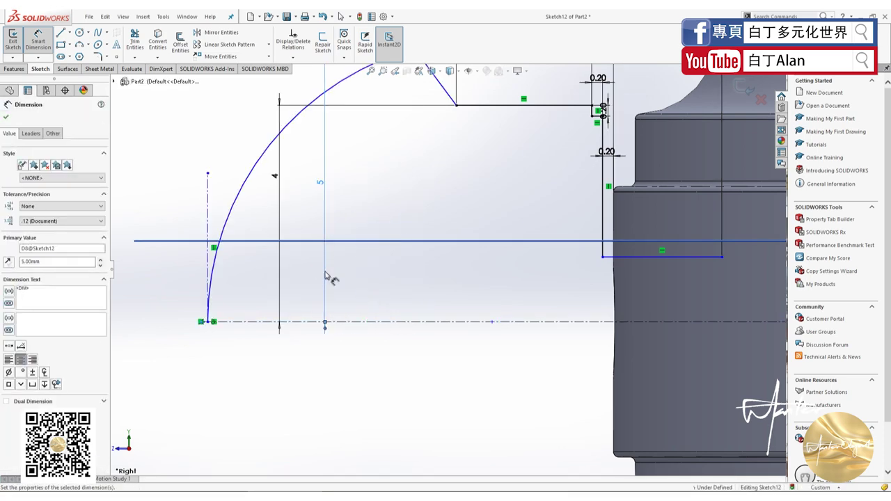
Step: Undo the trial 5 height, restoring the 1.80 value
scroll(339, 281, up, 3)
scroll(390, 230, down, 1)
scroll(432, 202, up, 1)
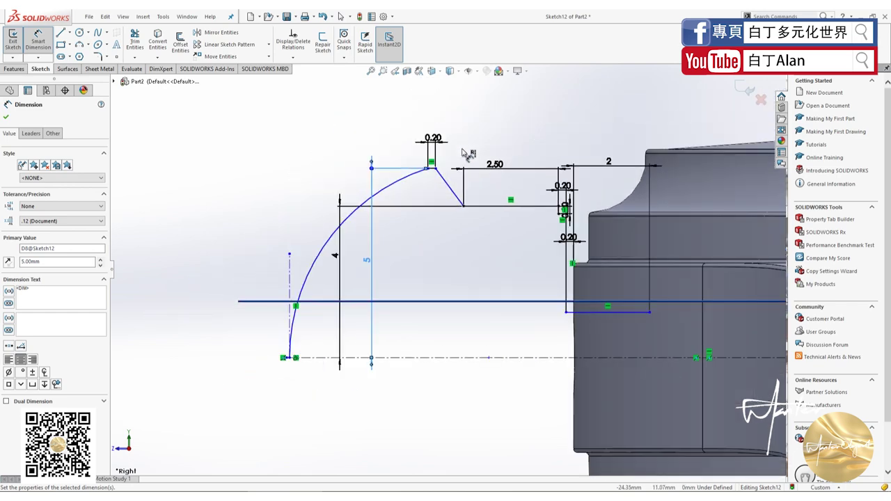
scroll(465, 185, down, 3)
key(ctrl+z)
key(Escape)
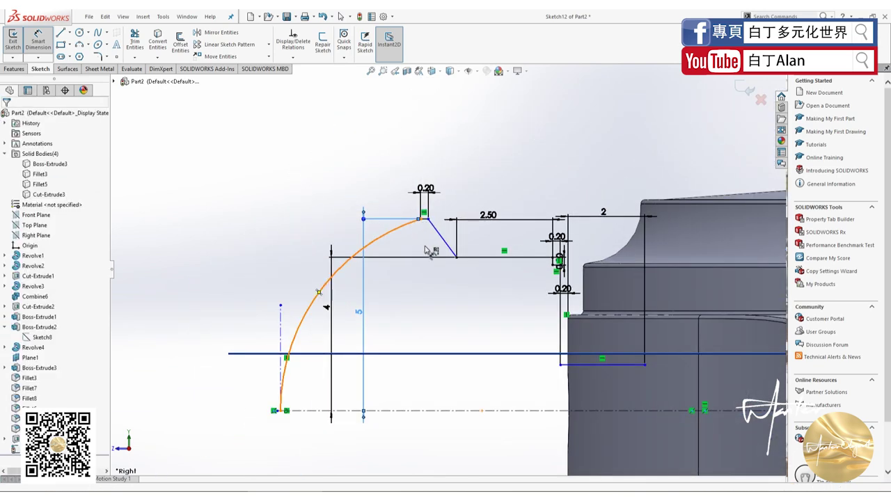
Step: Review the 1.80 and 4 dimensions, leaving their values unchanged
click(428, 342)
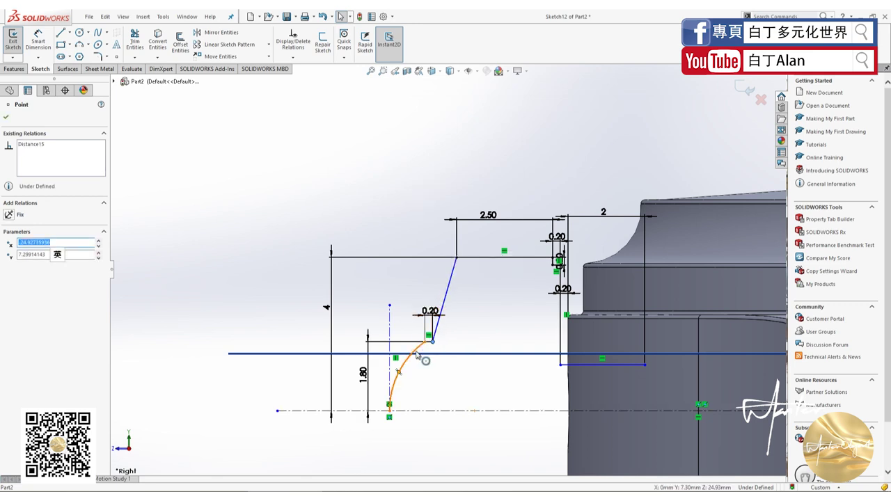
double_click(363, 374)
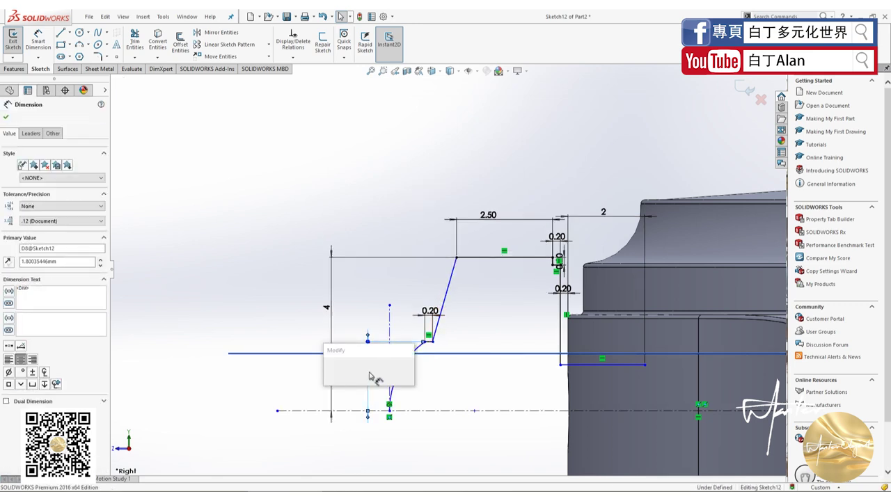
click(368, 372)
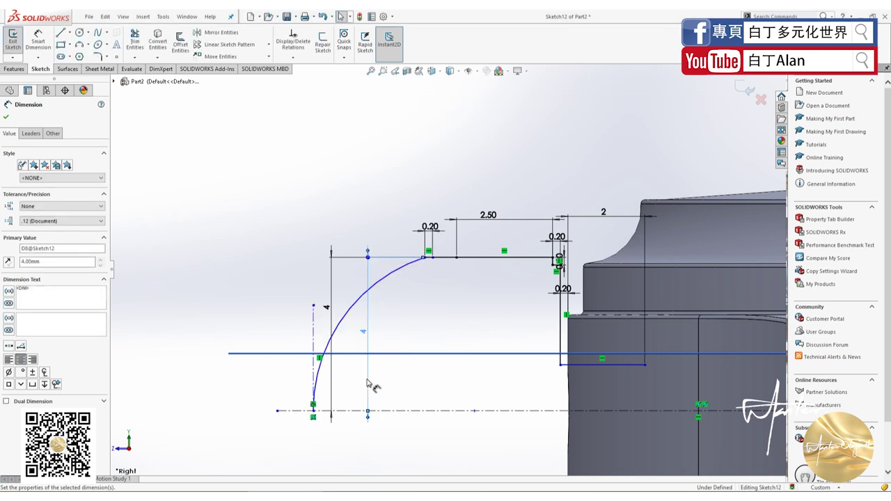
double_click(327, 310)
key(Return)
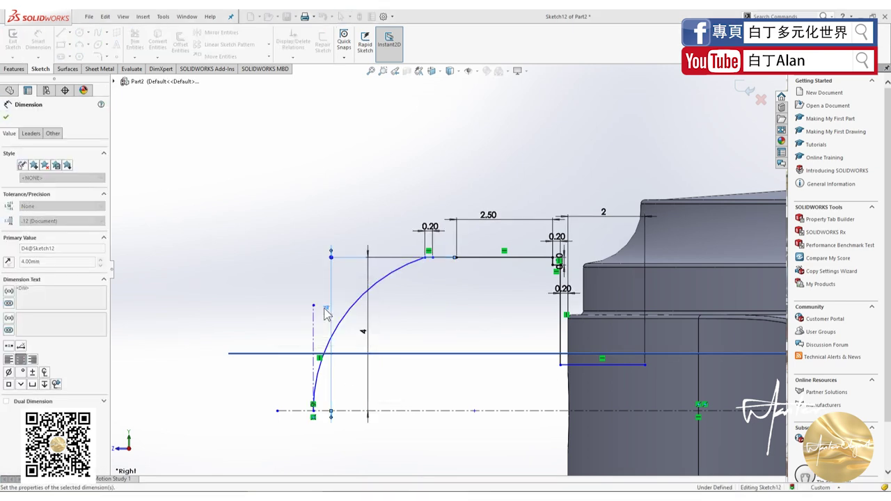
click(351, 331)
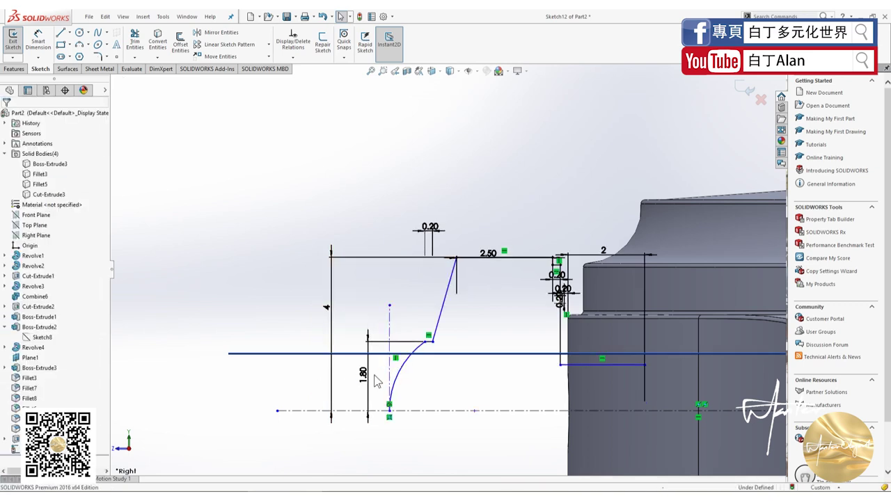
double_click(373, 377)
key(Return)
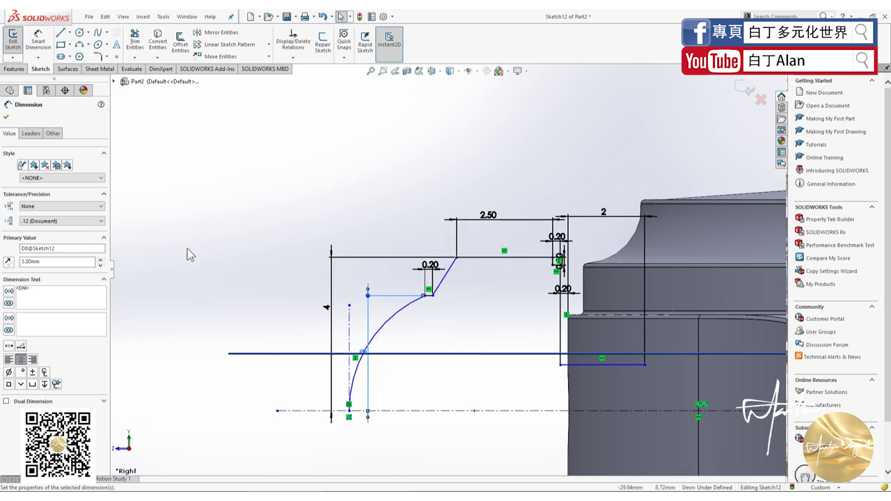
click(6, 119)
Step: Set the arc's upper end 2.50 above the centerline and move that dimension left of the curve
click(360, 353)
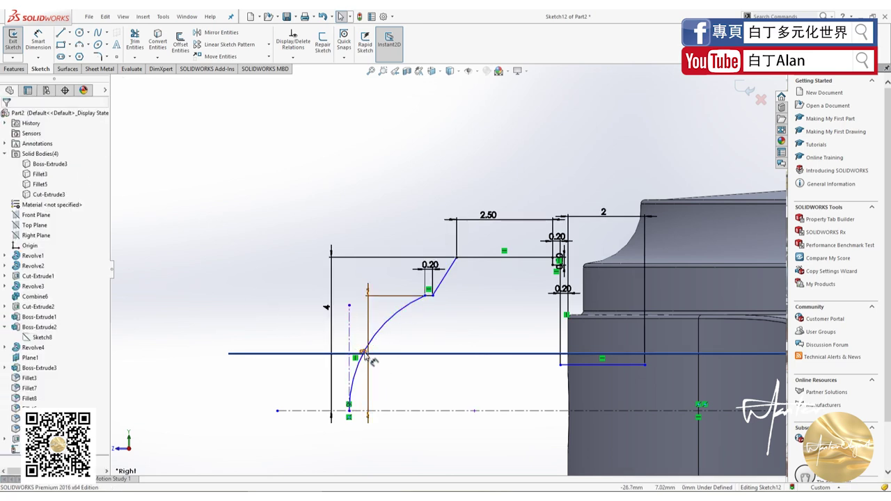
double_click(364, 352)
text(2)
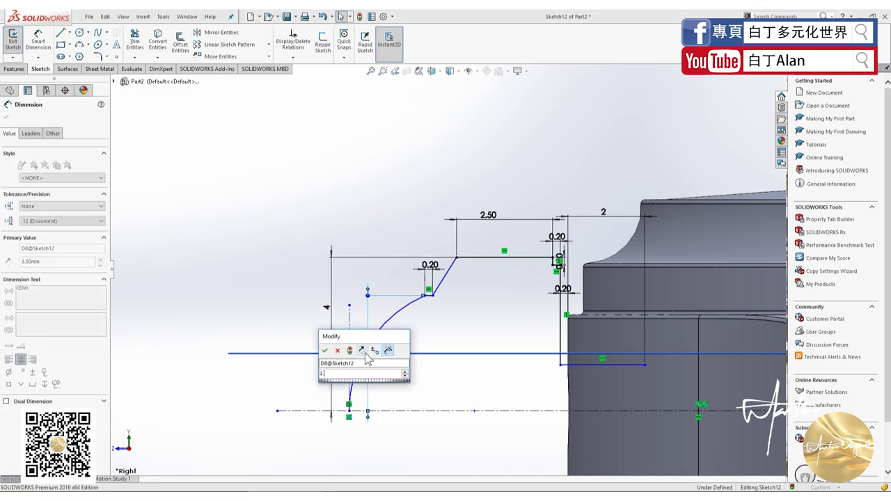
key(Return)
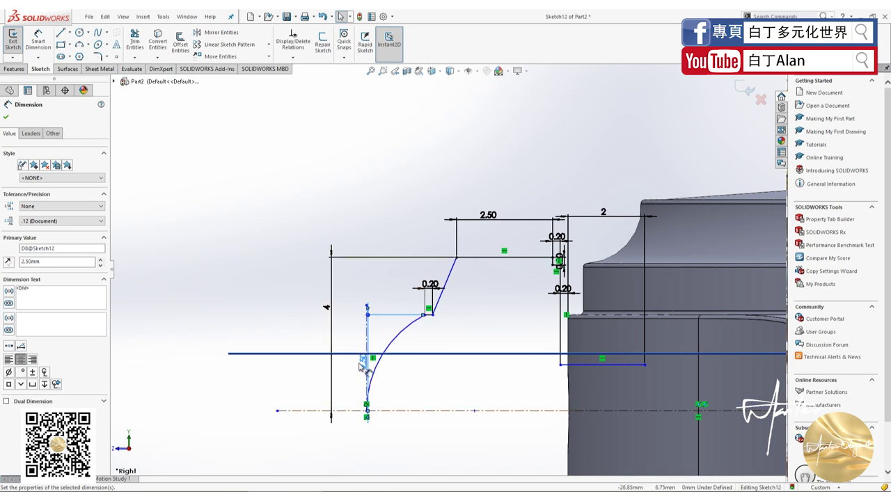
key(Escape)
drag(362, 367, 342, 369)
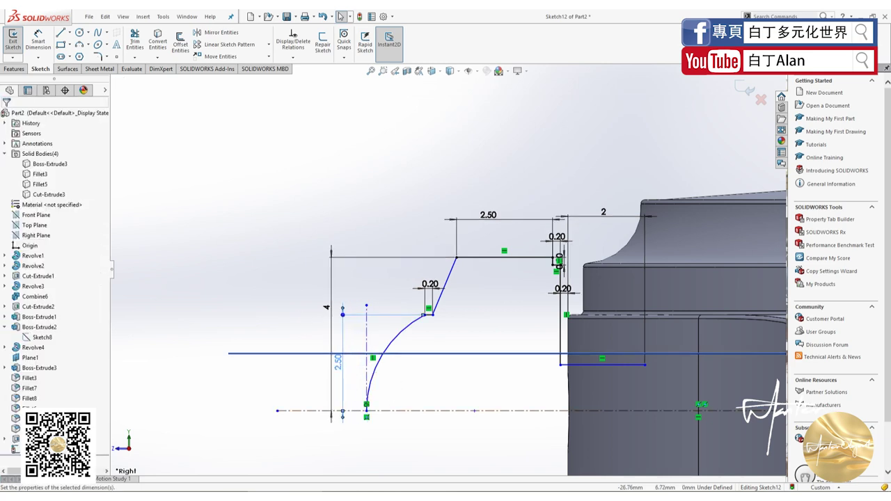
click(38, 38)
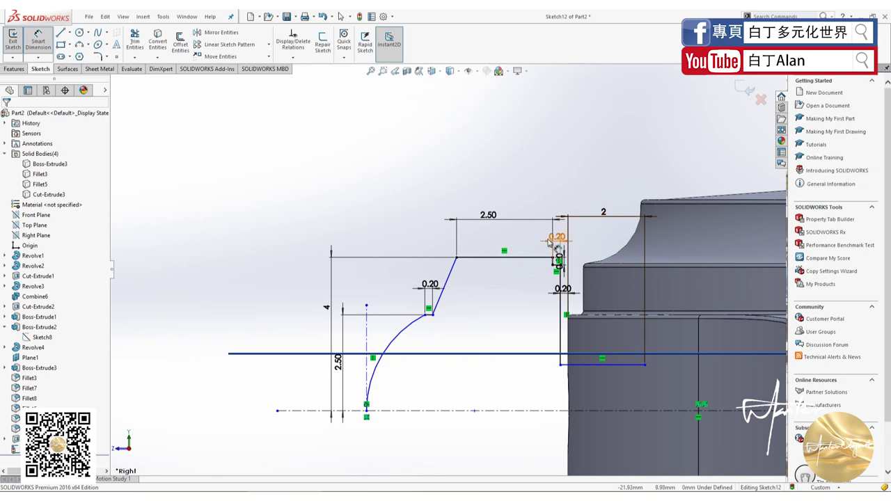
click(370, 413)
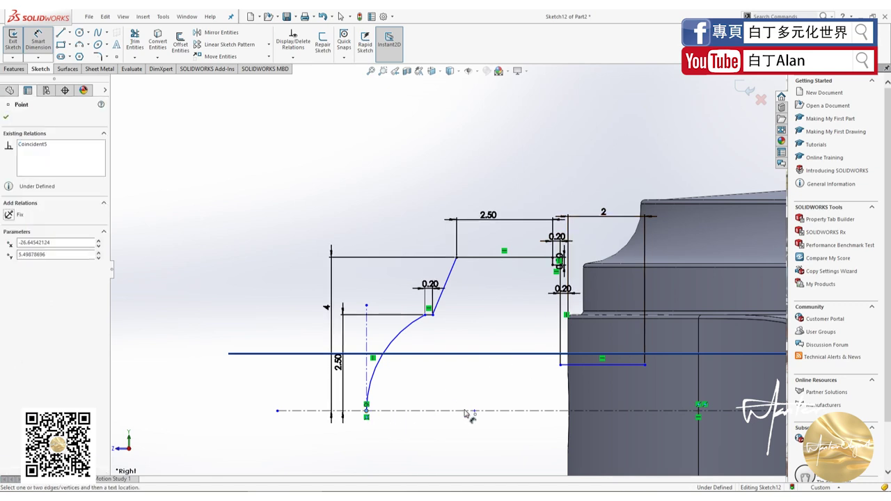
Step: Dimension the arc's start 4 mm from the vertical step line
click(562, 364)
click(481, 181)
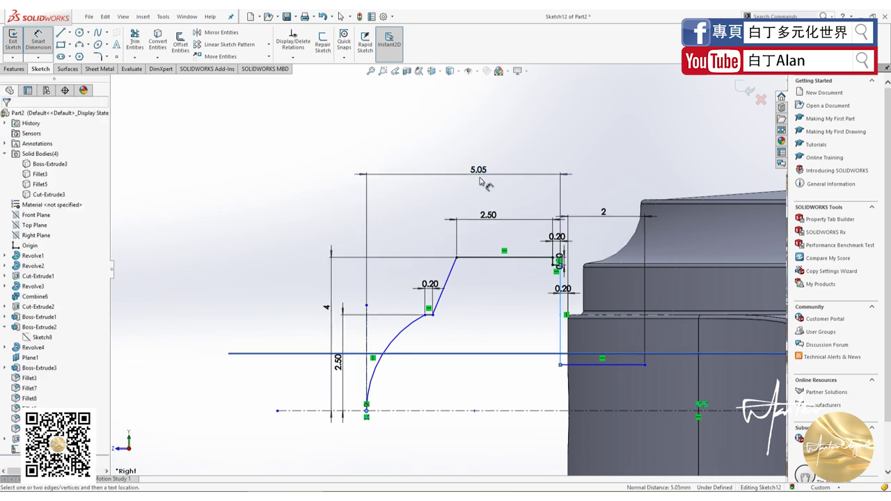
text(4)
key(Return)
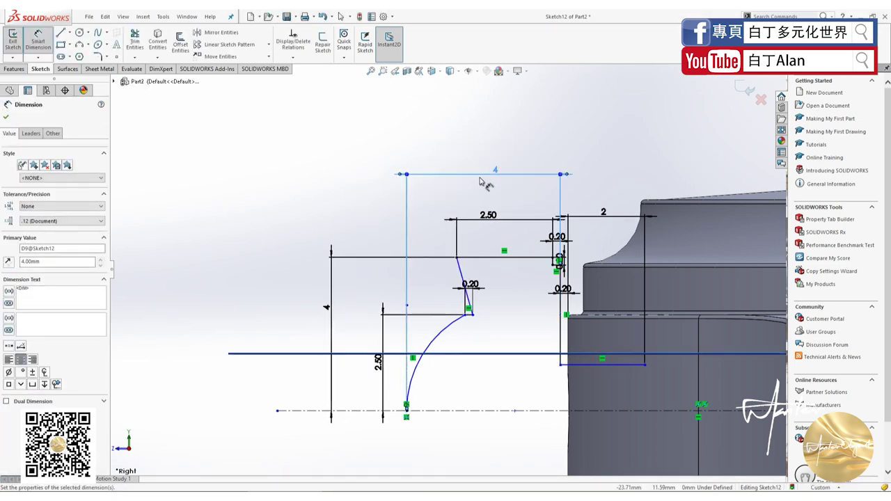
key(Escape)
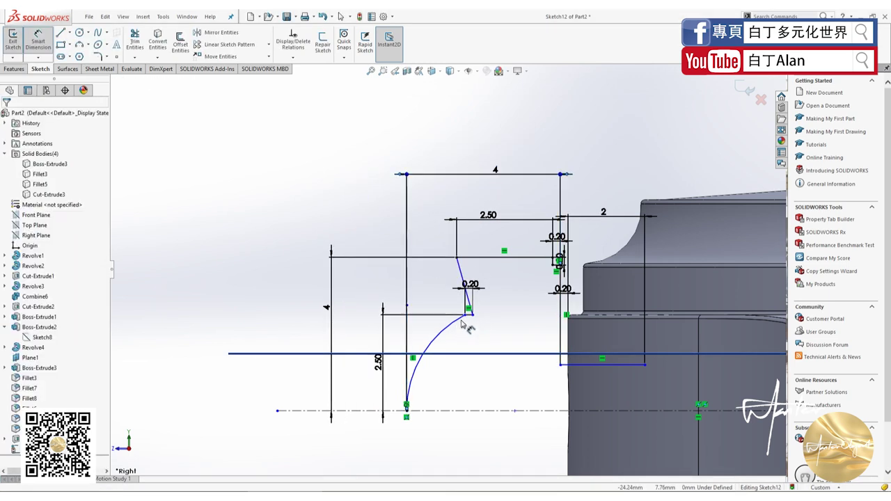
Step: Reshape the taper and set its angle to the top edge at 105°
drag(466, 317, 445, 331)
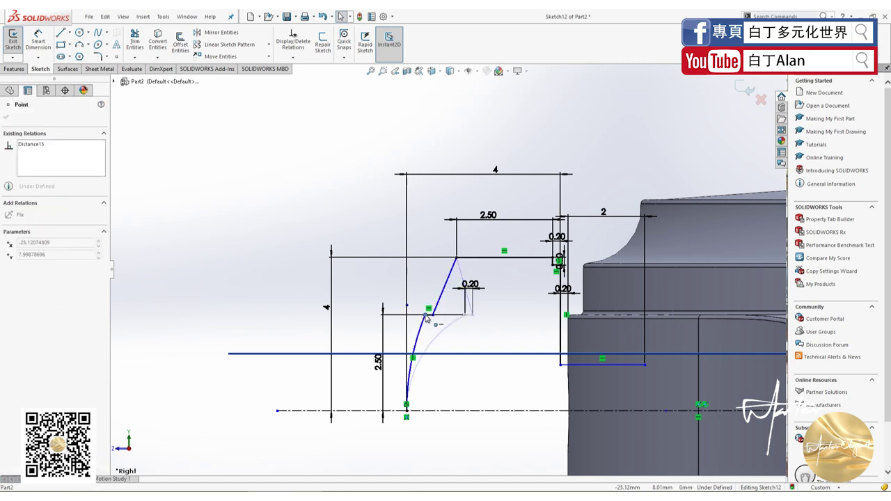
click(423, 227)
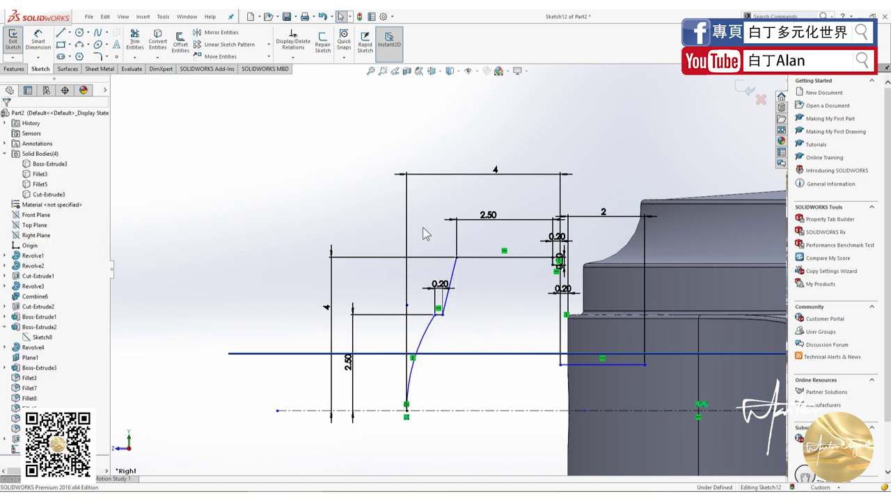
click(39, 40)
click(453, 272)
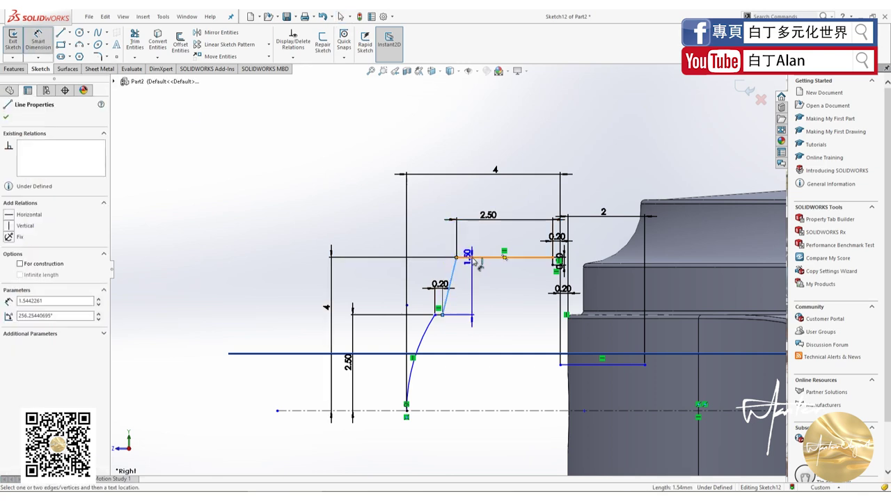
click(494, 258)
click(484, 283)
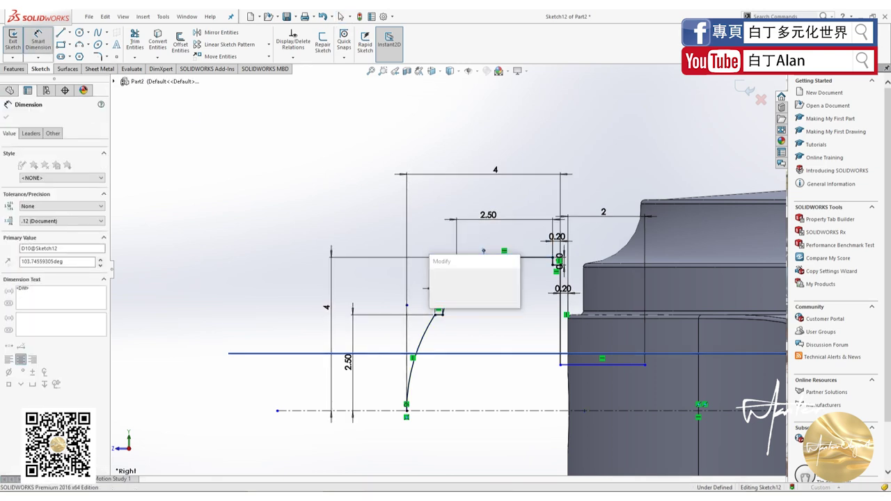
text(10)
key(Return)
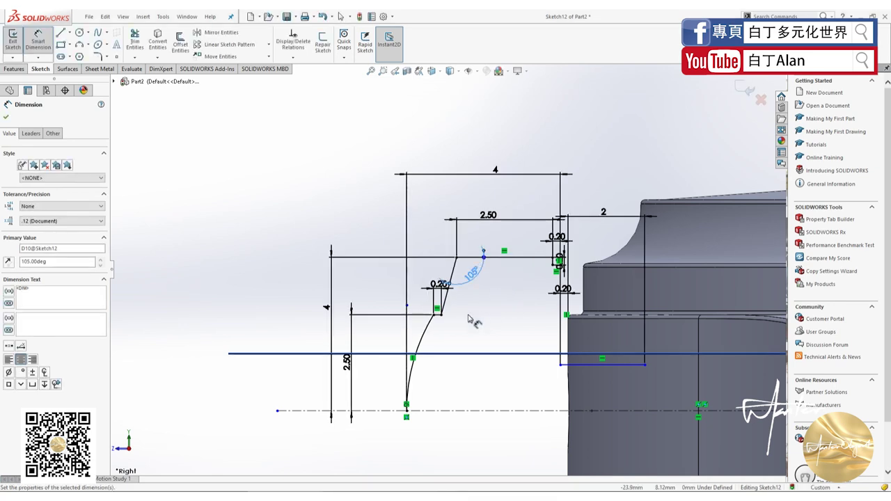